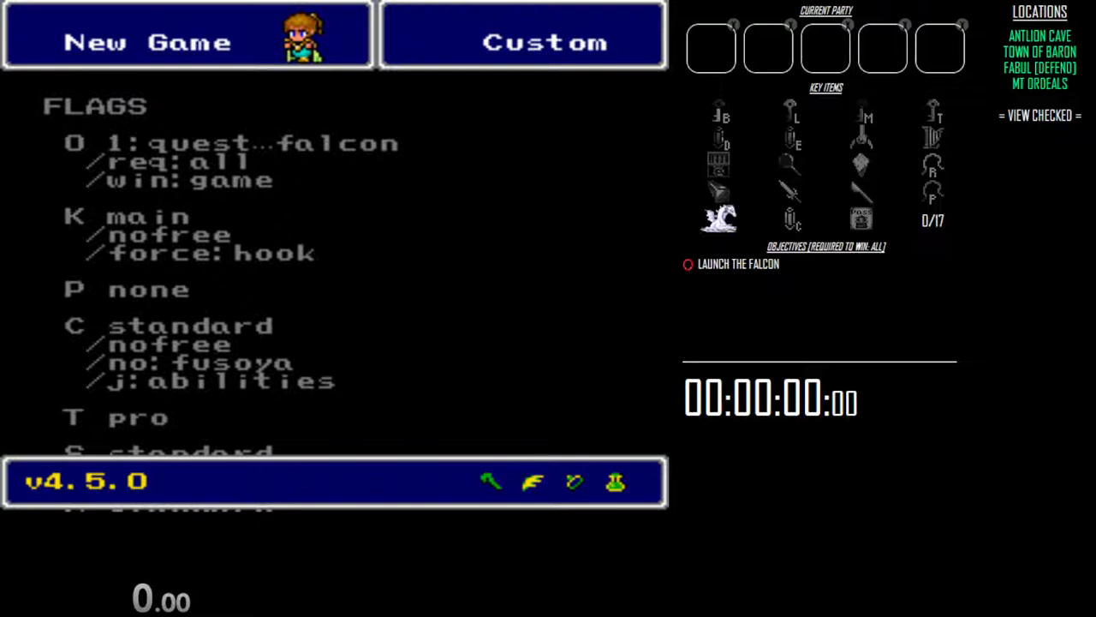
Scroll the flag list down to its final entries: -kit:basic, -noadamants and -spoon.
key("Down")
key("Down")
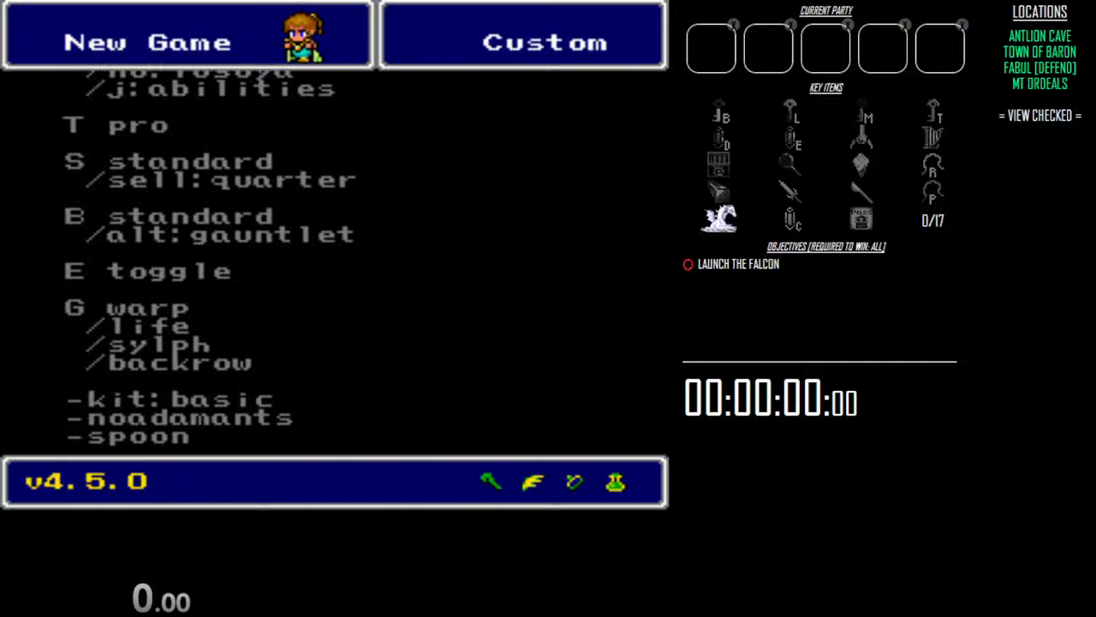
key("Down")
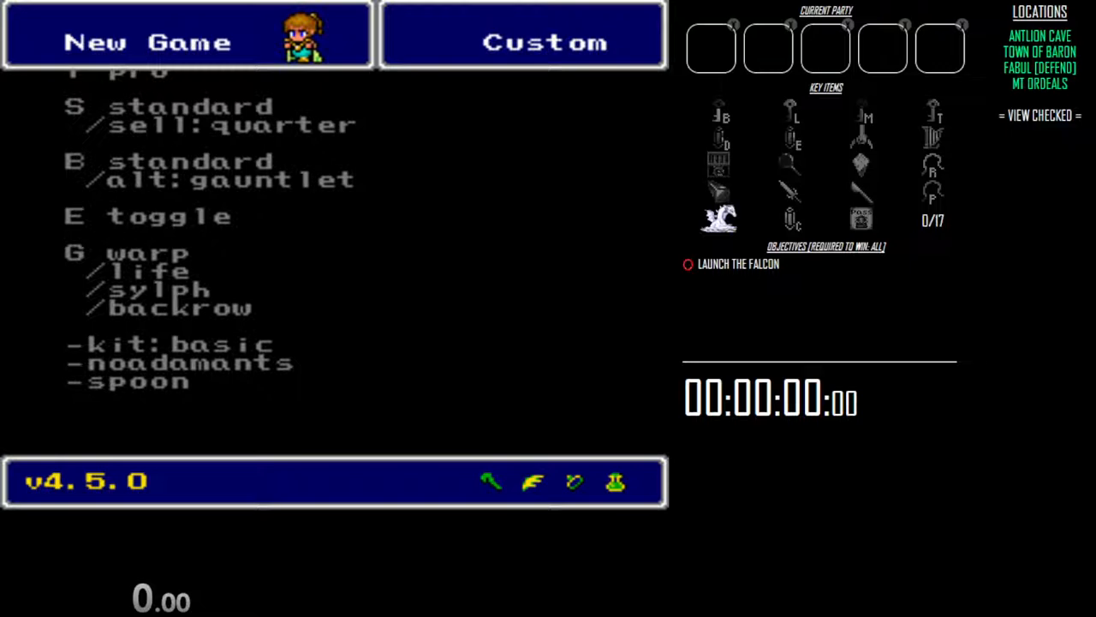
Look over the Custom > Names list and the config screen, then return to the title menu.
key("Right")
key("Down")
key("Return")
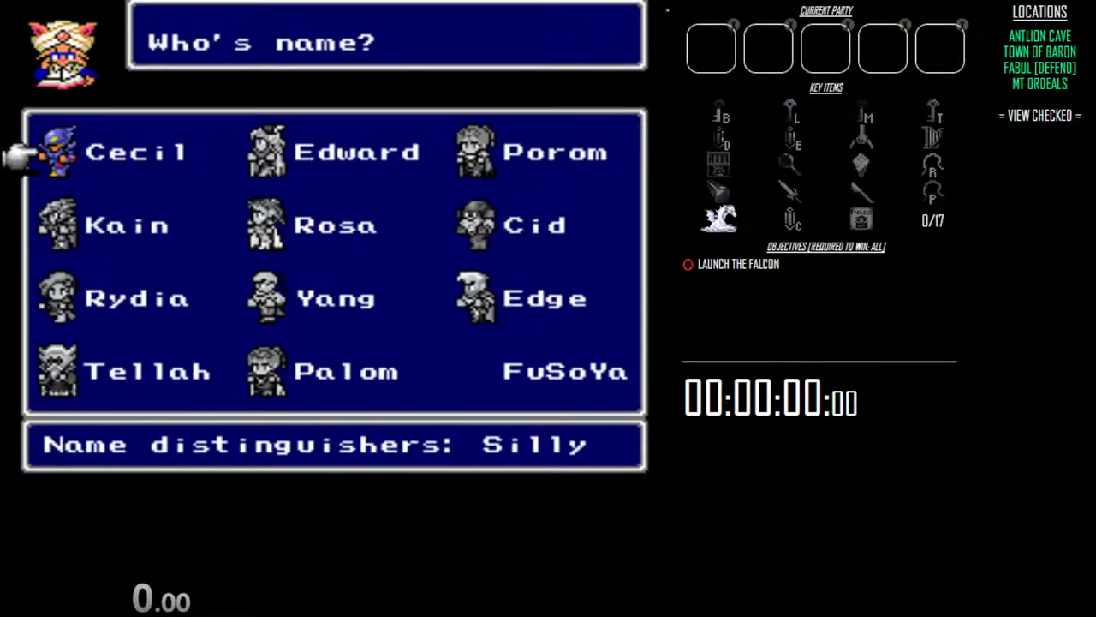
key("Down")
key("Down")
key("Down")
key("Escape")
key("Return")
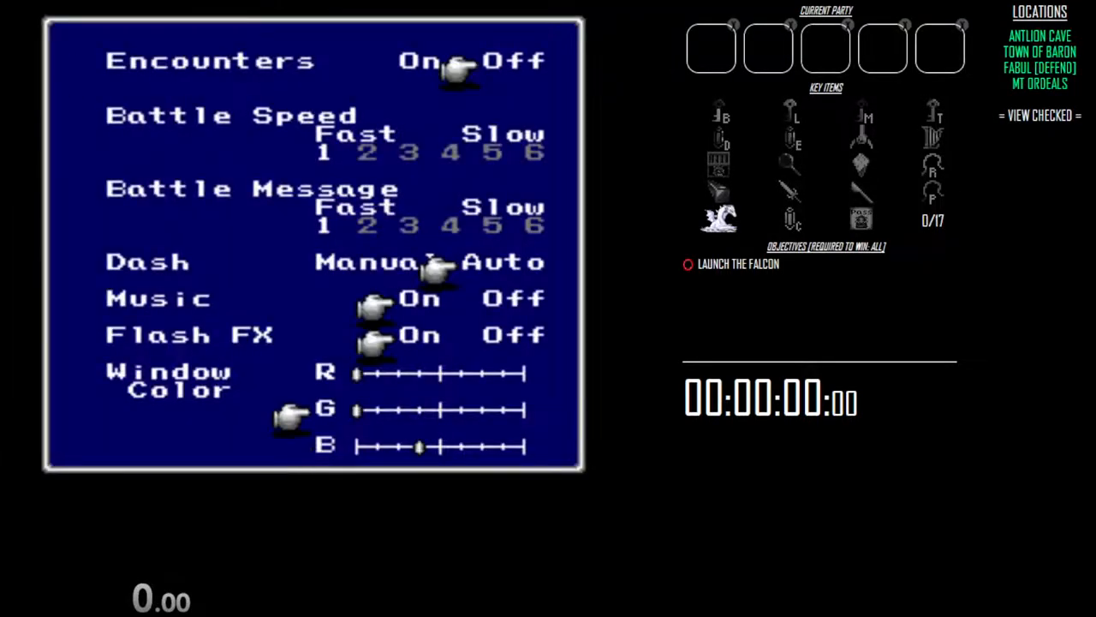
key("Down")
key("Down")
key("Down")
key("Escape")
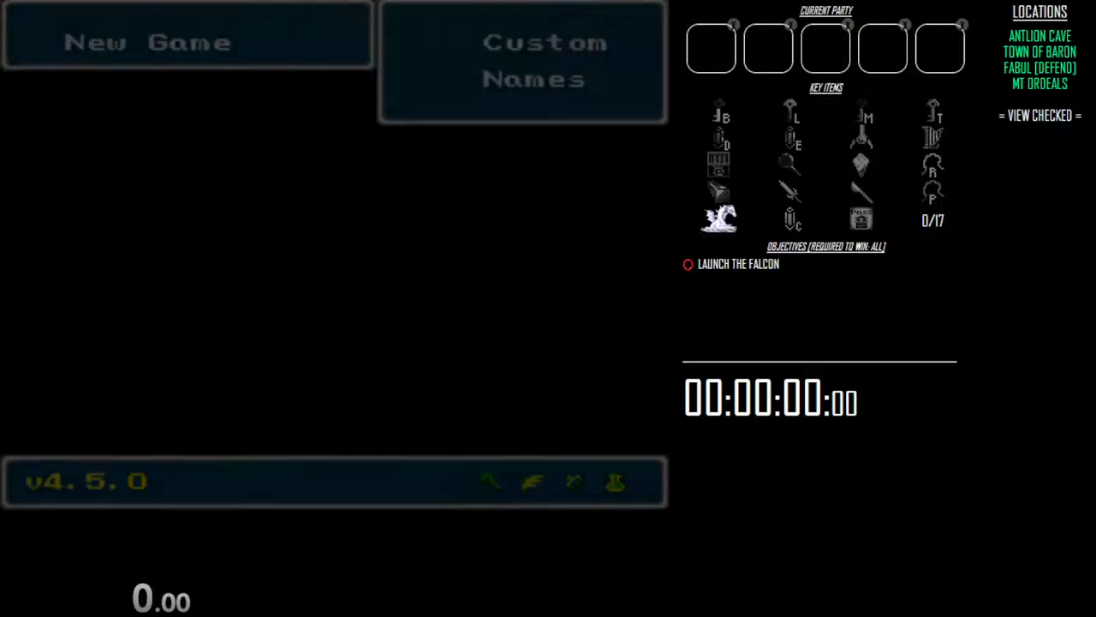
key("Left")
Revisit the names, set Flash FX to Off in the config screen, and return to the title menu.
key("Right")
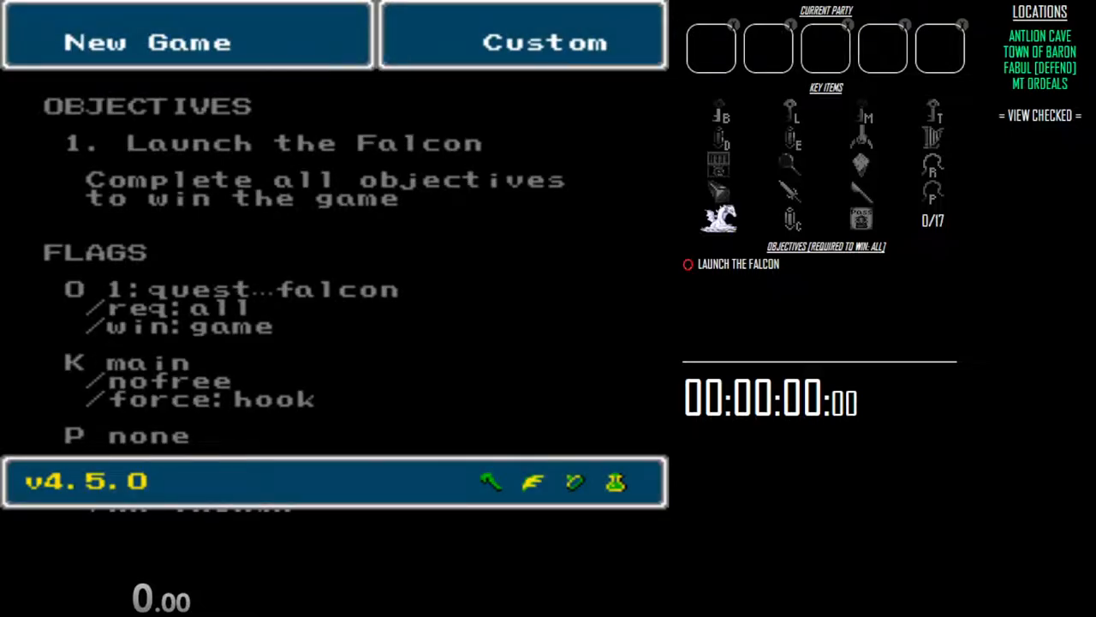
key("Down")
key("Return")
key("Down")
key("Down")
key("Down")
key("Escape")
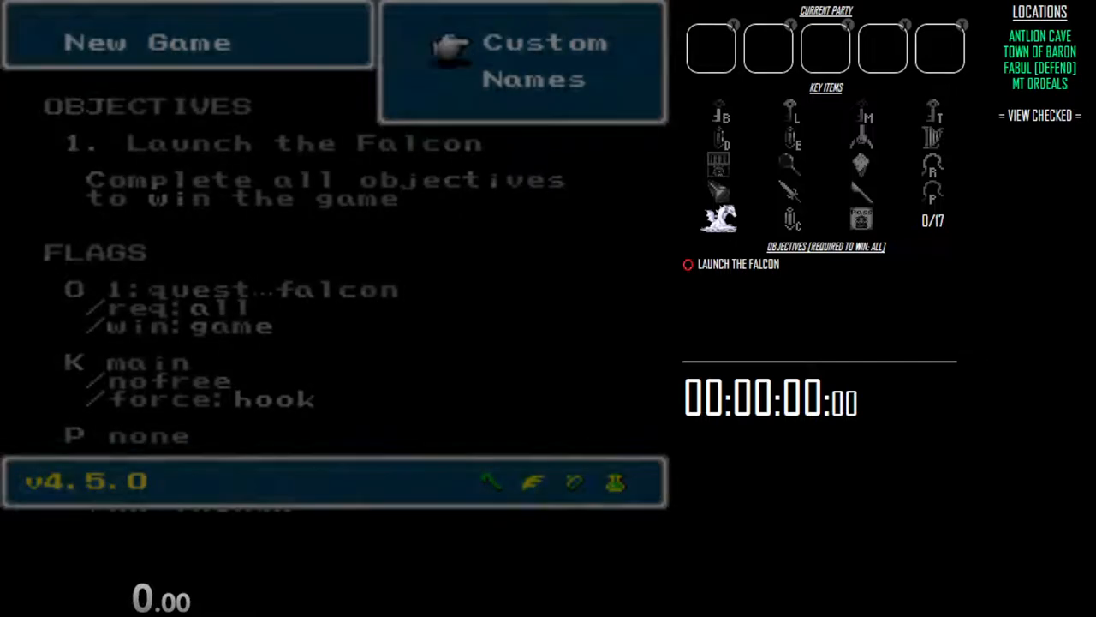
key("Return")
key("Down")
key("Down")
key("Down")
key("Right")
key("Escape")
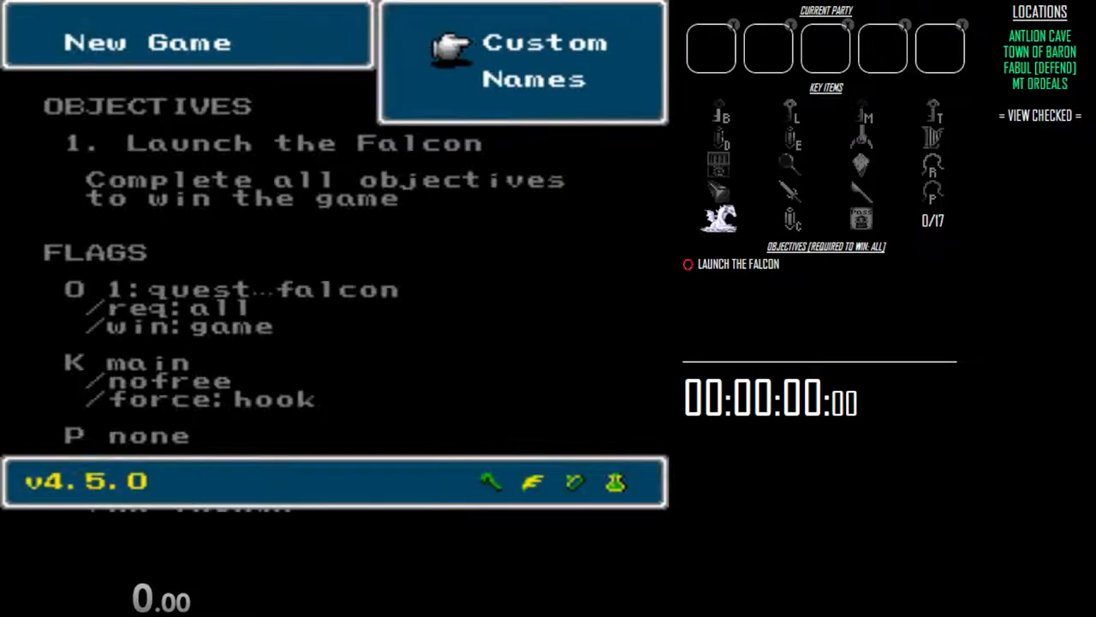
key("Left")
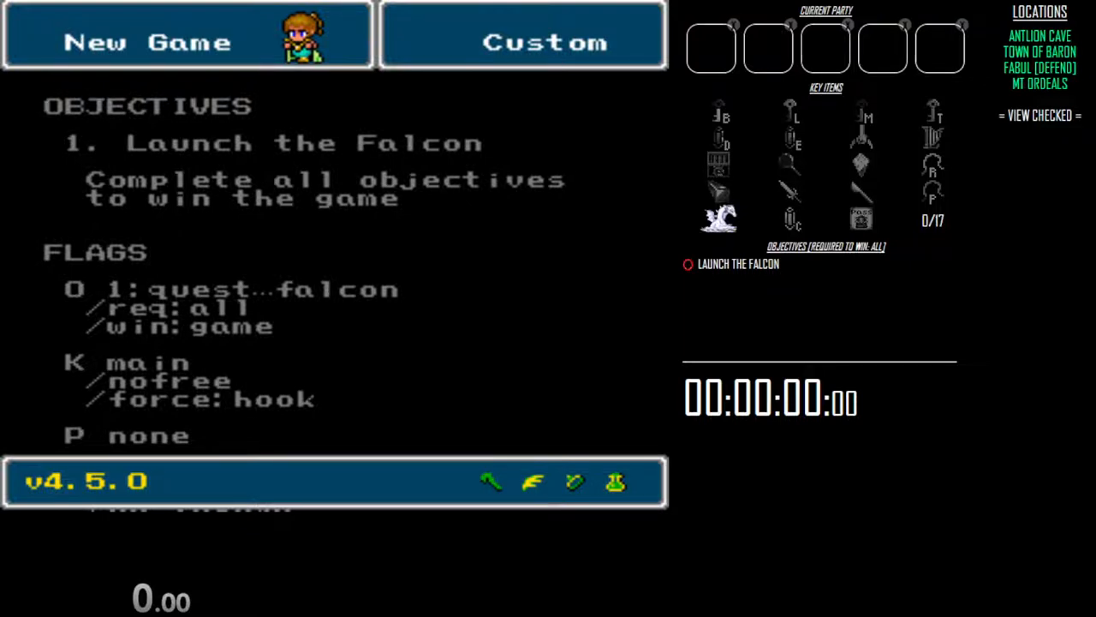
Select New Game to start the run and its timer.
key("Return")
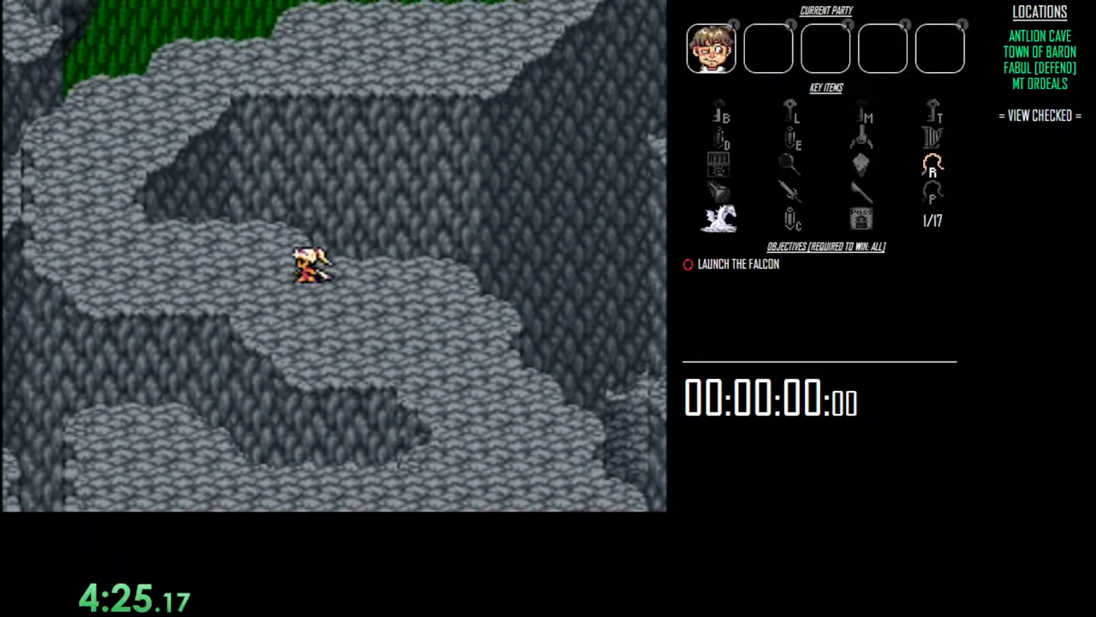
Walk up the mountain path, cross the bridge and enter the cave door, triggering the Balnab-Z fight.
key("Up")
key("Up")
key("Up")
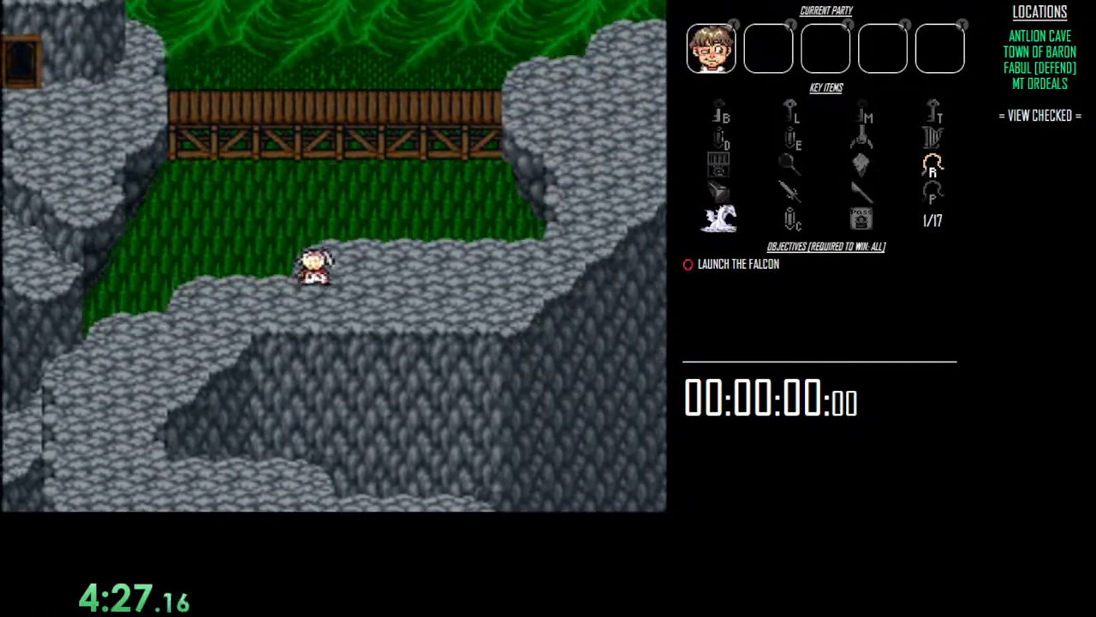
key("Right")
key("Right")
key("Up")
key("Up")
key("Up")
key("Up")
key("Left")
key("Left")
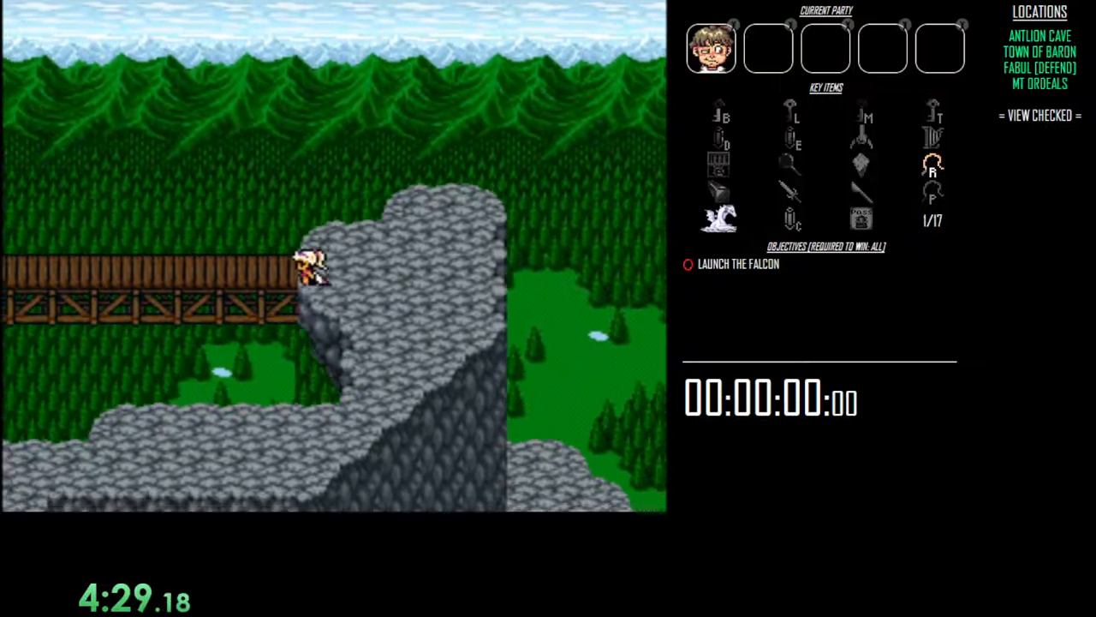
key("Left")
key("Left")
key("Left")
key("Left")
key("Left")
key("Left")
key("Left")
key("Up")
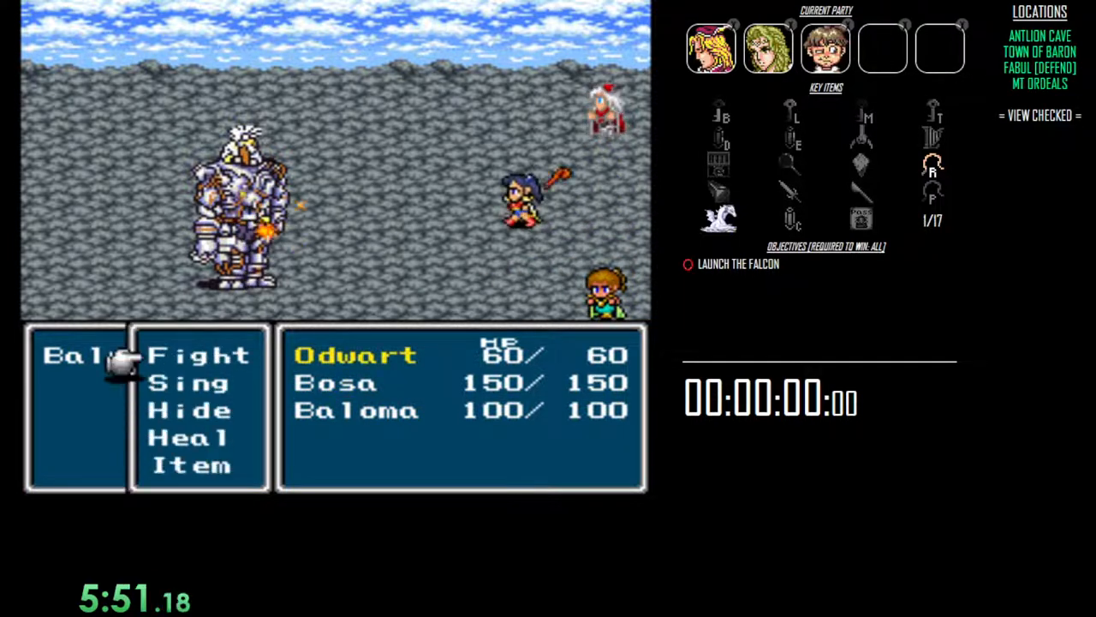
Have Odwart and Bosa attack Balnab-Z in the opening round.
key("Return")
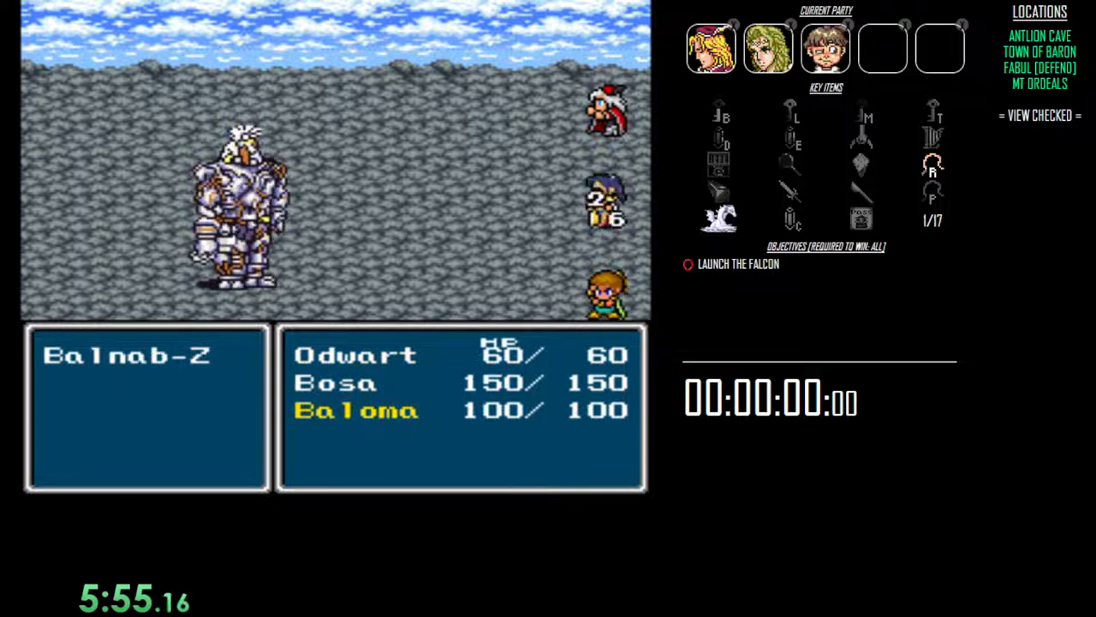
key("Return")
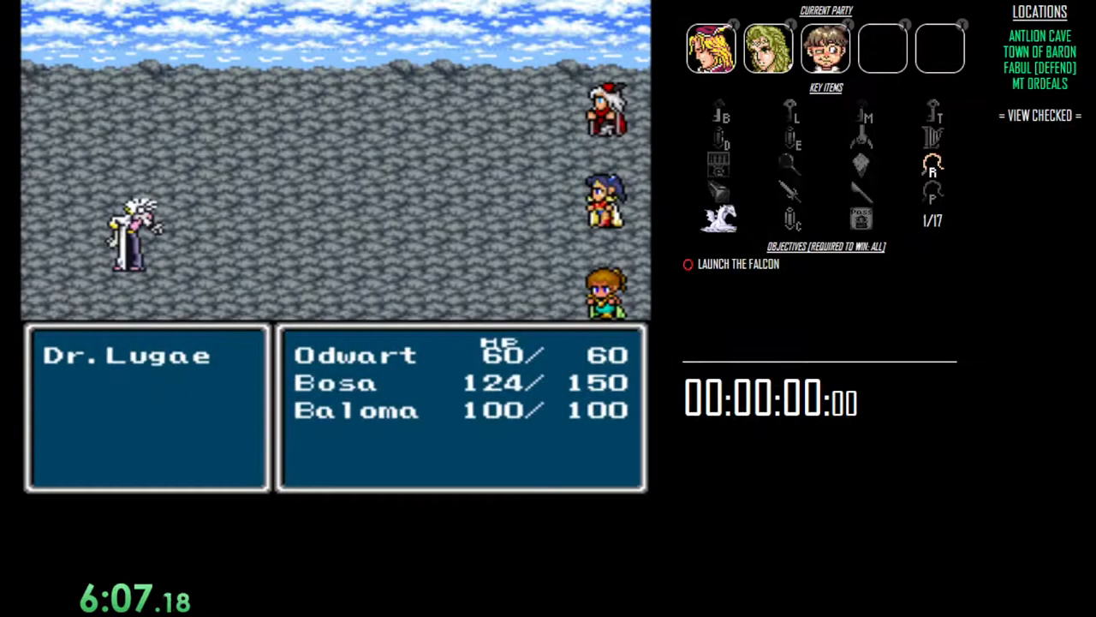
Have Baloma use the Vampire item on Dr. Lugae from the battle item list.
key("Up")
key("Return")
key("Down")
key("Down")
key("Down")
key("Down")
key("Down")
key("Down")
key("Down")
key("Up")
key("Up")
key("Return")
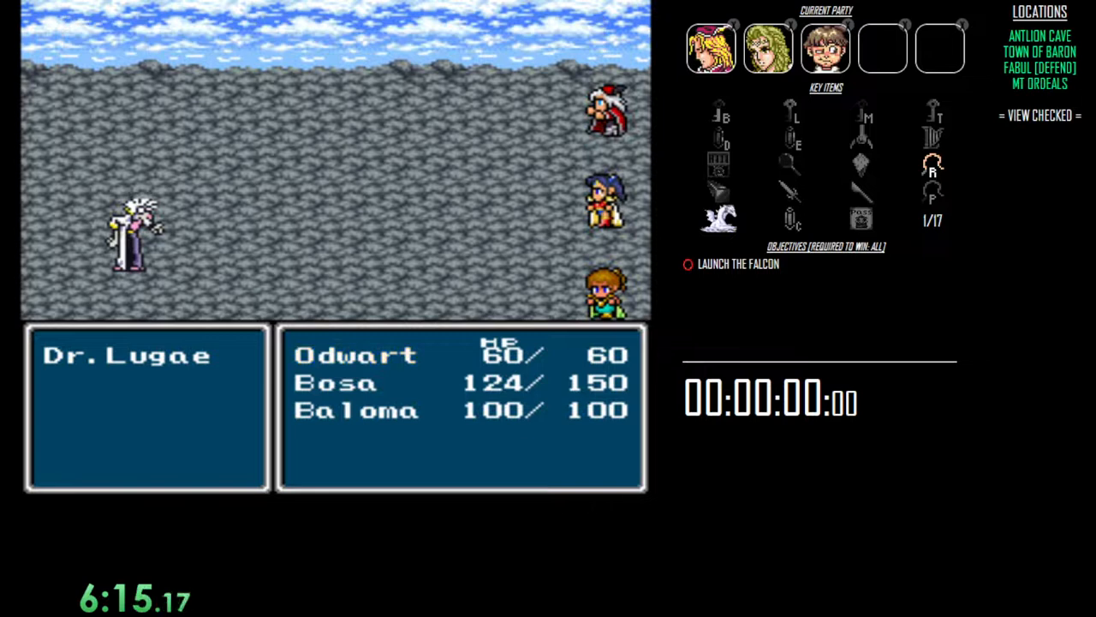
key("Return")
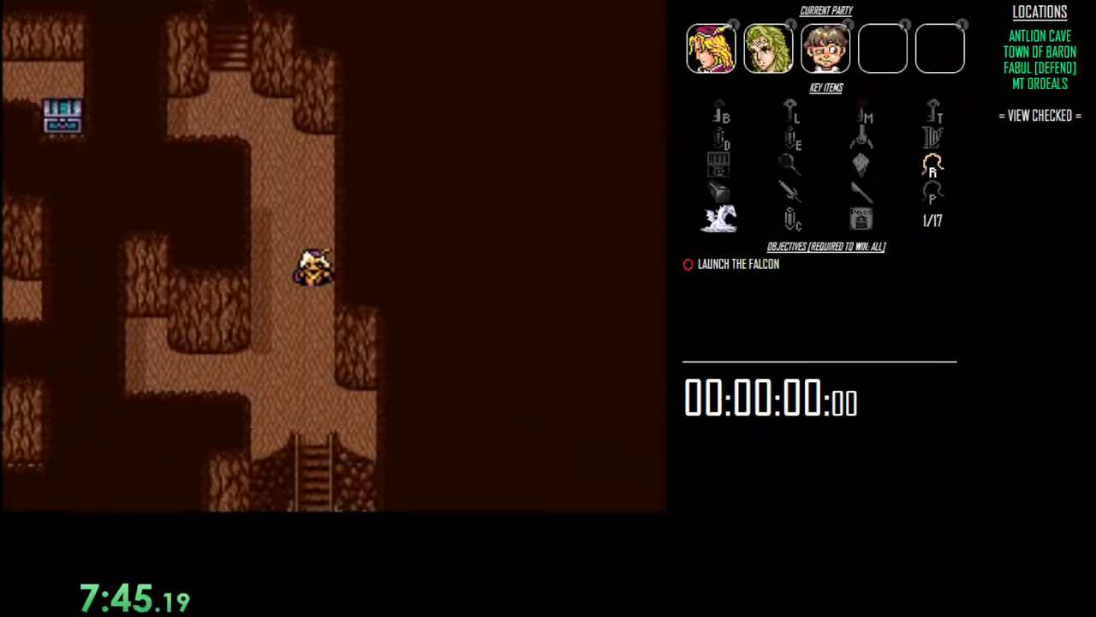
Walk down and left through the cave and climb the stairs into the next area.
key("Down")
key("Down")
key("Down")
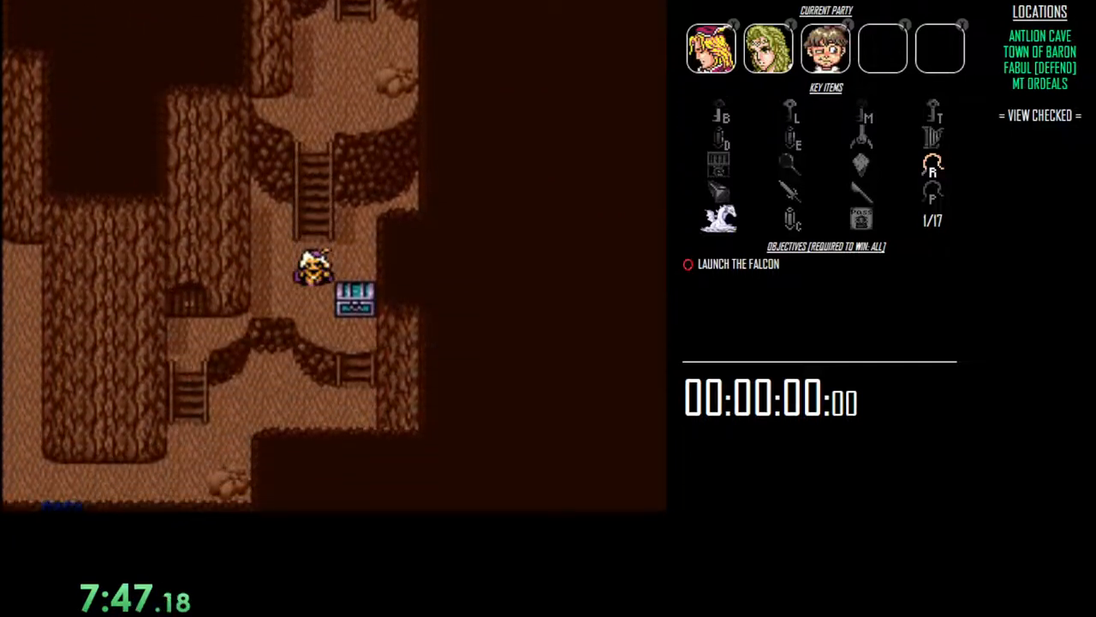
key("Down")
key("Down")
key("Down")
key("Left")
key("Down")
key("Down")
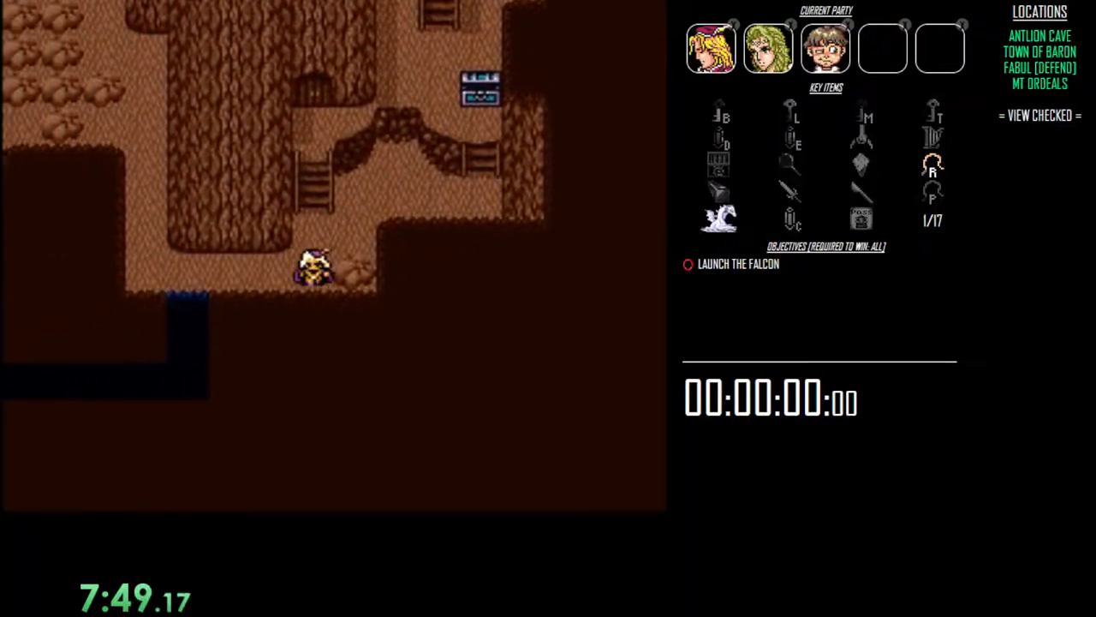
key("Left")
key("Left")
key("Left")
key("Down")
key("Down")
key("Down")
key("Down")
key("Down")
key("Up")
key("Up")
key("Up")
key("Up")
key("Up")
key("Up")
key("Up")
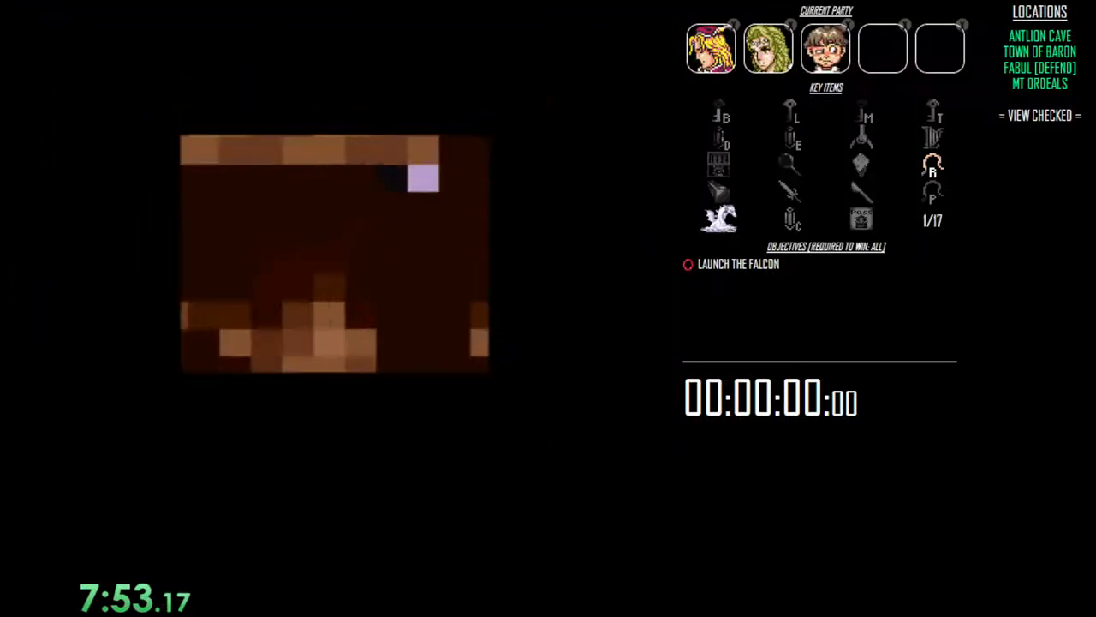
key("Left")
key("Left")
key("Left")
key("Left")
key("Left")
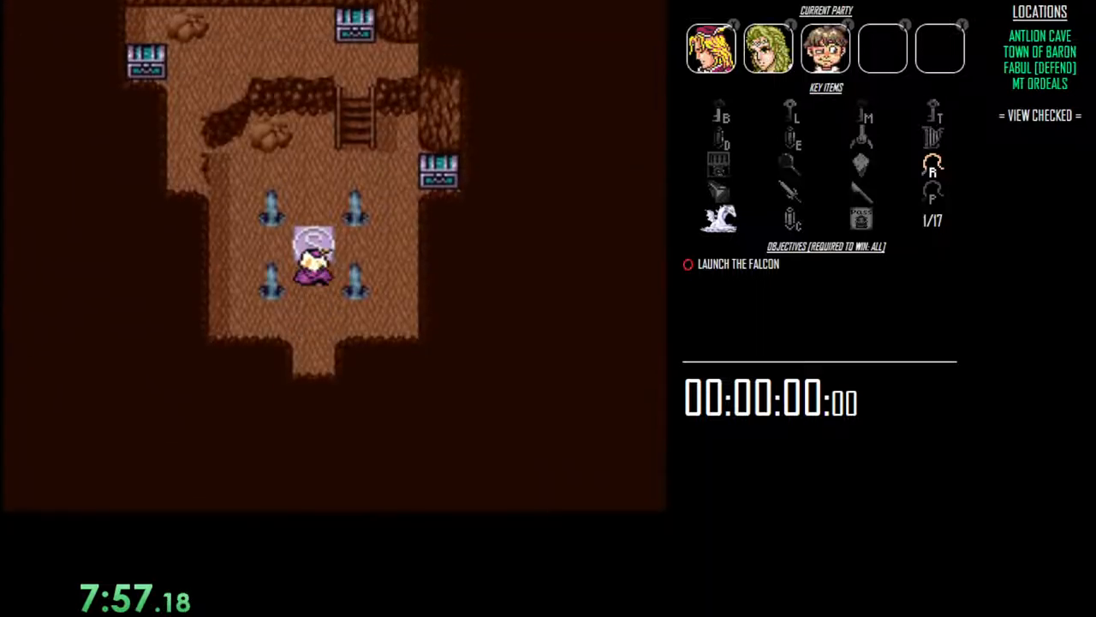
Collect the FlameRod from the chest, check the party menu, and leave the area.
key("Up")
key("Up")
key("Up")
key("Left")
key("Left")
key("Left")
key("Return")
key("Return")
key("Right")
key("Right")
key("Down")
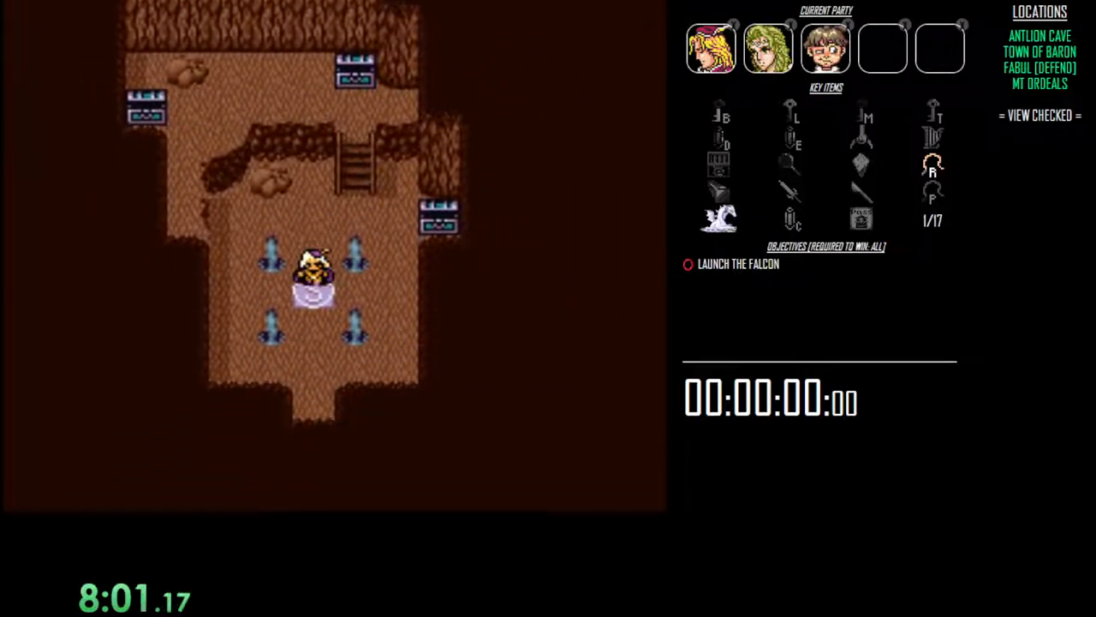
key("x")
key("Down")
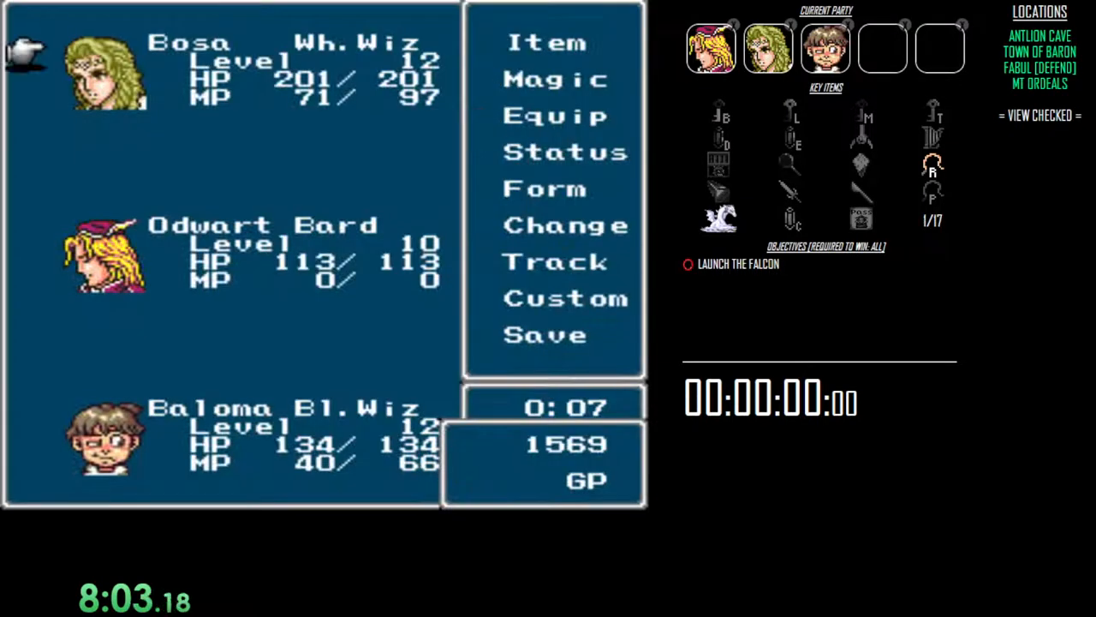
key("z")
key("Return")
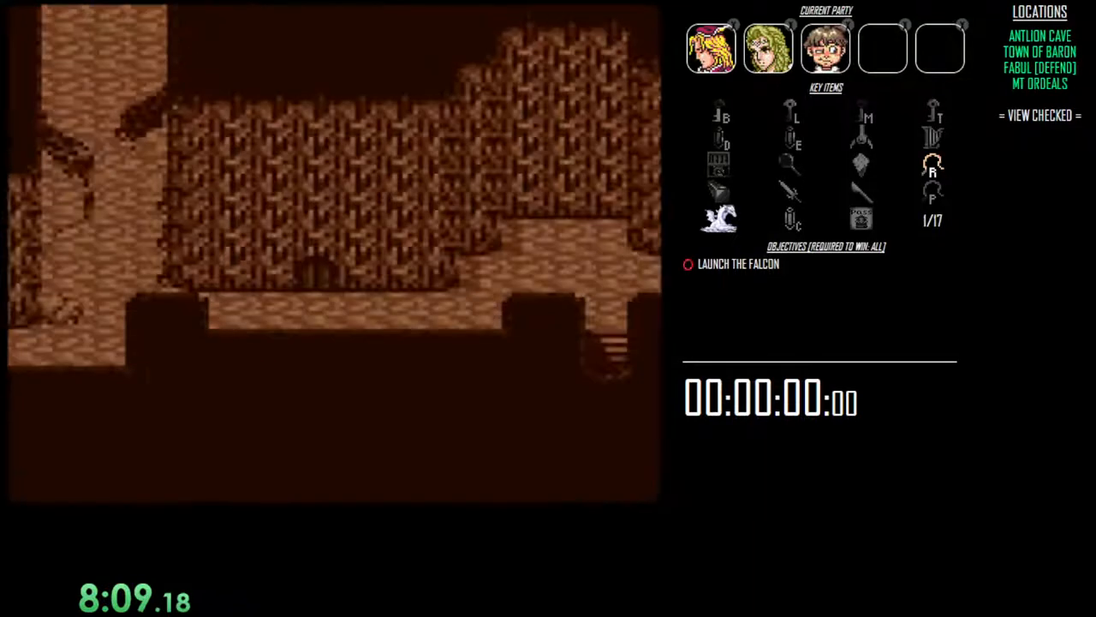
Cross the room to the lower exit and climb down the ladders to the floor where Golbez waits.
key("Down")
key("Down")
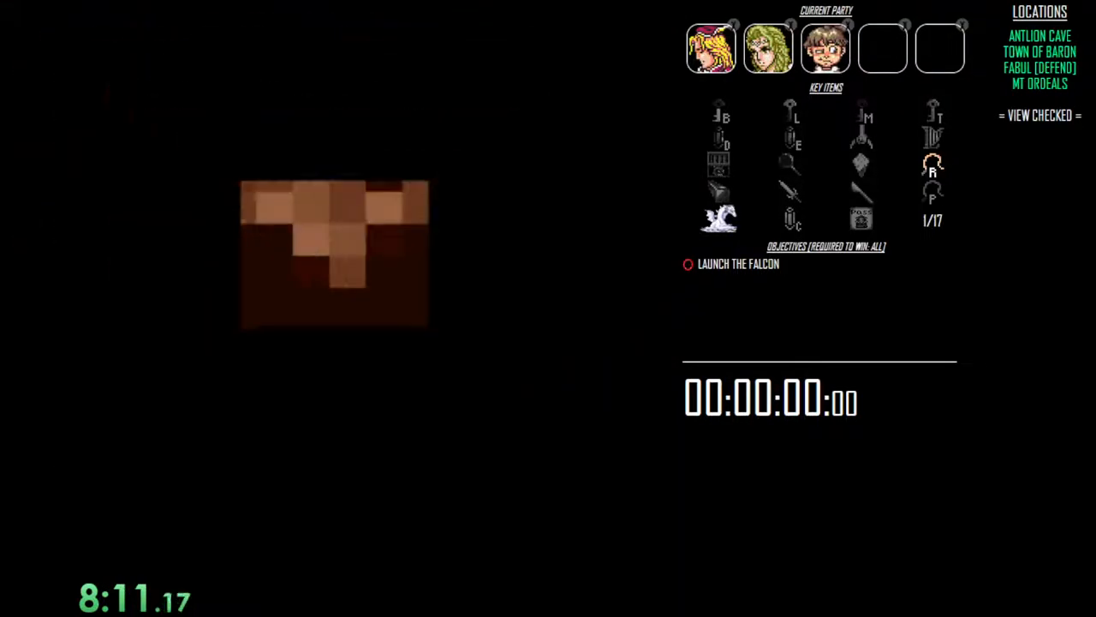
key("Down")
key("Down")
key("Left")
key("Left")
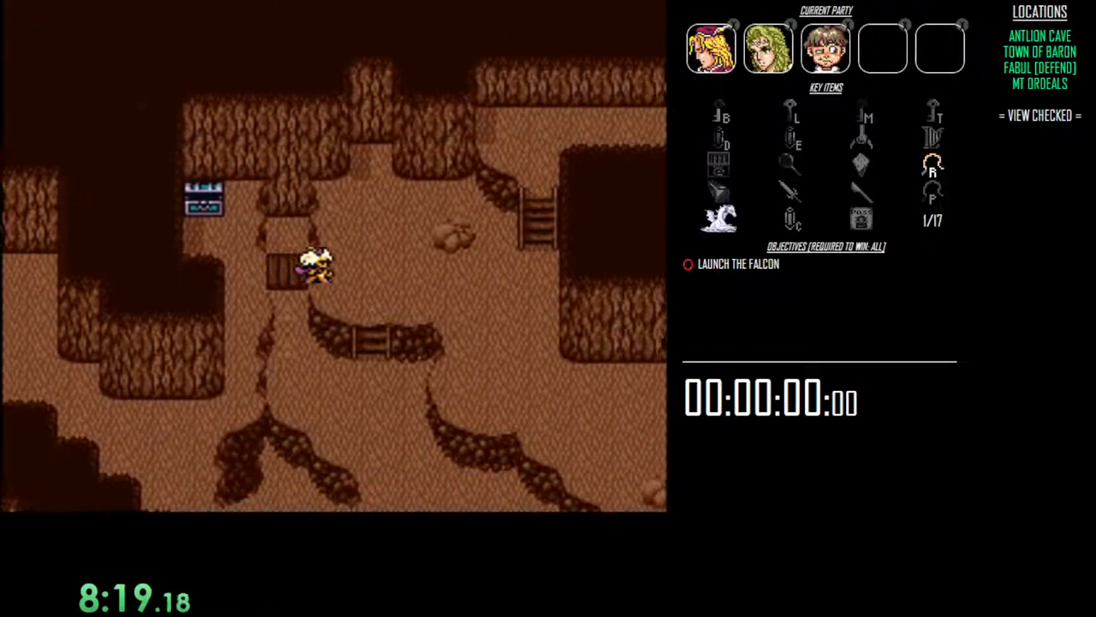
key("Down")
key("Down")
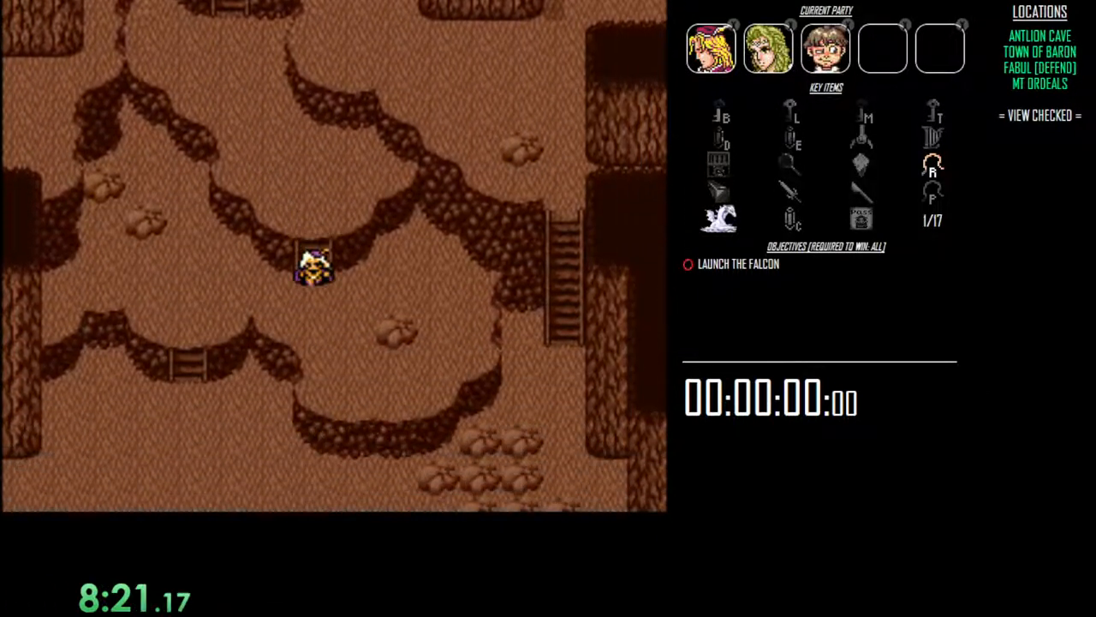
key("Right")
key("Right")
key("Down")
key("Down")
key("Down")
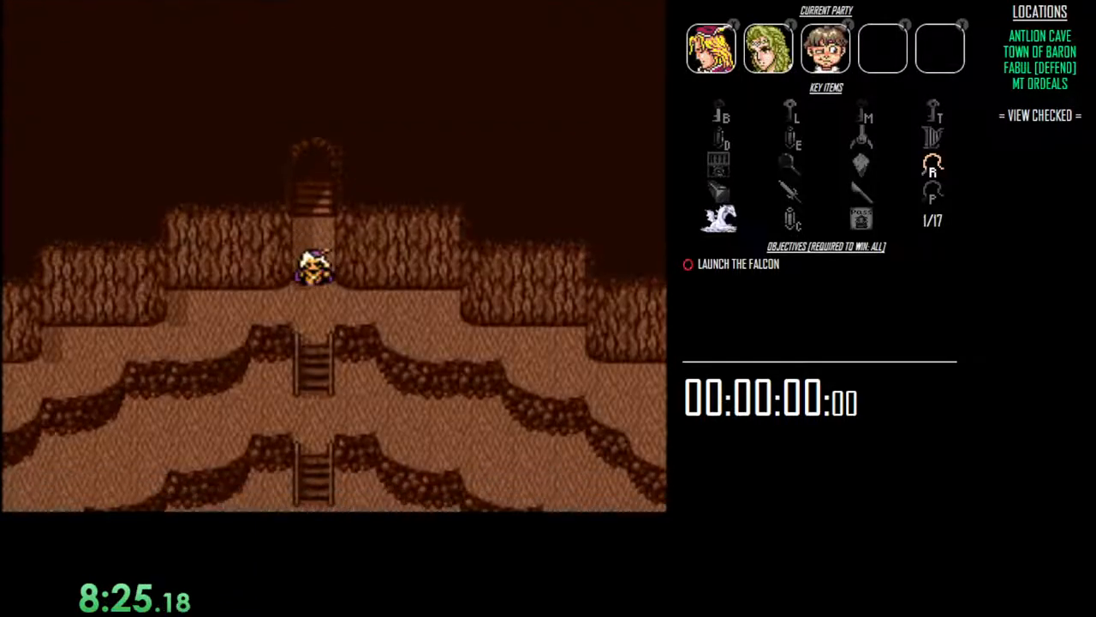
key("Down")
key("Down")
key("Down")
key("Down")
key("Down")
key("Down")
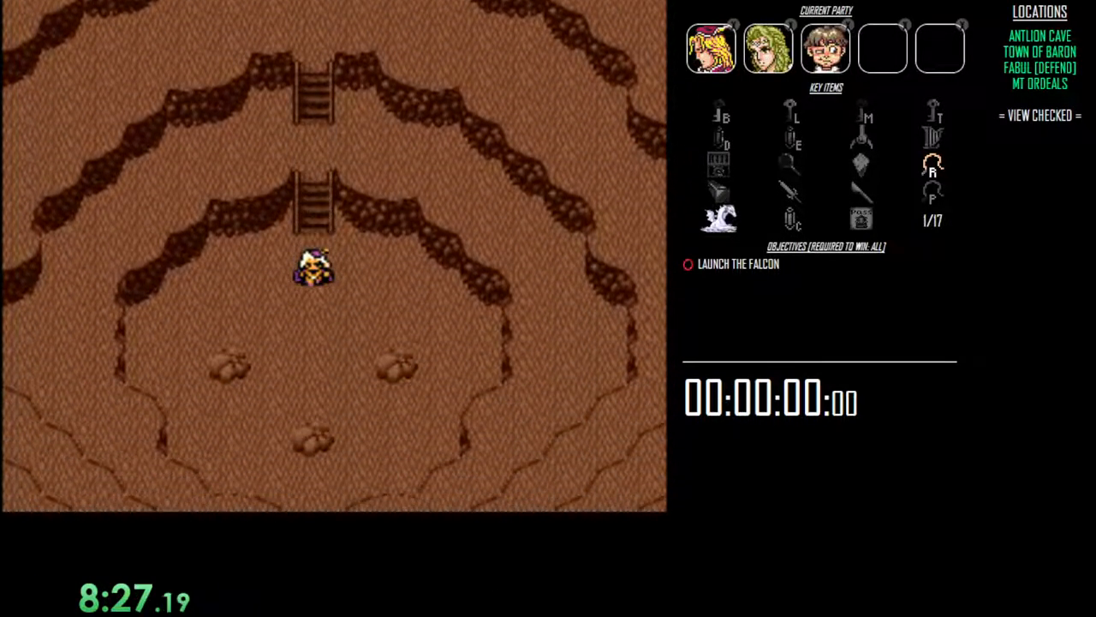
key("Down")
key("Down")
key("Down")
key("Down")
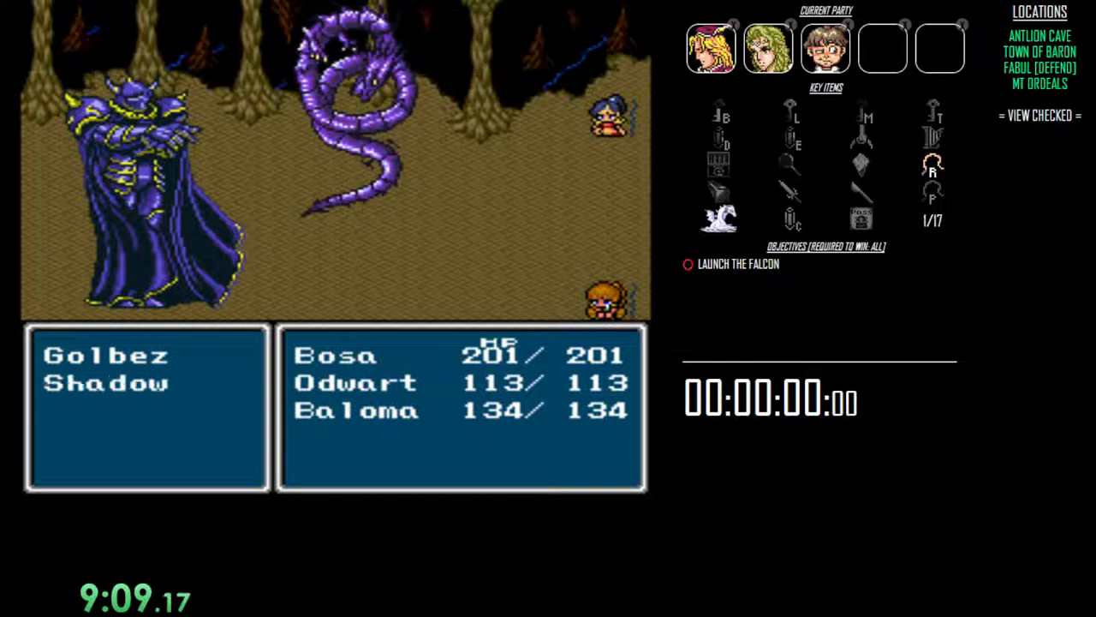
Have Odwart Parry for three rounds while Golbez speaks.
key("Right")
key("Return")
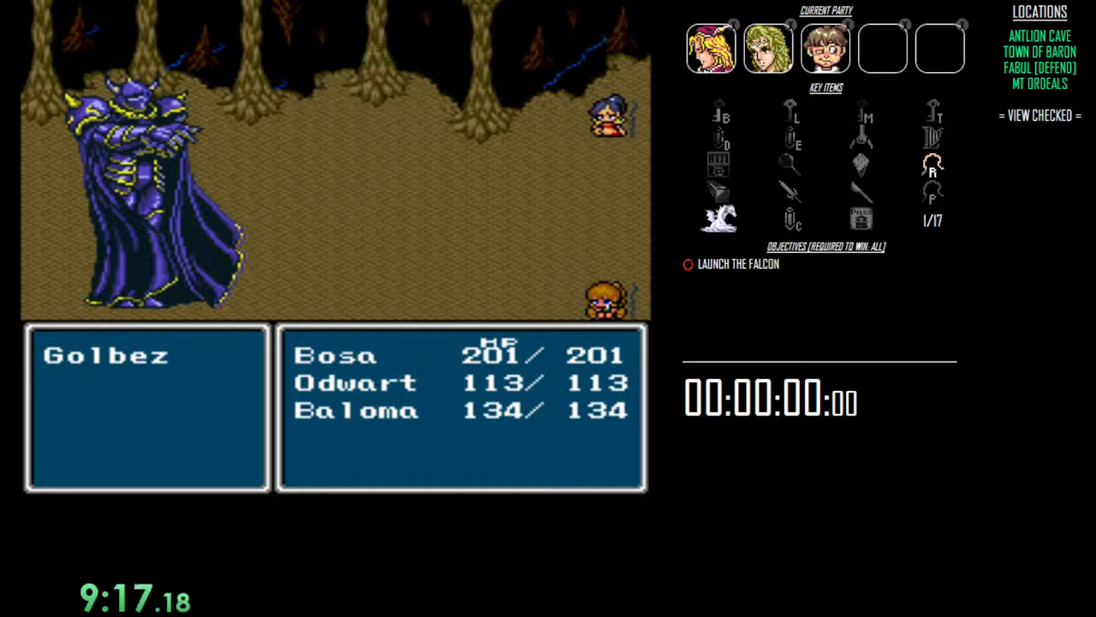
key("Right")
key("Return")
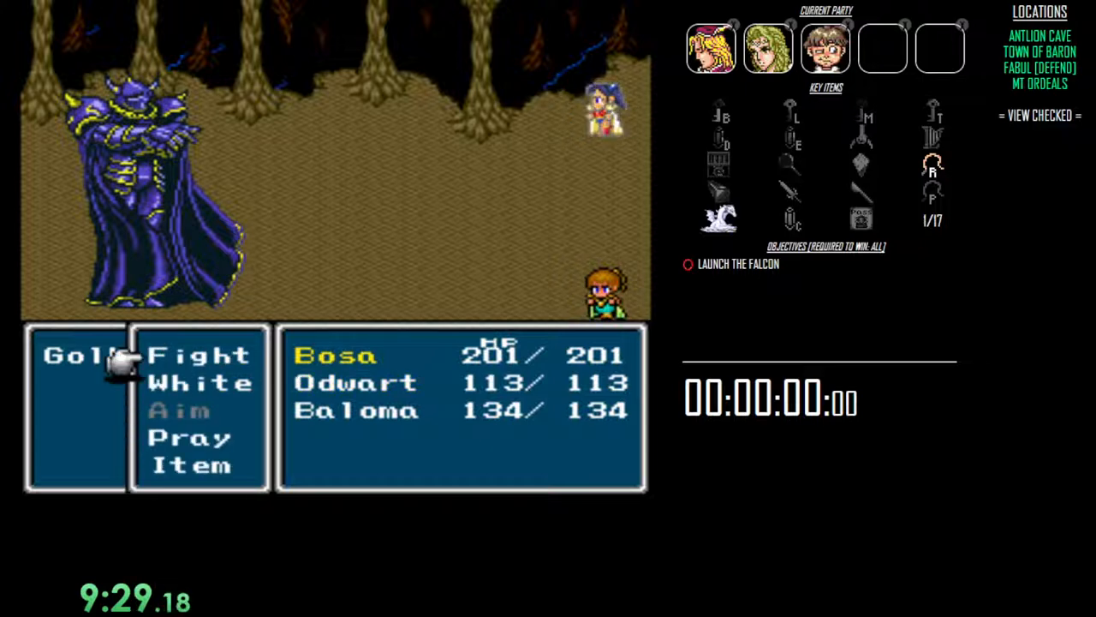
key("Right")
key("Return")
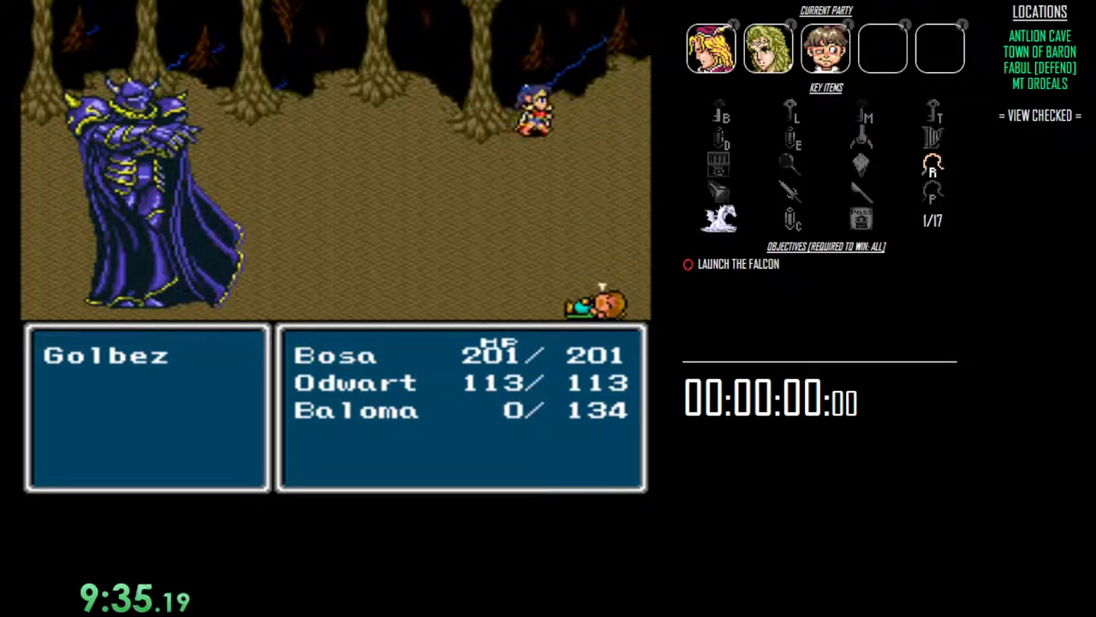
From the White magic menu, cast Life on the fallen member and Lit-3 on Golbez.
key("Down")
key("Down")
key("Return")
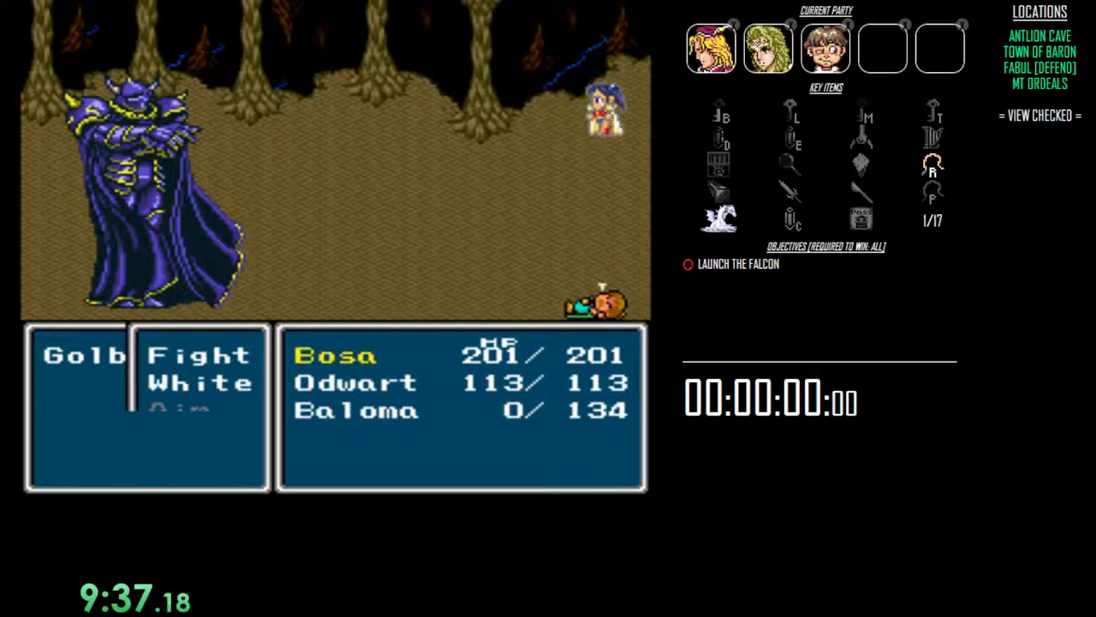
key("Down")
key("Down")
key("Return")
key("Right")
key("Return")
key("Return")
key("Down")
key("Return")
key("Down")
key("Down")
key("Return")
key("Return")
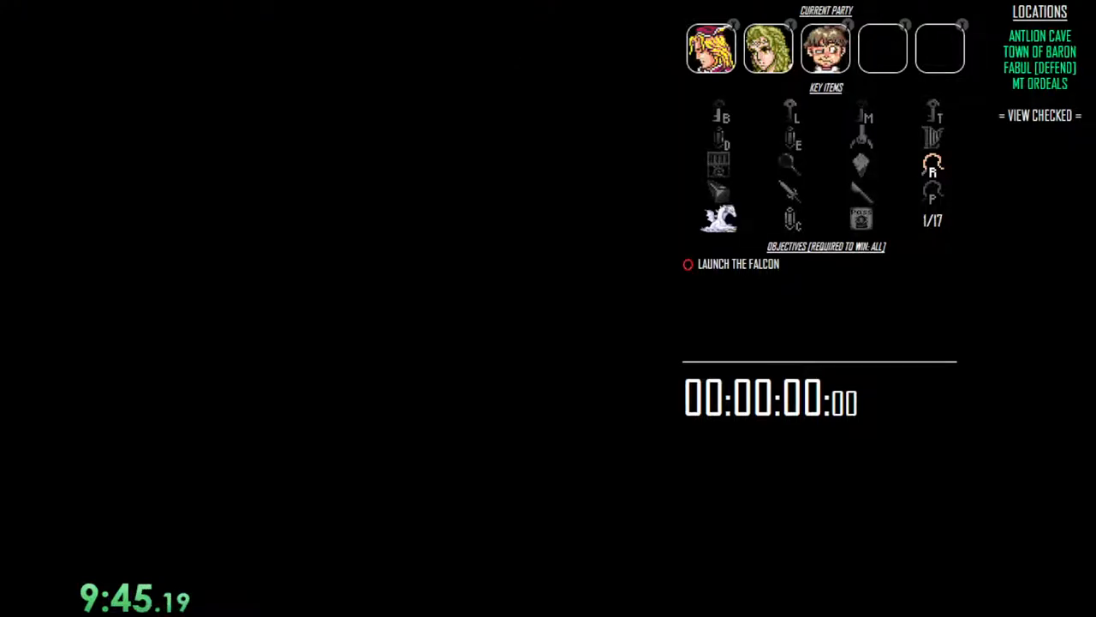
Load Save1 after the defeat and walk through the first cave floor toward the stairs.
key("Return")
key("Return")
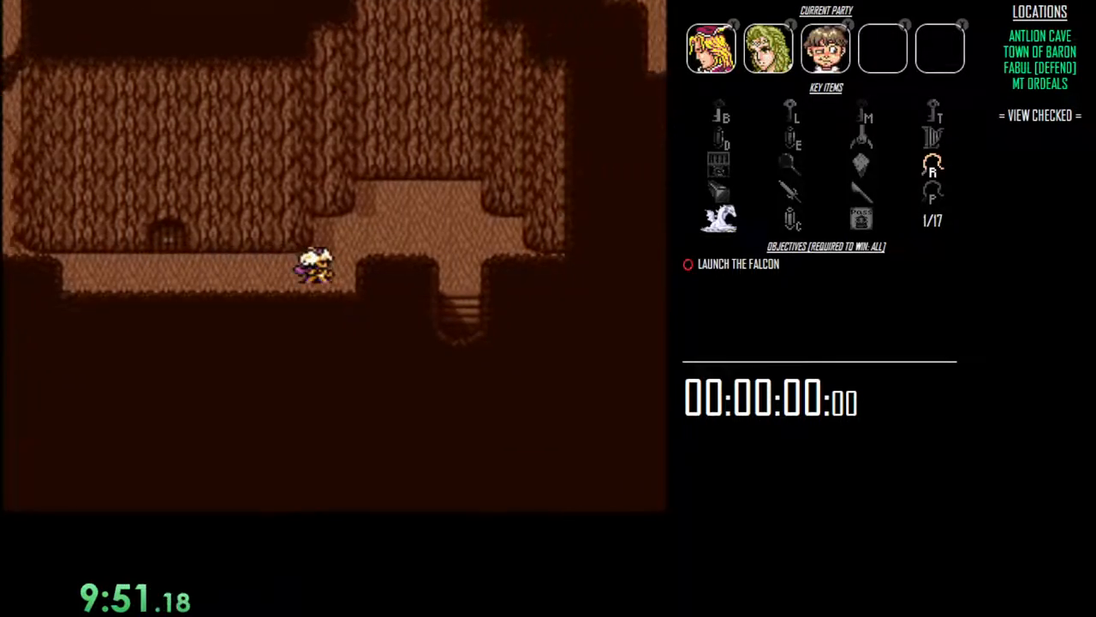
key("Down")
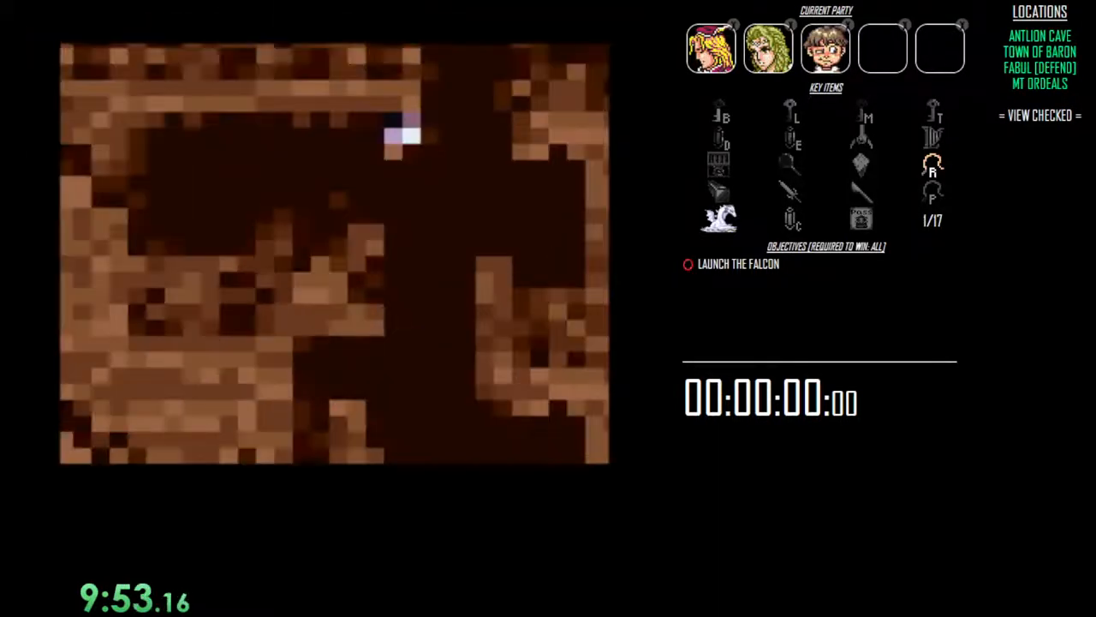
key("Up")
key("Right")
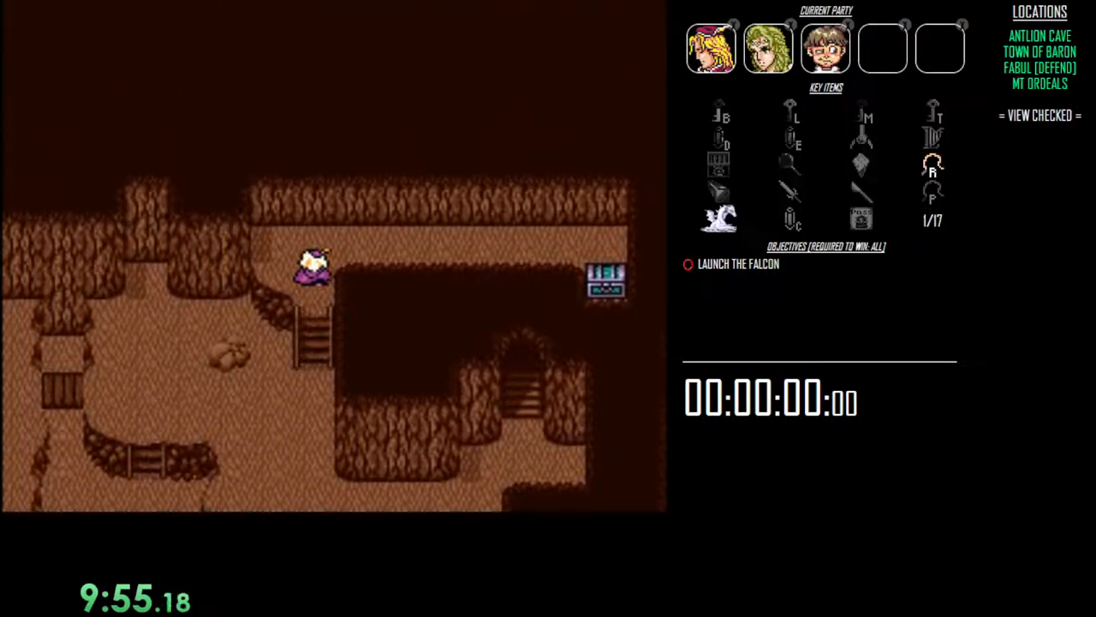
key("Left")
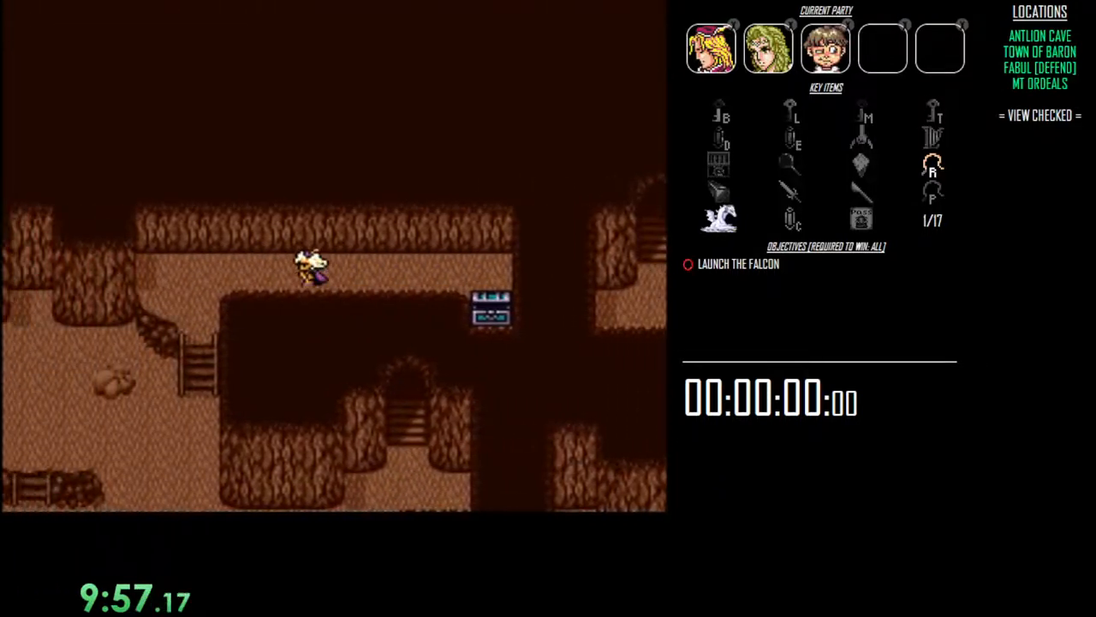
key("Down")
key("Left")
key("Down")
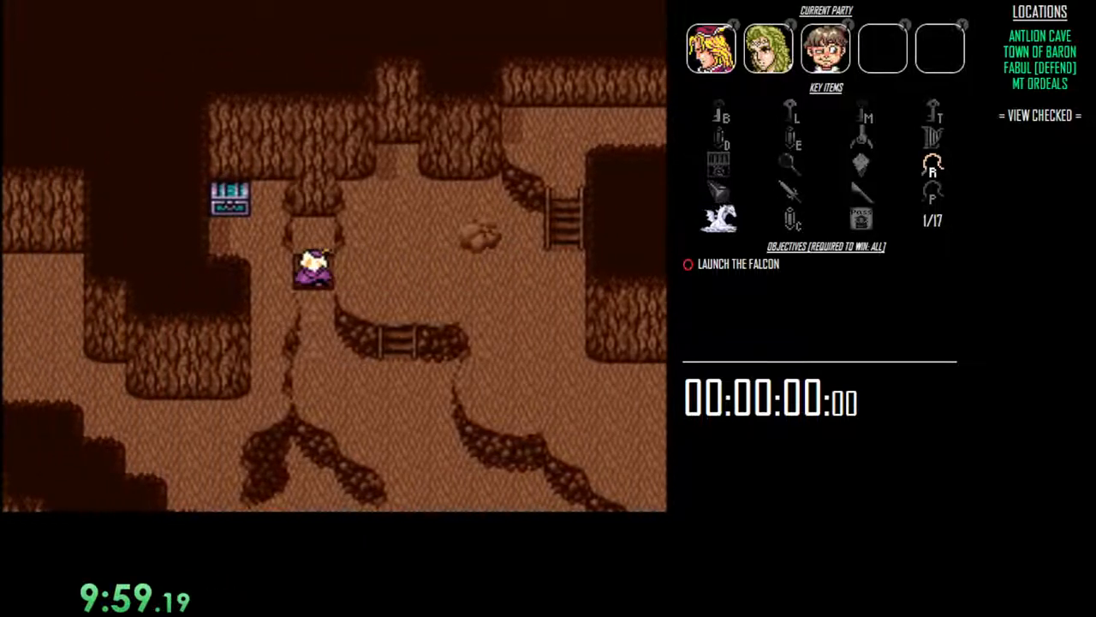
key("Right")
key("Down")
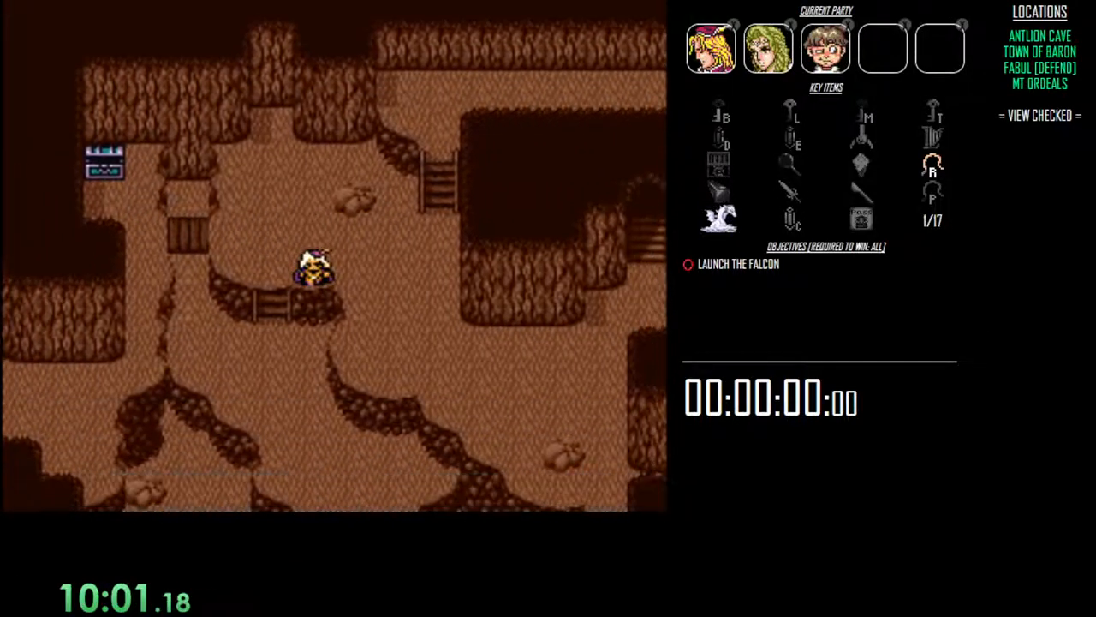
key("Down")
key("Right")
key("Right")
Drop into the dark lower area, take the stairway up and head north then west toward the exit.
key("Down")
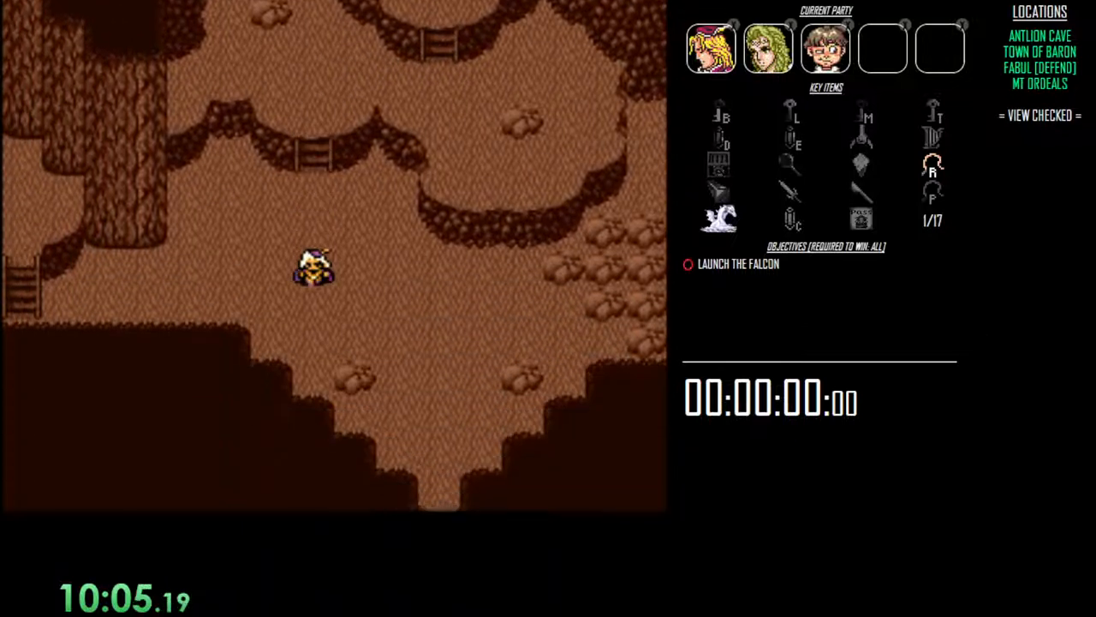
key("Down")
key("Down")
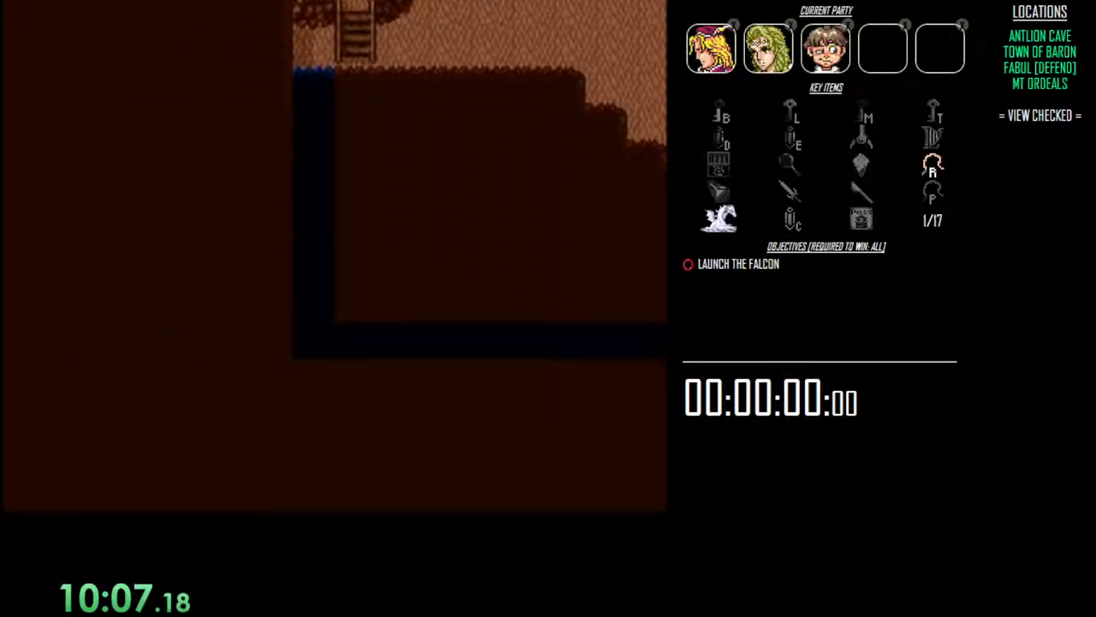
key("Up")
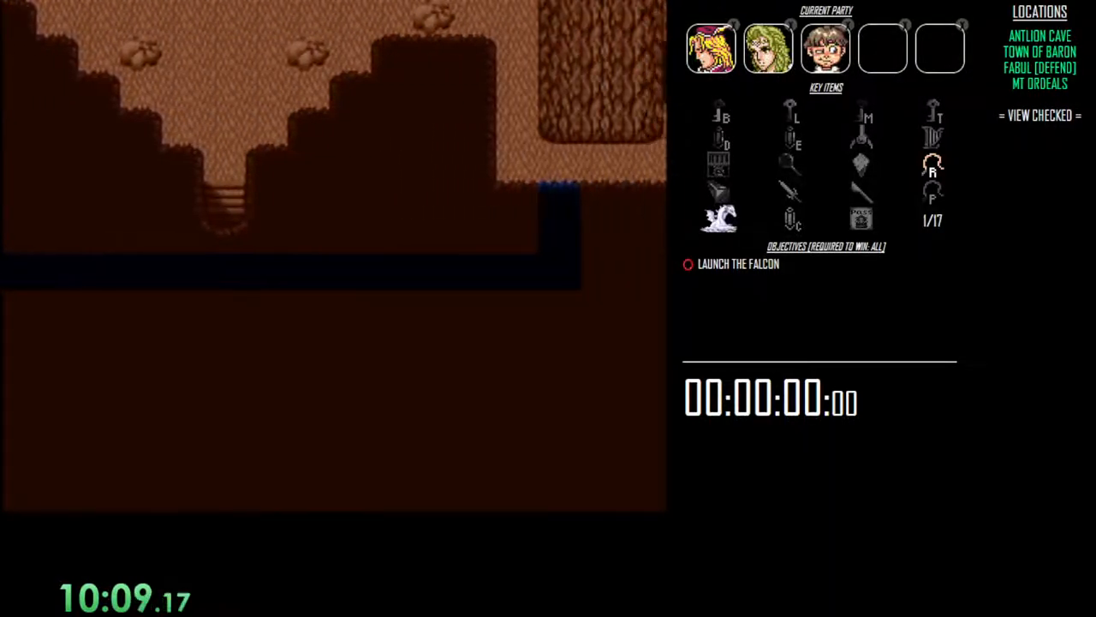
key("Up")
key("Up")
key("Up")
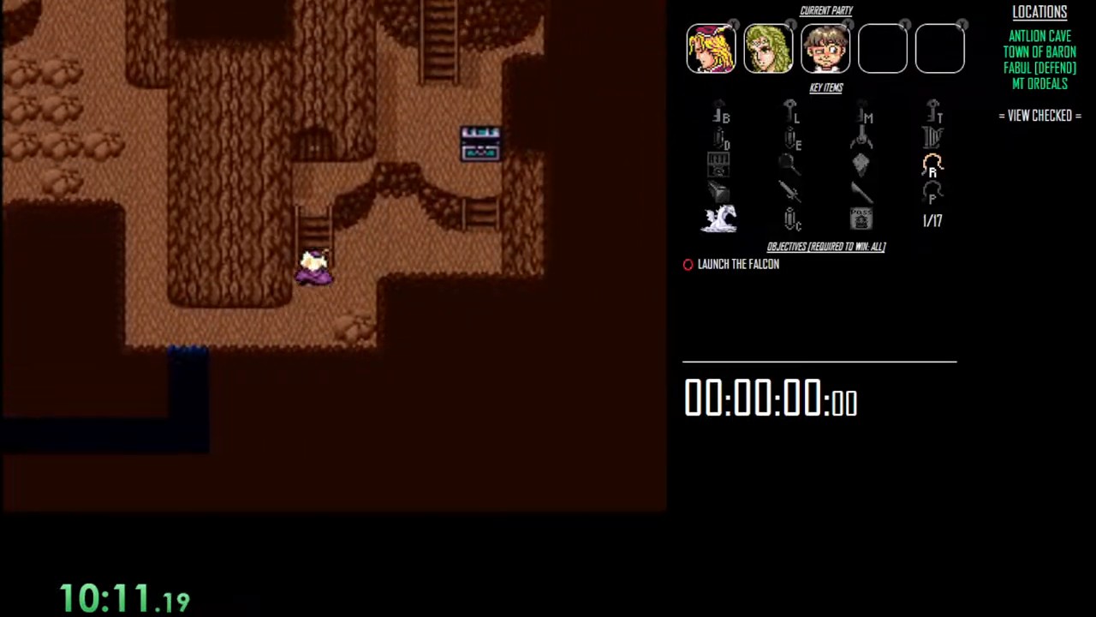
key("Up")
key("Up")
key("Up")
key("Up")
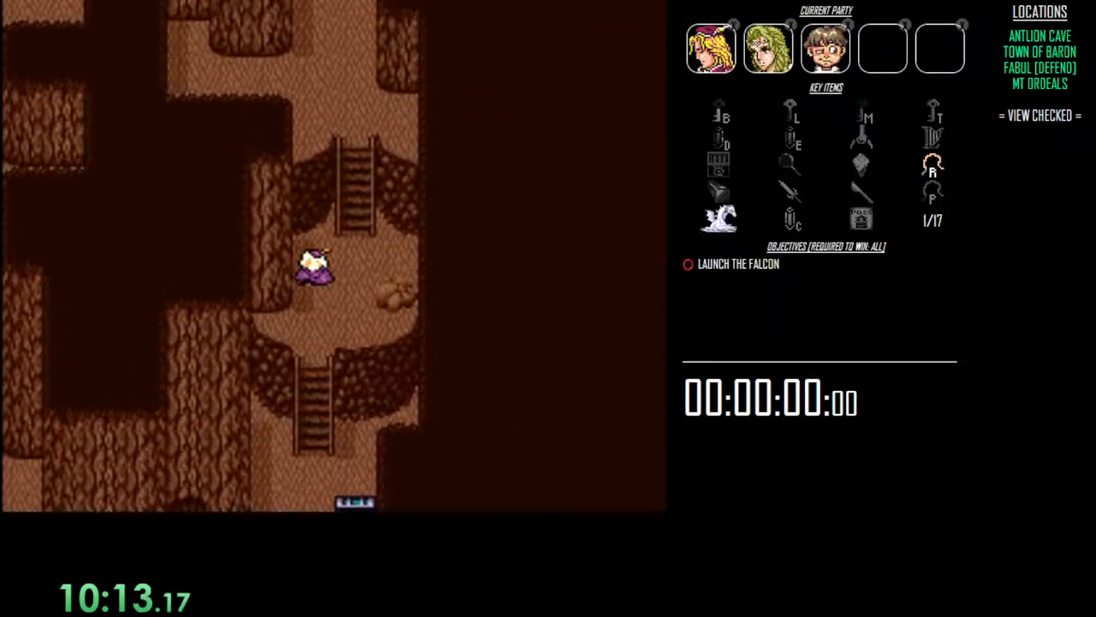
key("Up")
key("Up")
key("Up")
key("Up")
key("Up")
key("Up")
key("Up")
key("Up")
key("Up")
key("Up")
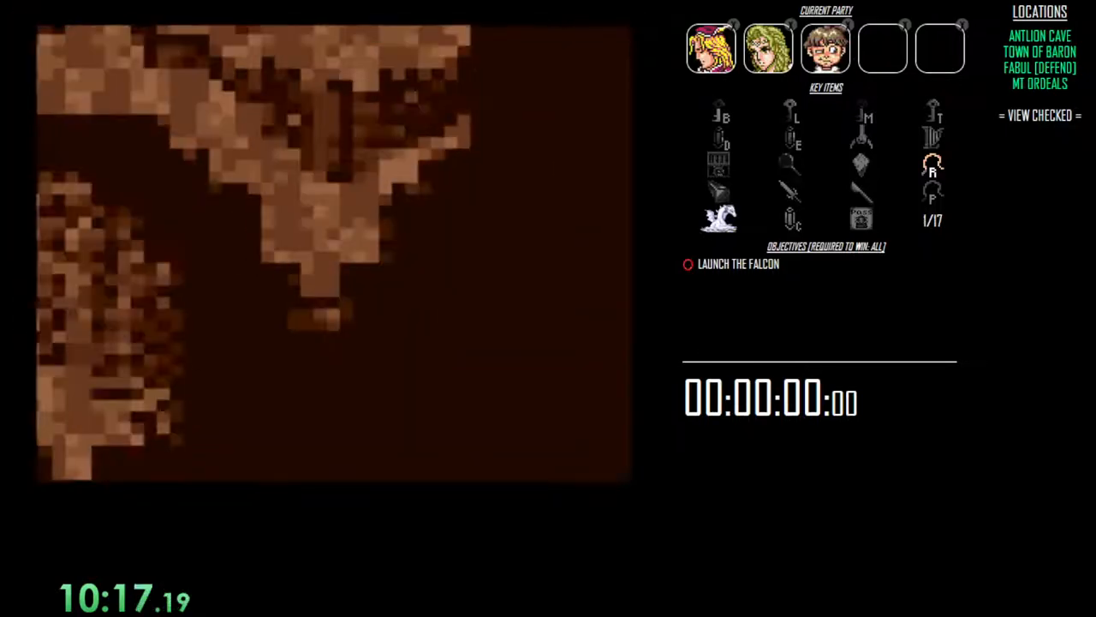
key("Up")
key("Up")
key("Up")
key("Left")
key("Left")
key("Left")
key("Left")
key("Left")
key("Up")
key("Up")
key("Up")
key("Up")
key("Up")
key("Up")
key("Up")
key("Up")
key("Up")
key("Up")
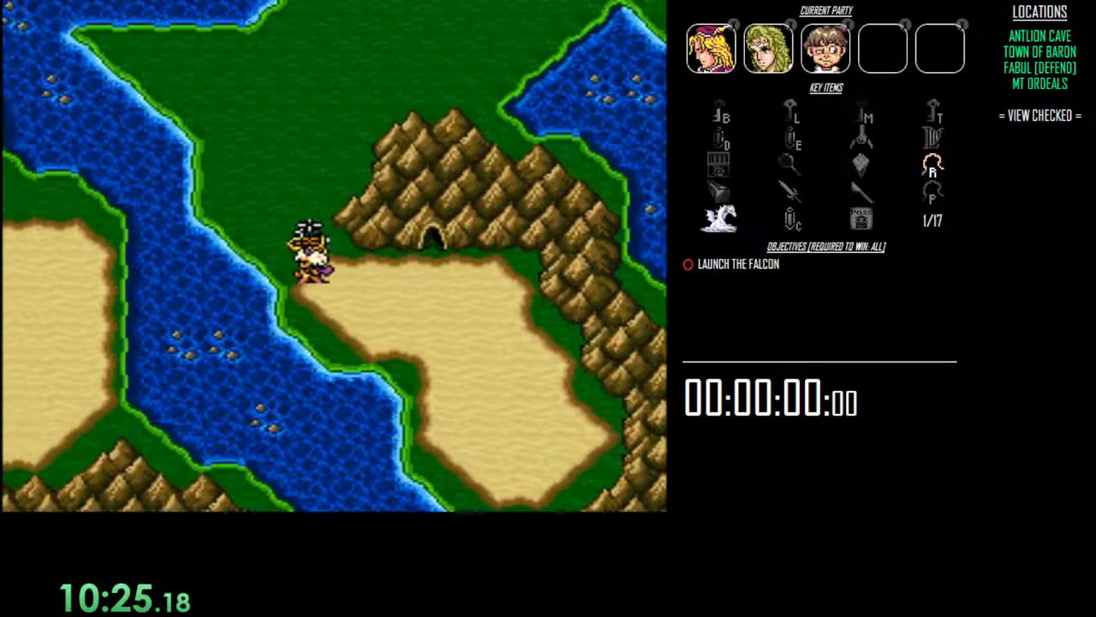
Leave the cave, board the airship and land it beside Baron castle.
key("Left")
key("Left")
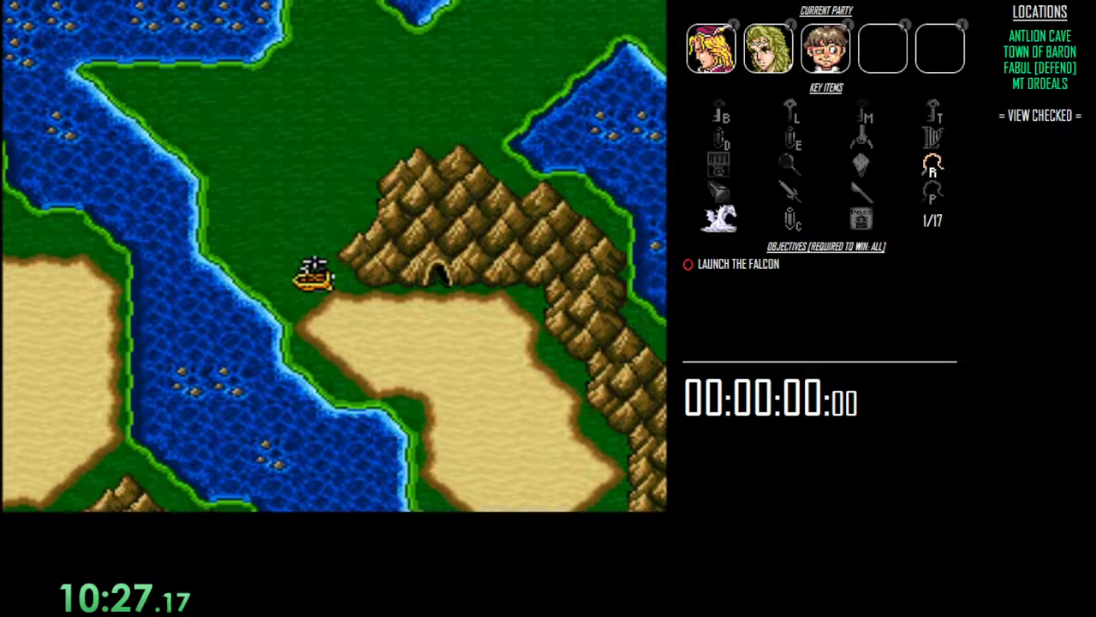
key("Left")
key("Left")
key("Up")
key("Up")
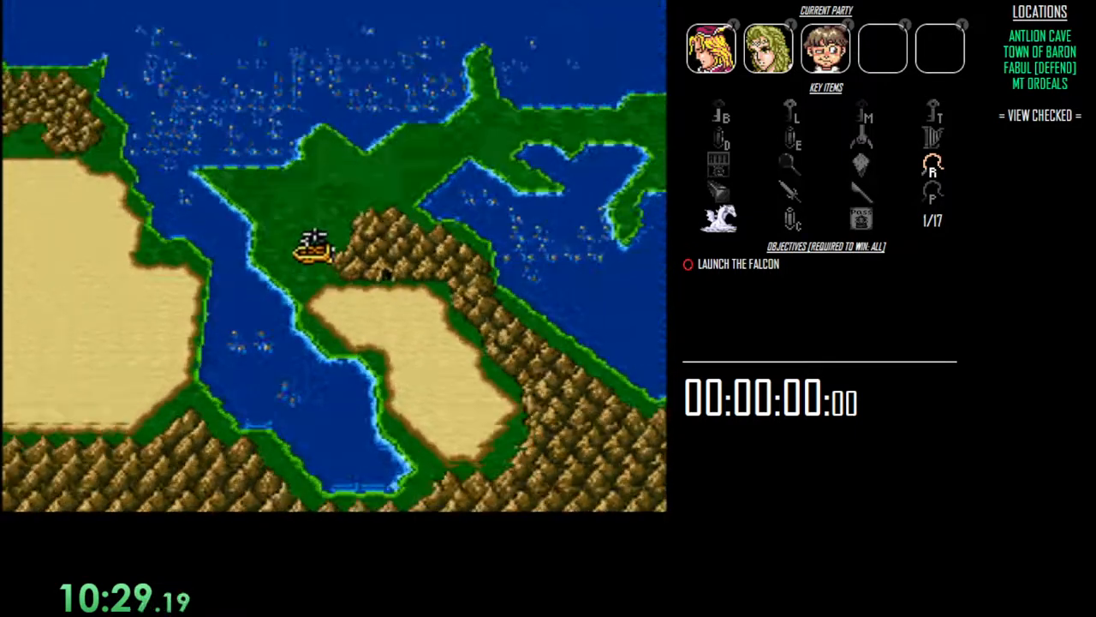
key("Up")
key("Up")
key("Down")
key("Down")
key("Down")
key("Return")
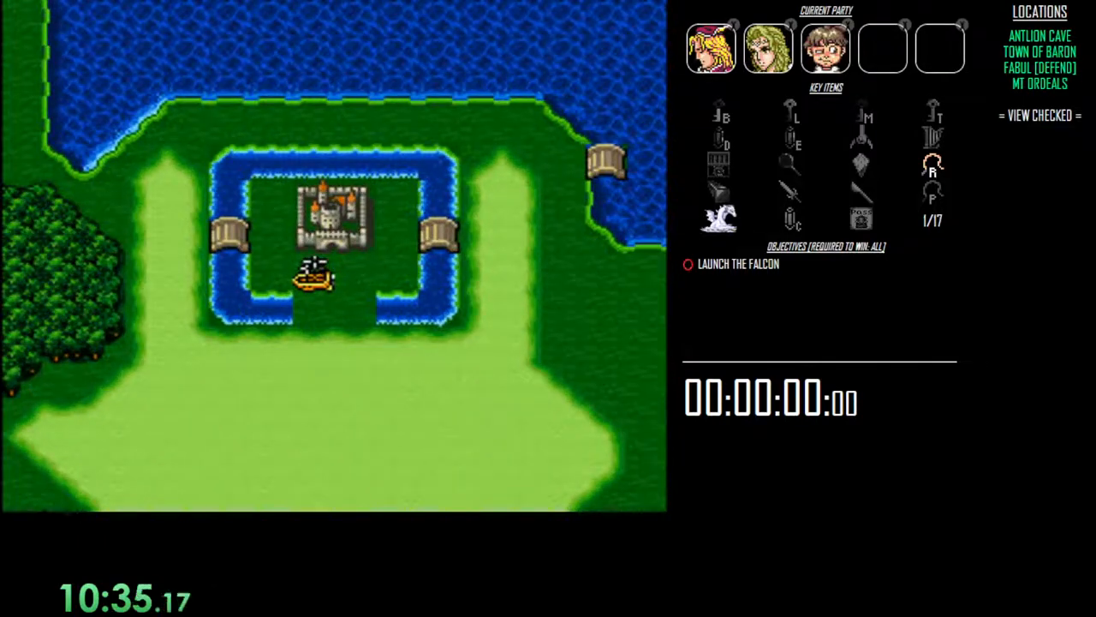
Save the game from the party menu, confirming Yes.
key("x")
key("Up")
key("Return")
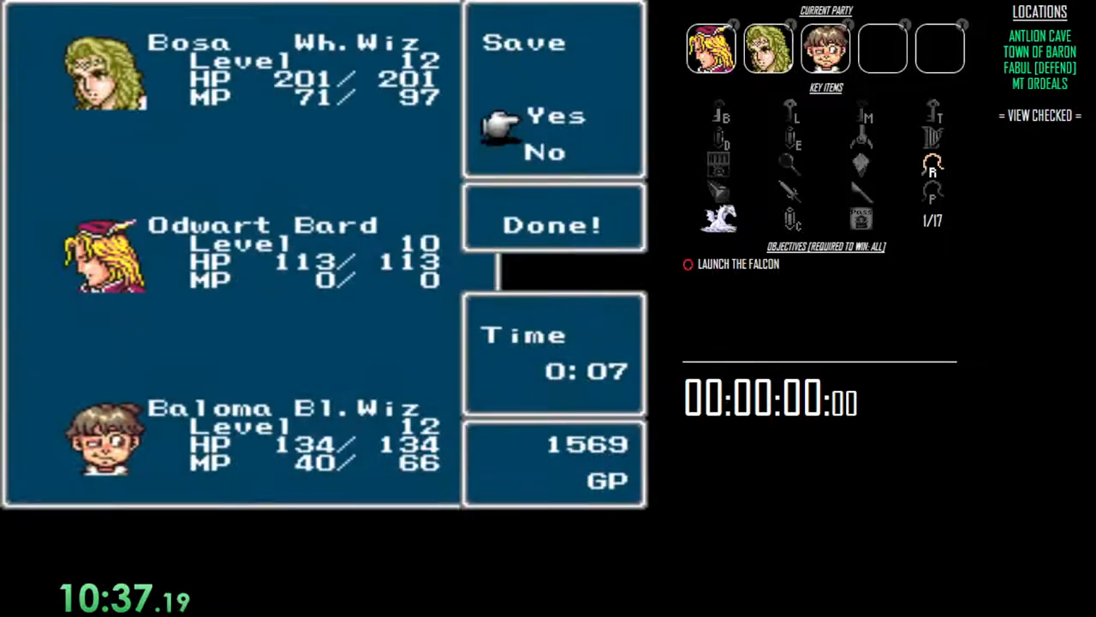
key("Return")
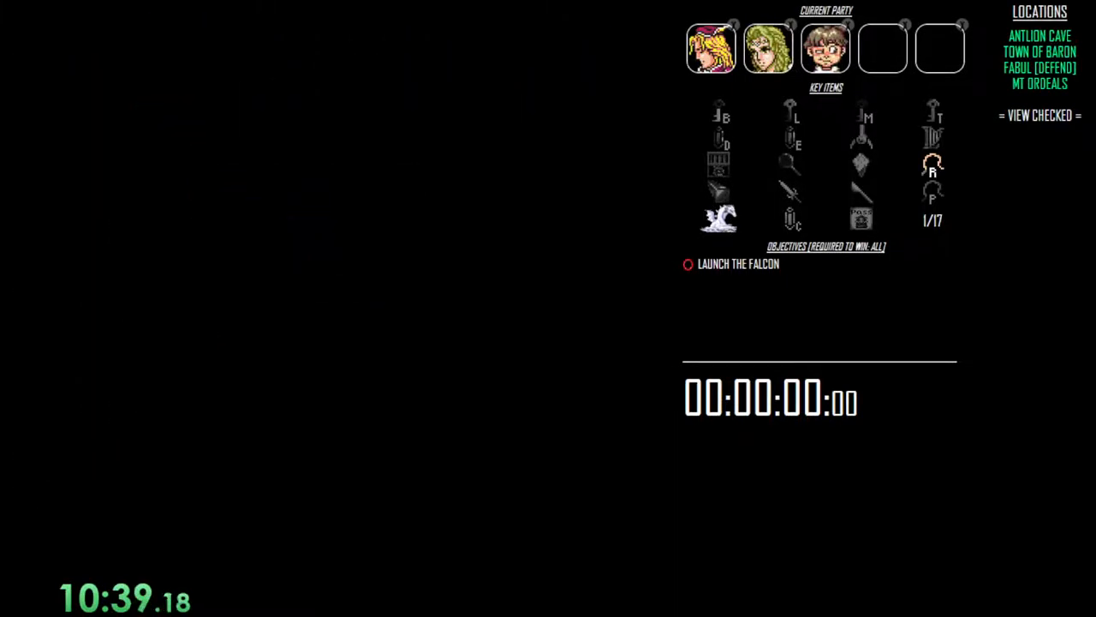
Walk through the castle rooms to the weapon shopkeeper and bring up the Buy list.
key("Up")
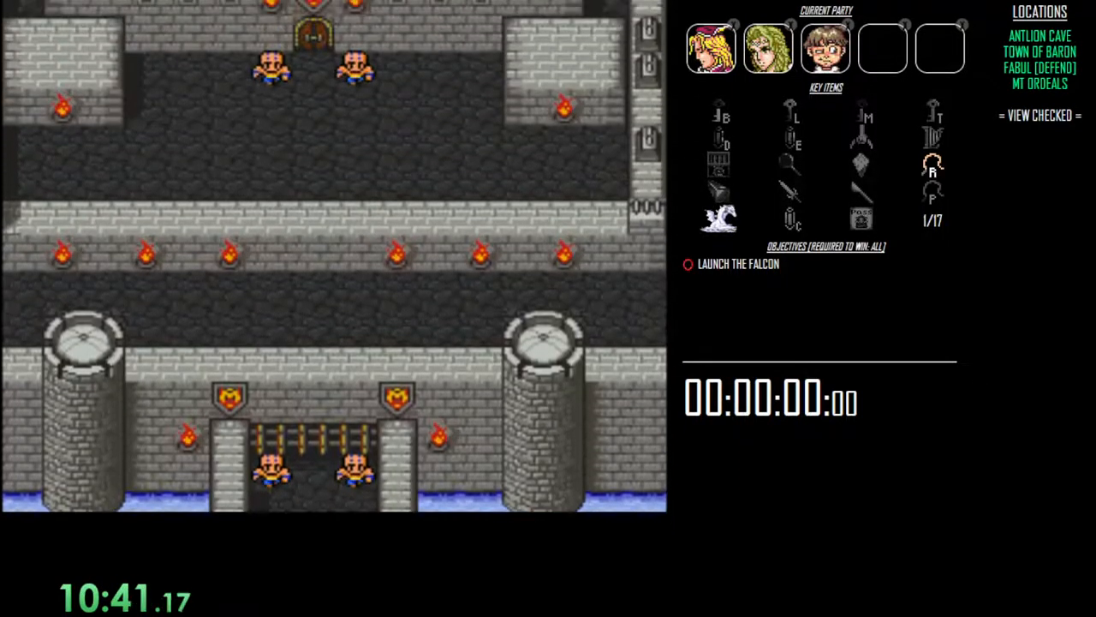
key("Up")
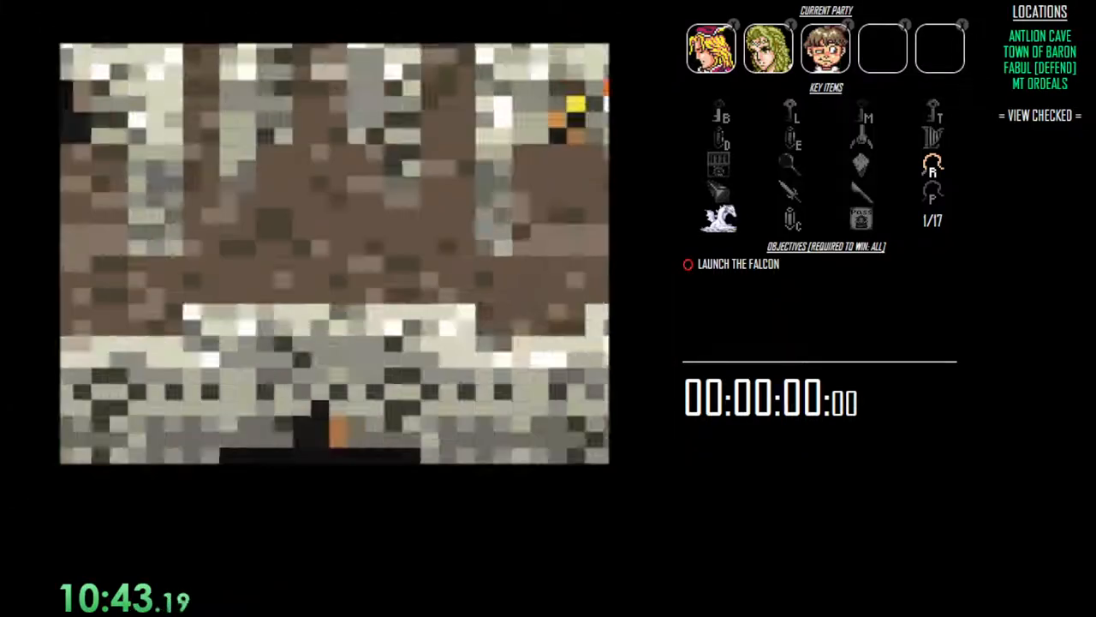
key("Up")
key("Left")
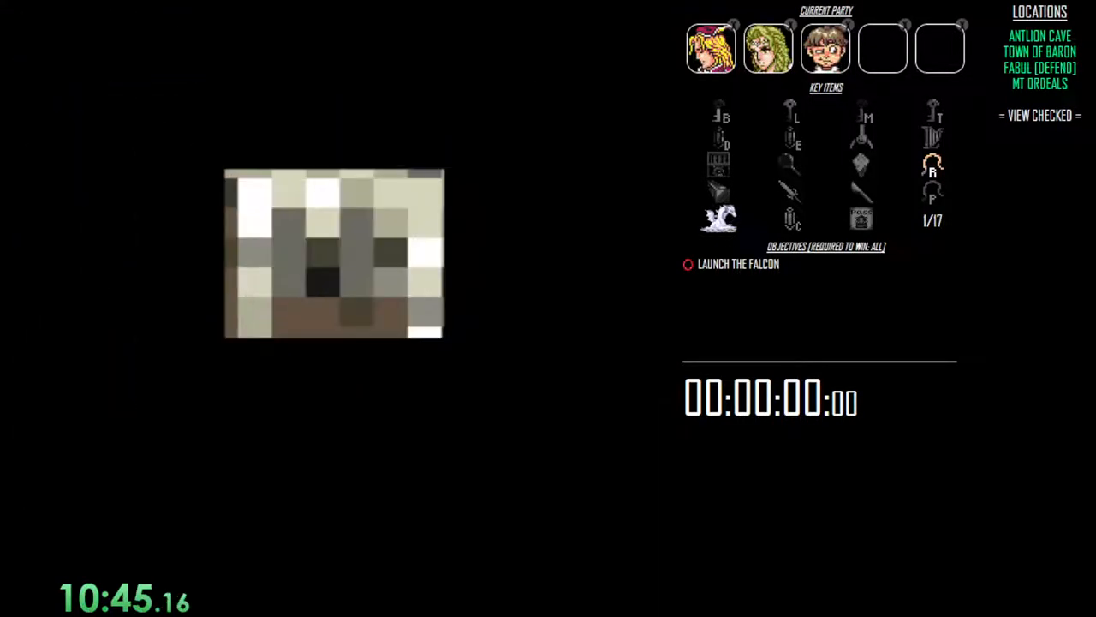
key("Up")
Back out of the weapon Buy list and switch the shop menu to Sell.
key("Return")
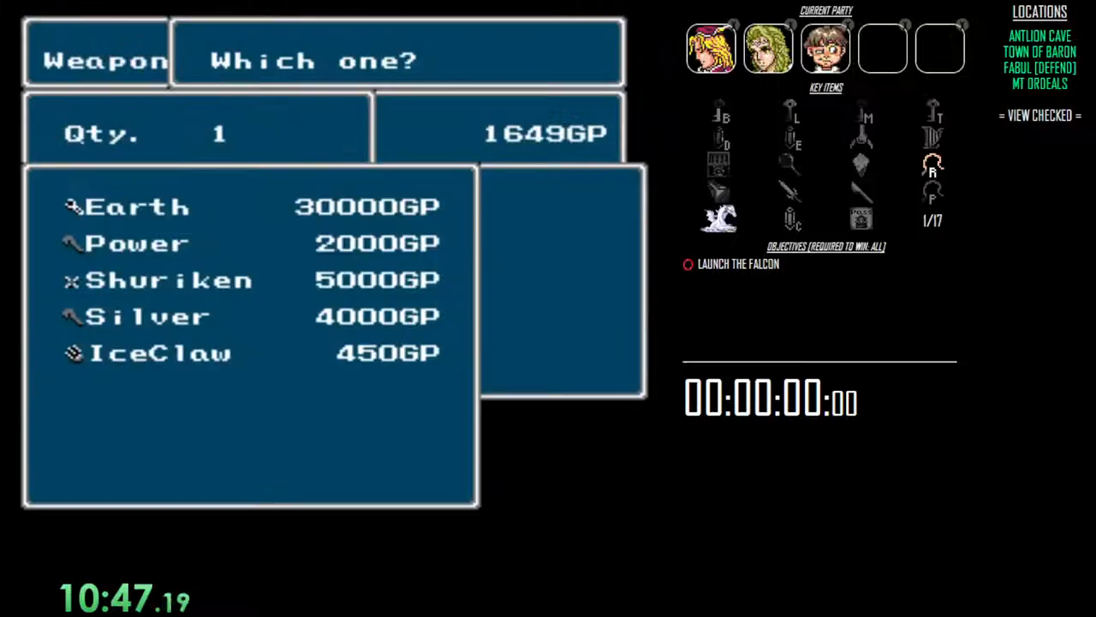
key("Right")
key("Left")
key("Right")
key("Escape")
key("Escape")
key("Return")
key("Right")
key("Return")
Sell the spare Whistle, Silver, FlameRod and Rod for over 10000 GP and leave the weapon shop.
key("Down")
key("Down")
key("Down")
key("Up")
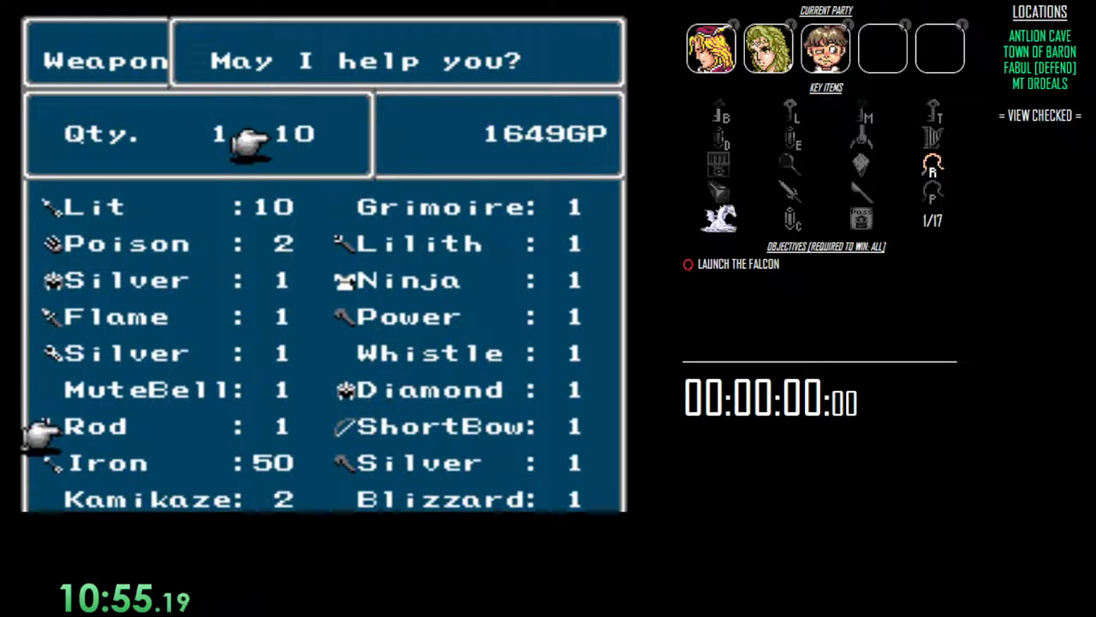
key("Down")
key("Down")
key("Down")
key("Return")
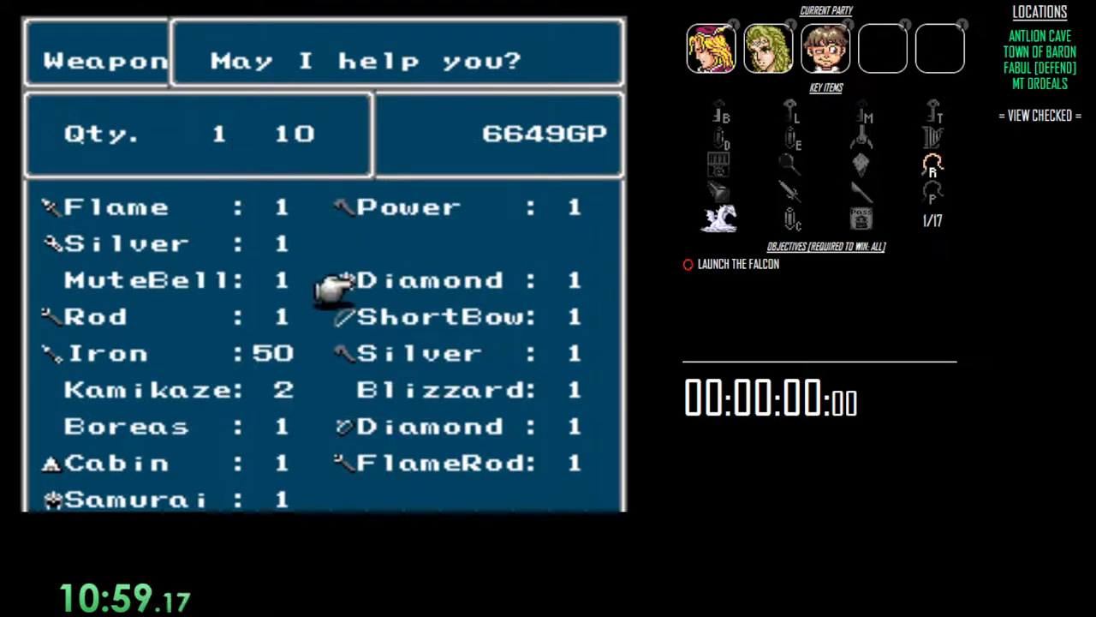
key("Up")
key("Return")
key("Return")
key("Down")
key("Down")
key("Down")
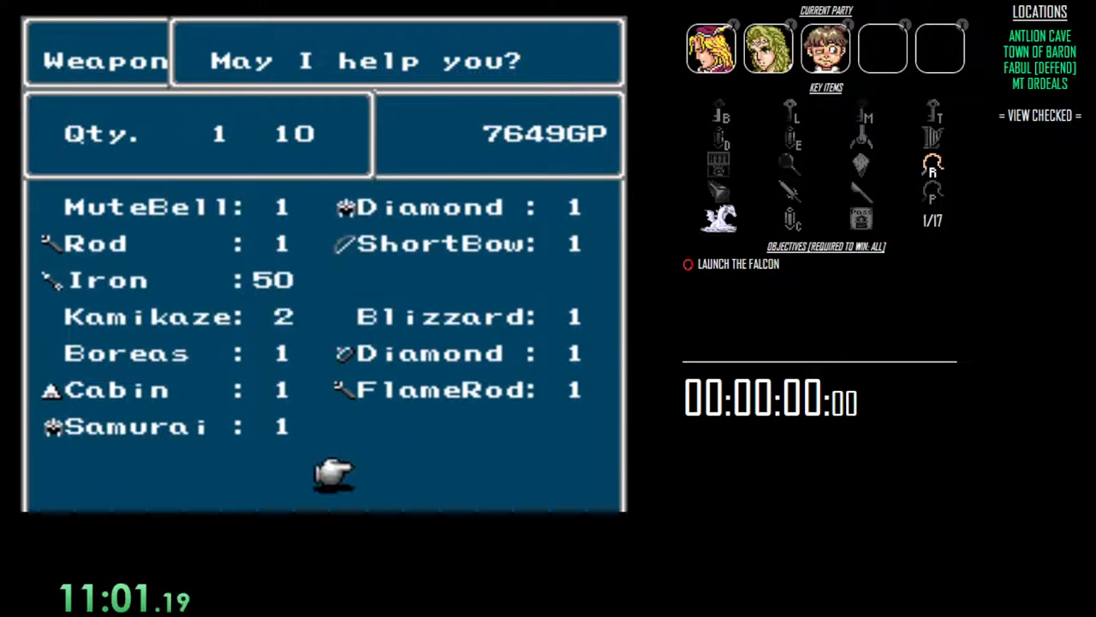
key("Up")
key("Return")
key("Down")
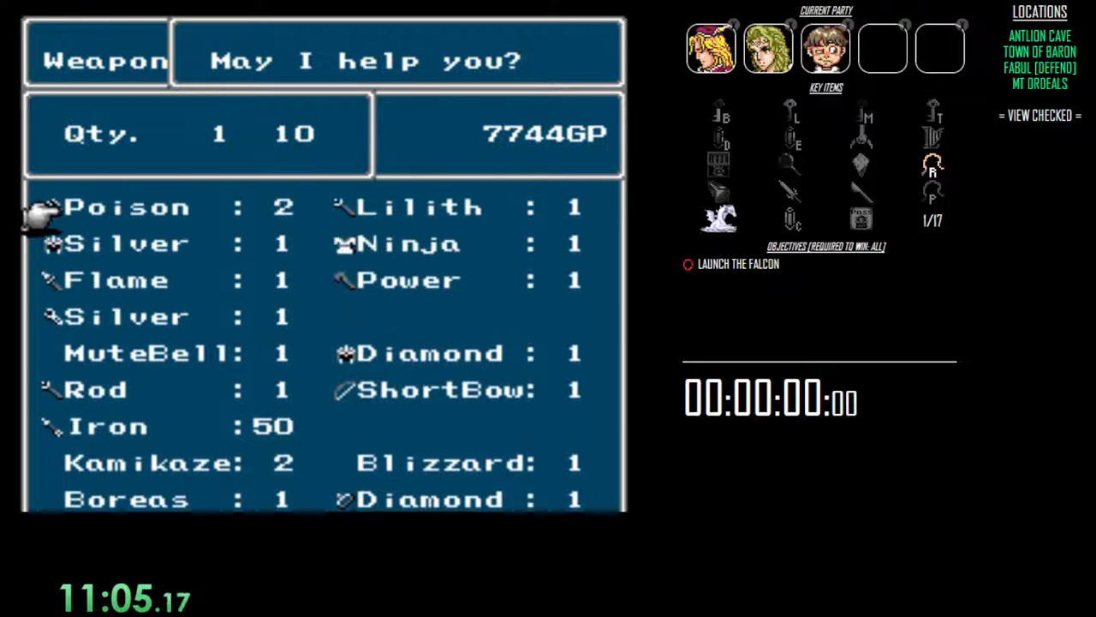
key("Return")
key("Up")
key("Up")
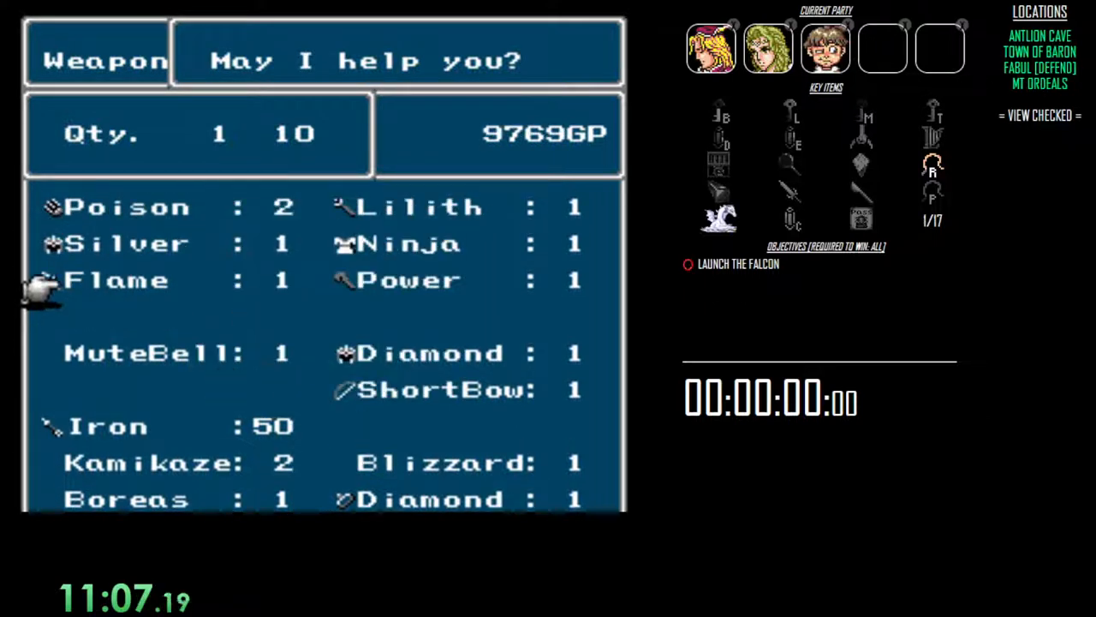
key("Escape")
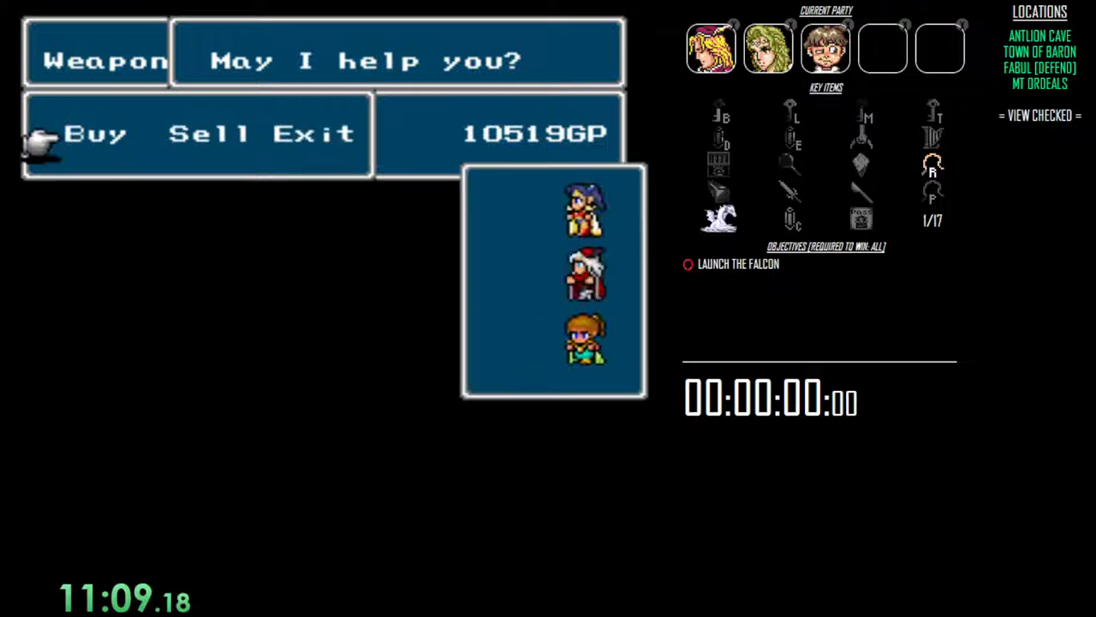
key("Escape")
Walk to the Fabul item shop, buy an item from the shopkeeper and step back outside.
key("Down")
key("Down")
key("Down")
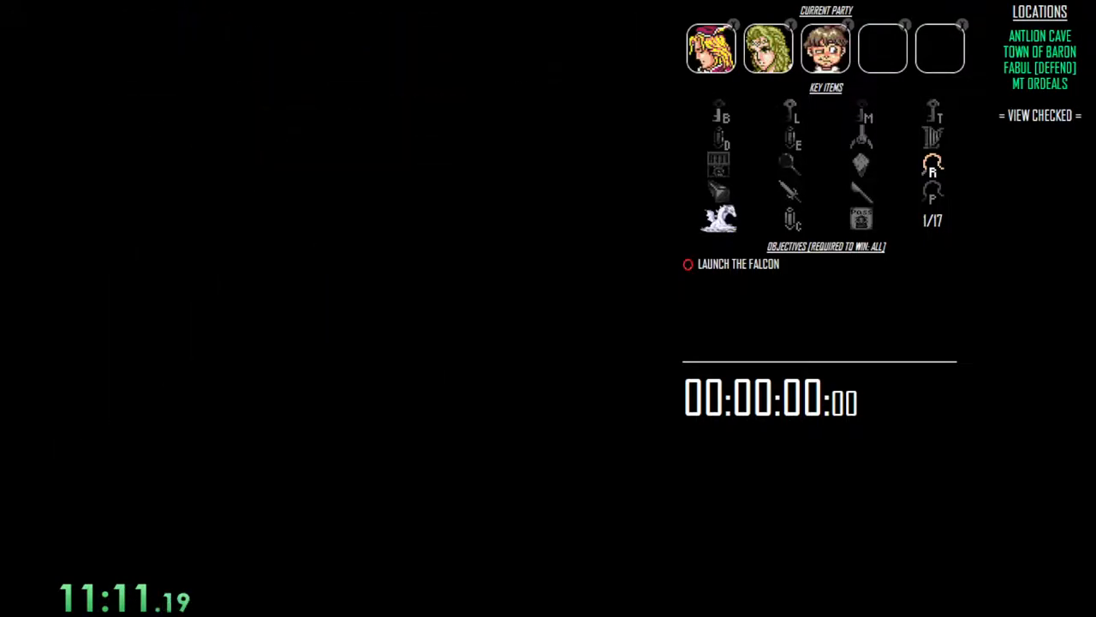
key("Left")
key("Left")
key("Up")
key("Up")
key("Up")
key("Left")
key("Left")
key("Up")
key("Up")
key("Up")
key("Up")
key("Return")
key("Return")
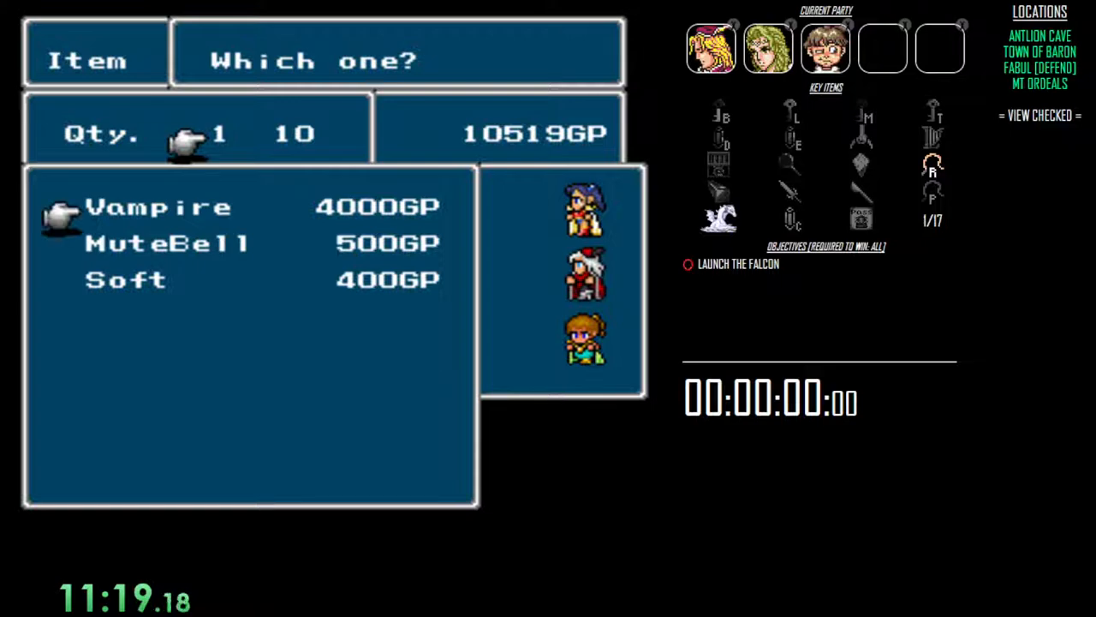
key("Return")
key("Escape")
key("Down")
key("Down")
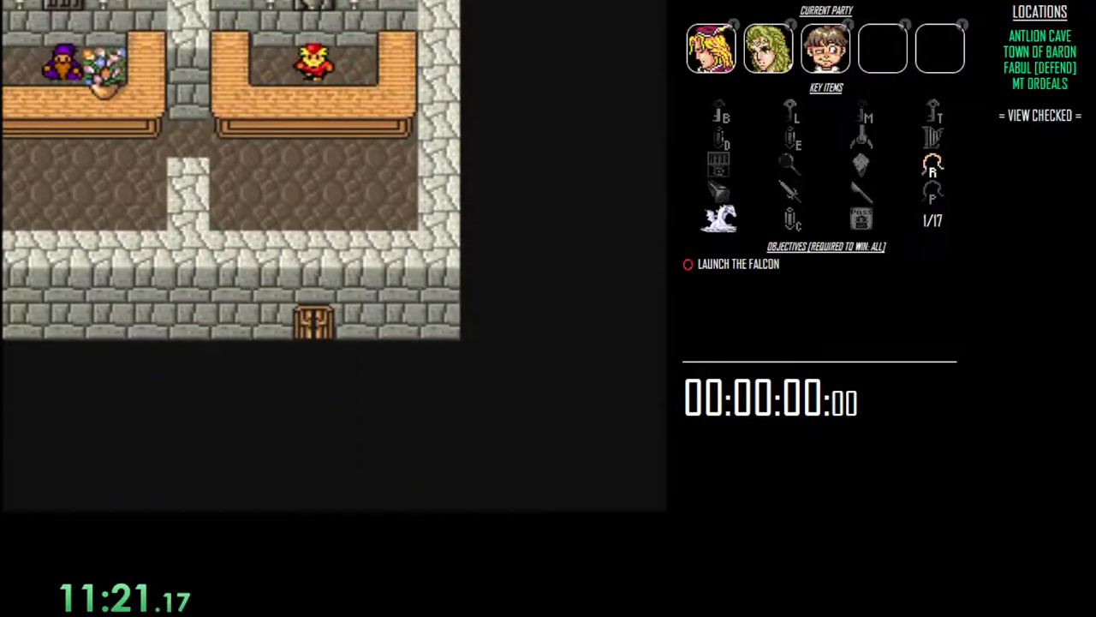
key("Down")
key("Down")
key("Down")
key("Down")
key("Down")
key("Down")
Head up the central tower to the throne room and speak with the King of Fabul.
key("Up")
key("Up")
key("Up")
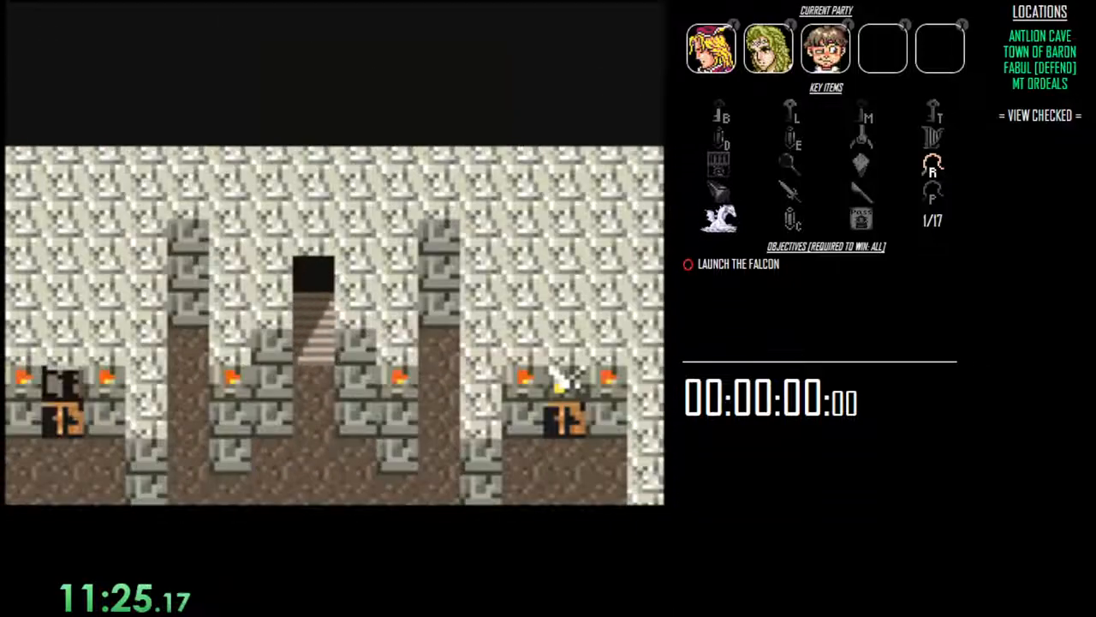
key("Up")
key("Up")
key("Up")
key("Up")
key("Up")
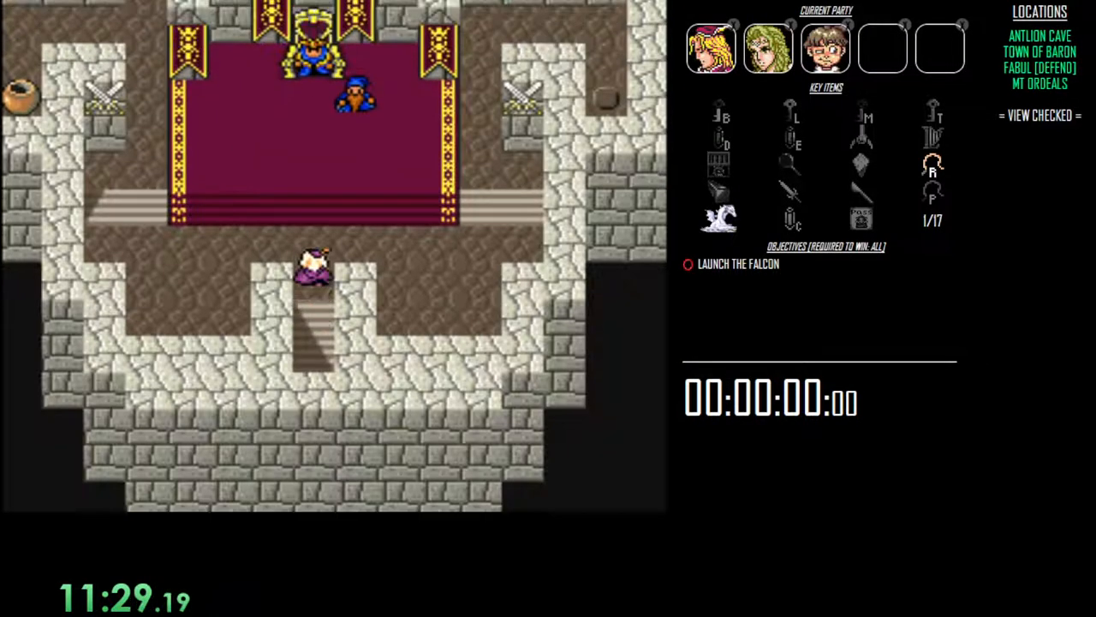
key("Up")
key("Up")
key("Up")
key("Return")
key("Return")
key("Return")
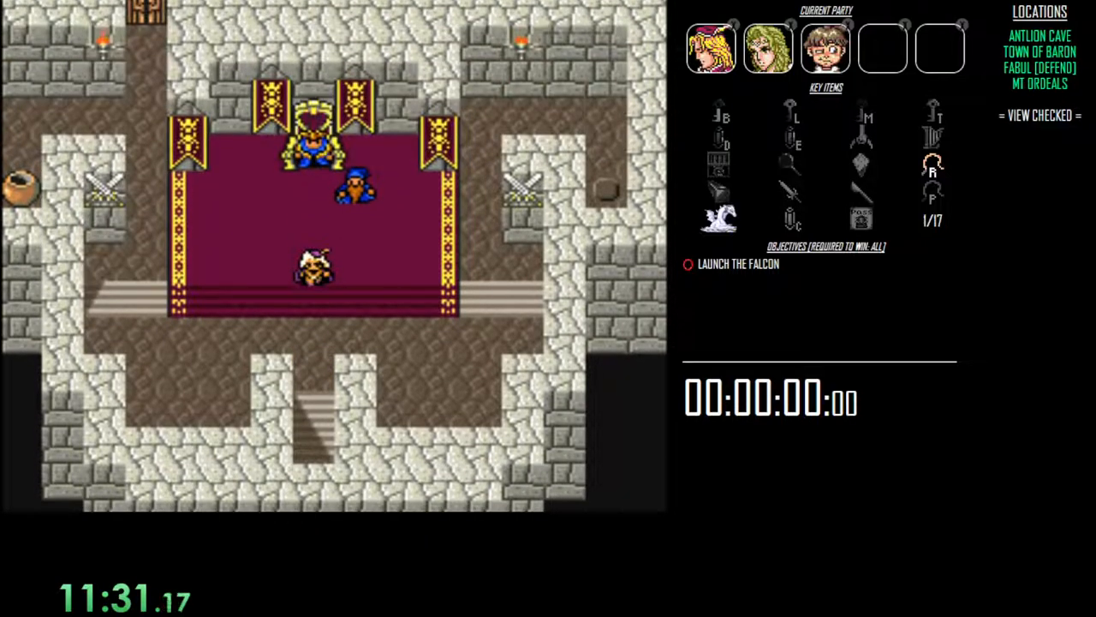
key("Down")
key("Down")
key("Down")
key("Down")
key("Down")
key("Down")
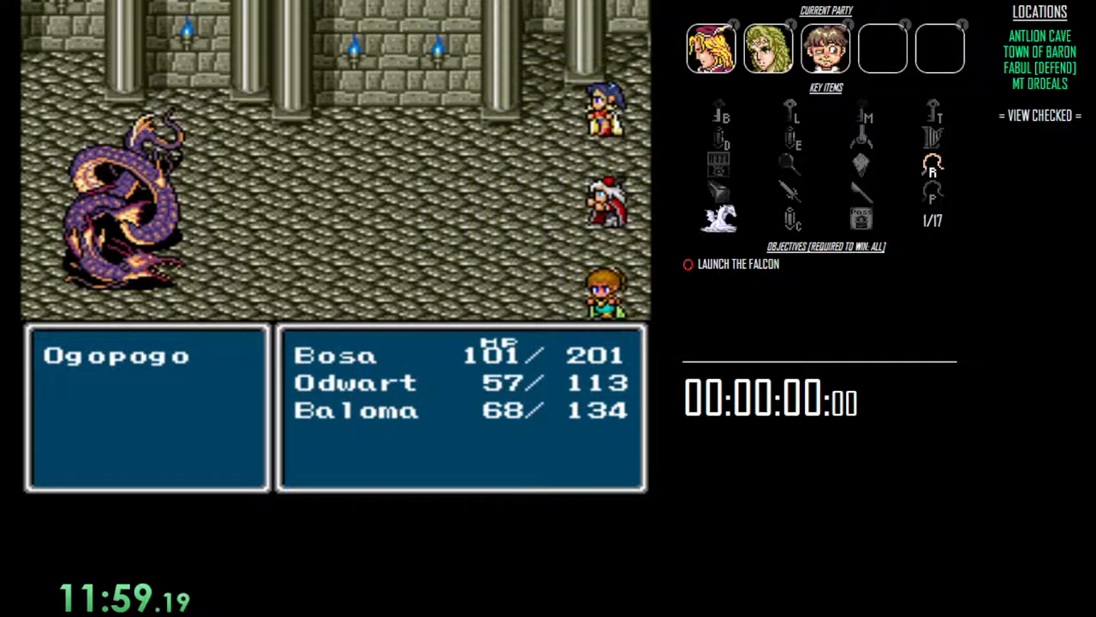
Have Bosa and Baloma attack Ogopogo, then use a healing item on Bosa.
key("Return")
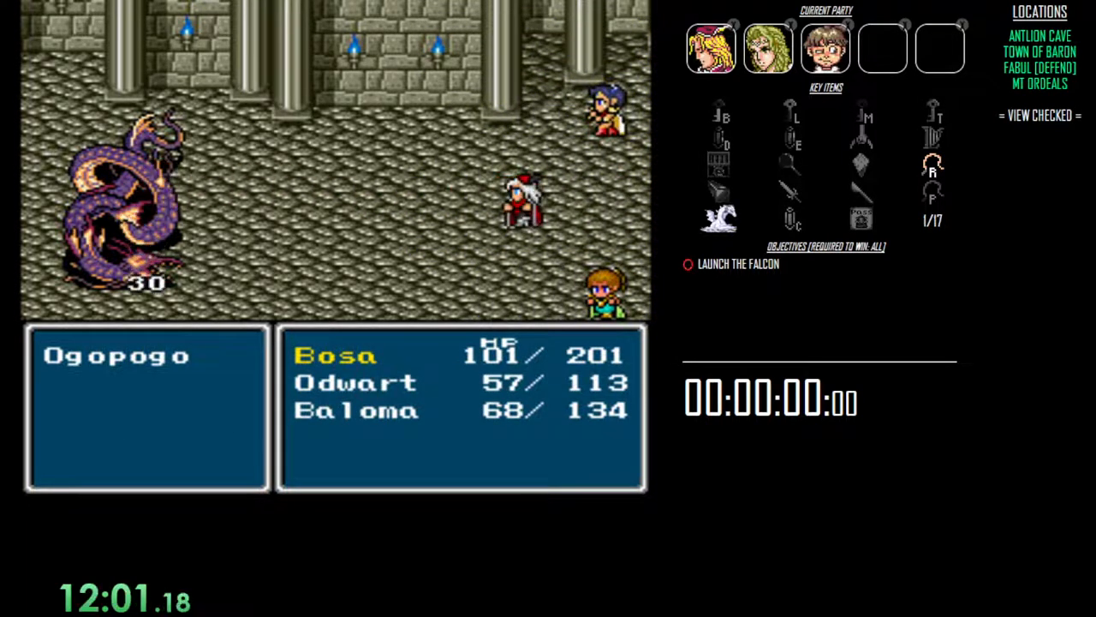
key("Return")
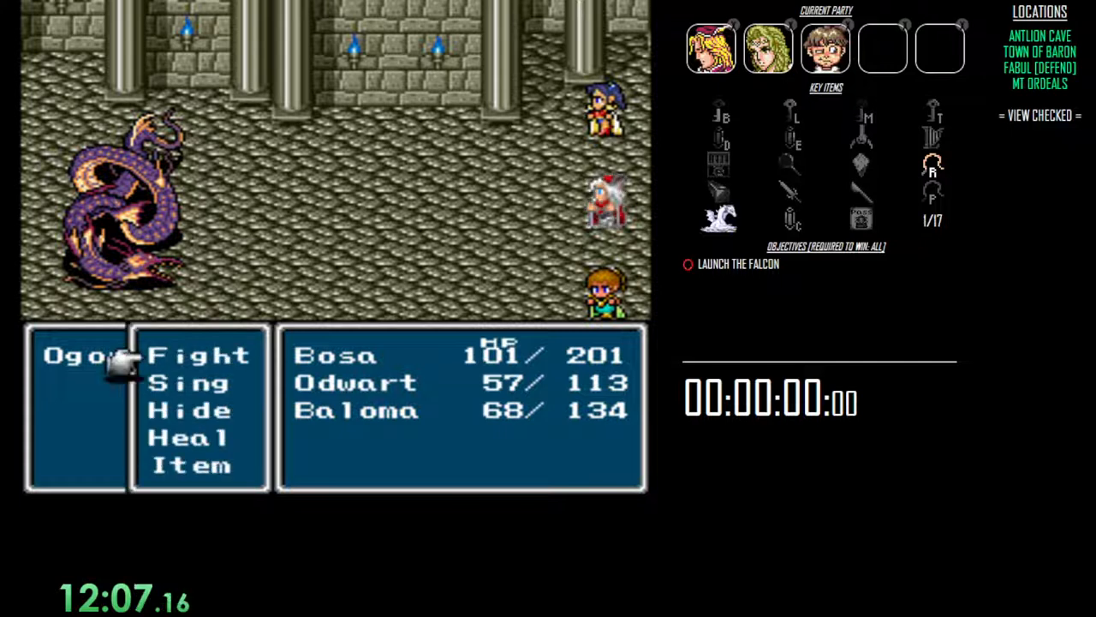
key("Down")
key("Down")
key("Down")
key("Return")
key("Down")
key("Down")
key("Return")
key("Return")
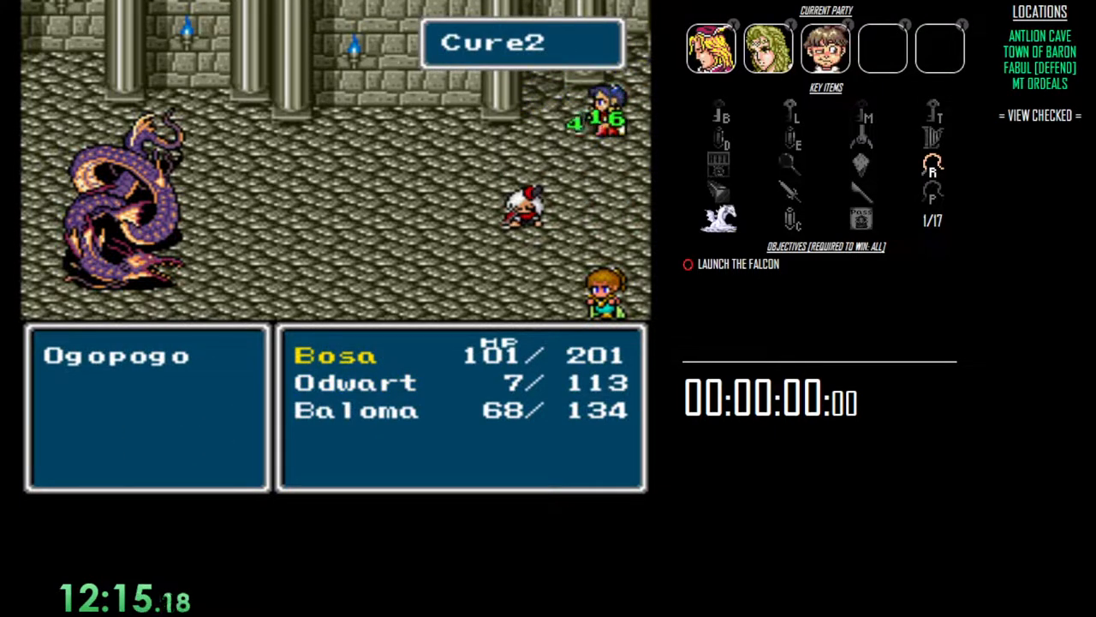
Use a Cure2 potion from Baloma's items on Bosa and keep attacking Ogopogo.
key("Down")
key("Down")
key("Down")
key("Return")
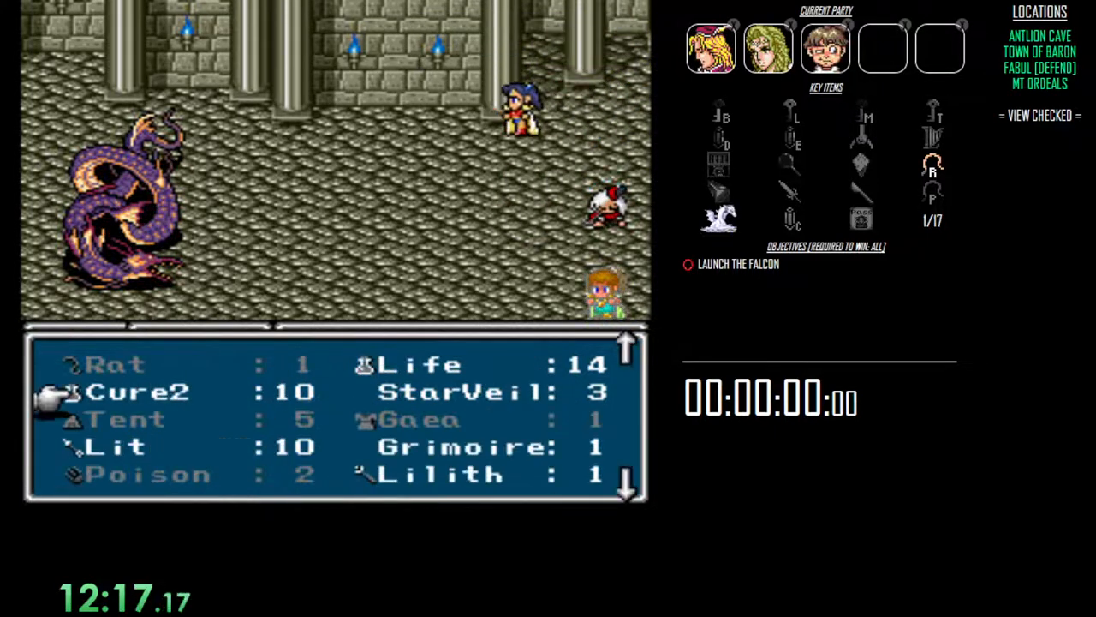
key("Return")
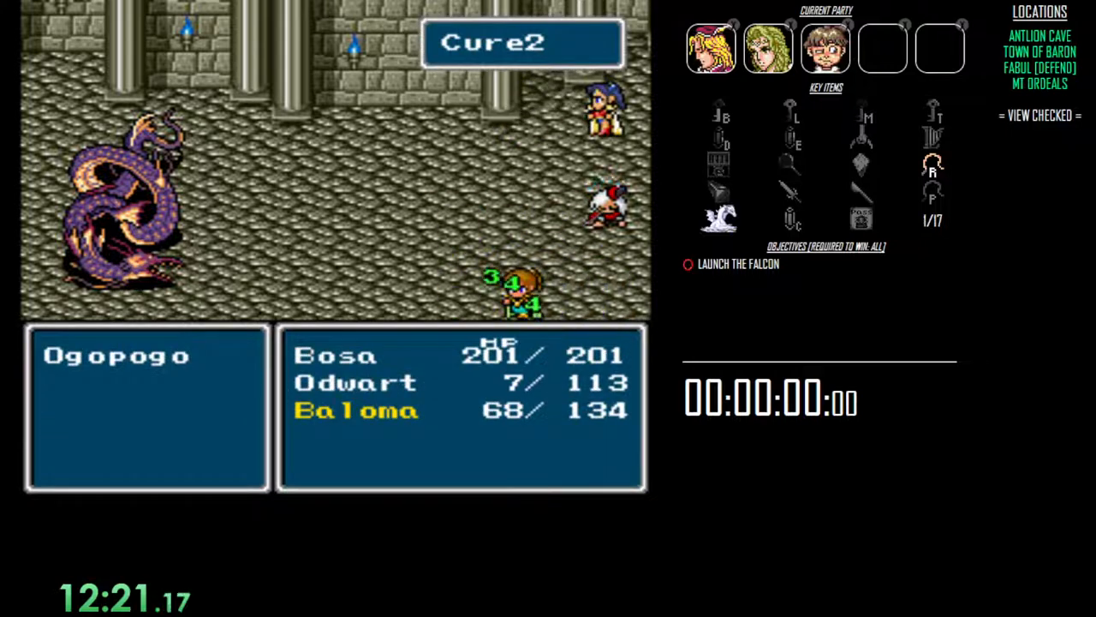
key("Return")
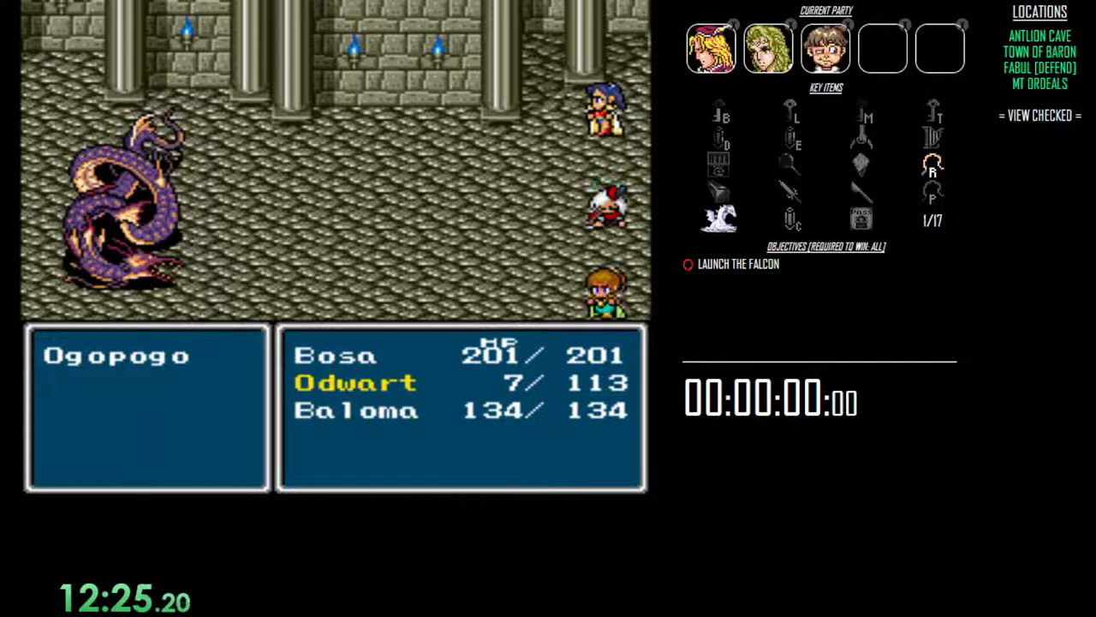
key("Return")
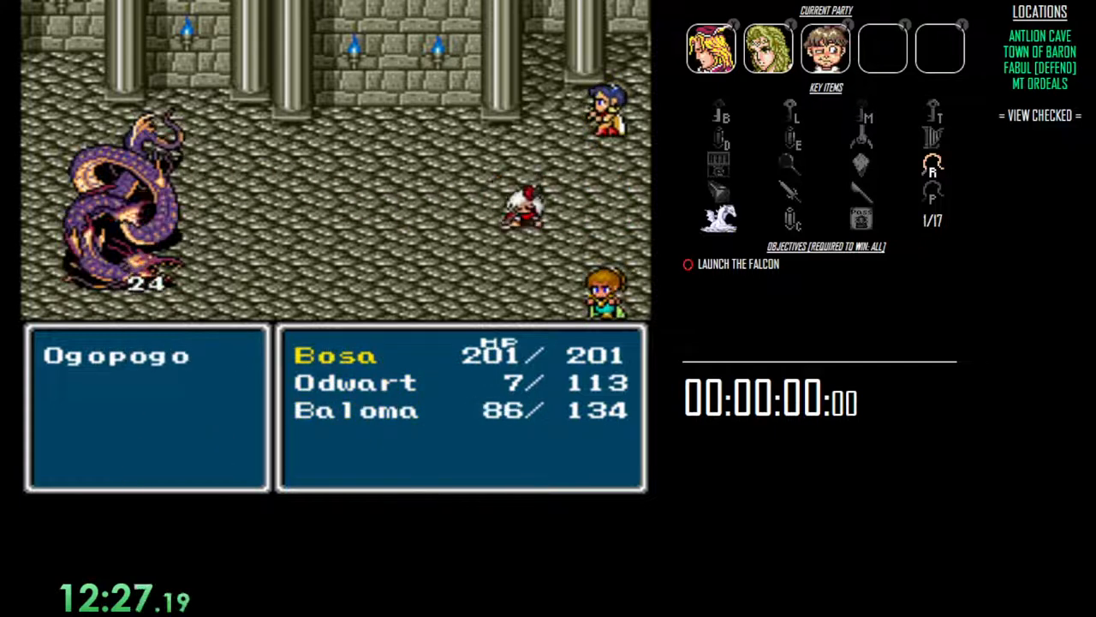
Use a healing item to restore Odwart from 7 to full 113 HP.
key("Down")
key("Return")
key("Down")
key("Return")
key("Return")
key("Return")
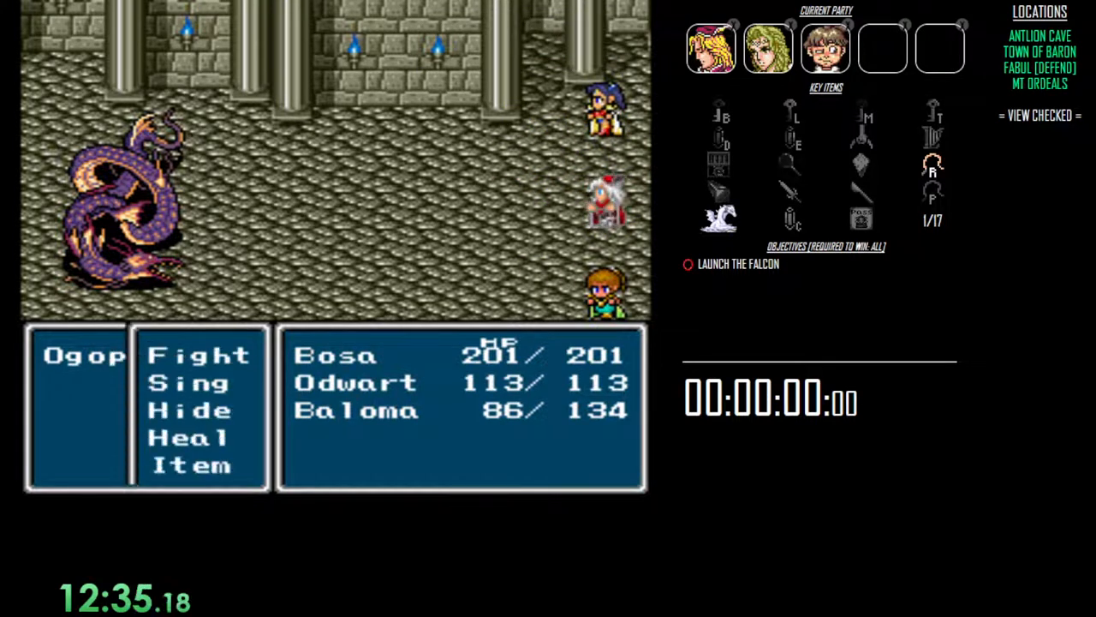
Have Odwart, Baloma and Bosa attack Ogopogo for several rounds, Bosa striking for 32.
key("Return")
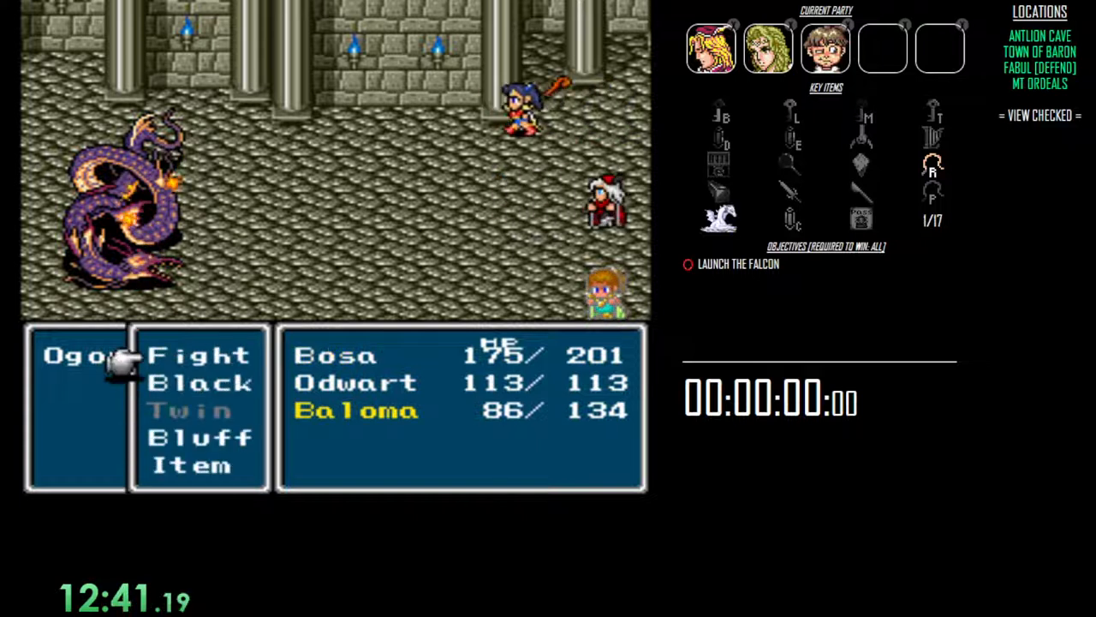
key("Return")
key("Return")
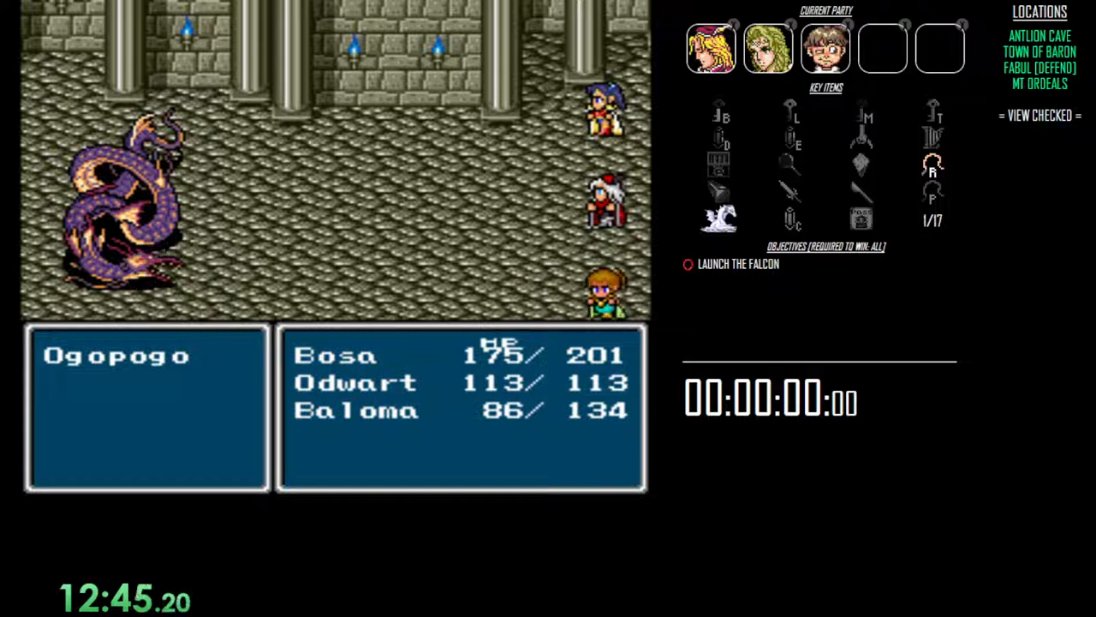
key("Return")
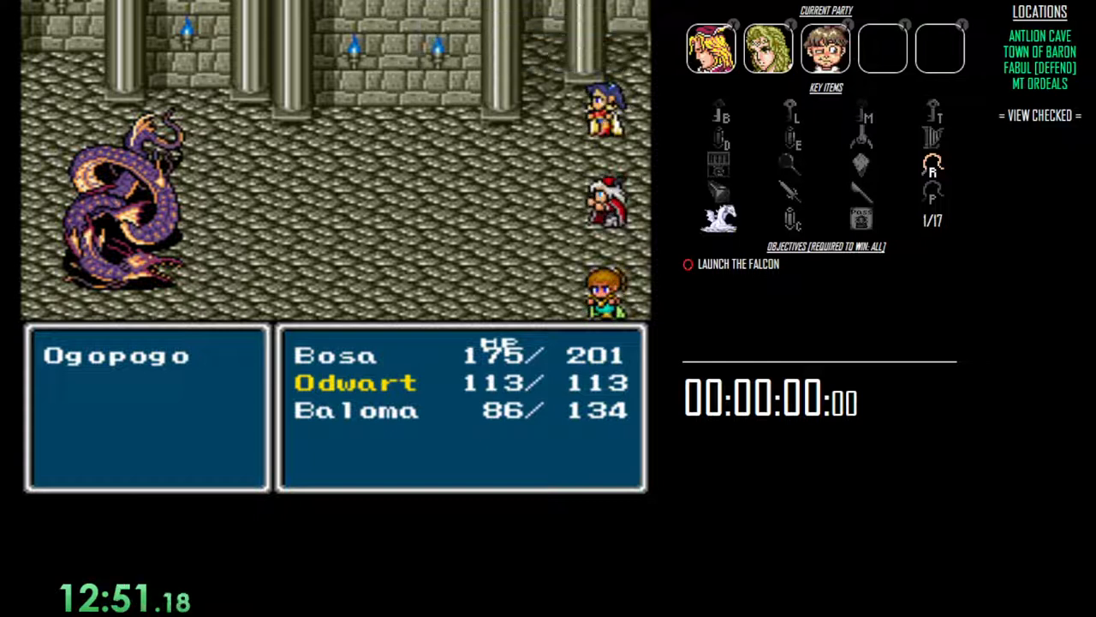
key("Return")
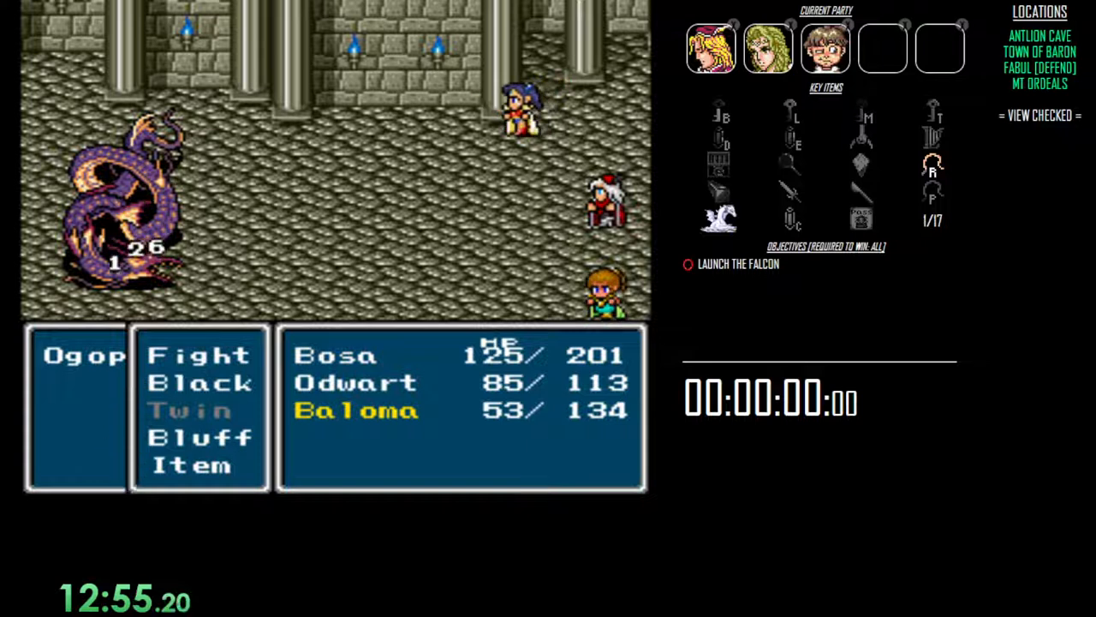
key("Return")
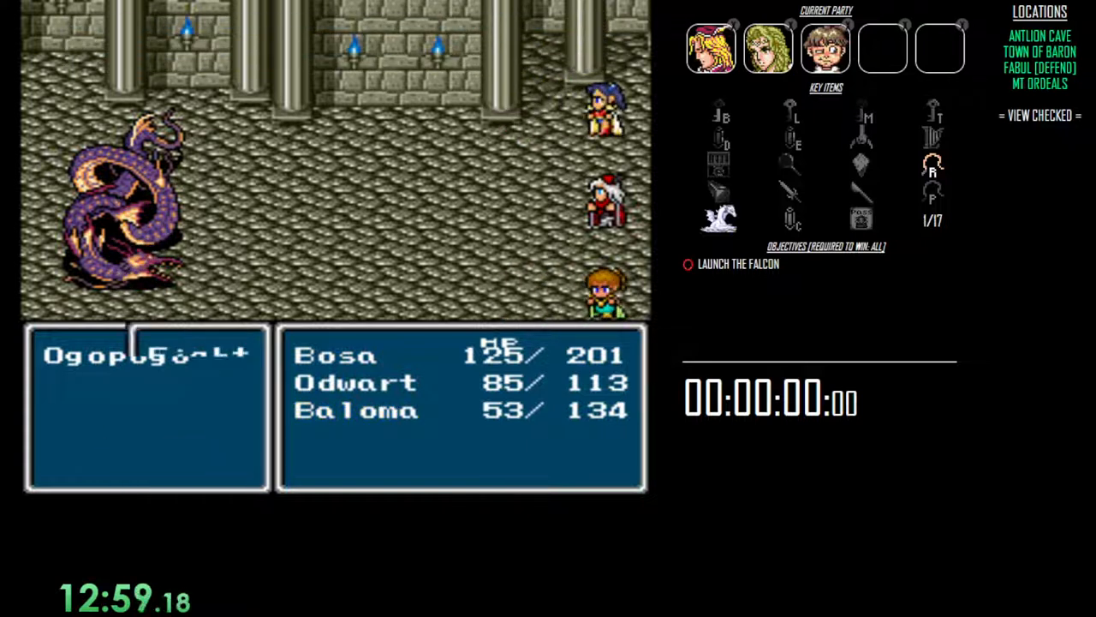
key("Return")
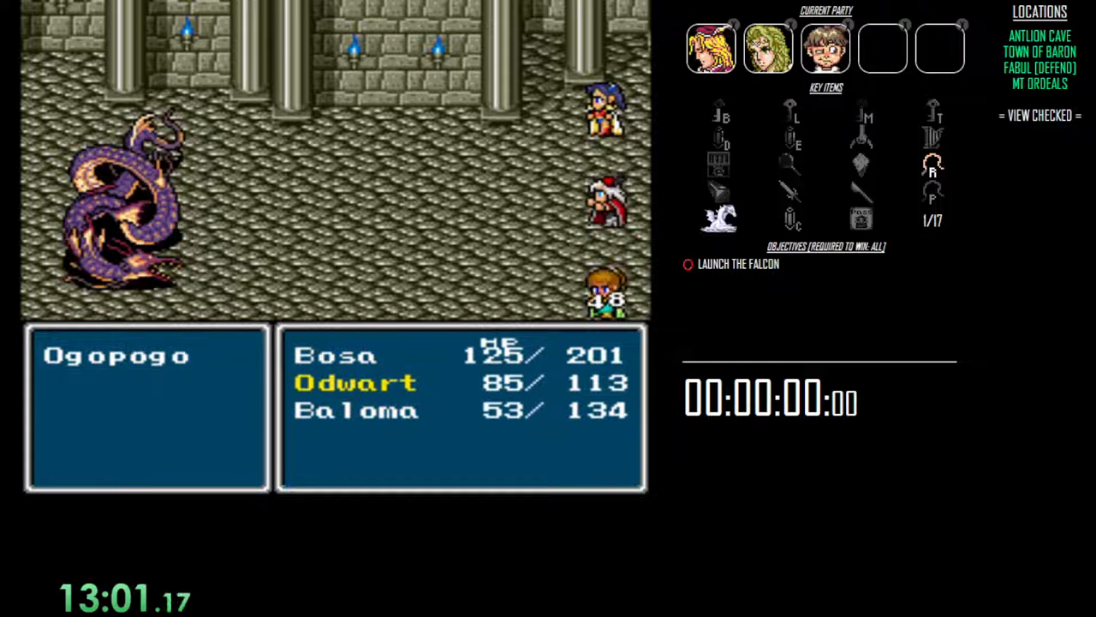
key("Return")
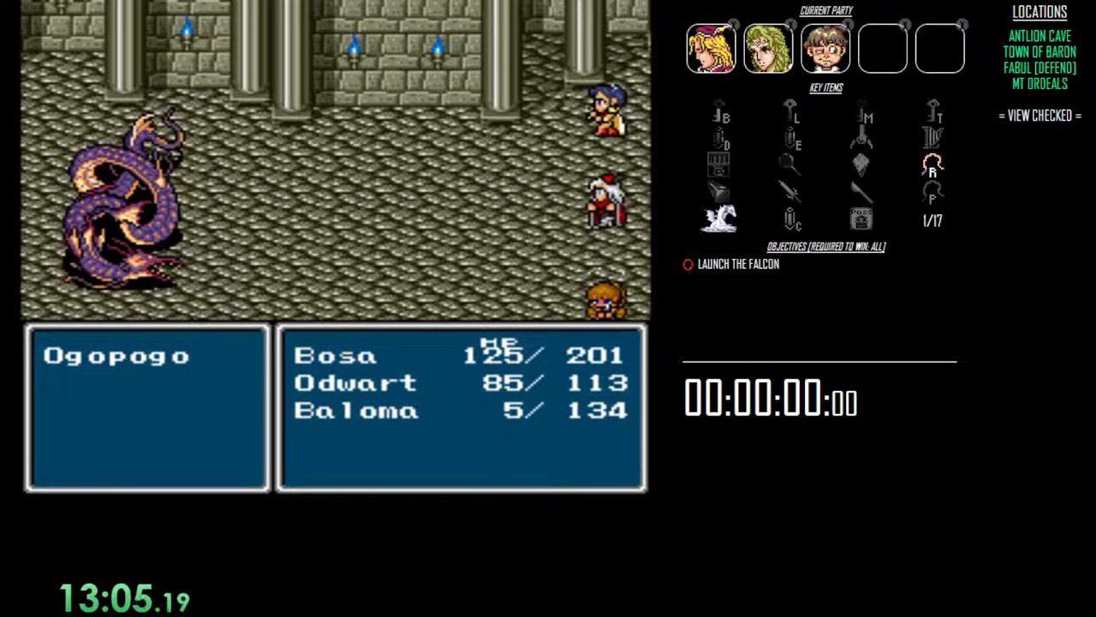
Cast Ice-2 on Ogopogo from Baloma's black magic list.
key("Down")
key("Return")
key("Down")
key("Down")
key("Right")
key("Up")
key("Right")
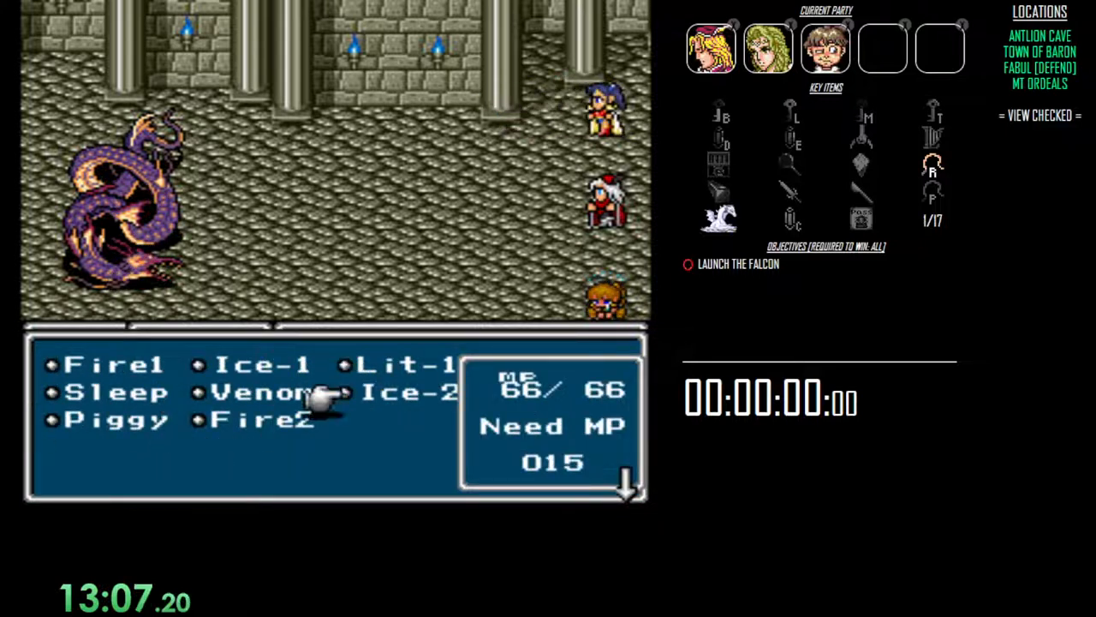
key("Return")
key("Return")
key("Return")
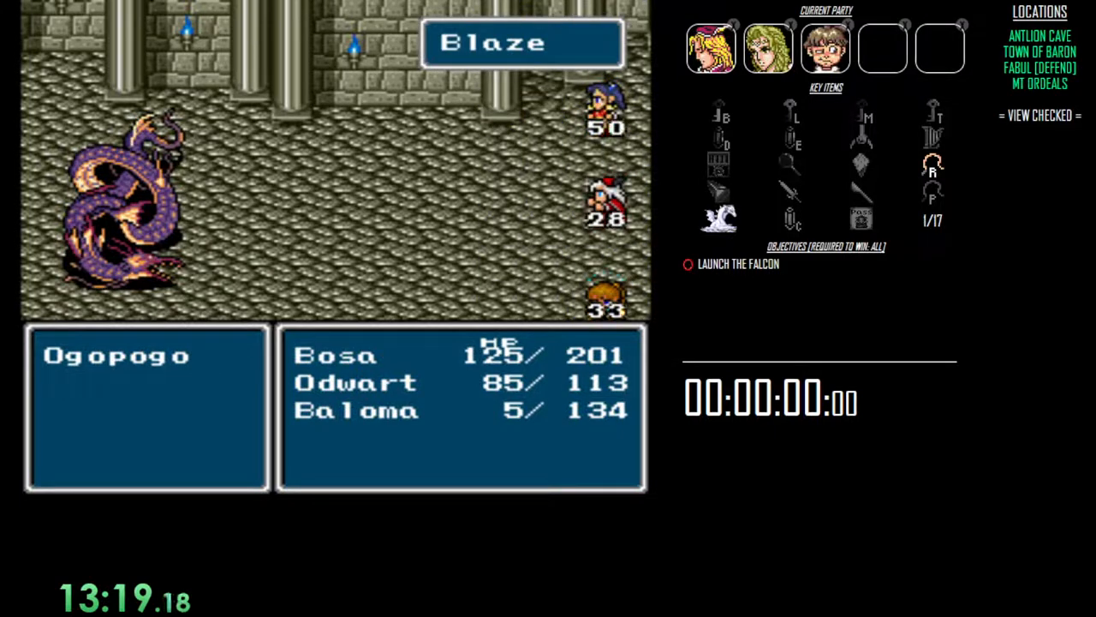
Attack again after Ogopogo's Blaze and reach for an item to revive a fallen ally.
key("Return")
key("Return")
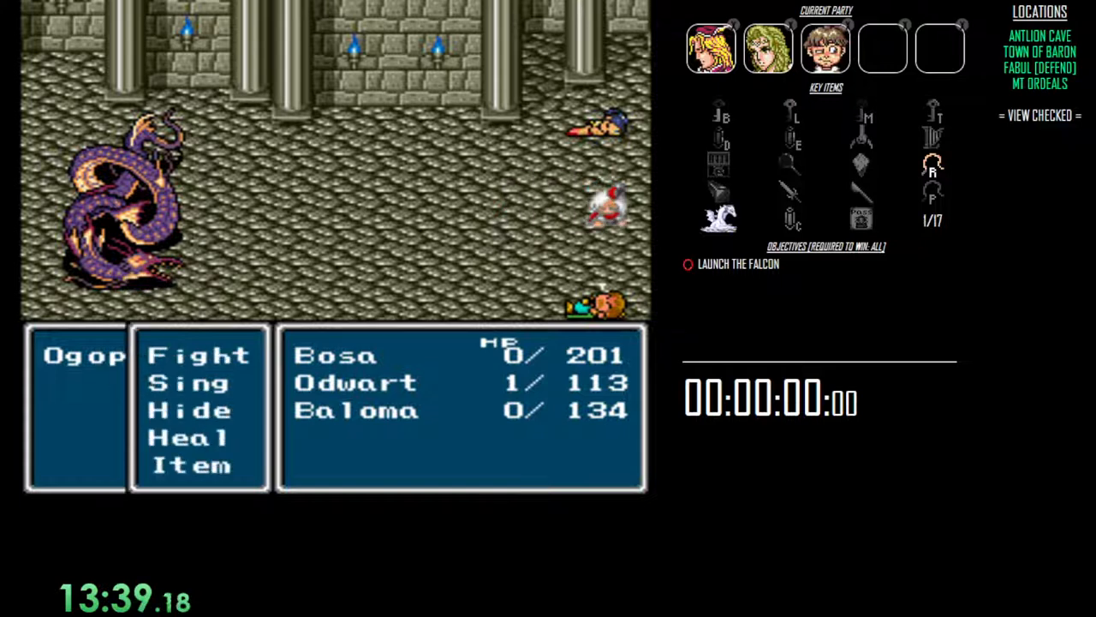
key("Down")
key("Down")
key("Down")
key("Return")
key("Return")
key("Return")
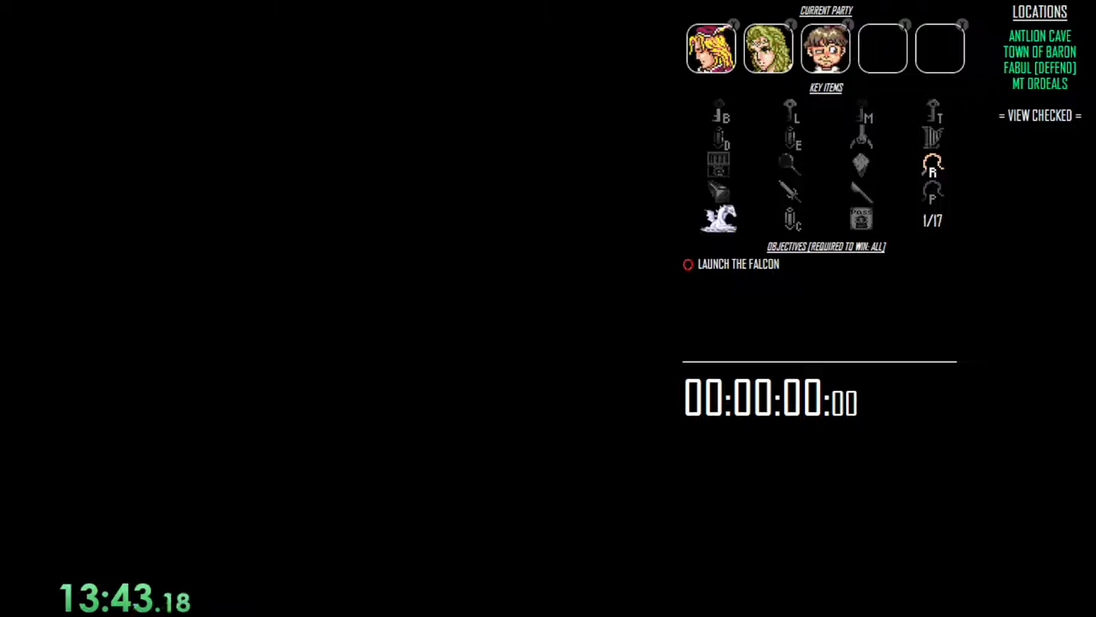
Load Save1, walk through Fabul castle to the throne and agree to defend the crystal.
key("Return")
key("Return")
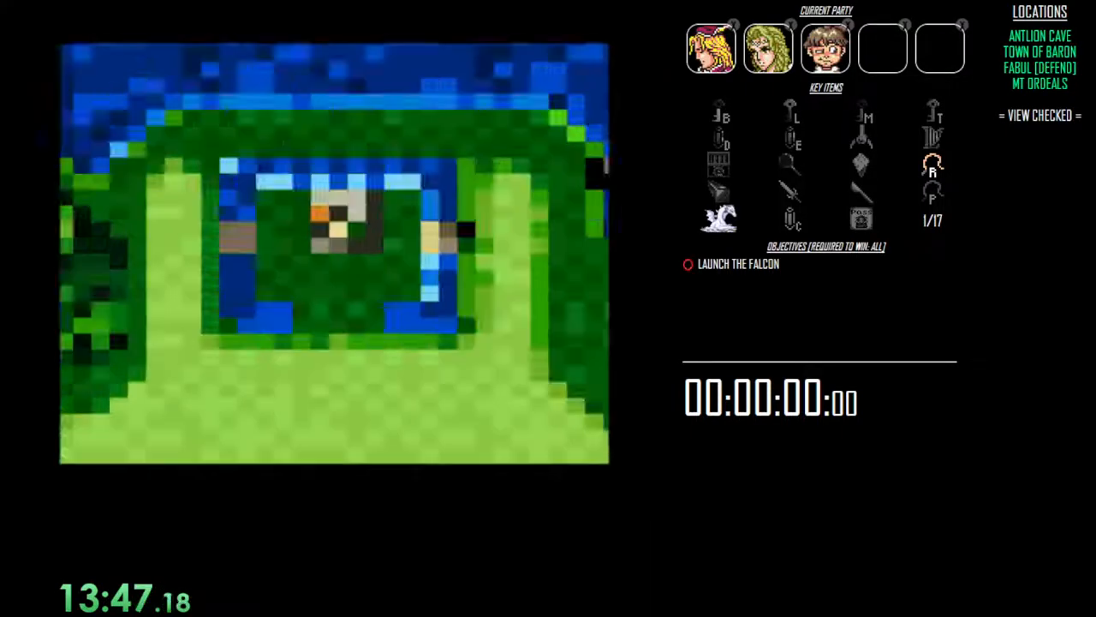
key("Up")
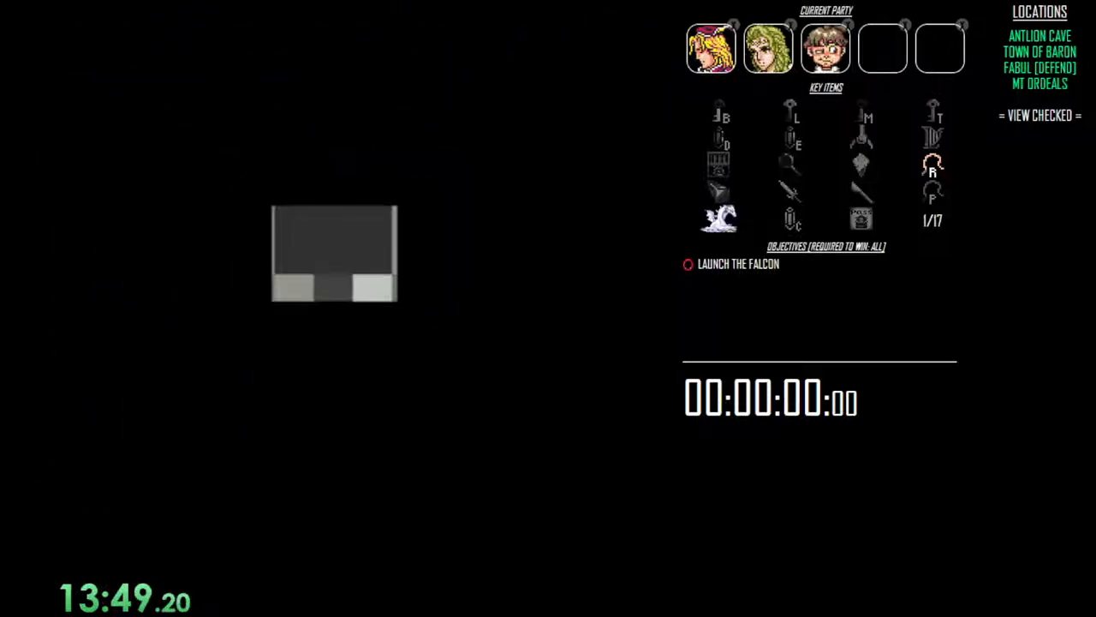
key("Up")
key("Up")
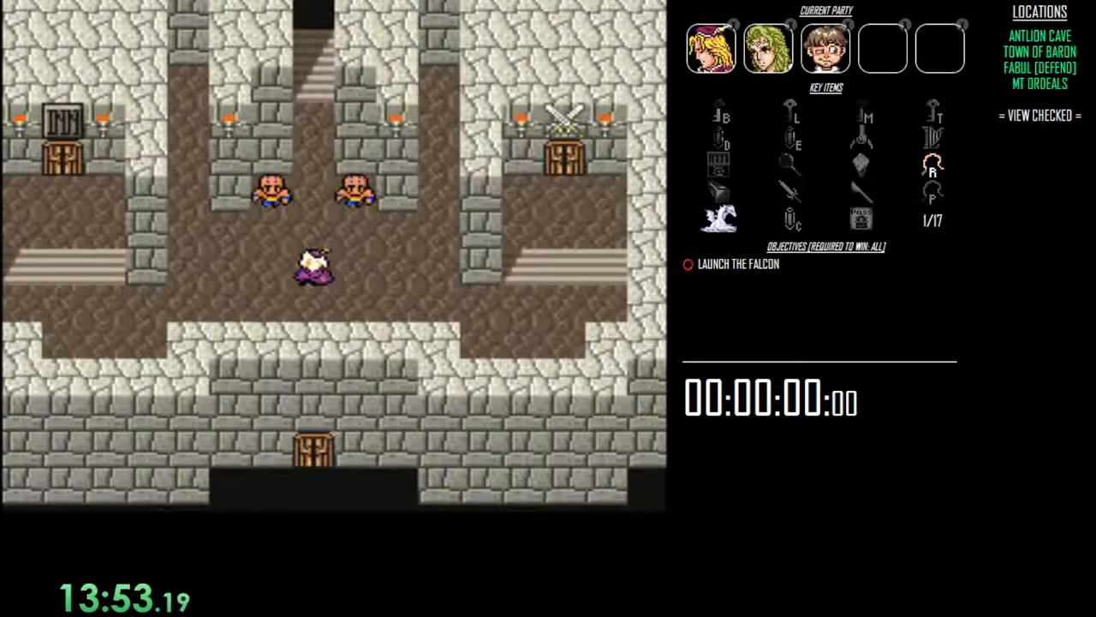
key("Up")
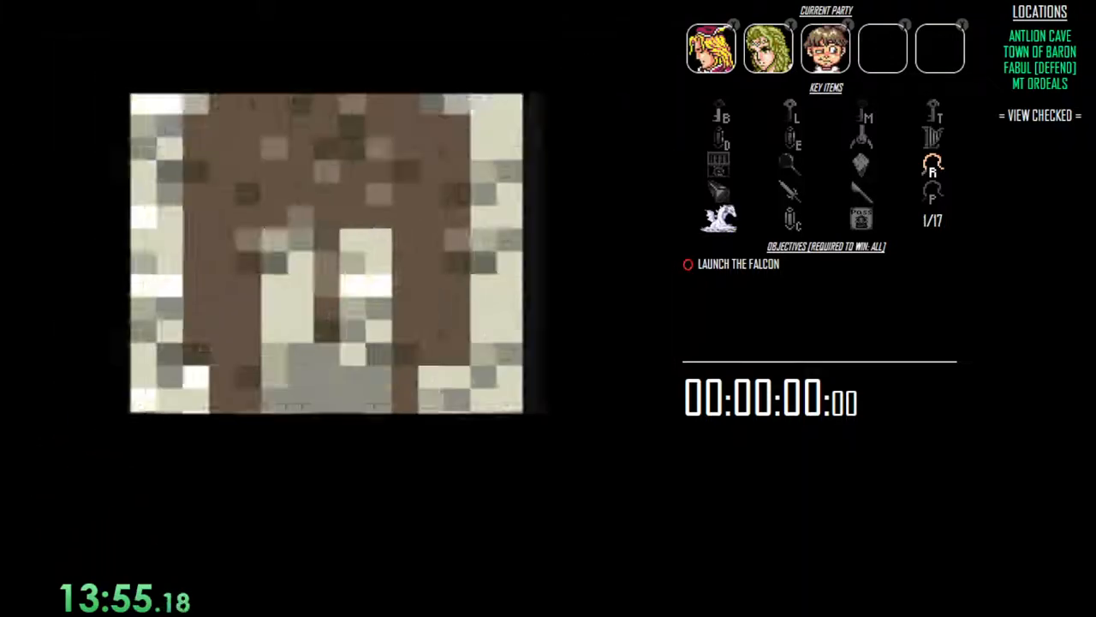
key("Up")
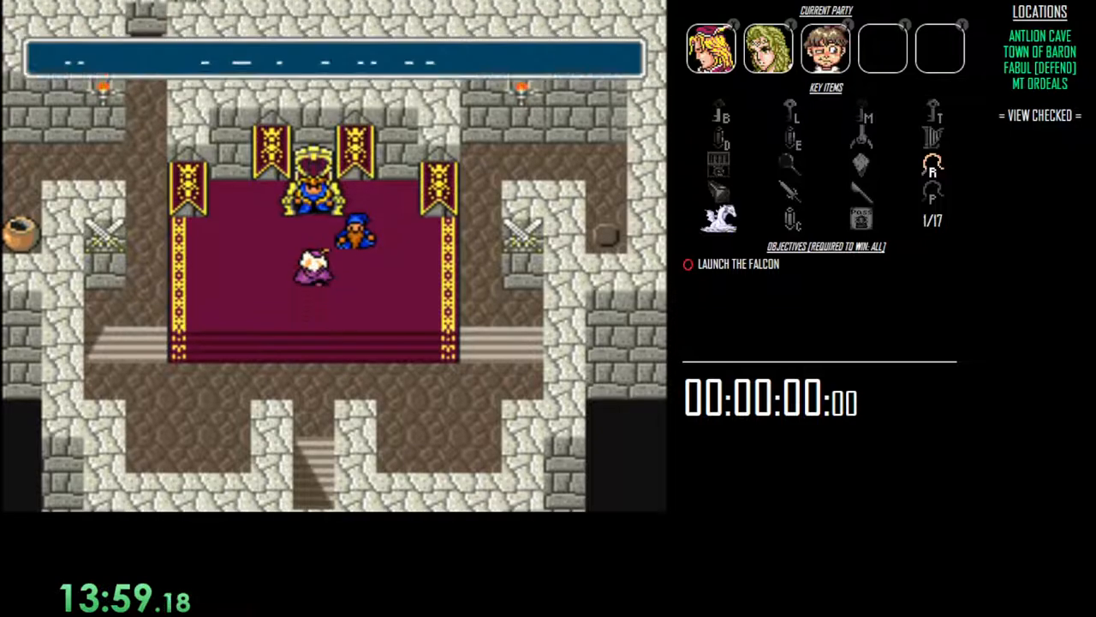
key("Return")
key("Down")
key("Down")
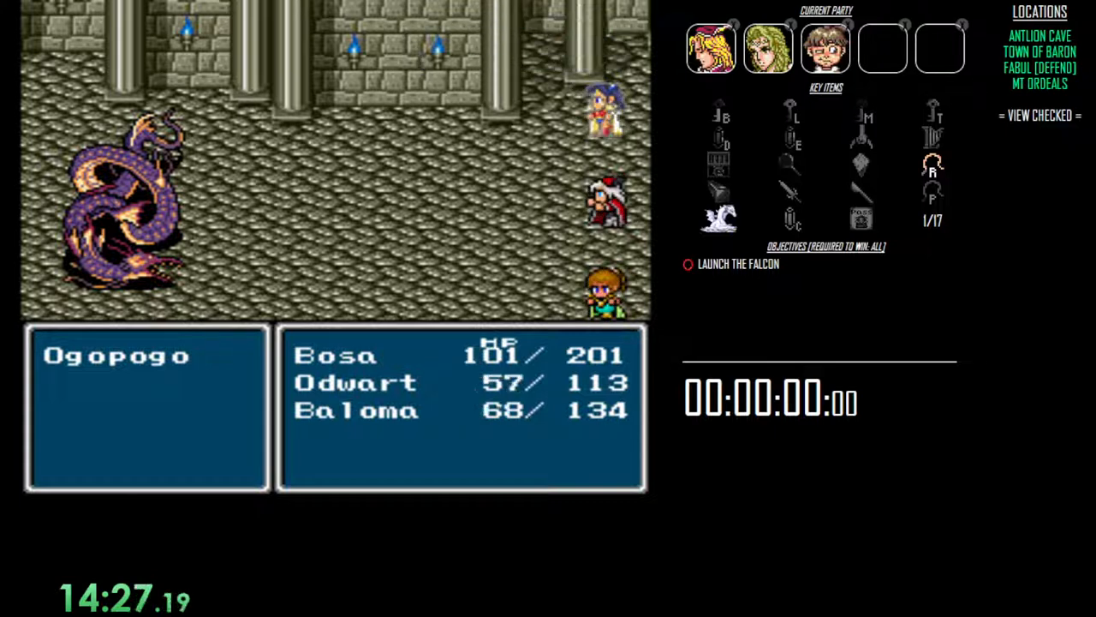
Have Bosa attack Ogopogo for 32 damage and start Baloma's next action.
key("Return")
key("Return")
key("Return")
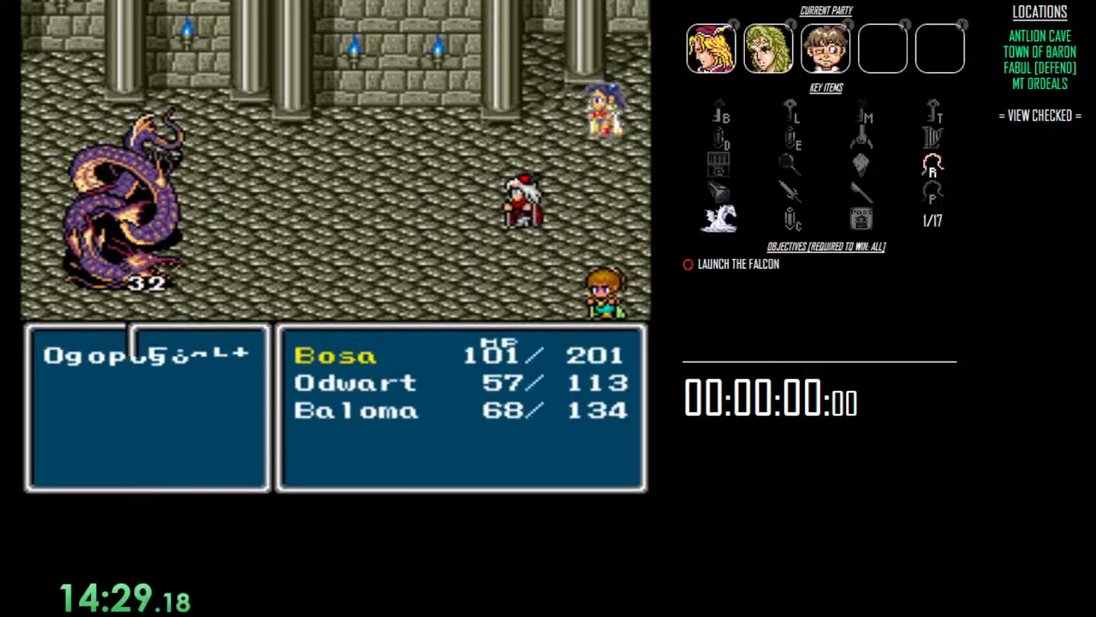
key("Down")
key("Down")
key("Down")
key("Return")
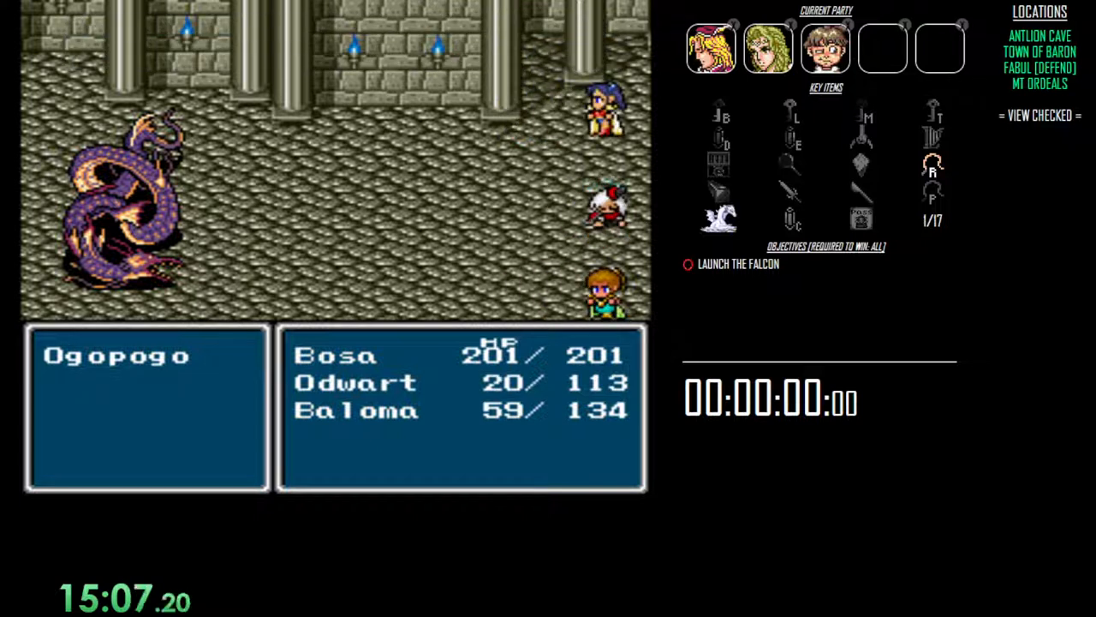
Cast a spell on Odwart, choose Life1 from Bosa's white magic to revive him, and have Baloma Bluff.
key("Return")
key("Return")
key("Down")
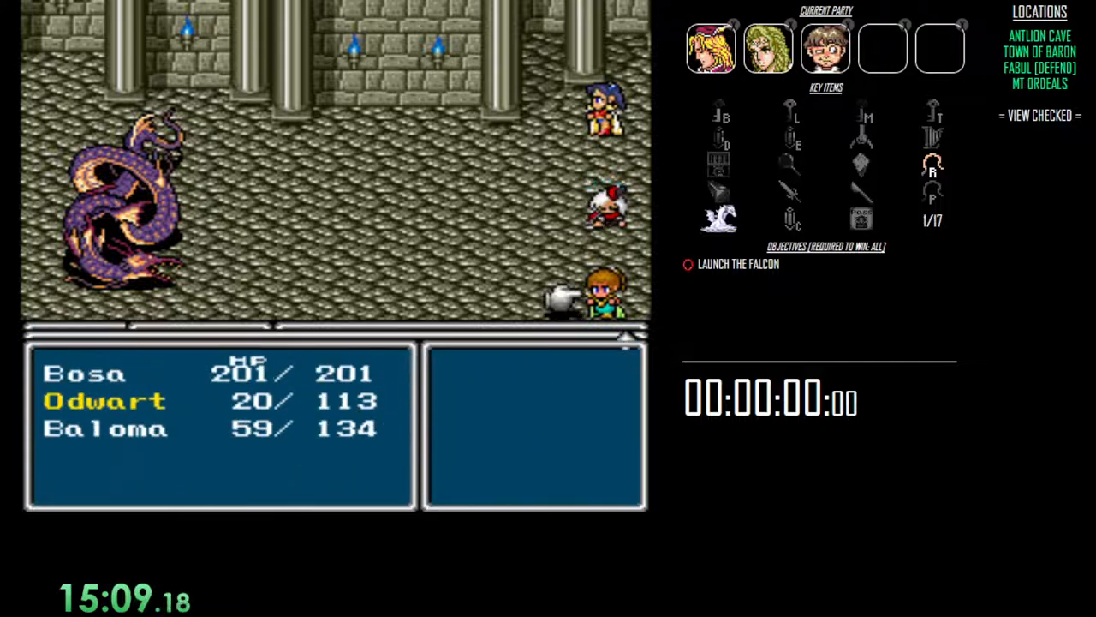
key("Return")
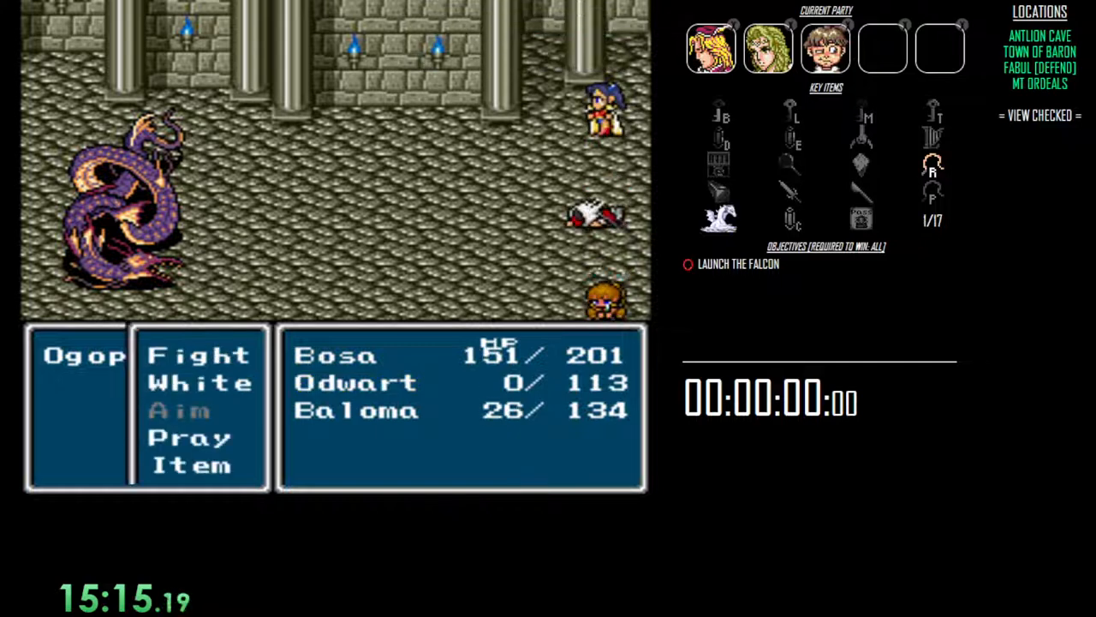
key("Down")
key("Return")
key("Return")
key("Return")
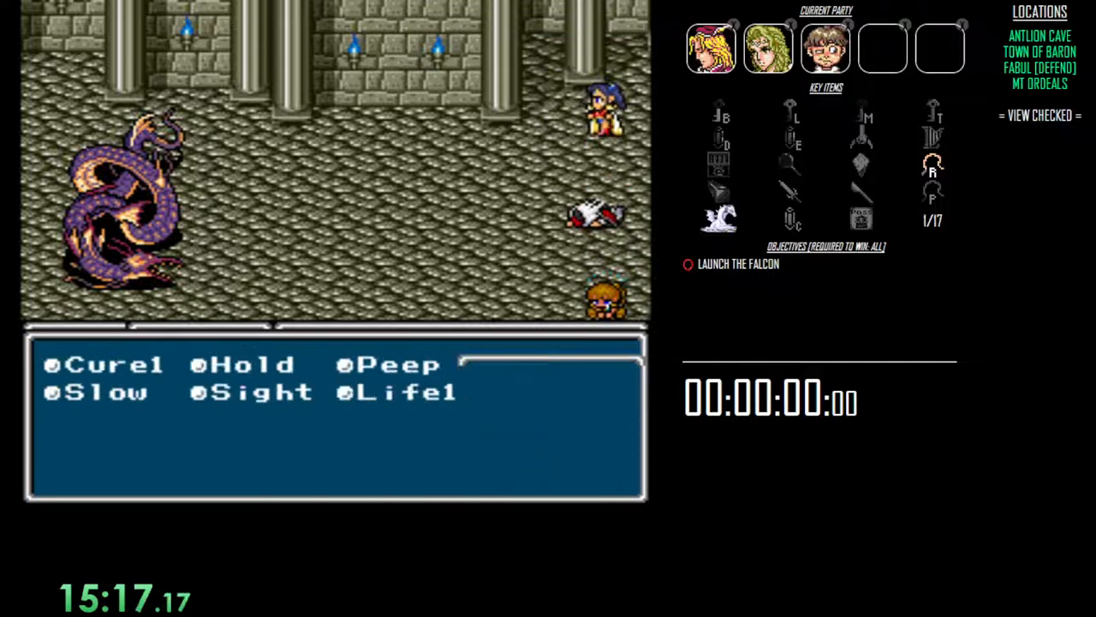
key("Down")
key("Down")
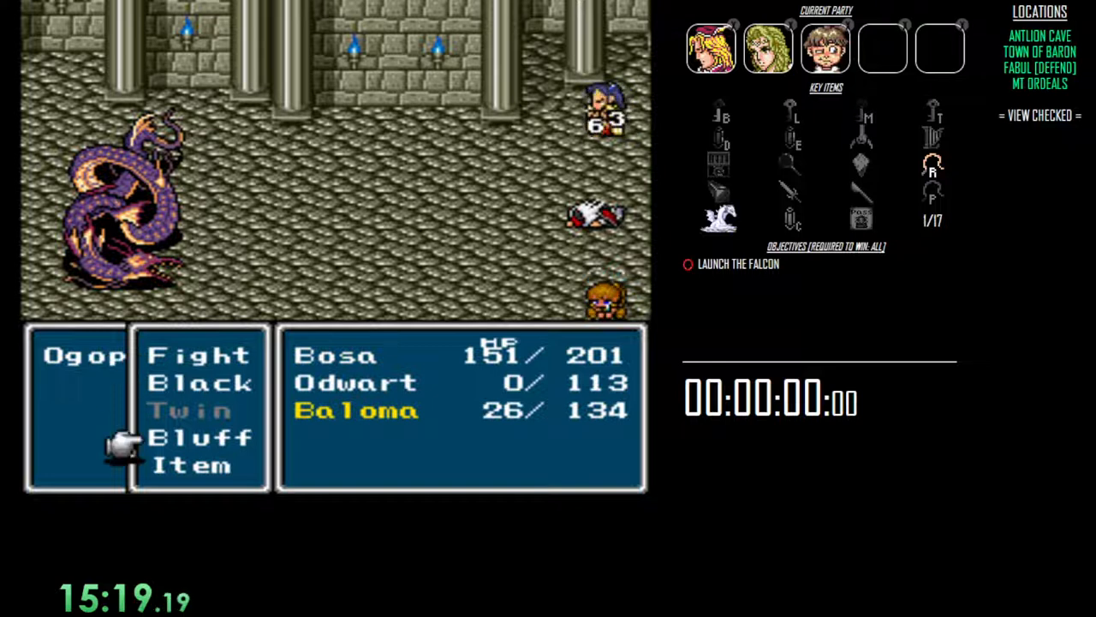
key("Return")
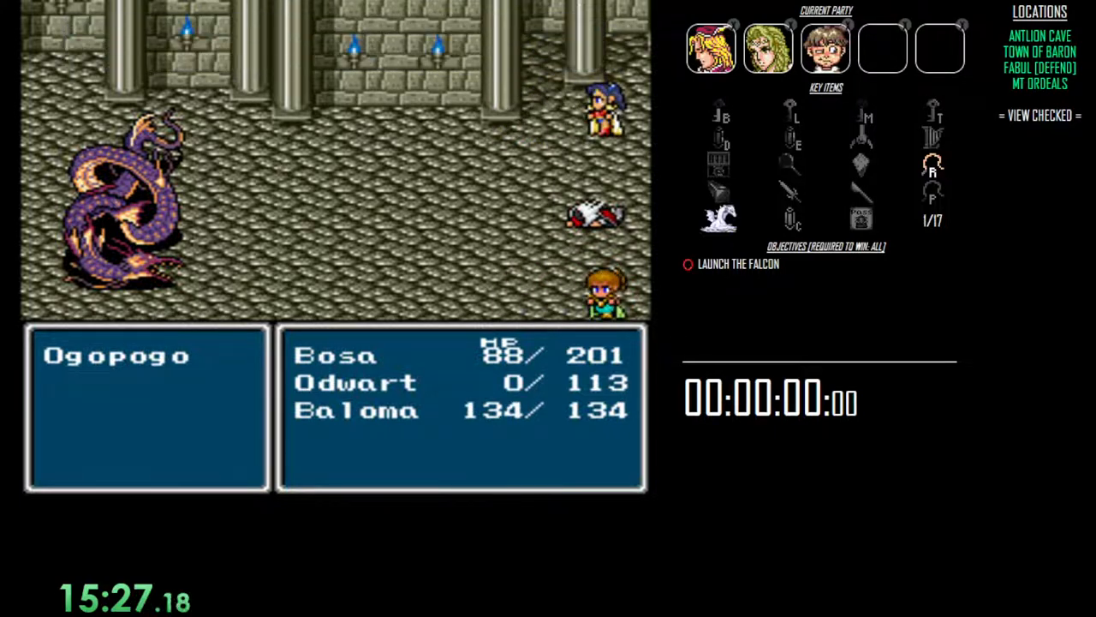
Cast a healing white spell on the party, then finish Ogopogo with Ice-2 for 1425 GP.
key("Return")
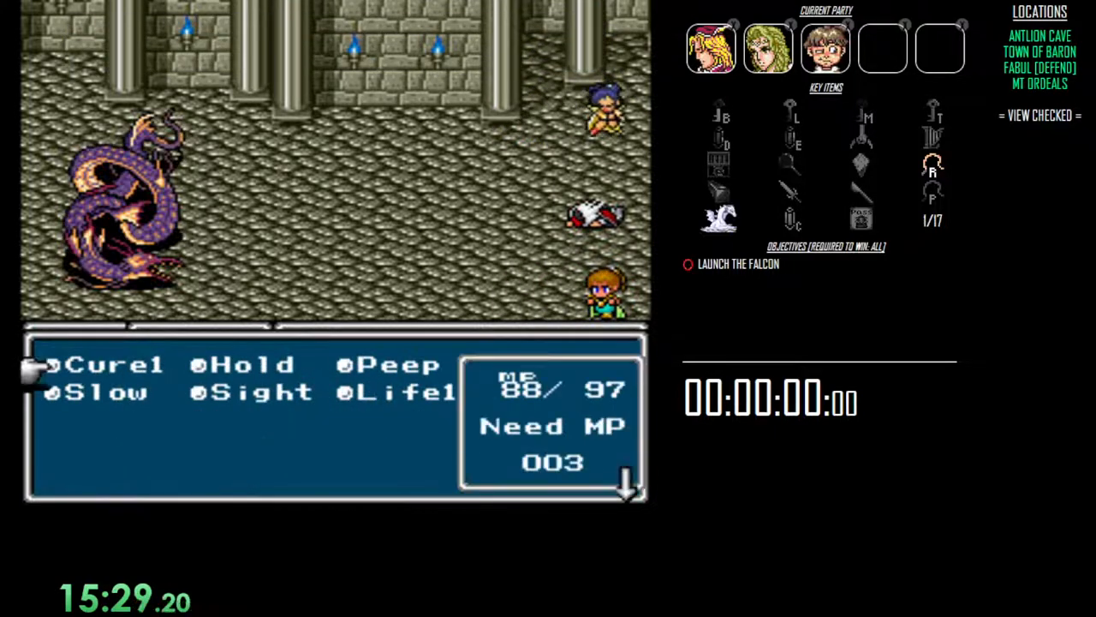
key("Return")
key("Return")
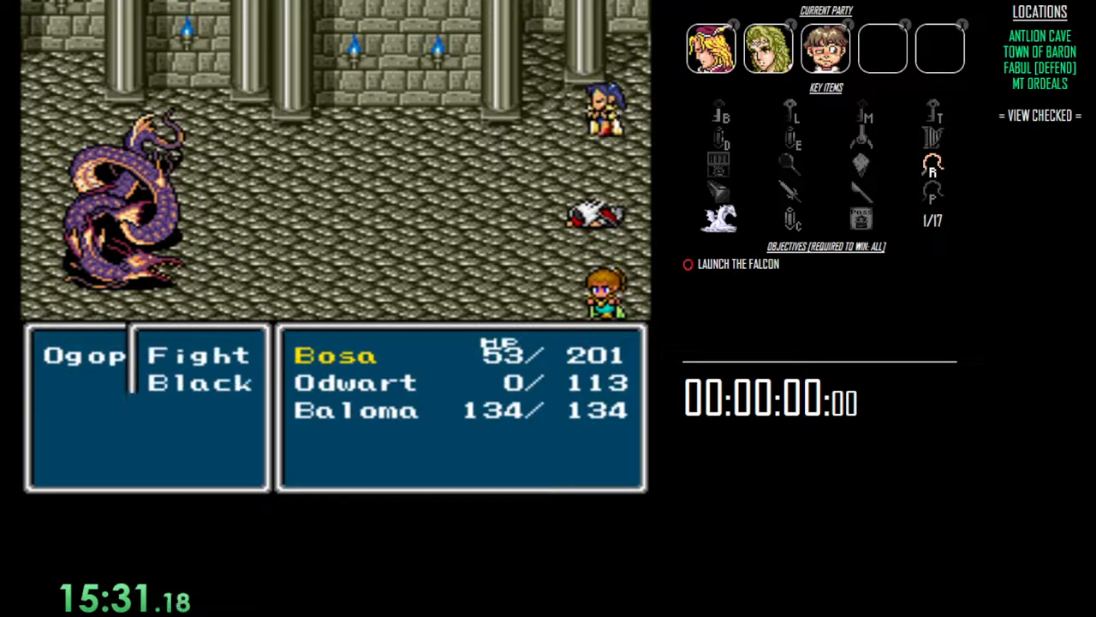
key("Down")
key("Return")
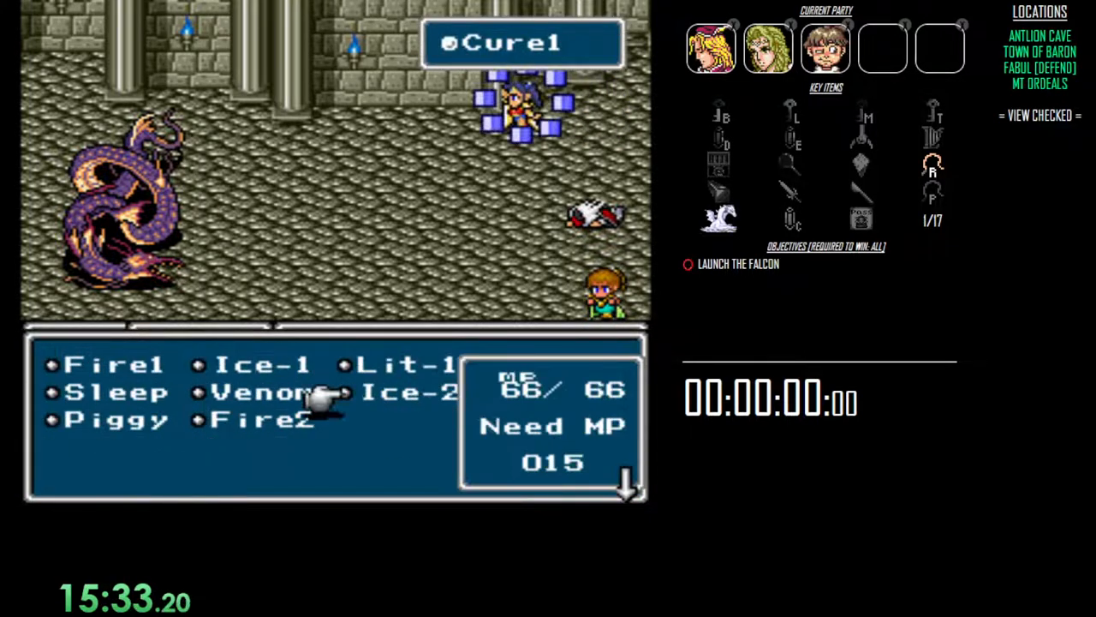
key("Return")
key("Return")
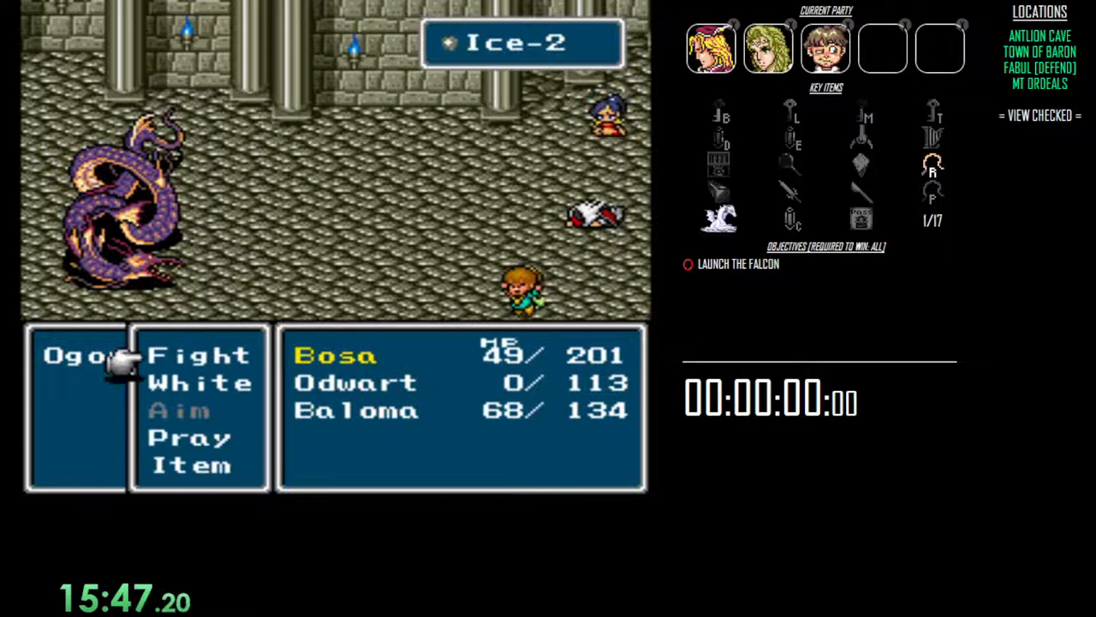
key("Down")
key("Return")
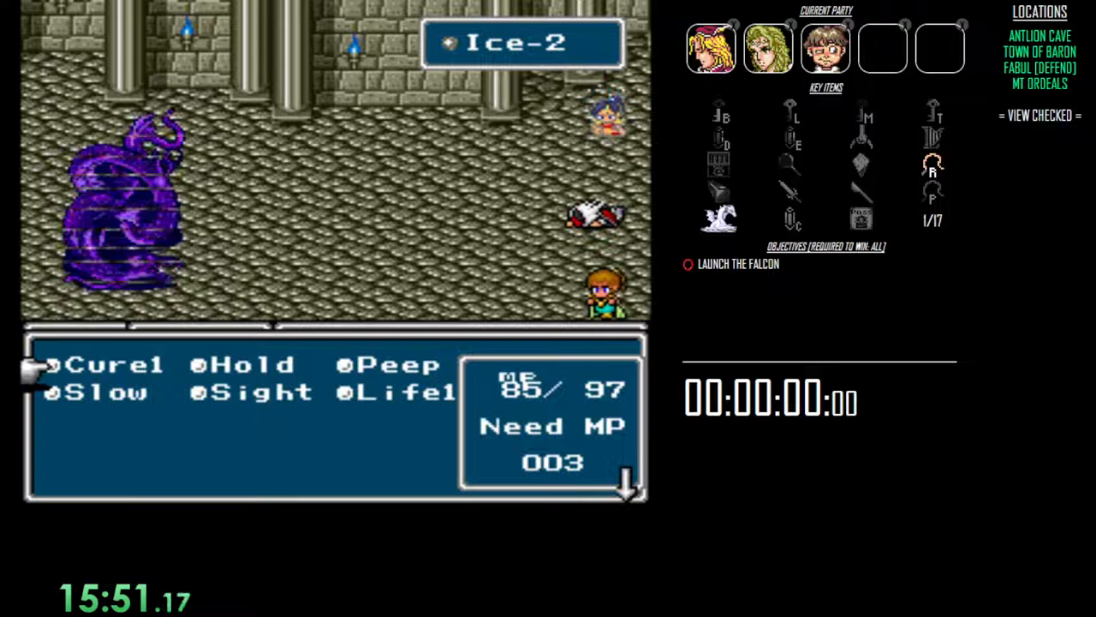
Land the final attack on the serpent and advance through the GP, level-up and learned-spell messages.
key("Return")
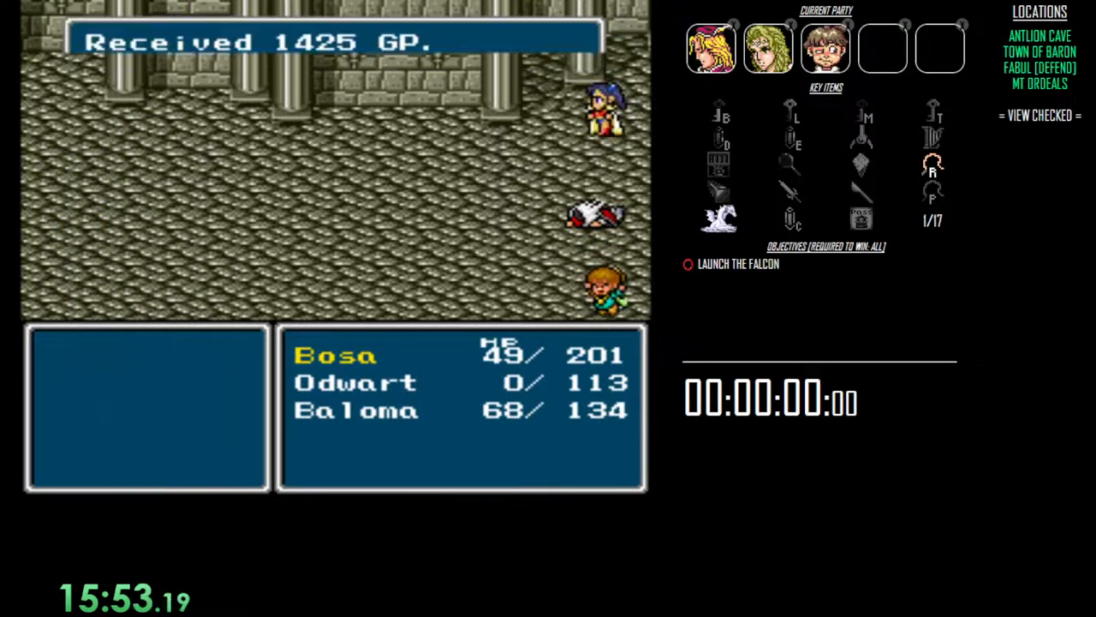
key("Return")
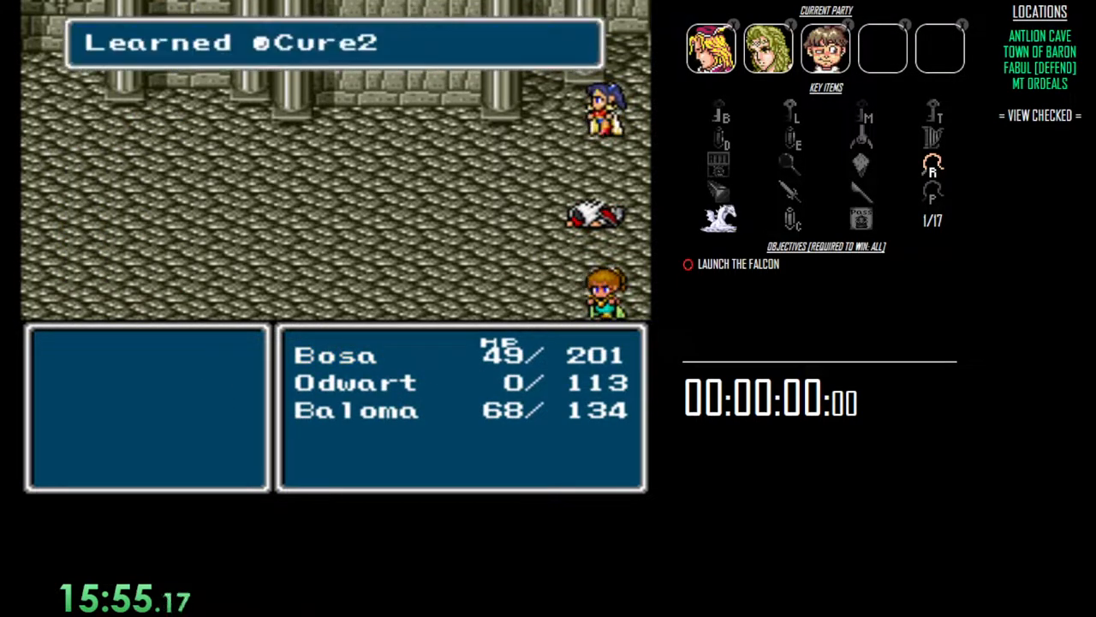
key("Return")
key("Return")
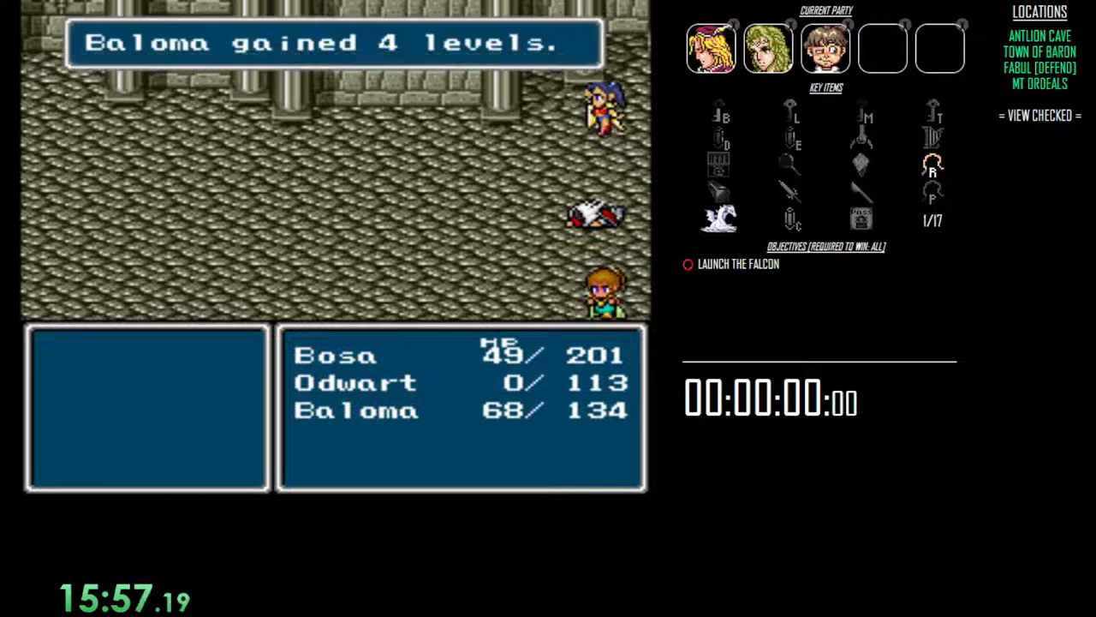
key("Return")
key("Return")
key("Return")
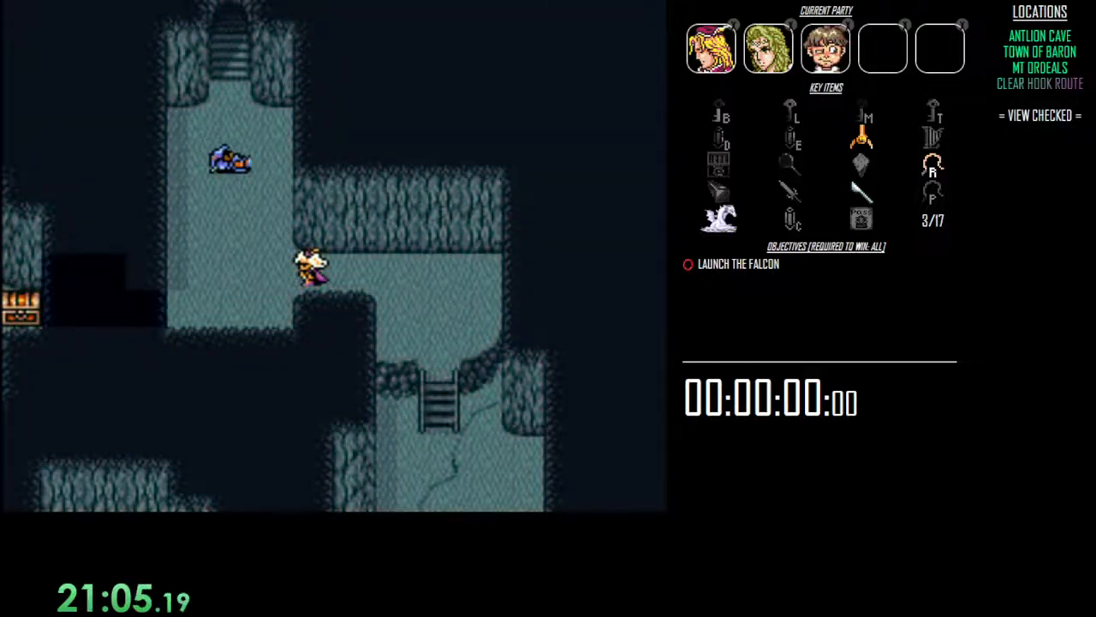
Walk up to the blue-clad figure so Raina joins the party, then collect the nearby treasure.
key("Left")
key("Up")
key("Up")
key("Up")
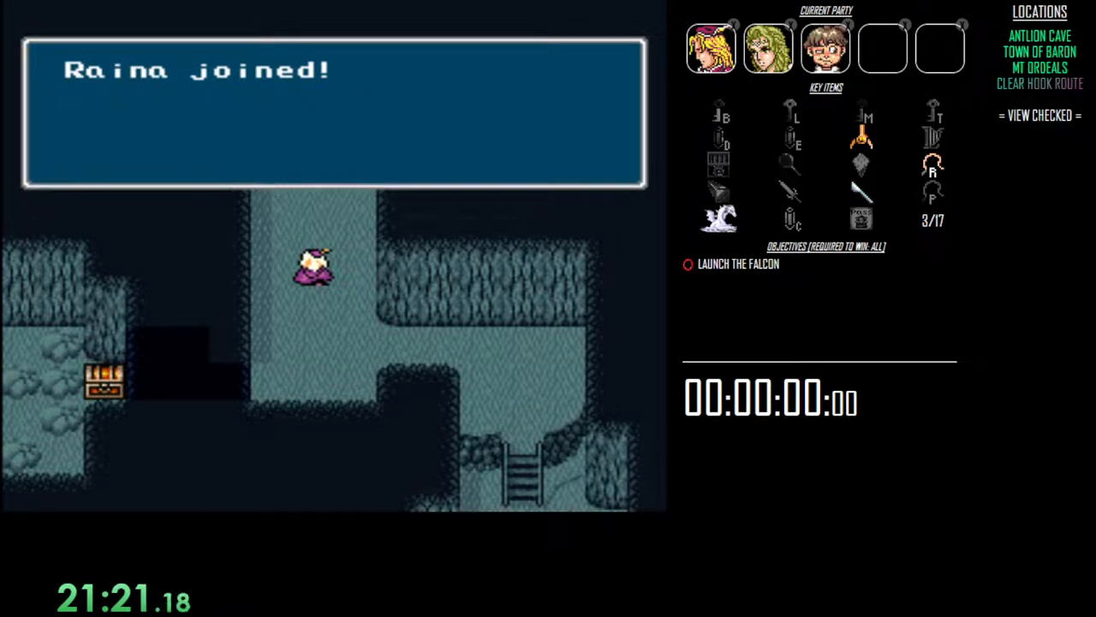
key("Return")
key("Left")
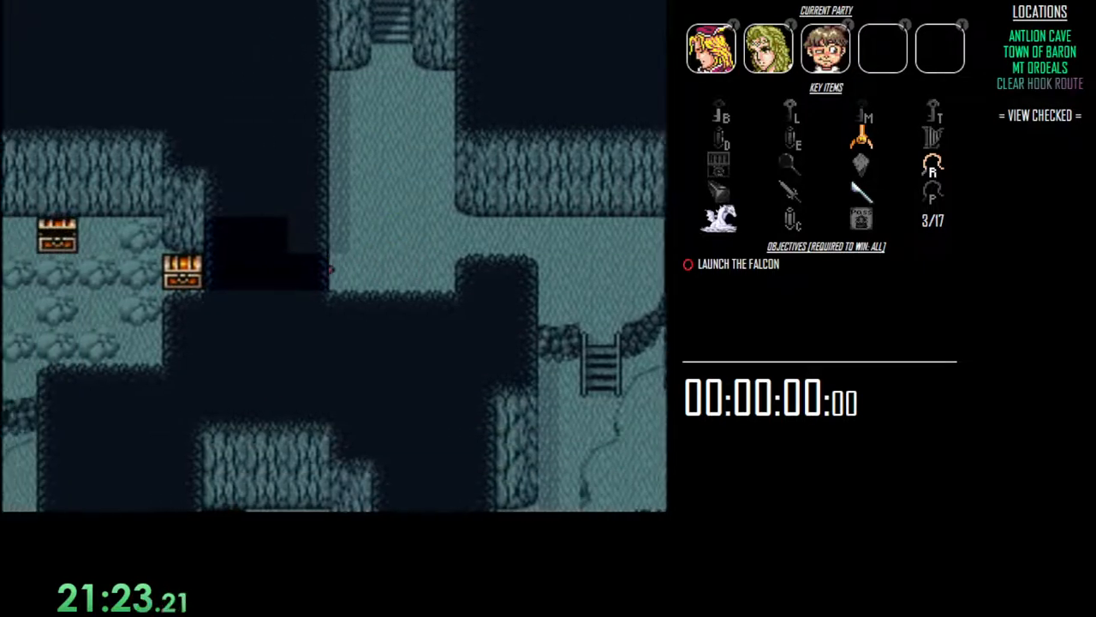
key("Return")
Walk right and up through the teal cave passage to the doorway area.
key("Right")
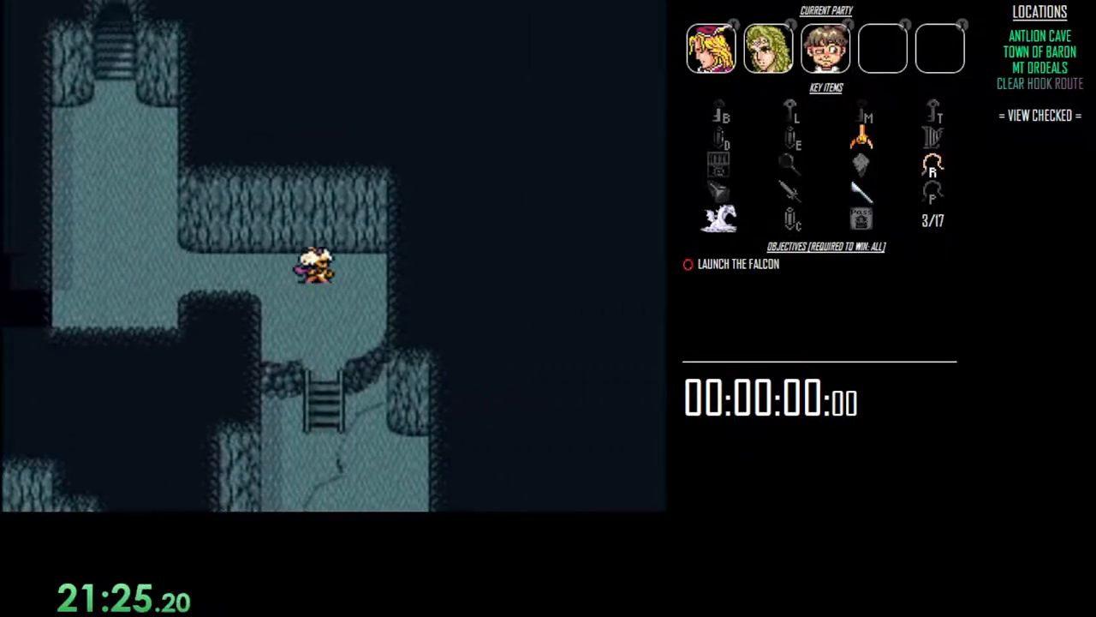
key("Up")
key("Right")
key("Up")
key("Right")
Enter the save-point room, loot its treasure chest and leave through the bottom exit.
key("Up")
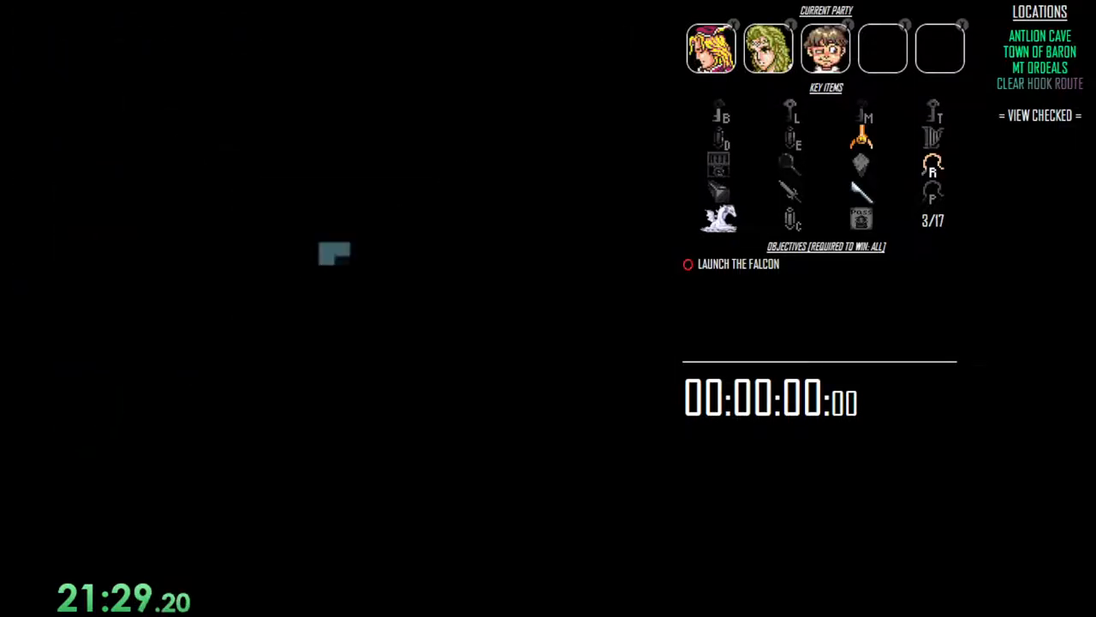
key("Up")
key("Right")
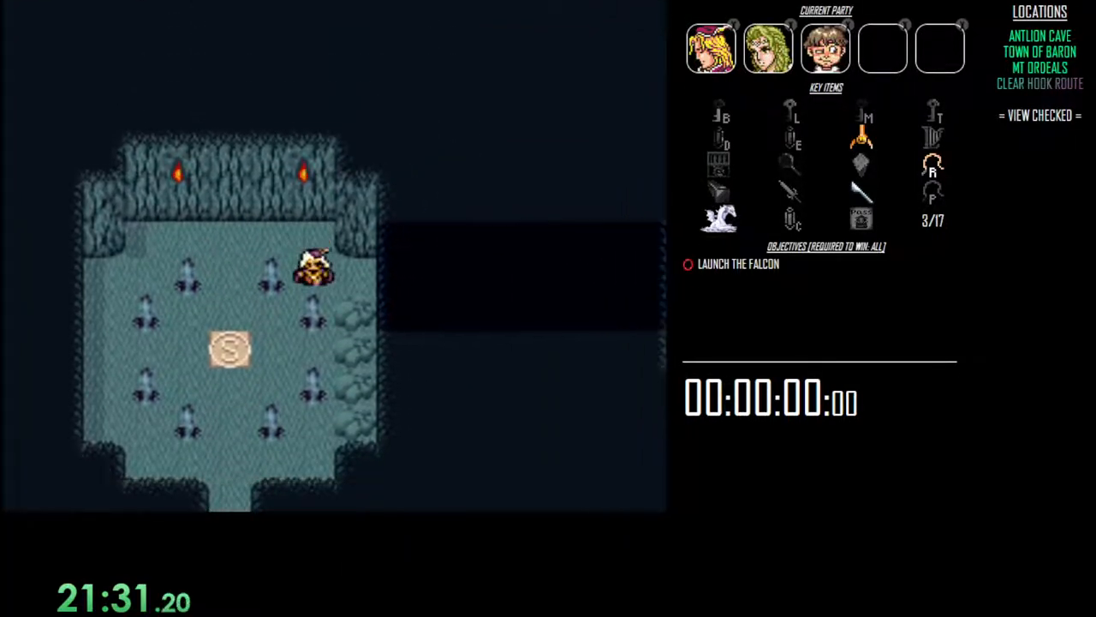
key("Right")
key("Right")
key("Return")
key("Left")
key("Left")
key("Left")
key("Left")
key("Left")
key("Down")
key("Down")
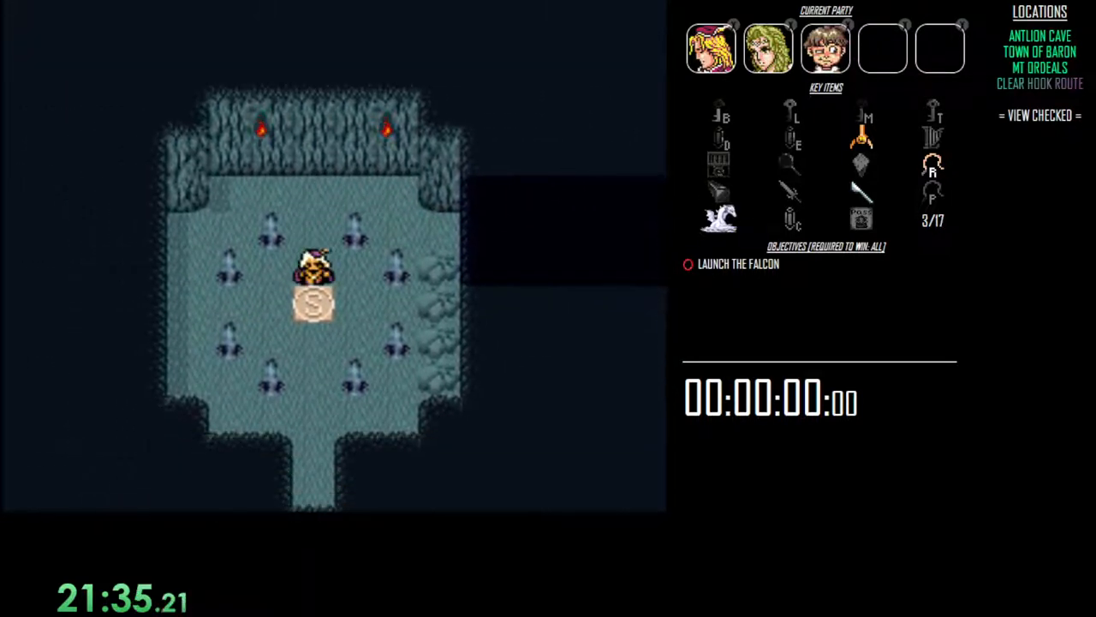
key("Down")
key("Down")
key("Down")
key("Down")
key("Down")
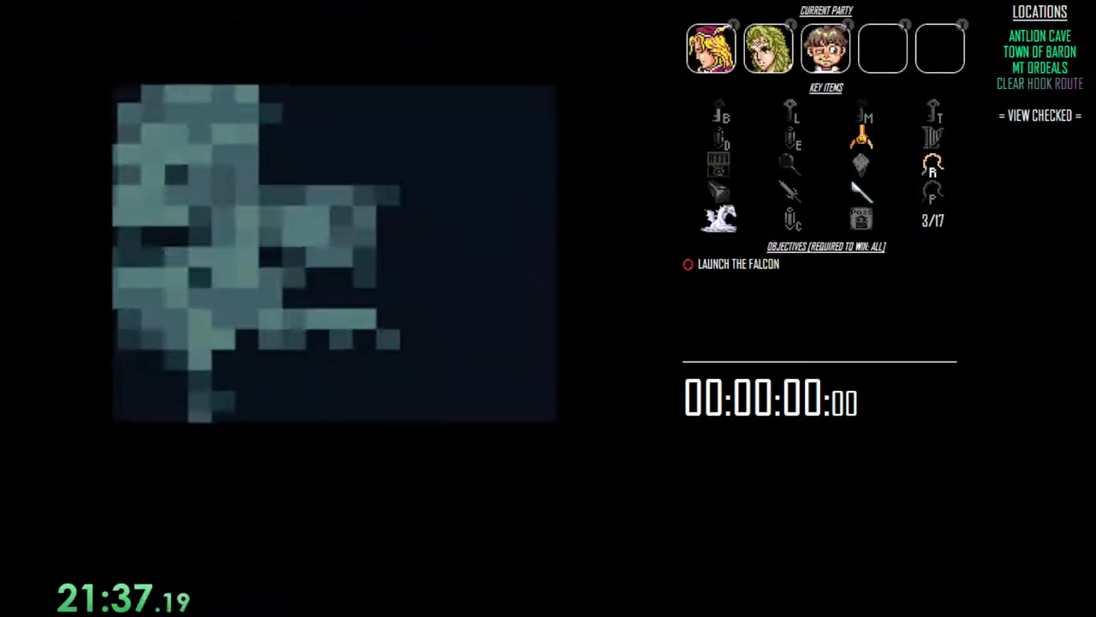
Cross the next cave room past the chests and go through the doorway at the corridor top.
key("Up")
key("Up")
key("Right")
key("Right")
key("Up")
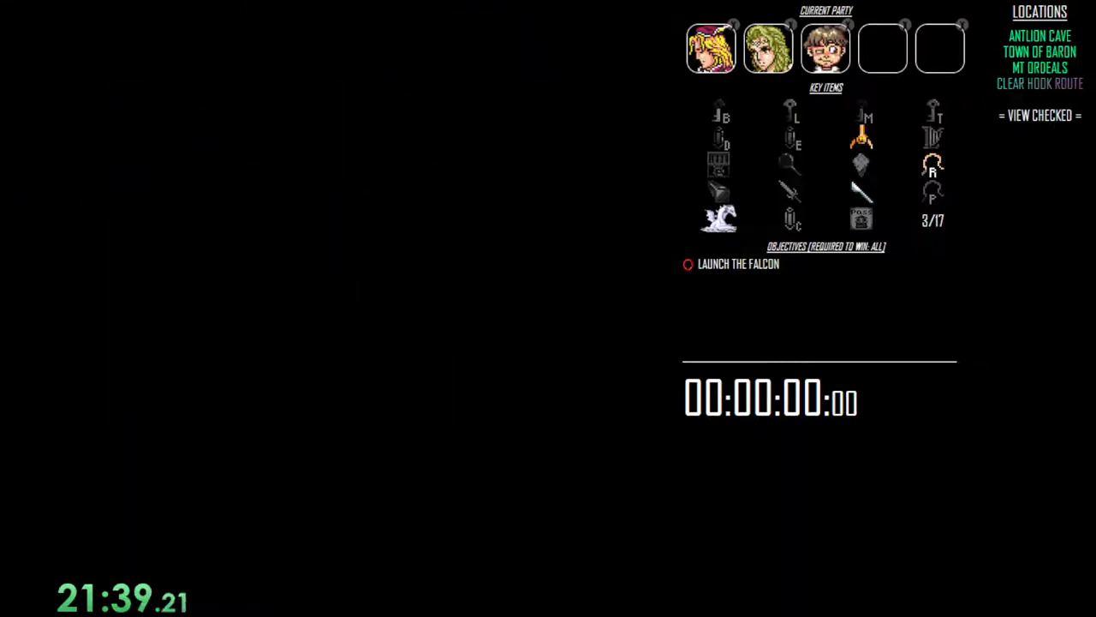
key("Down")
key("Down")
key("Down")
key("Down")
key("Down")
key("Down")
key("Down")
key("Down")
key("Down")
key("Down")
key("Down")
key("Down")
key("Down")
key("Right")
key("Right")
key("Right")
key("Left")
key("Left")
key("Left")
key("Left")
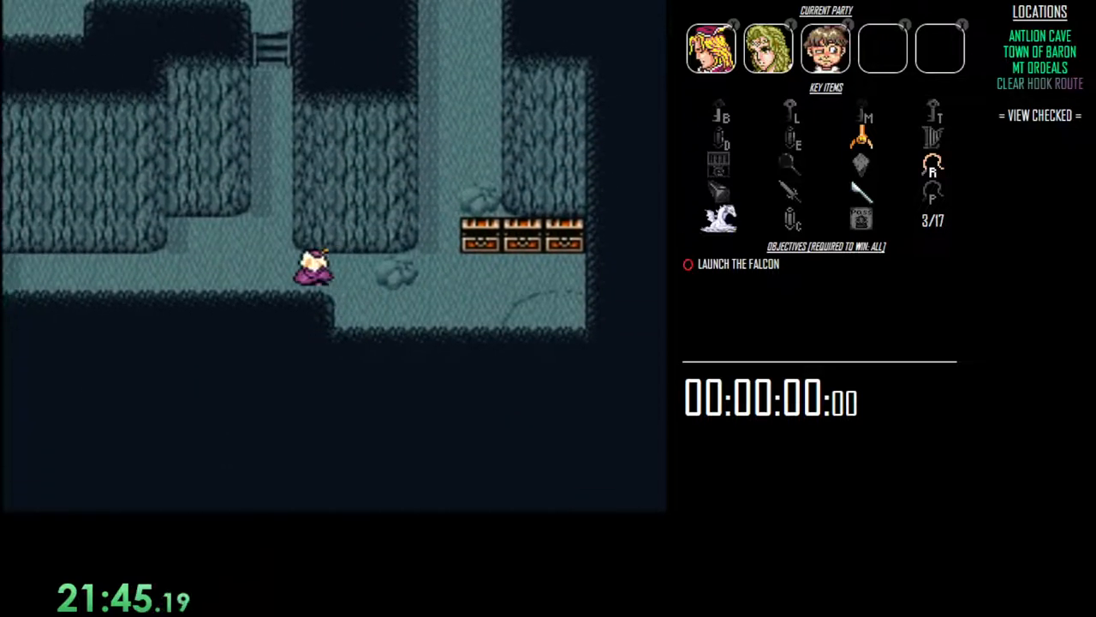
key("Up")
key("Up")
key("Up")
key("Up")
key("Up")
key("Up")
key("Up")
key("Up")
key("Up")
key("Up")
key("Up")
key("Up")
key("Up")
key("Up")
key("Up")
key("Up")
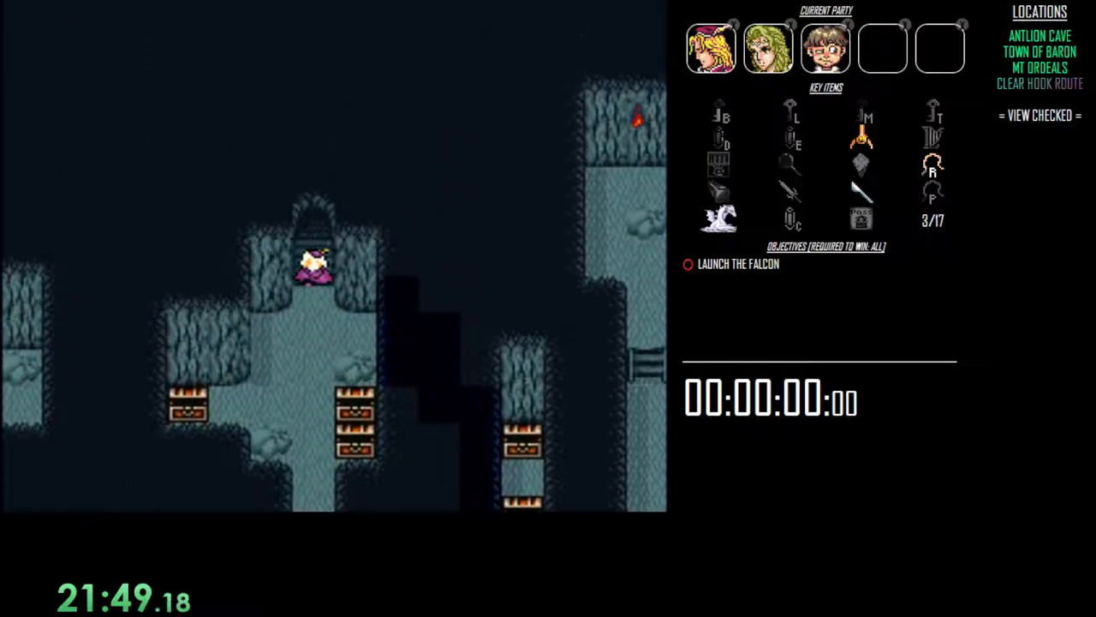
key("Up")
Walk left and up through the new room, then down to its exit.
key("Down")
key("Down")
key("Left")
key("Left")
key("Left")
key("Left")
key("Left")
key("Left")
key("Up")
key("Up")
key("Left")
key("Up")
key("Up")
key("Up")
key("Left")
key("Left")
key("Down")
key("Left")
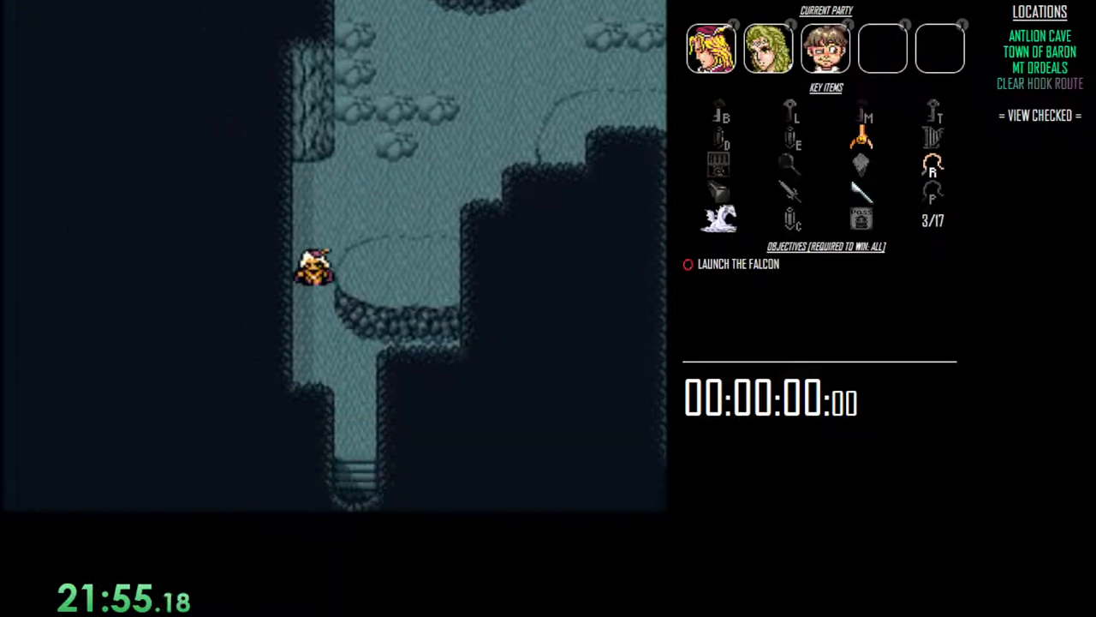
key("Down")
key("Down")
key("Down")
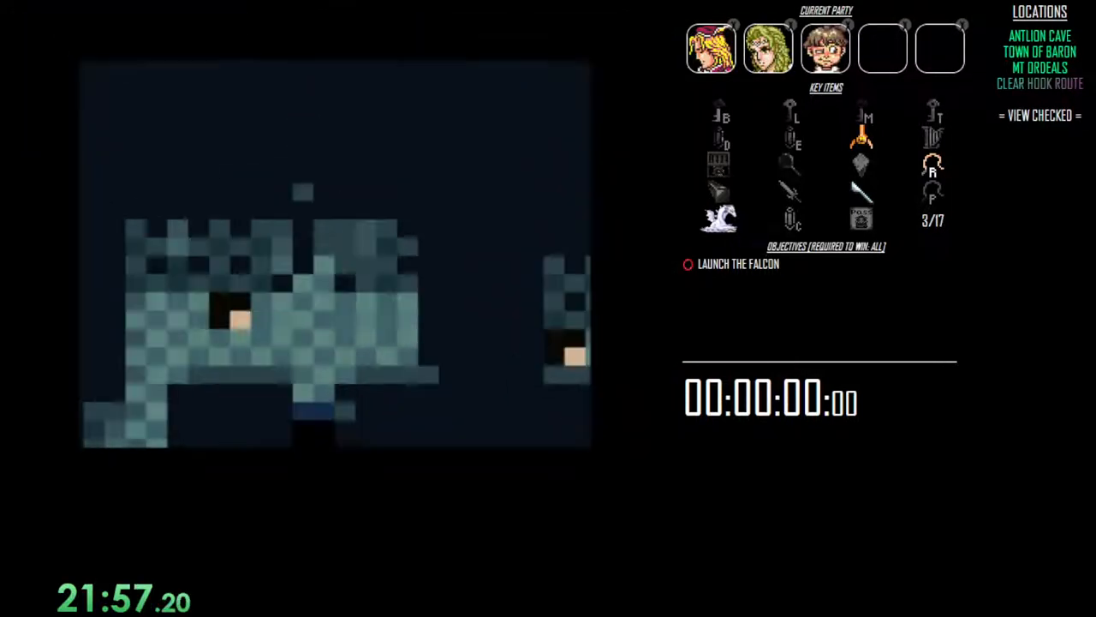
Descend the narrow passage and stairs, then walk past the guards into the cave town.
key("Up")
key("Left")
key("Left")
key("Left")
key("Down")
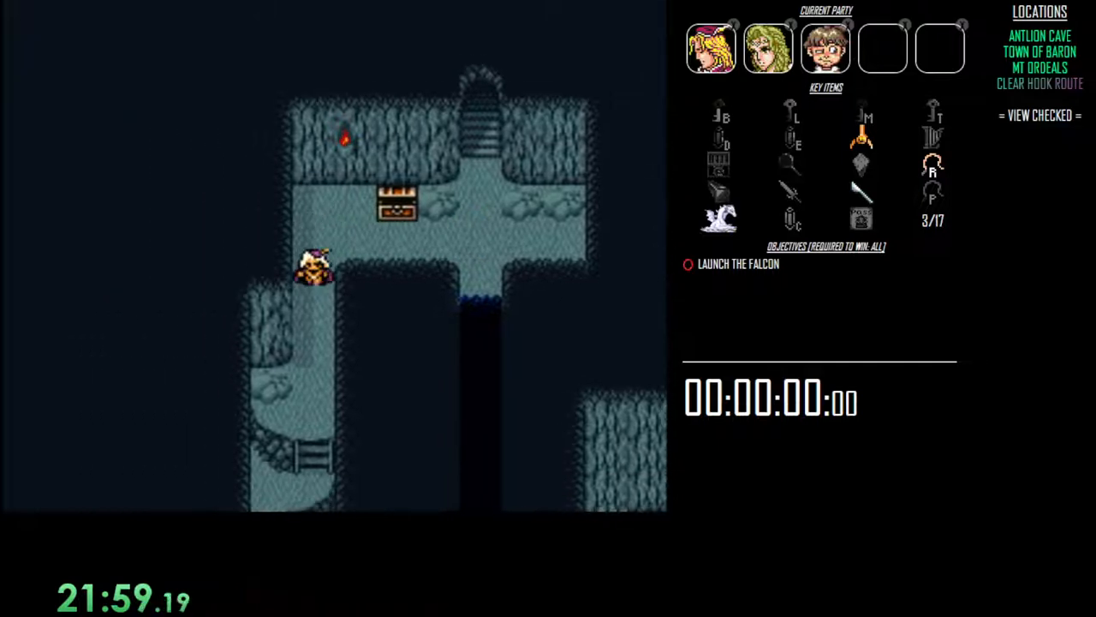
key("Down")
key("Down")
key("Down")
key("Down")
key("Down")
key("Down")
key("Down")
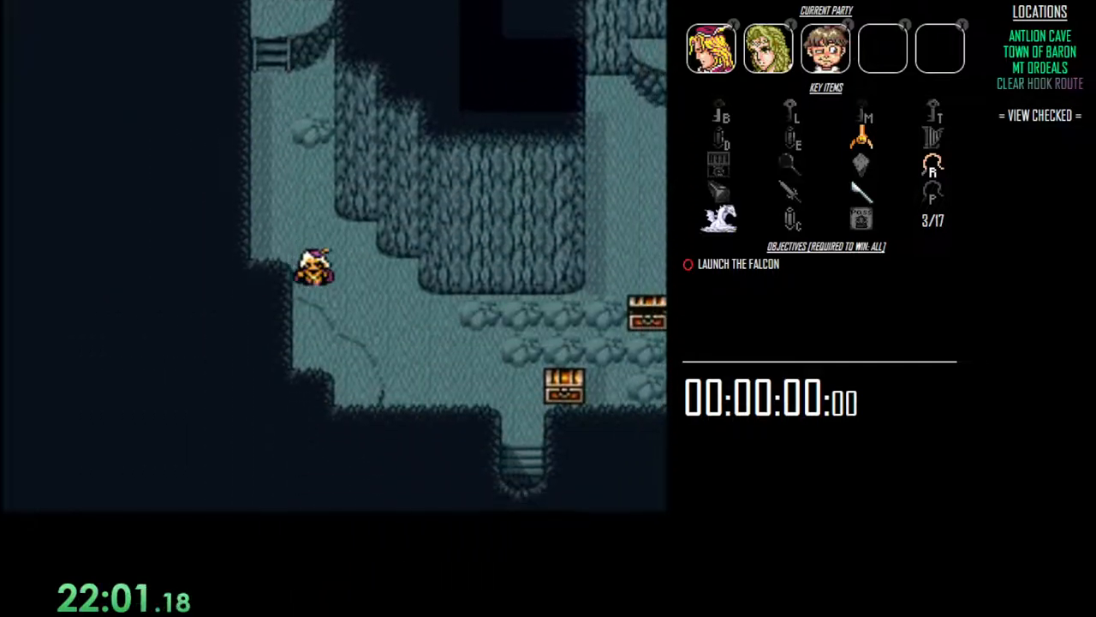
key("Left")
key("Left")
key("Down")
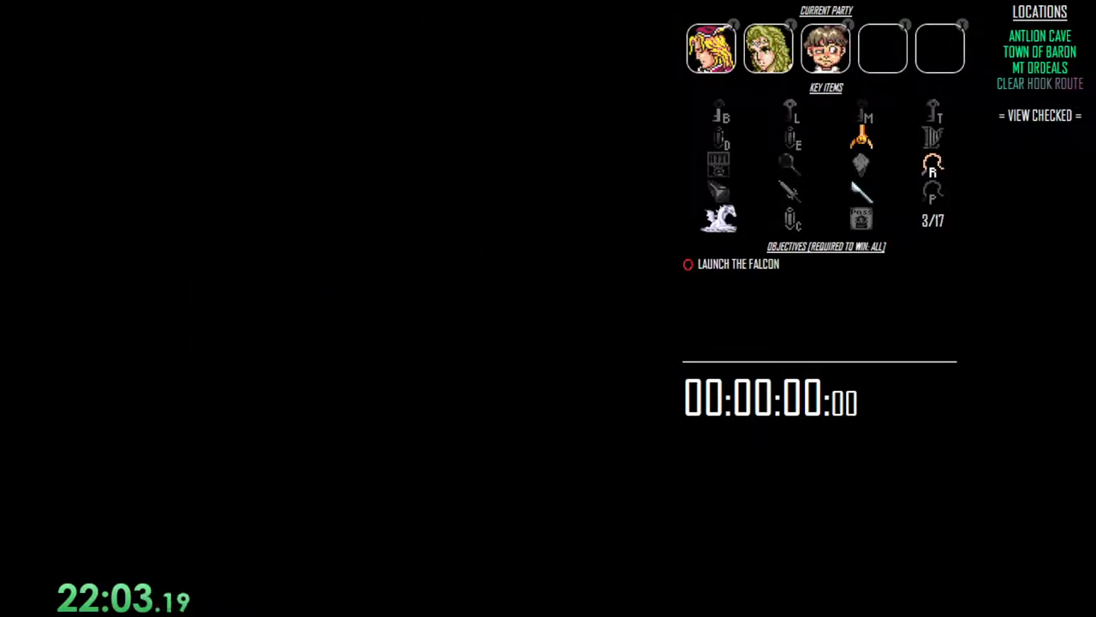
key("Down")
key("Down")
key("Down")
key("Down")
key("Down")
key("Right")
key("Right")
key("Right")
key("Right")
key("Right")
key("Right")
key("Right")
key("Right")
Enter the shop room, bring up the party menu and go to Odwart's equipment screen.
key("Up")
key("Up")
key("x")
key("Down")
key("x")
key("z")
key("z")
key("Up")
key("x")
key("x")
key("Down")
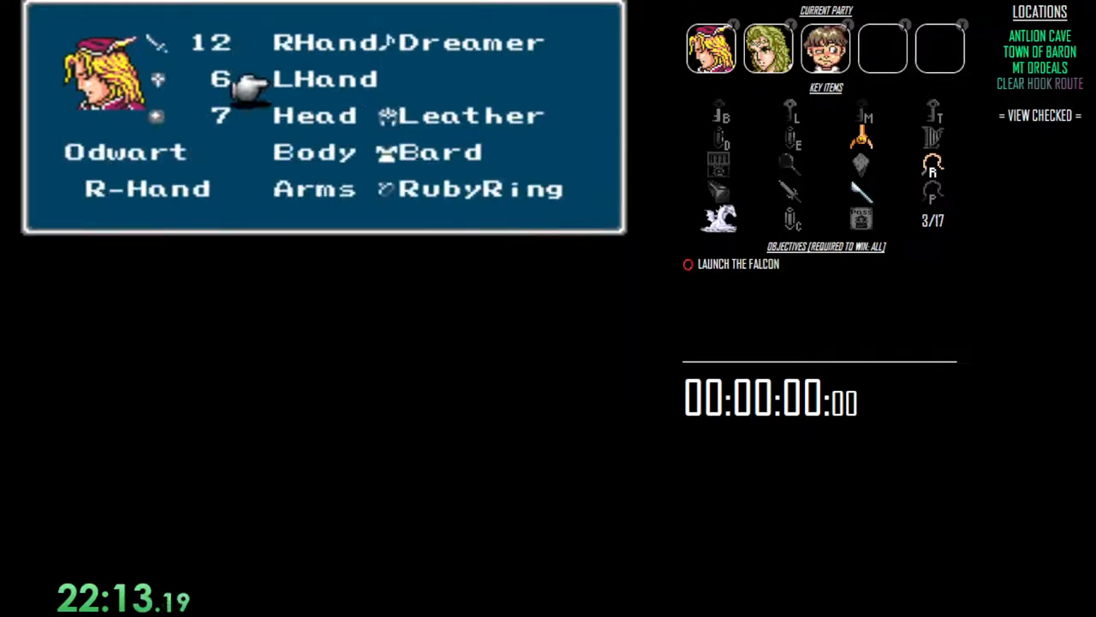
Equip Odwart with Karate body armour and the Spoon in his right hand.
key("x")
key("Down")
key("Down")
key("Down")
key("Down")
key("Down")
key("Down")
key("Down")
key("Down")
key("Down")
key("x")
key("Up")
key("x")
key("Down")
key("x")
key("c")
Equip Blizzard in Raina's left hand.
key("Down")
key("x")
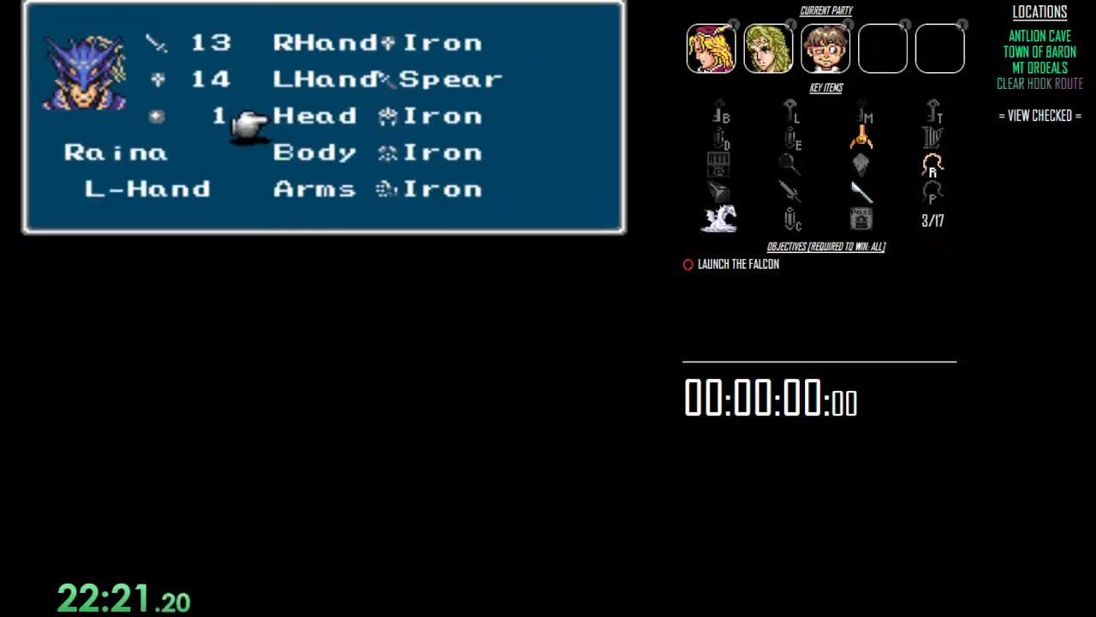
key("Up")
key("x")
key("Down")
key("Down")
key("Down")
key("Down")
key("Down")
key("Down")
key("Down")
key("Down")
key("Down")
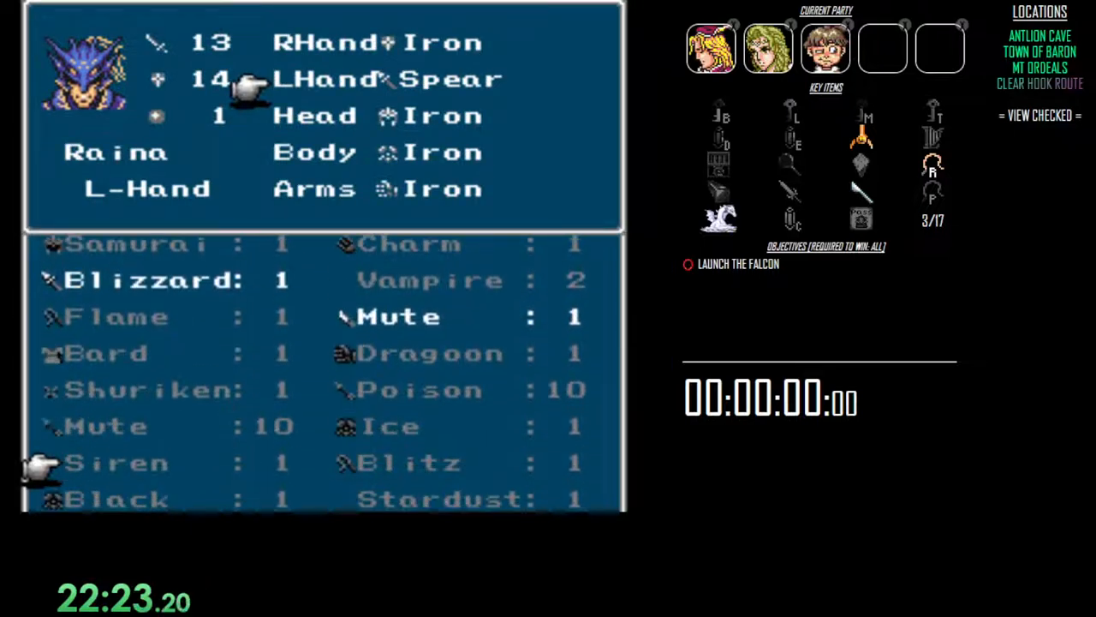
key("c")
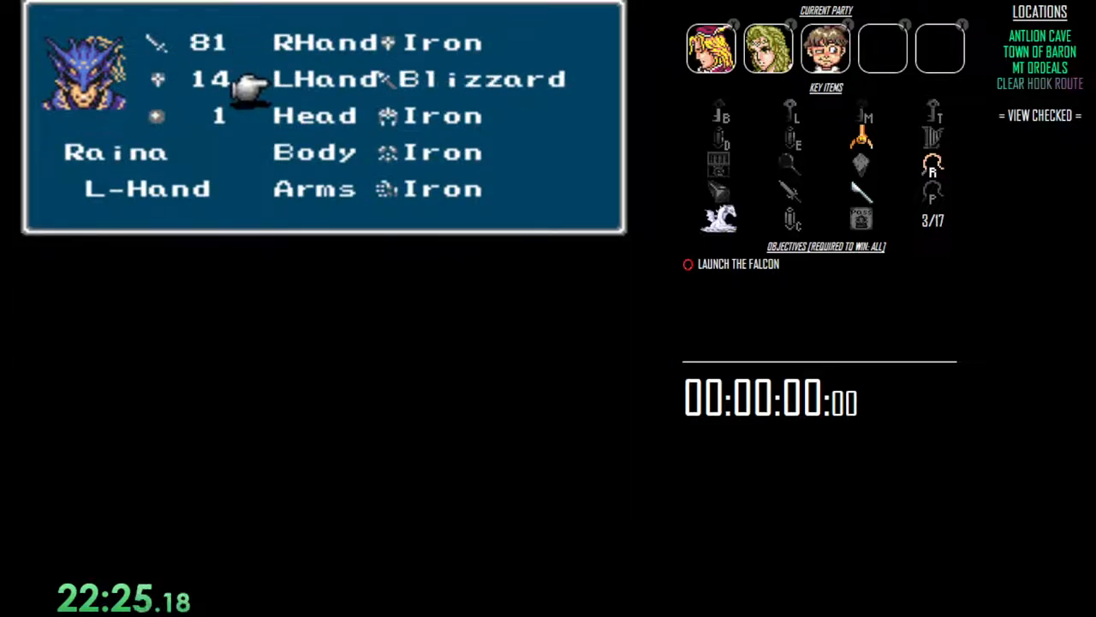
Look through Raina's right- and left-hand gear lists without changing anything, then back out.
key("Up")
key("x")
key("Down")
key("Down")
key("Down")
key("Down")
key("Down")
key("Down")
key("Down")
key("Down")
key("Down")
key("c")
key("Down")
key("x")
key("Down")
key("Down")
key("Down")
key("Down")
key("Down")
key("Down")
key("Down")
key("Down")
key("Down")
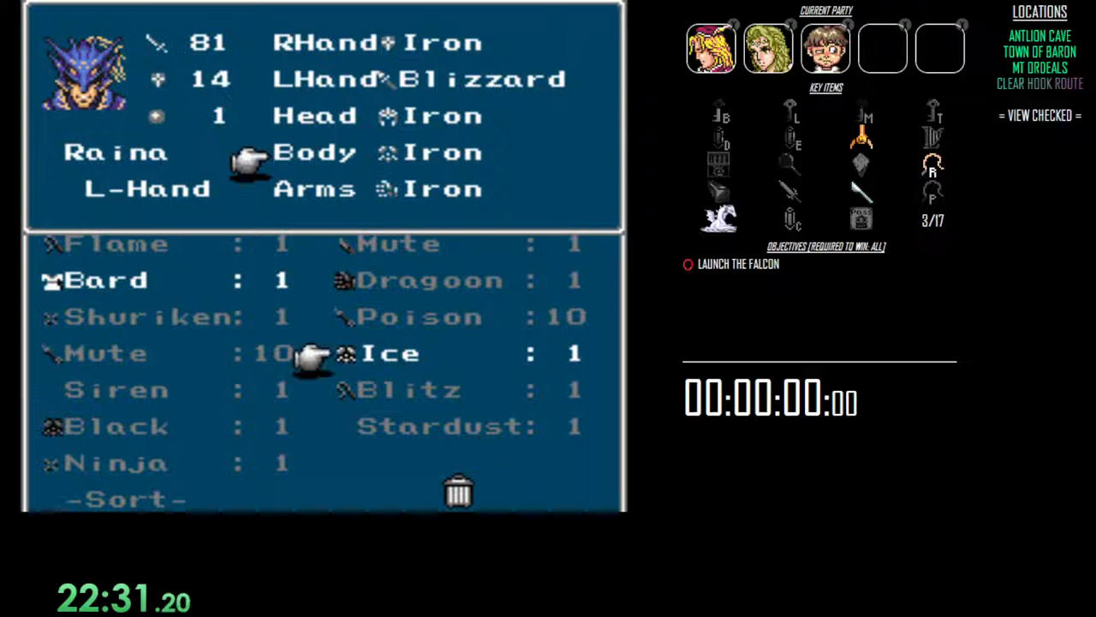
key("c")
key("c")
key("c")
Give Raina the Diamond helmet and Dragoon arms gear.
key("x")
key("x")
key("Down")
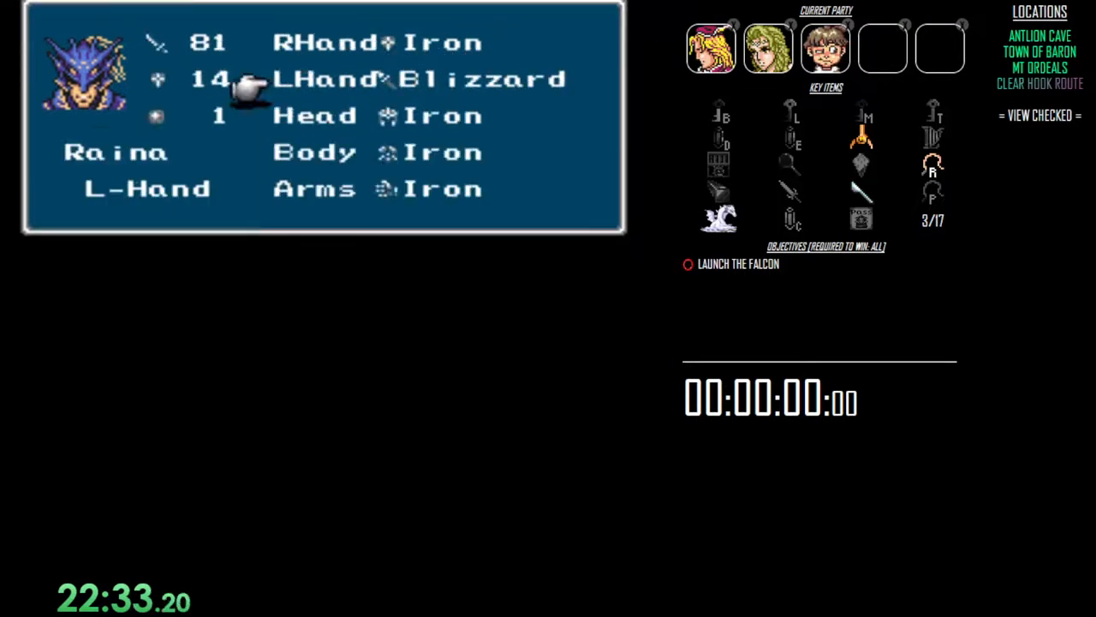
key("Down")
key("x")
key("Down")
key("Down")
key("Down")
key("Down")
key("Down")
key("Down")
key("Down")
key("Down")
key("Down")
key("Up")
key("Up")
key("Up")
key("Up")
key("Up")
key("Up")
key("Up")
key("Up")
key("c")
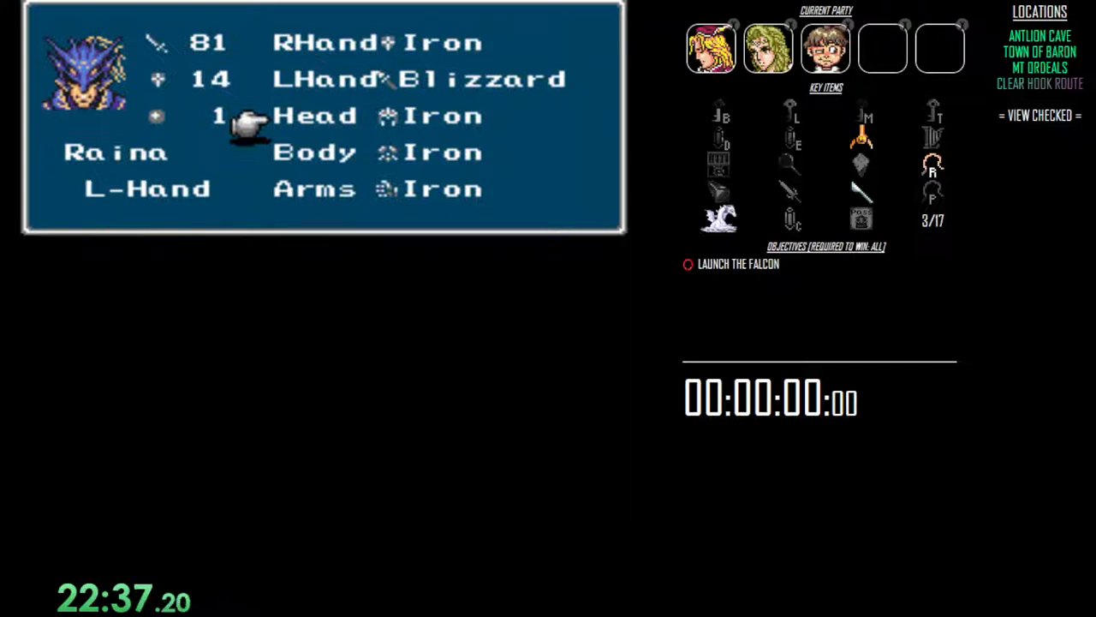
key("x")
key("Down")
key("Down")
key("x")
key("Down")
key("Down")
key("Down")
key("Down")
key("Down")
key("Down")
key("Down")
key("Down")
key("Down")
key("Down")
key("Down")
key("Right")
key("x")
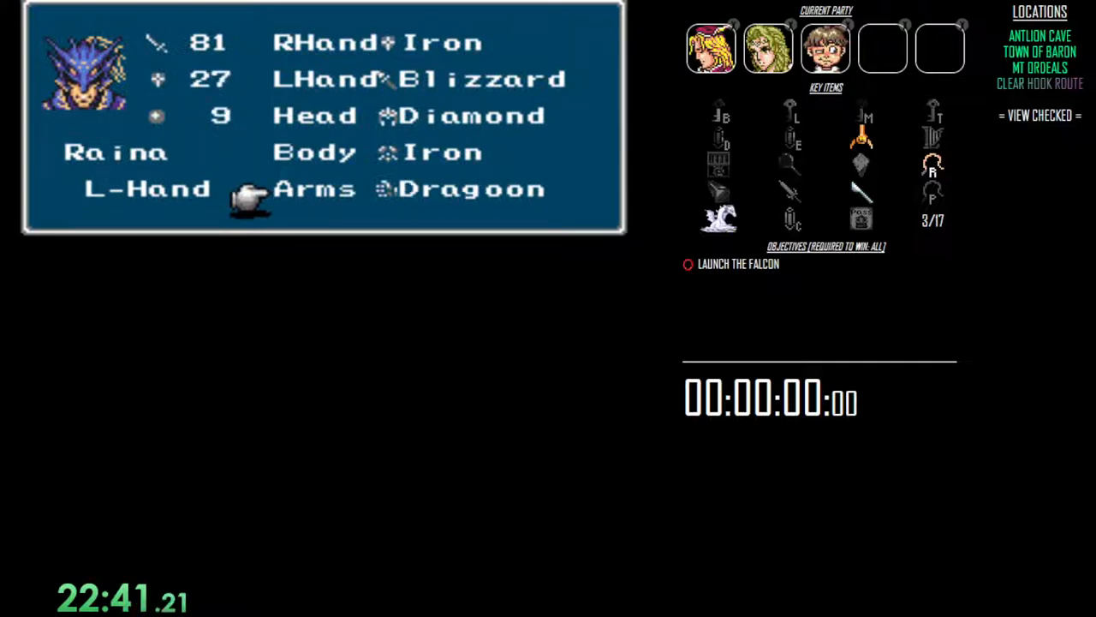
Close the menu, talk to the shopkeeper, choose Sell and sell the Dreamer.
key("z")
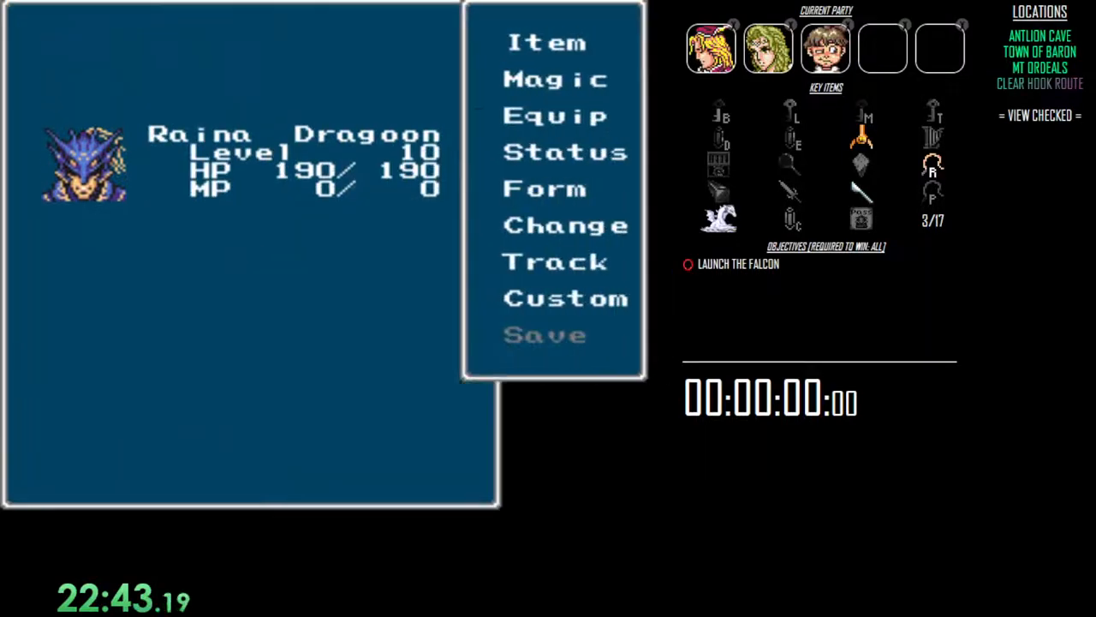
key("z")
key("Down")
key("Up")
key("x")
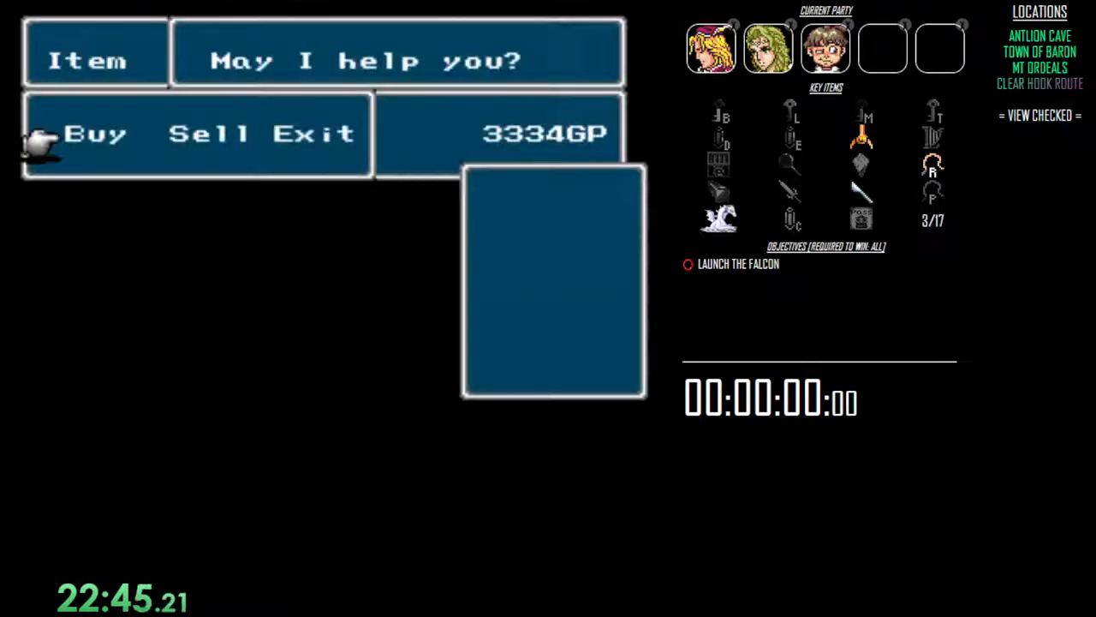
key("x")
key("Down")
key("x")
key("x")
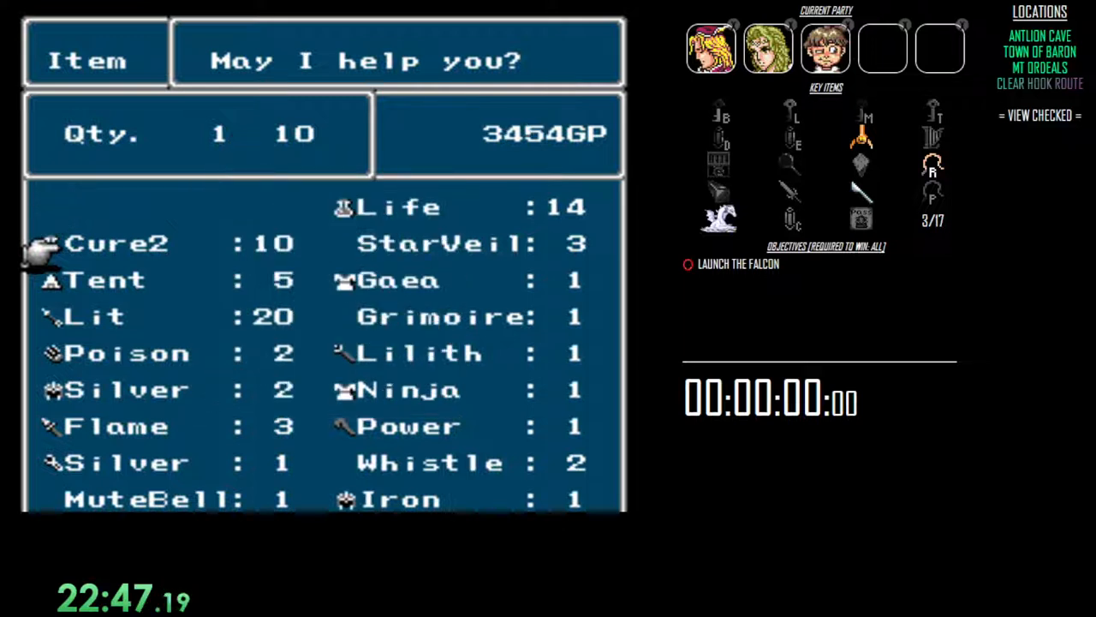
Sell Lilith and the Power item.
key("Right")
key("Down")
key("Down")
key("Down")
key("Down")
key("Down")
key("Down")
key("x")
key("x")
key("Down")
key("Down")
key("x")
key("x")
key("Down")
key("Down")
key("Down")
key("x")
key("x")
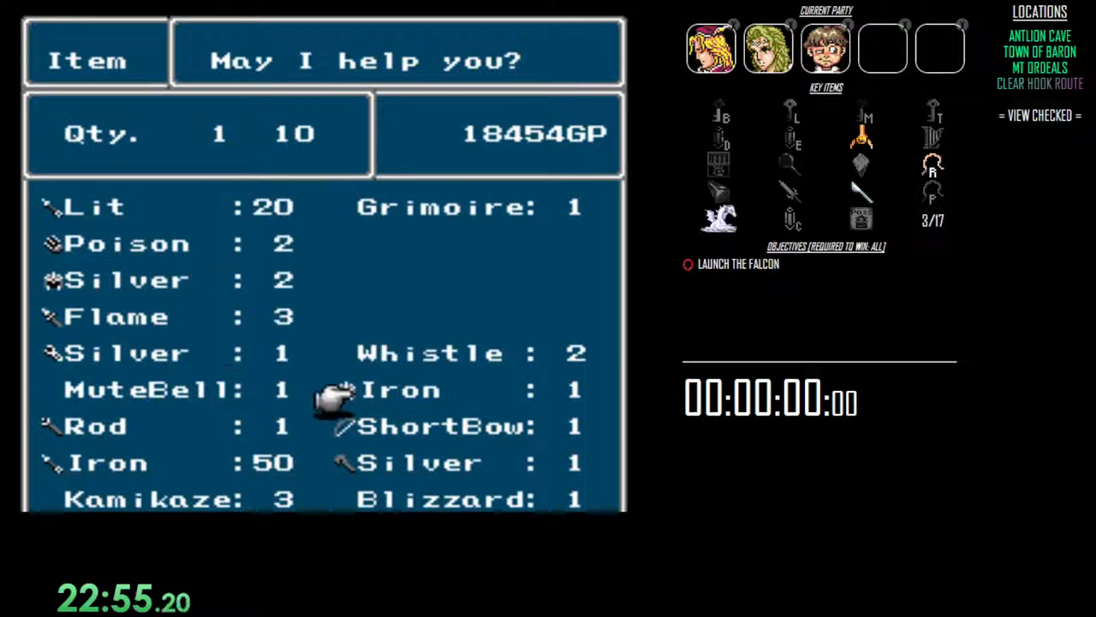
Sell the Iron and Silver items, clearing the Iron stack in batches of ten.
key("Down")
key("x")
key("x")
key("Down")
key("Down")
key("Down")
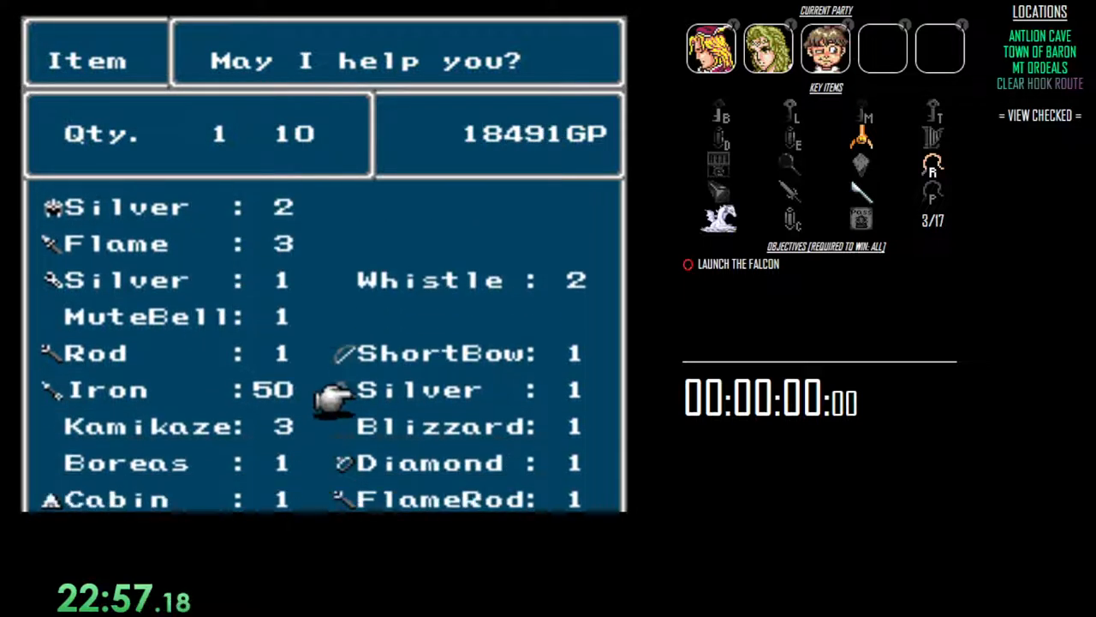
key("x")
key("x")
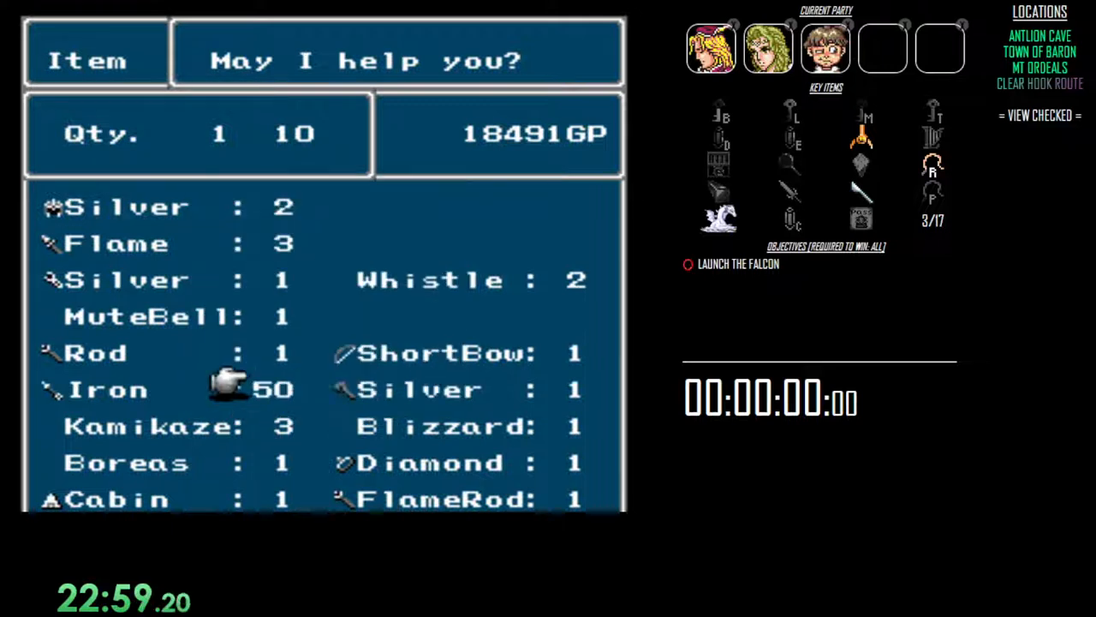
key("x")
key("x")
key("x")
key("x")
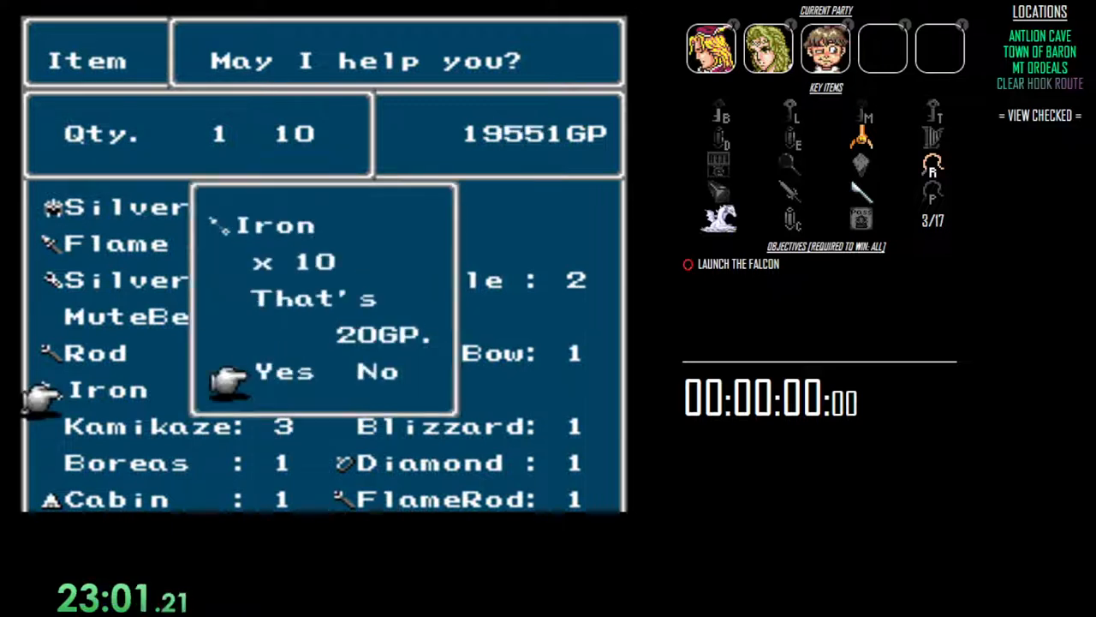
key("x")
key("x")
key("x")
key("x")
key("x")
key("x")
Sell the Rod, Silver, Whistles, FlameRod and Charm.
key("Up")
key("Up")
key("x")
key("x")
key("Down")
key("Down")
key("Down")
key("Up")
key("Up")
key("Up")
key("x")
key("x")
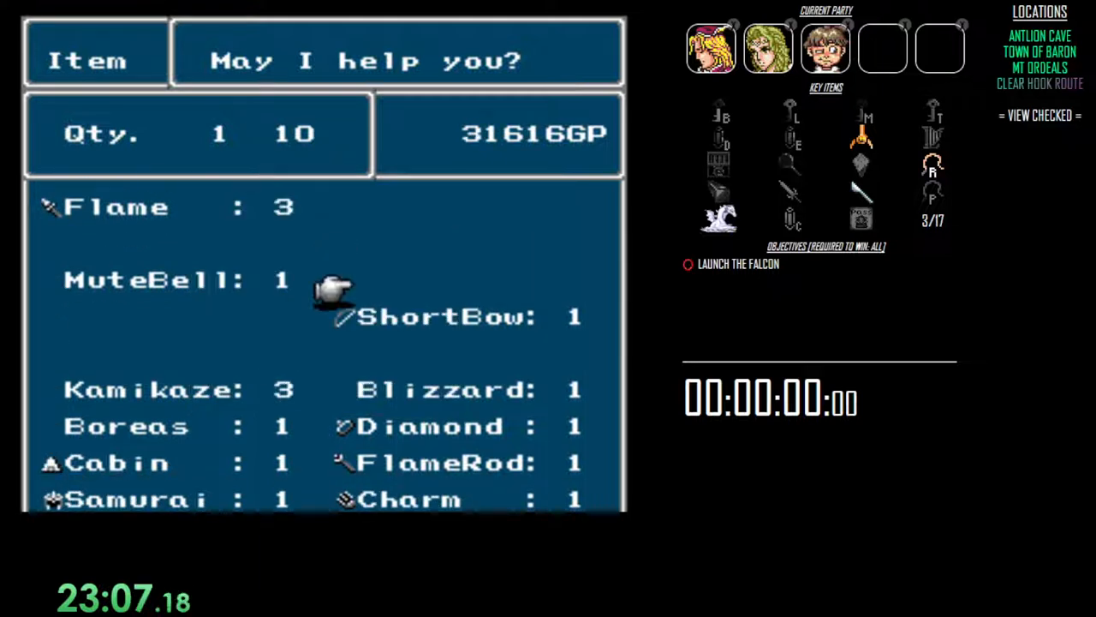
key("Down")
key("Down")
key("Down")
key("Down")
key("Down")
key("x")
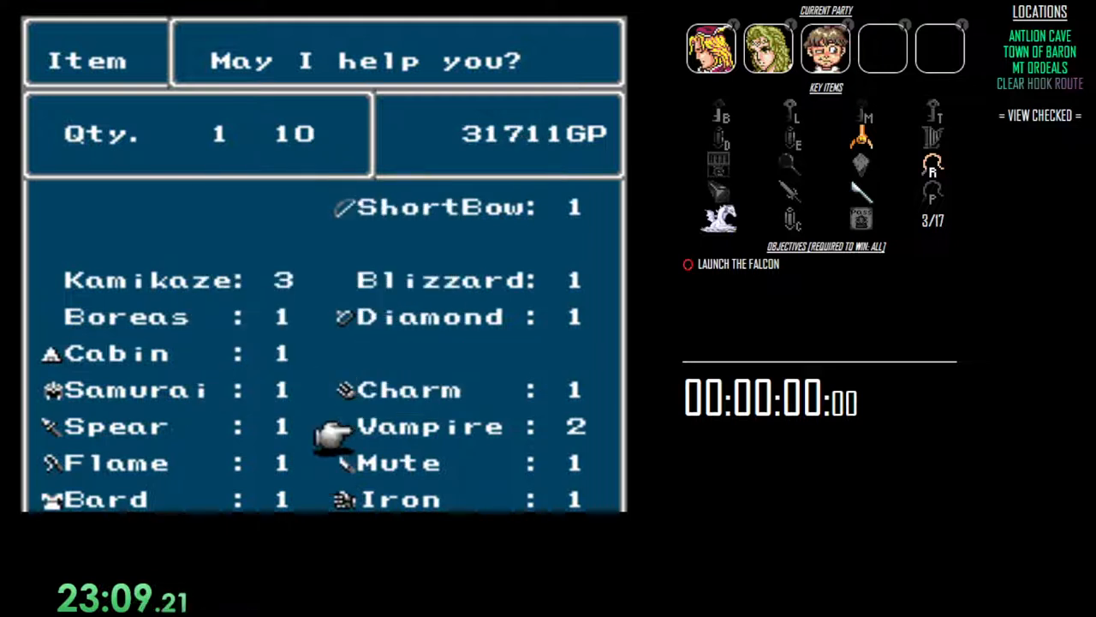
key("Down")
key("x")
key("x")
Sell the Spear, Flame, Bard and Iron items.
key("Down")
key("Left")
key("Up")
key("x")
key("x")
key("x")
key("x")
key("Down")
key("Down")
key("Up")
key("Up")
key("x")
key("x")
key("Right")
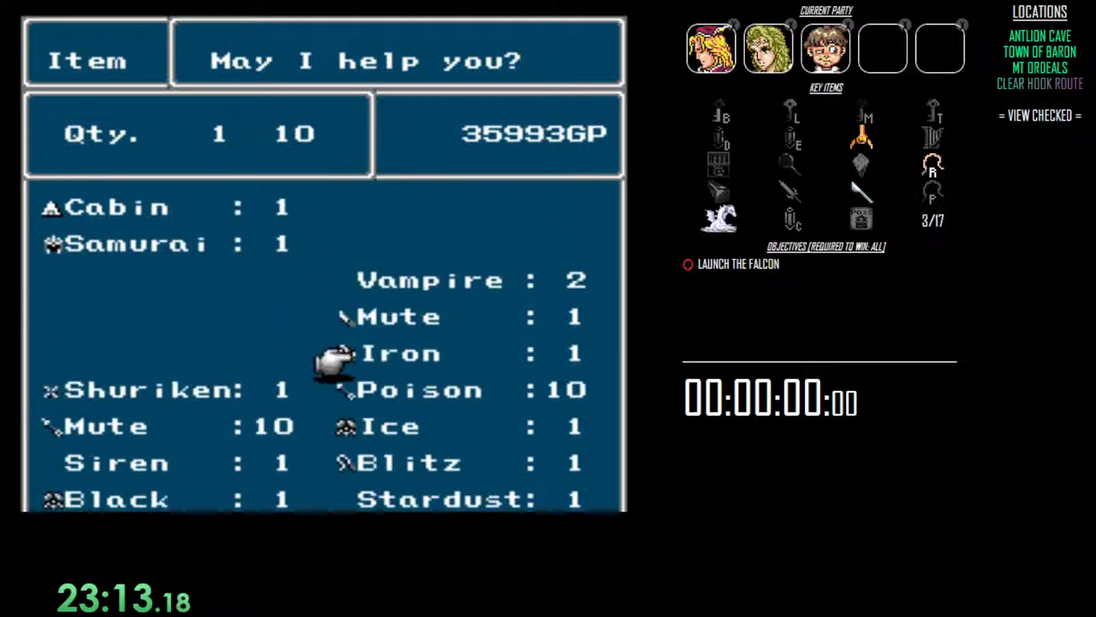
key("x")
key("x")
key("Up")
Sell the Mute, Ice, Blitz, Black, Ninja and Shuriken items, reaching 51775 GP.
key("Down")
key("Down")
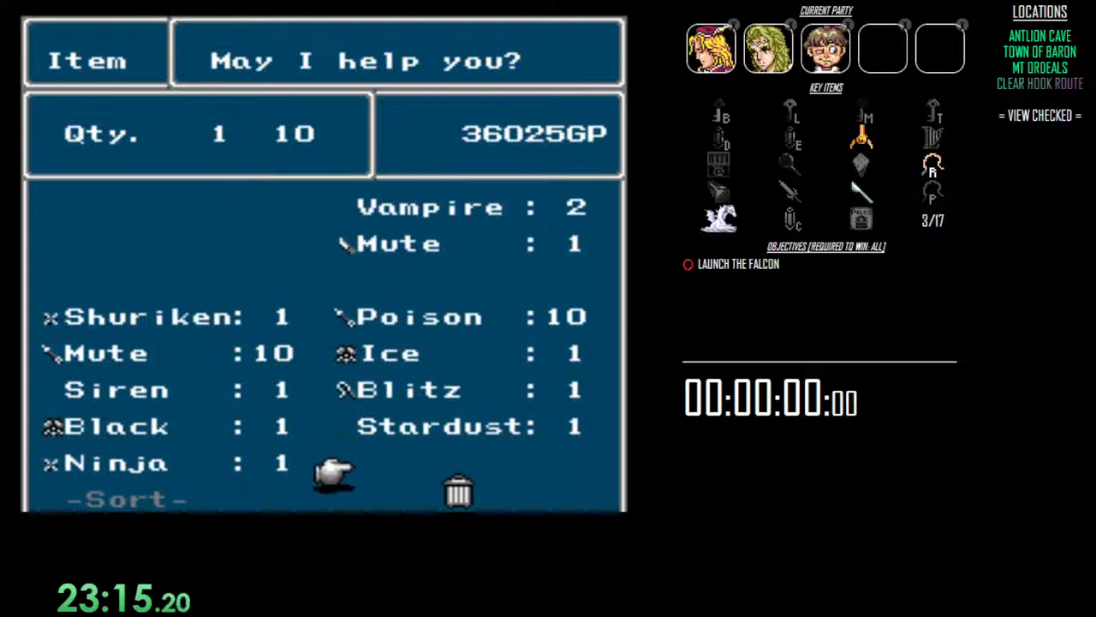
key("x")
key("x")
key("x")
key("x")
key("Left")
key("Down")
key("x")
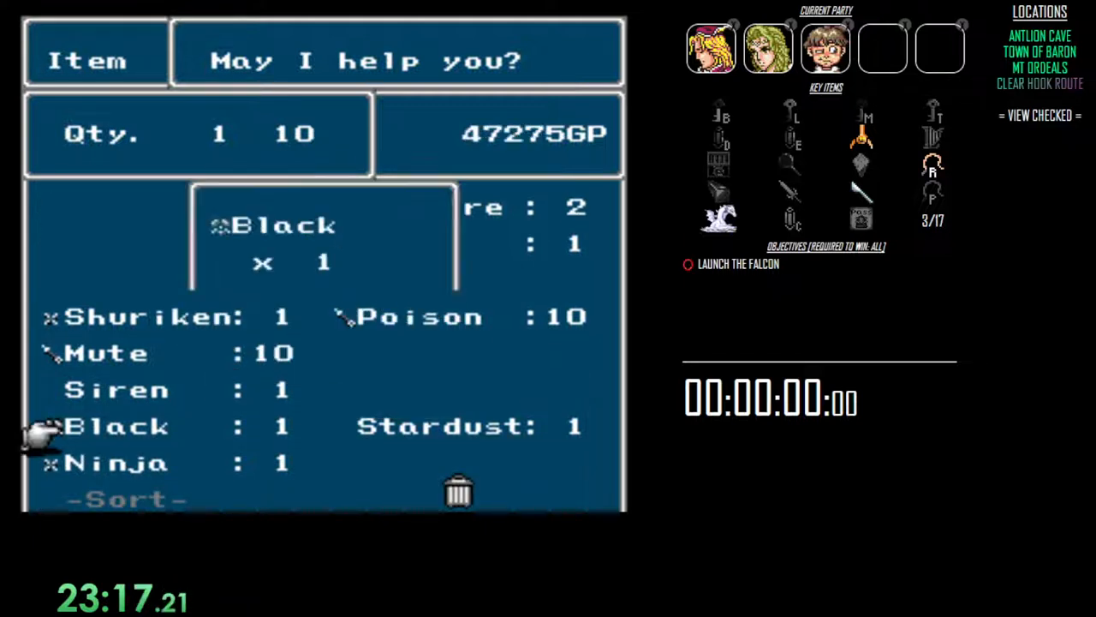
key("x")
key("Down")
key("x")
key("x")
key("Up")
key("Up")
key("Up")
key("x")
key("x")
key("x")
key("x")
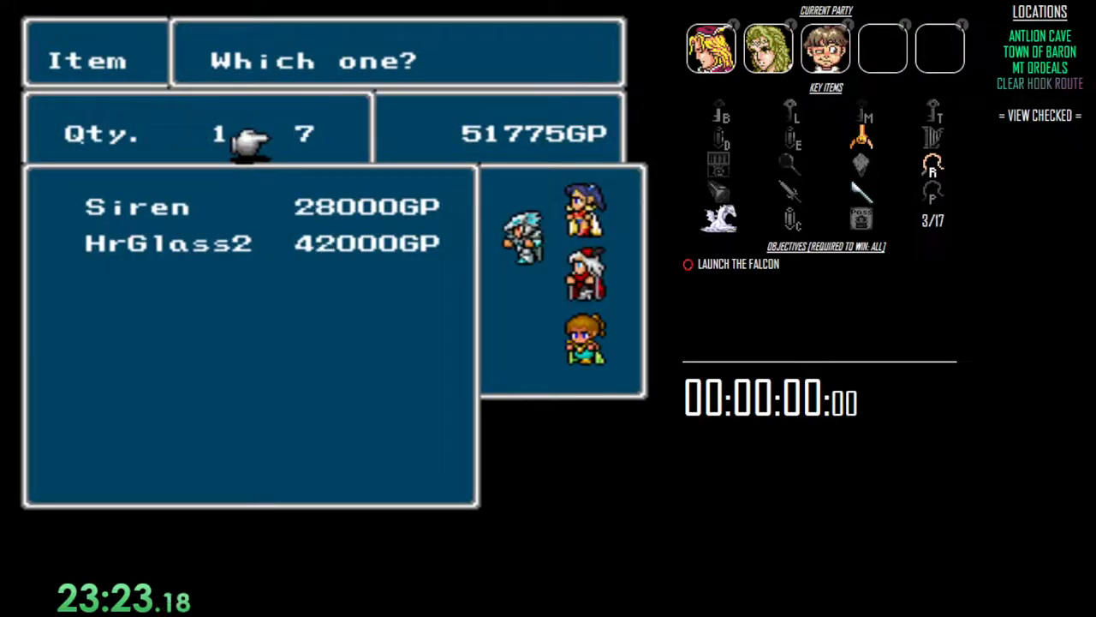
Buy seven Sirens, an HrGlass2 and two more Sirens down to 9775 GP, then close the shop.
key("x")
key("x")
key("Down")
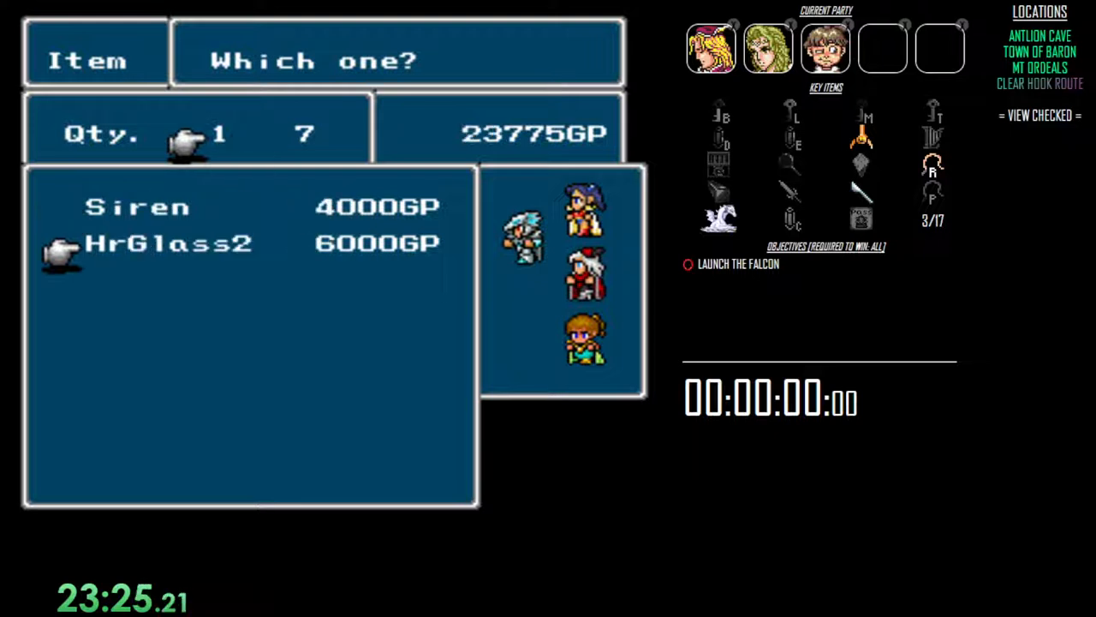
key("x")
key("x")
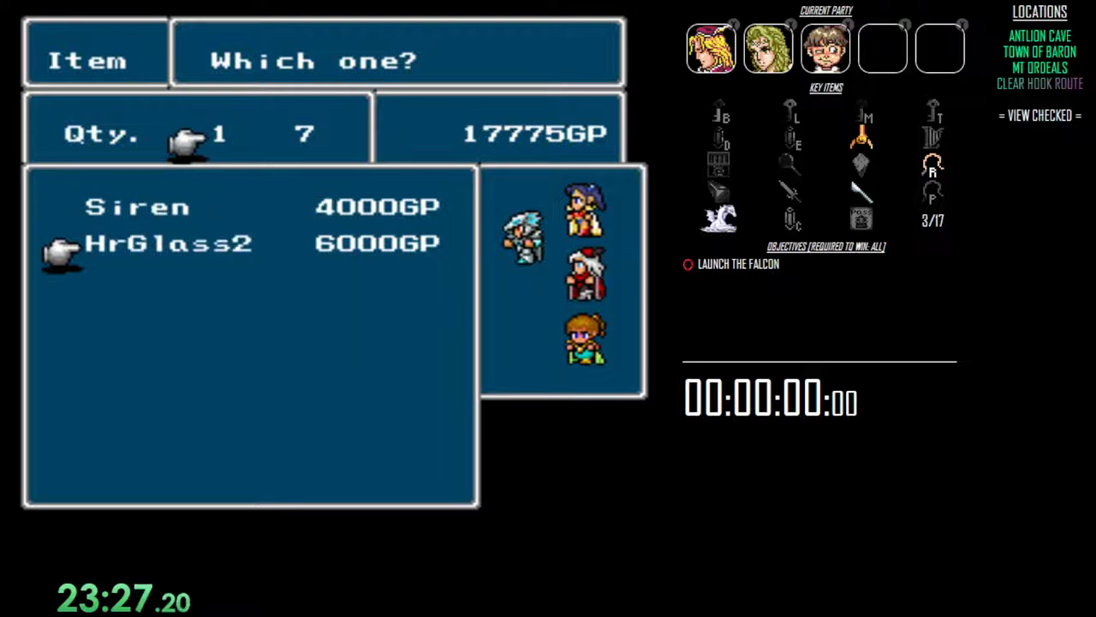
key("x")
key("x")
key("x")
key("x")
key("x")
key("Up")
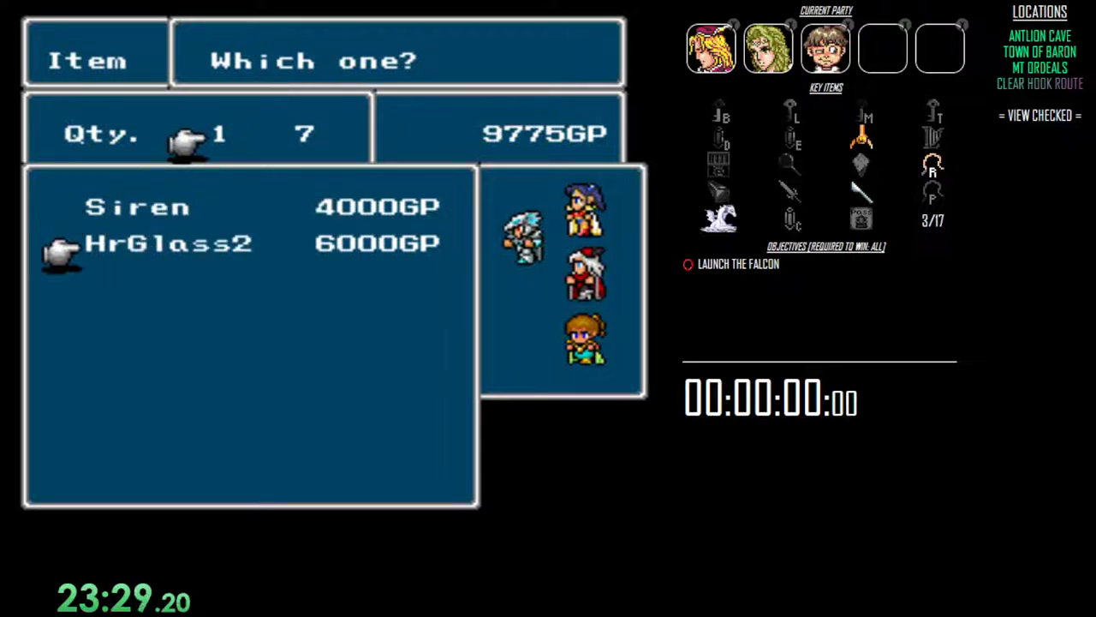
key("c")
Leave the shop and walk up through the cave to its exit onto the world map.
key("Down")
key("Down")
key("Down")
key("Down")
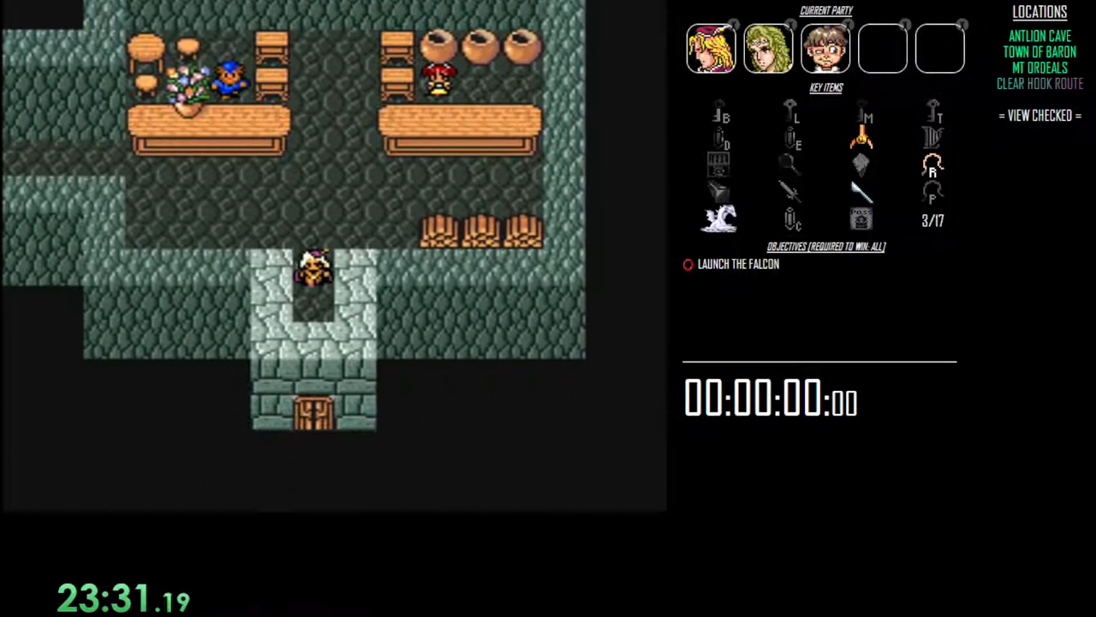
key("Down")
key("Down")
key("Down")
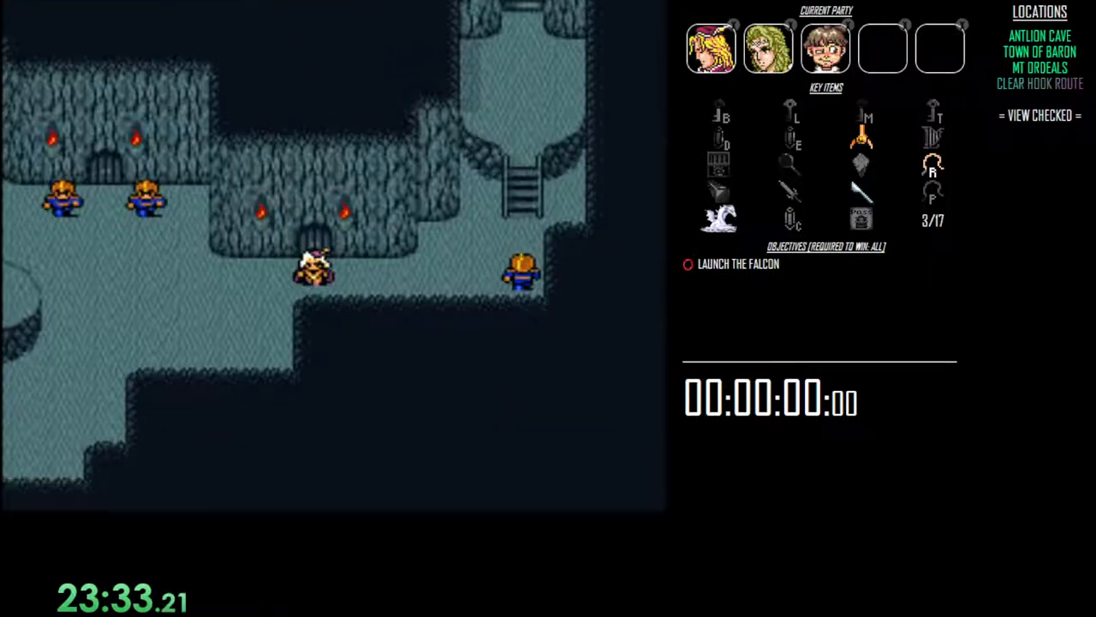
key("Right")
key("Right")
key("Up")
key("Up")
key("Up")
key("Up")
key("Up")
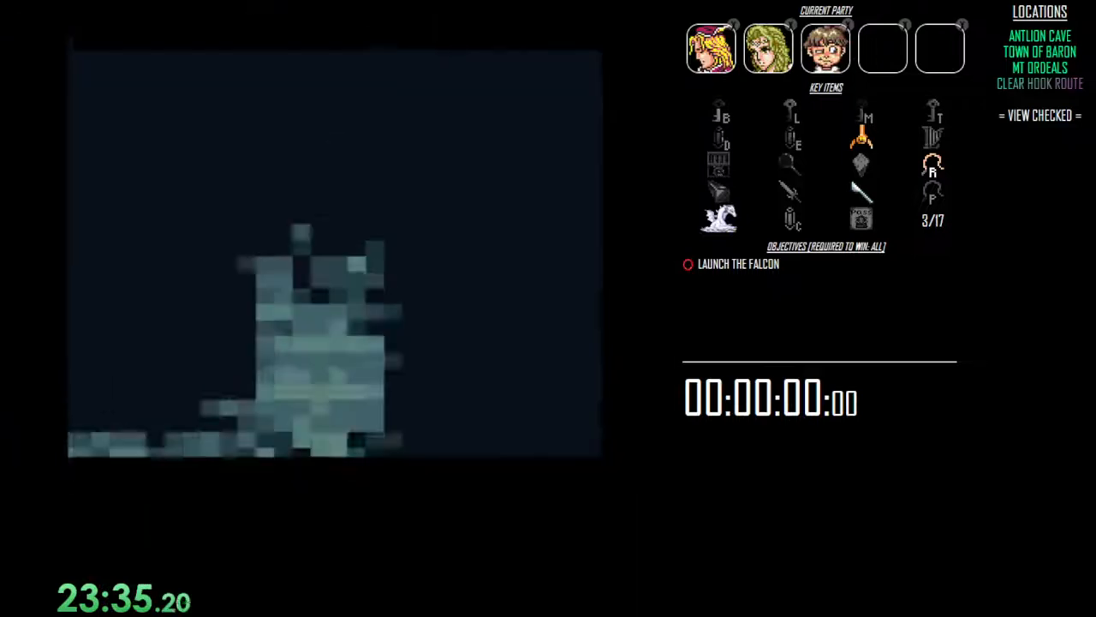
key("Up")
key("Up")
key("Up")
key("Up")
key("Up")
key("Up")
key("Up")
key("Up")
key("Up")
key("Up")
key("Up")
key("Up")
key("Up")
key("Up")
key("Up")
key("Up")
key("Up")
key("Up")
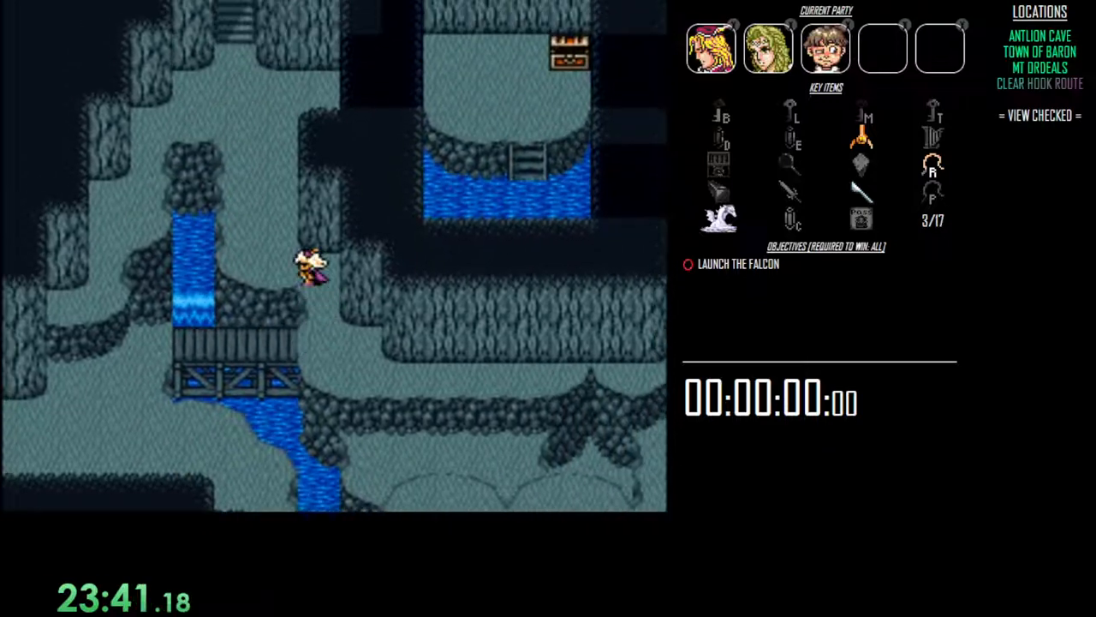
key("Up")
key("Up")
key("Up")
key("Up")
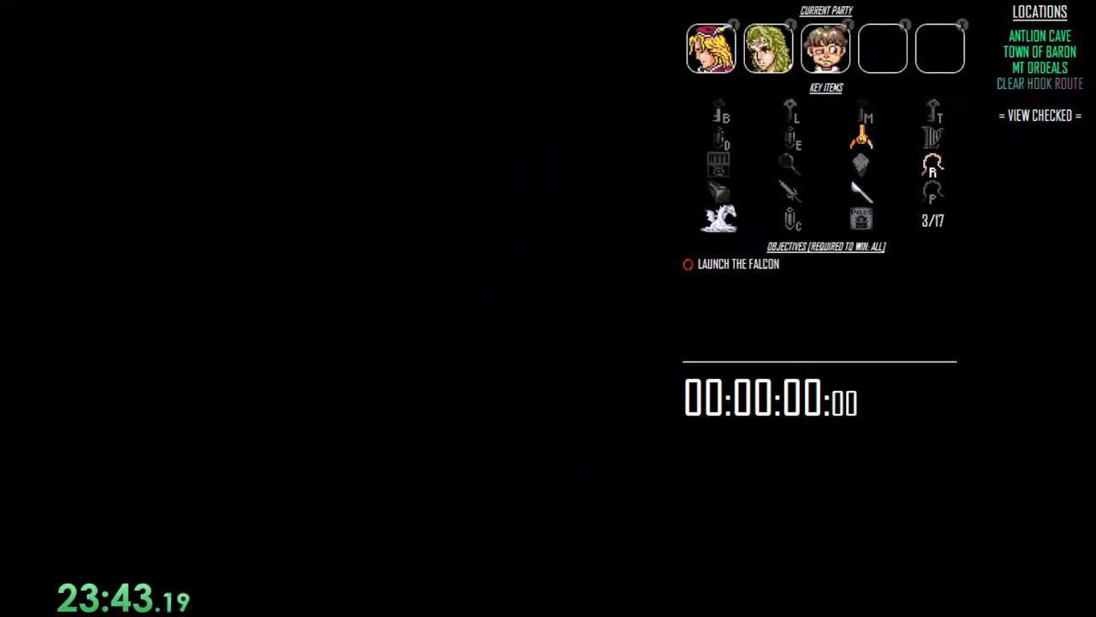
Drive the hovercraft across the water to the mountain and disembark onto the cliffs.
key("Down")
key("Down")
key("Down")
key("Down")
key("Down")
key("Down")
key("Left")
key("Left")
key("Right")
key("Right")
key("Up")
key("Up")
key("Up")
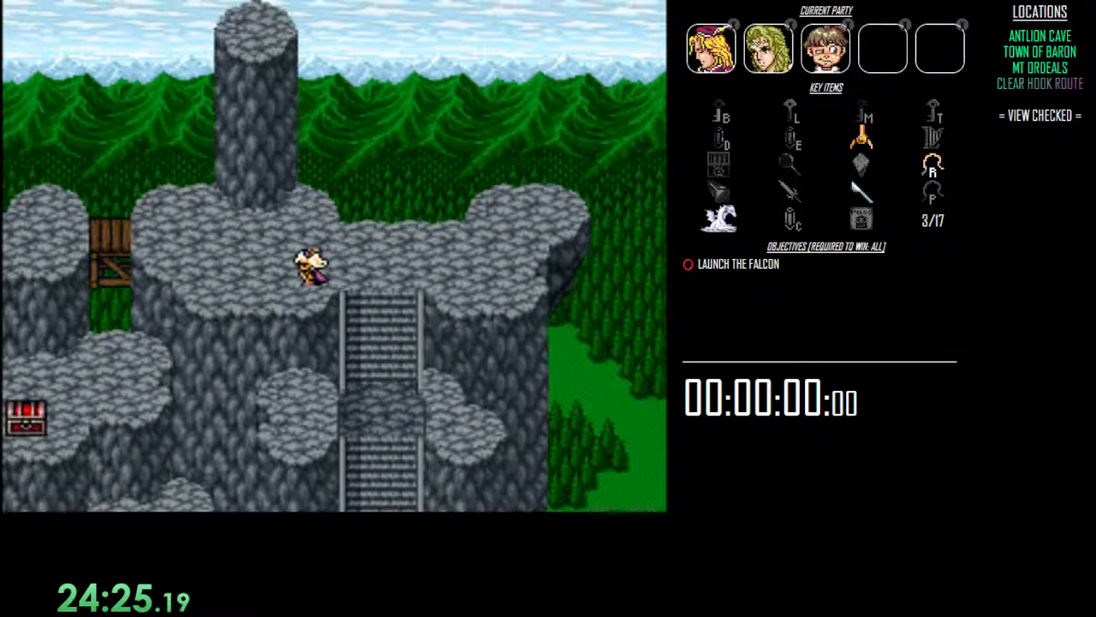
Step across the cliff ledges to the save point, save the game and bring up the item inventory.
key("Down")
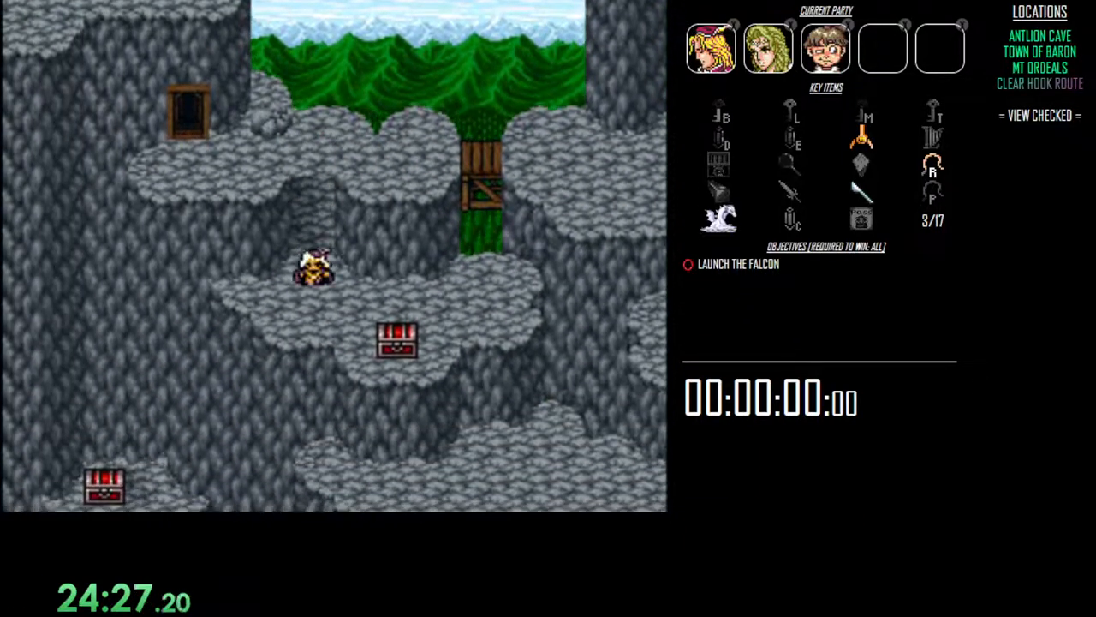
key("Left")
key("Up")
key("Up")
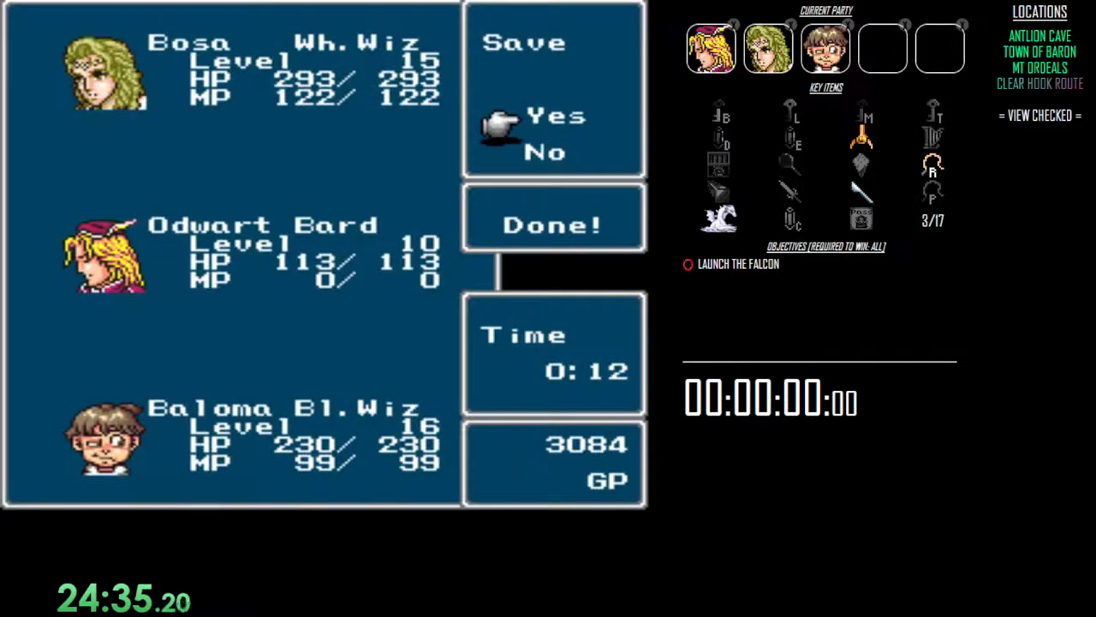
key("Escape")
key("Left")
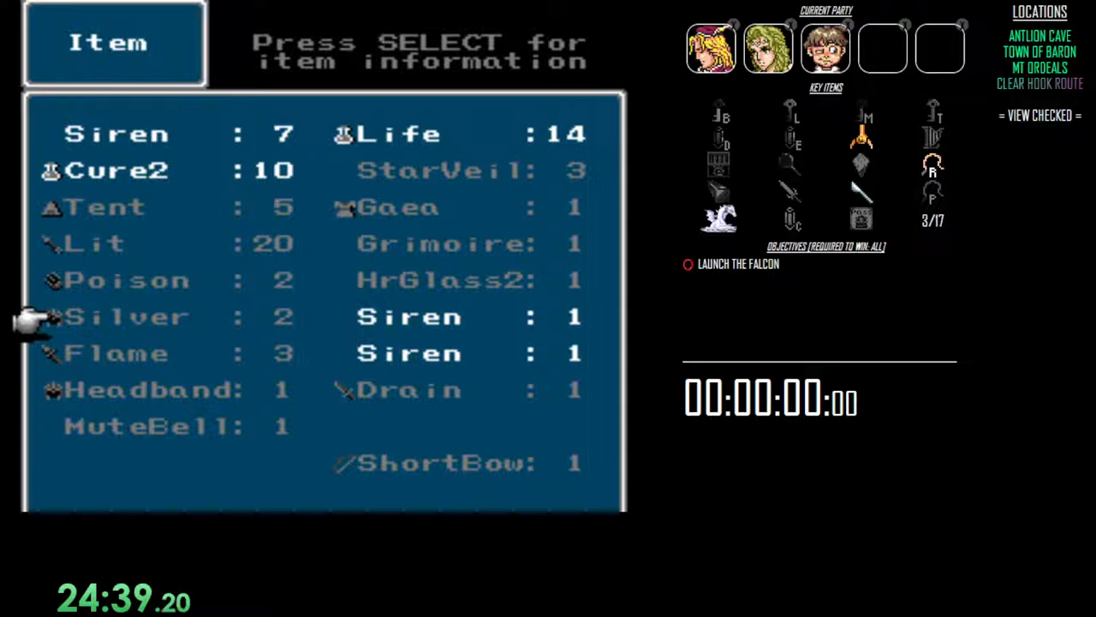
Sort the inventory to merge the Sirens into a stack of 10, then use one to trigger a battle.
key("Down")
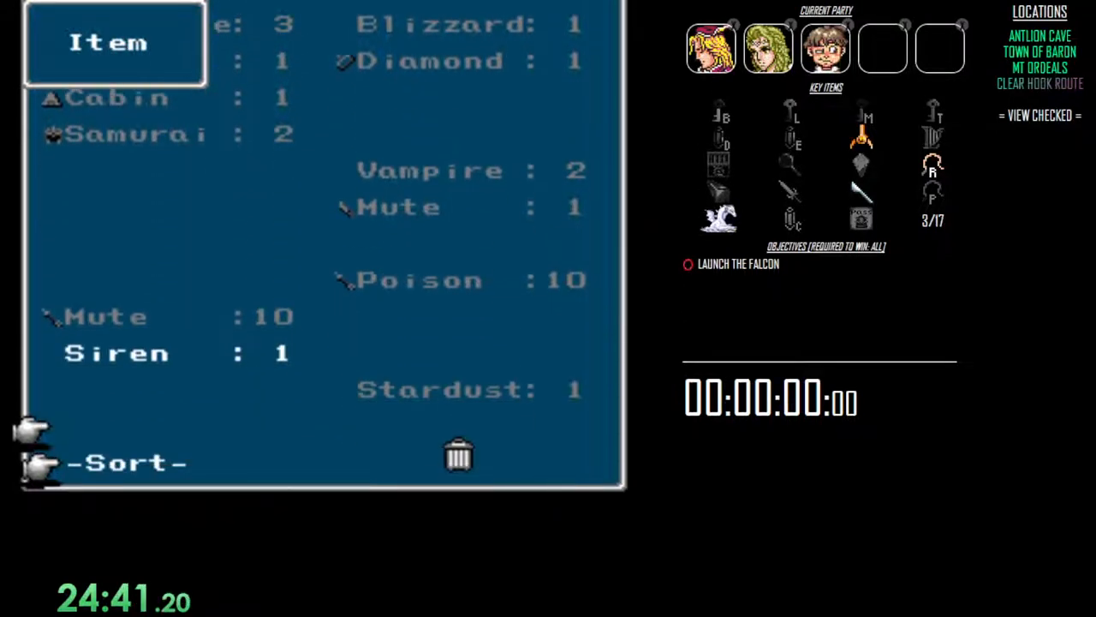
key("Up")
key("Up")
key("Up")
key("Up")
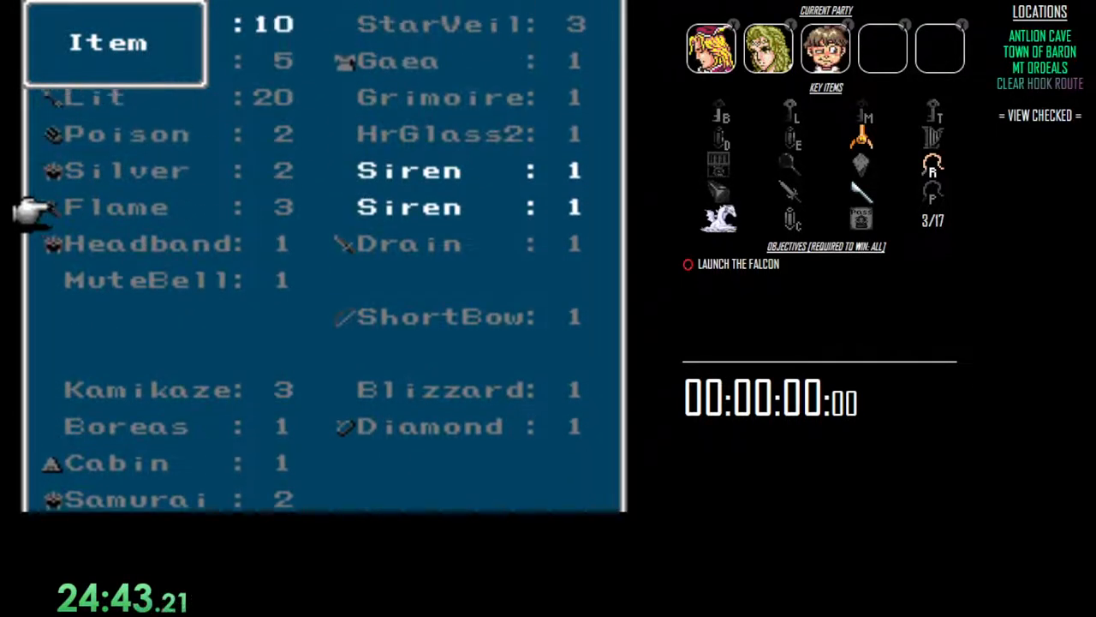
key("Return")
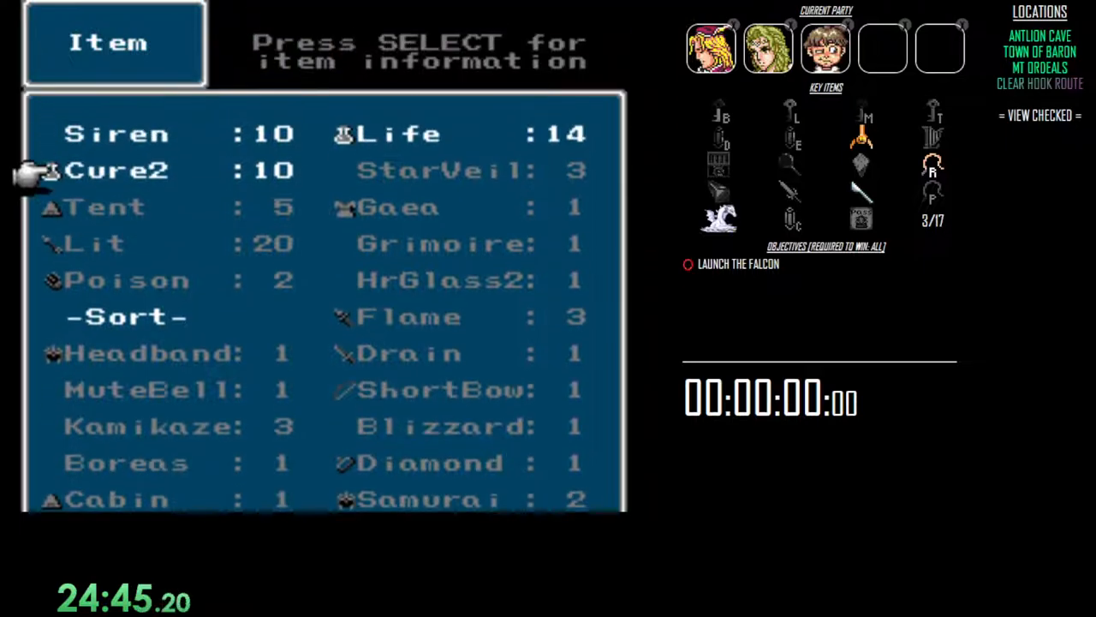
key("Escape")
key("Escape")
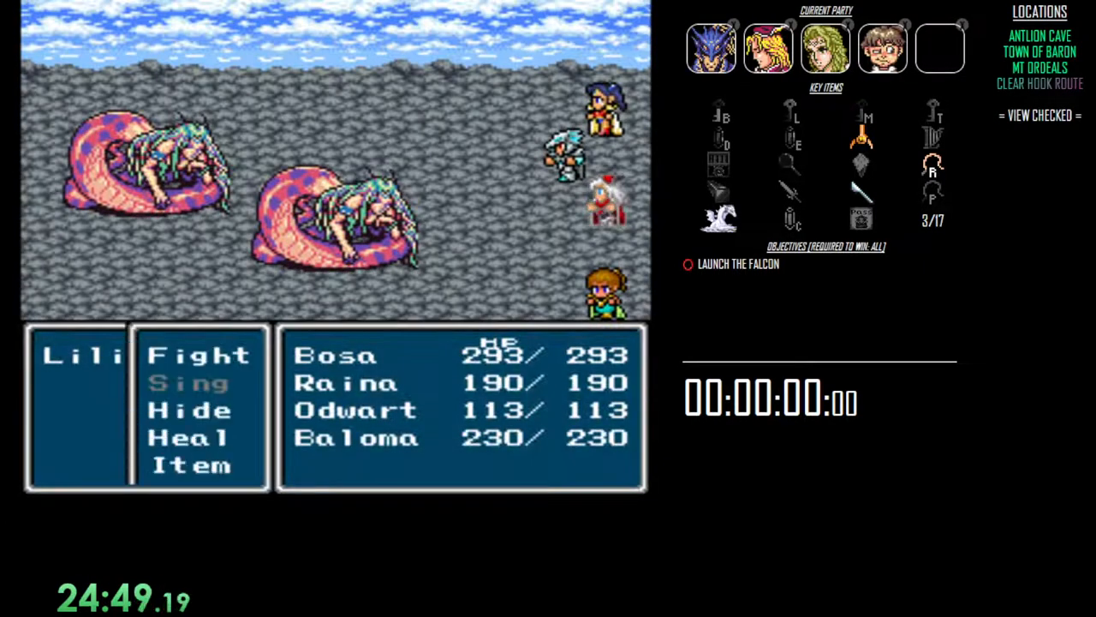
Fight the Liliths with an attack, Bosa's white magic and Baloma's black magic until both fall.
key("Return")
key("Down")
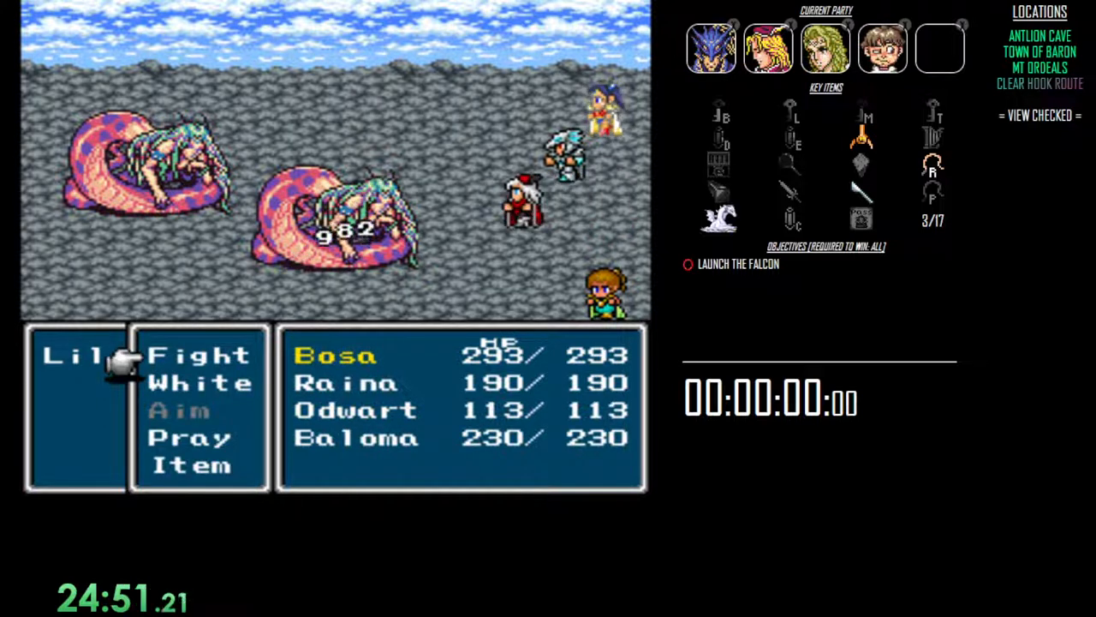
key("Return")
key("Down")
key("Return")
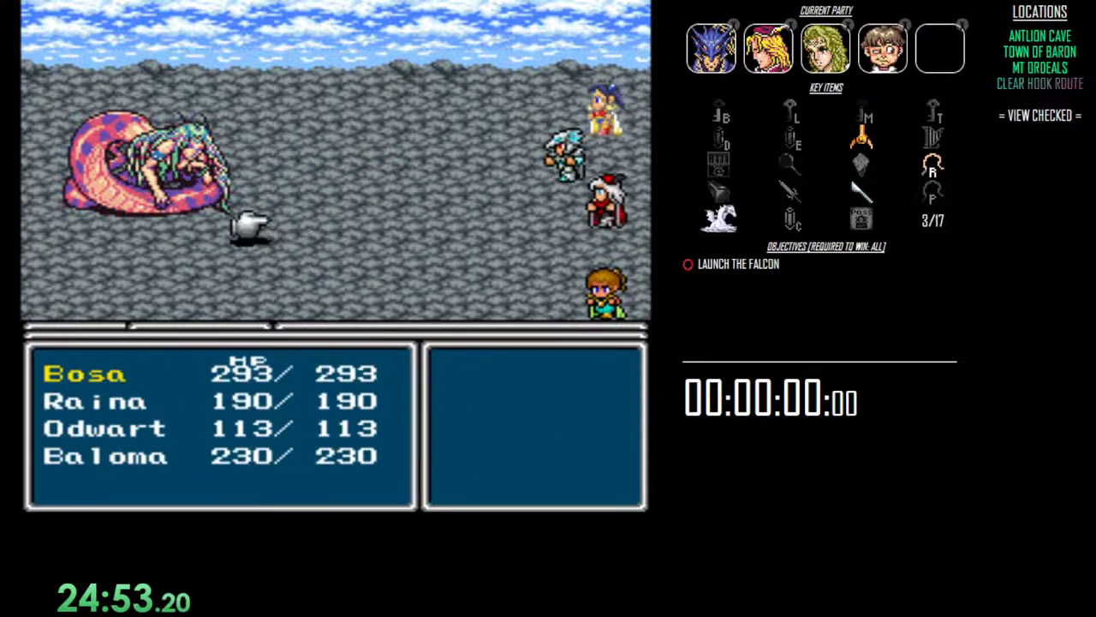
key("Return")
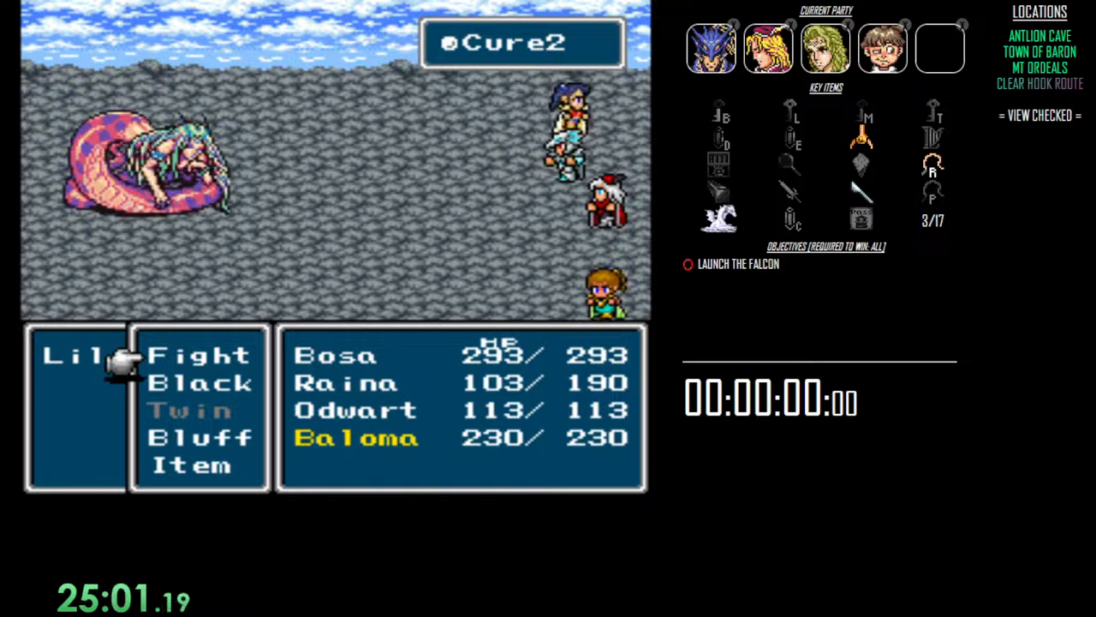
key("Down")
key("Return")
key("Return")
key("Return")
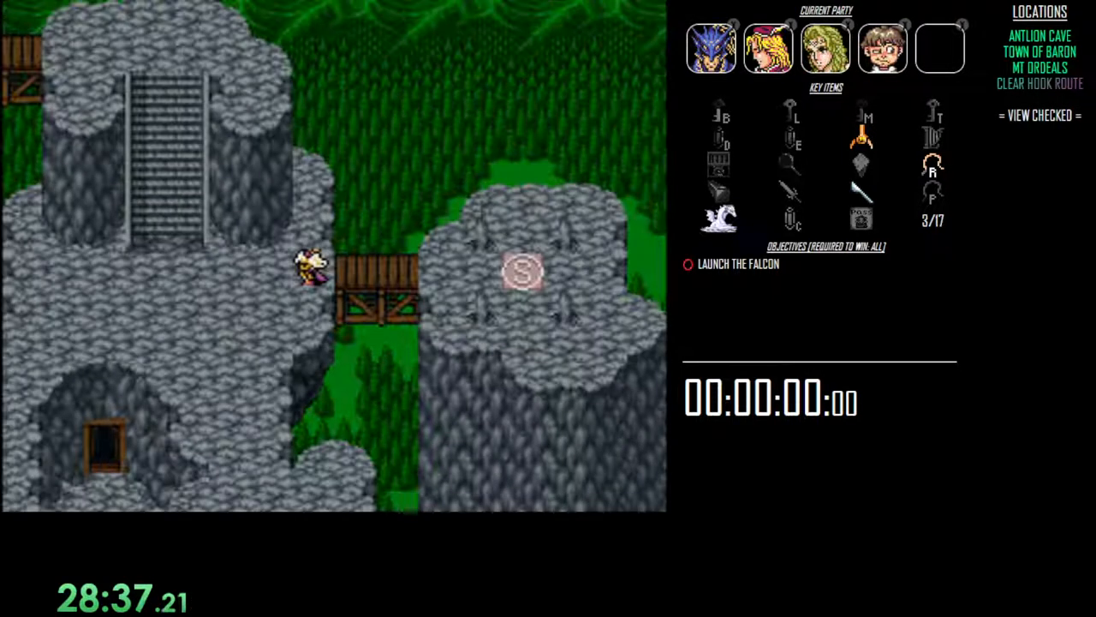
Use a Life item from the inventory to revive the fallen Bosa.
key("Return")
key("Return")
key("Return")
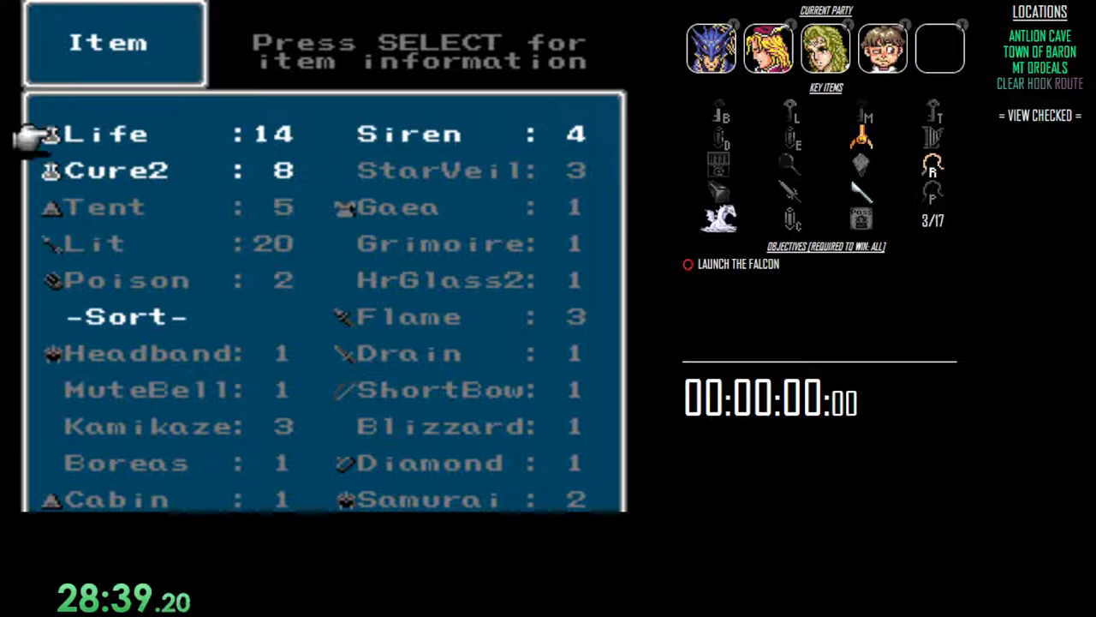
key("Return")
key("Return")
key("Return")
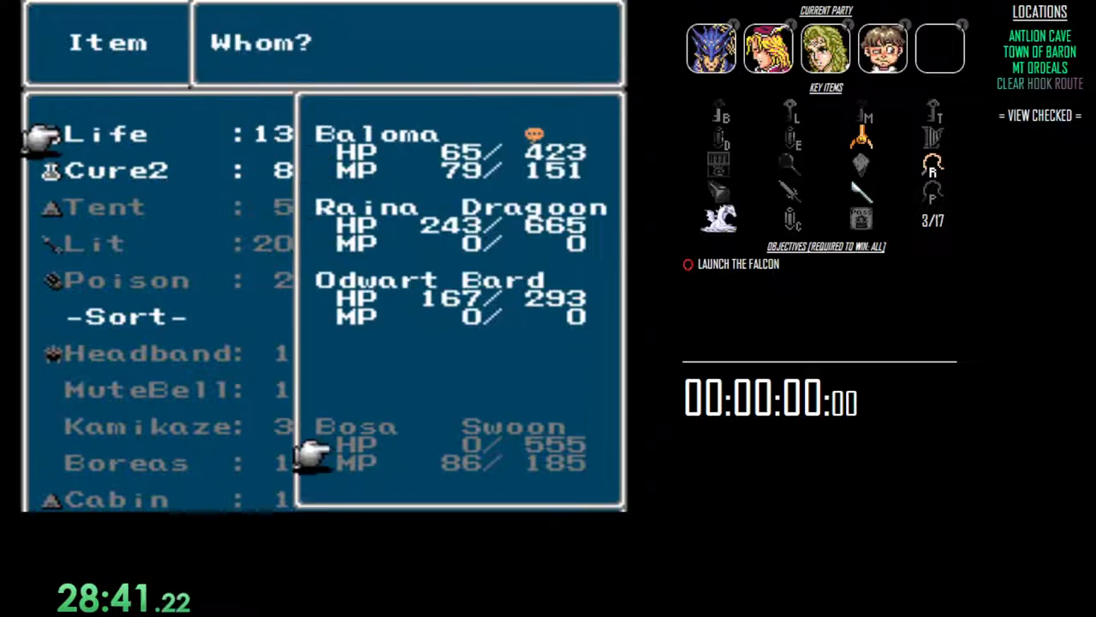
key("Return")
key("Escape")
key("Down")
Cast Bosa's Heal spell on the whole party from the magic menu.
key("Return")
key("Down")
key("Down")
key("Down")
key("Return")
key("Return")
key("Down")
key("Down")
key("Right")
key("Right")
key("Return")
key("Up")
key("Down")
key("Return")
key("Escape")
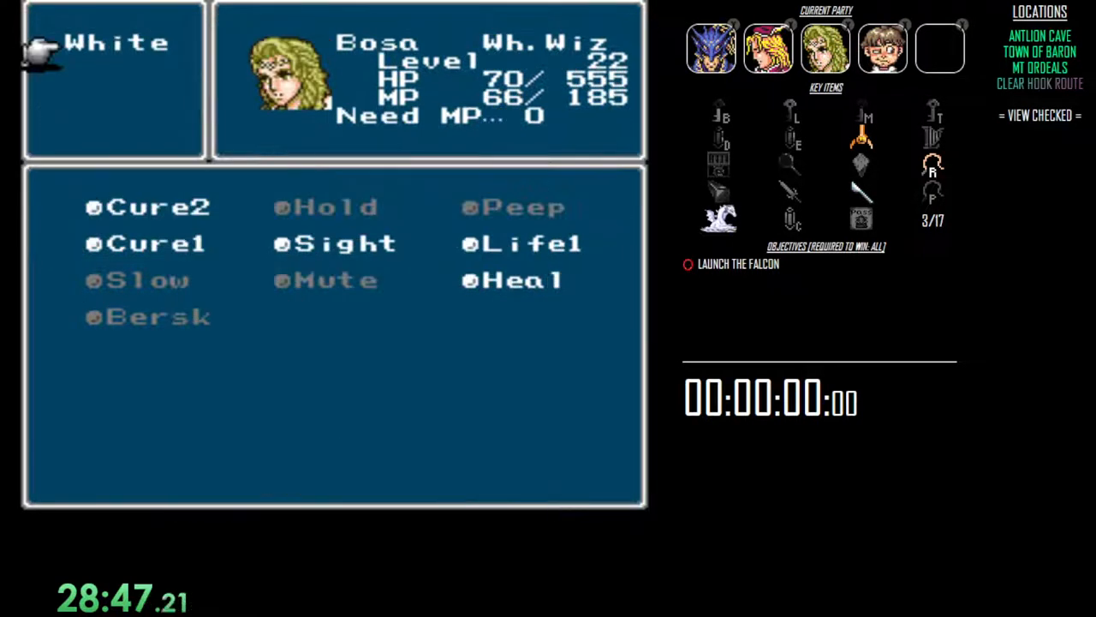
Cast Cure2 repeatedly on the party members, Bosa included, until HP is nearly full, then close the menu.
key("Return")
key("Up")
key("Up")
key("Left")
key("Down")
key("Return")
key("Down")
key("Left")
key("Return")
key("Up")
key("Up")
key("Up")
key("Return")
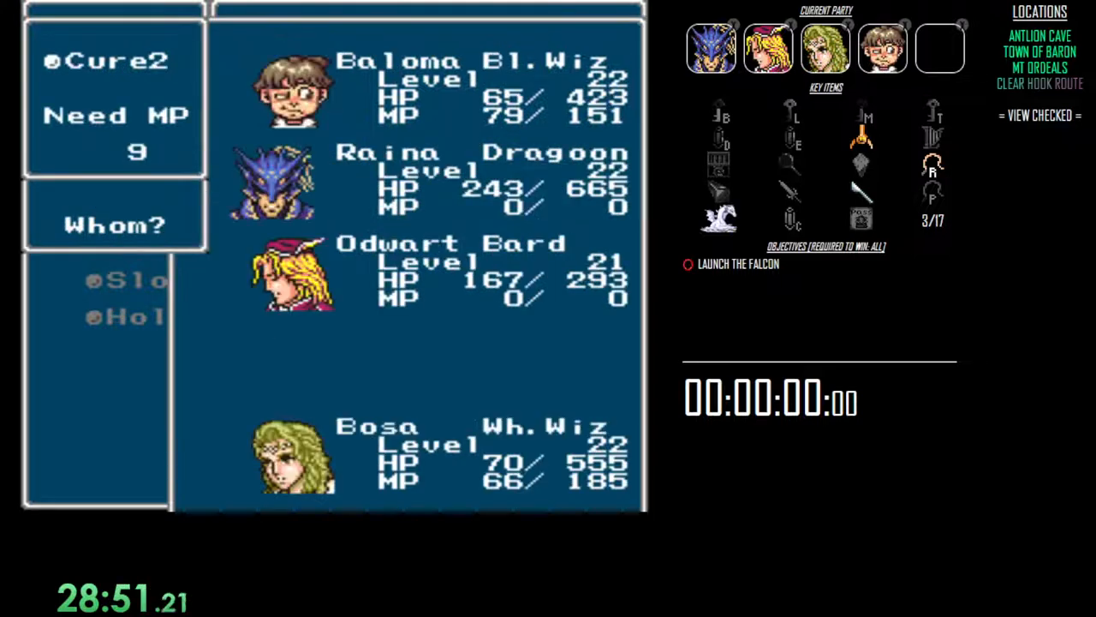
key("Return")
key("Return")
key("Return")
key("Return")
key("Down")
key("Down")
key("Down")
key("Return")
key("Escape")
key("Return")
key("Return")
key("Return")
key("Return")
key("Return")
key("Down")
key("Down")
key("Down")
key("Return")
key("Escape")
key("Escape")
key("Down")
key("Down")
key("Return")
key("Return")
key("Escape")
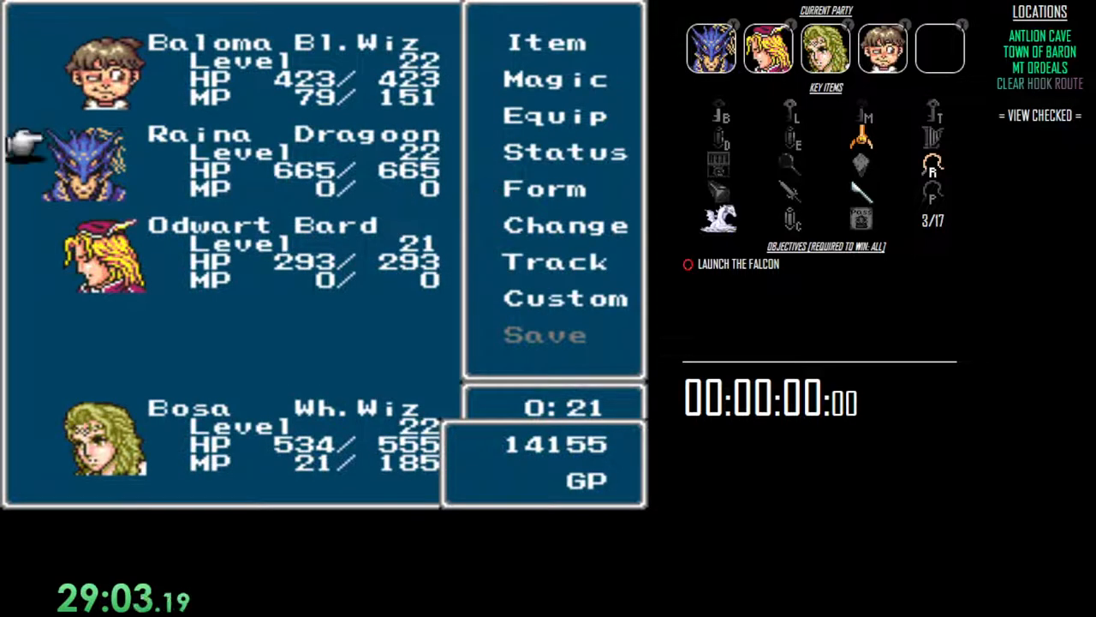
key("Up")
key("Up")
key("Up")
key("Up")
Return to the item inventory and use a Siren to summon another Lilith battle.
key("Return")
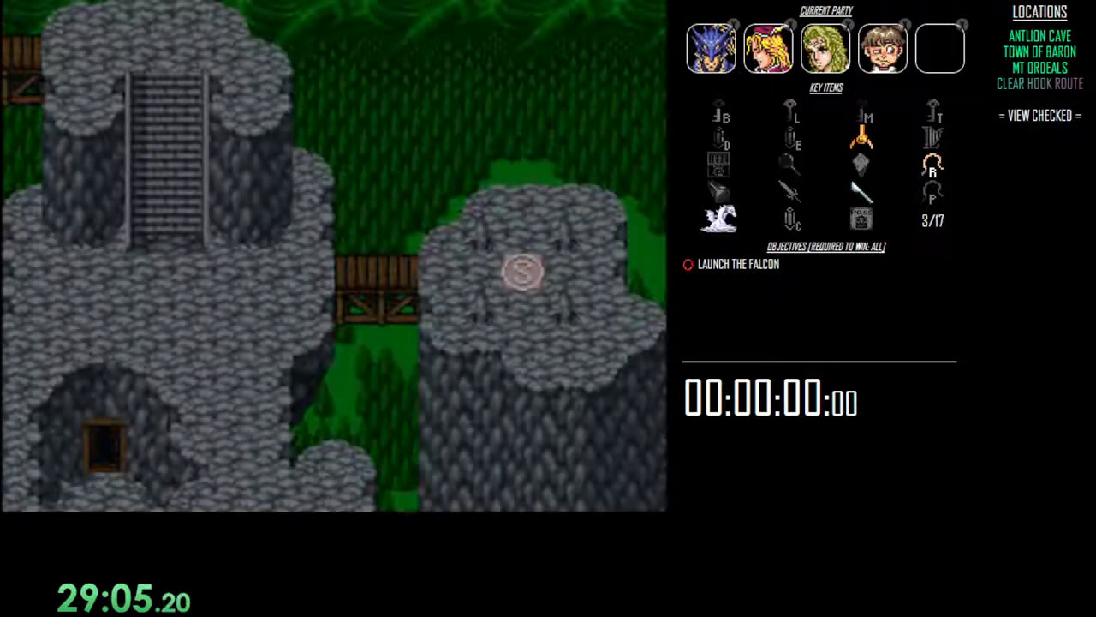
key("Return")
key("Return")
key("Escape")
key("Escape")
key("Return")
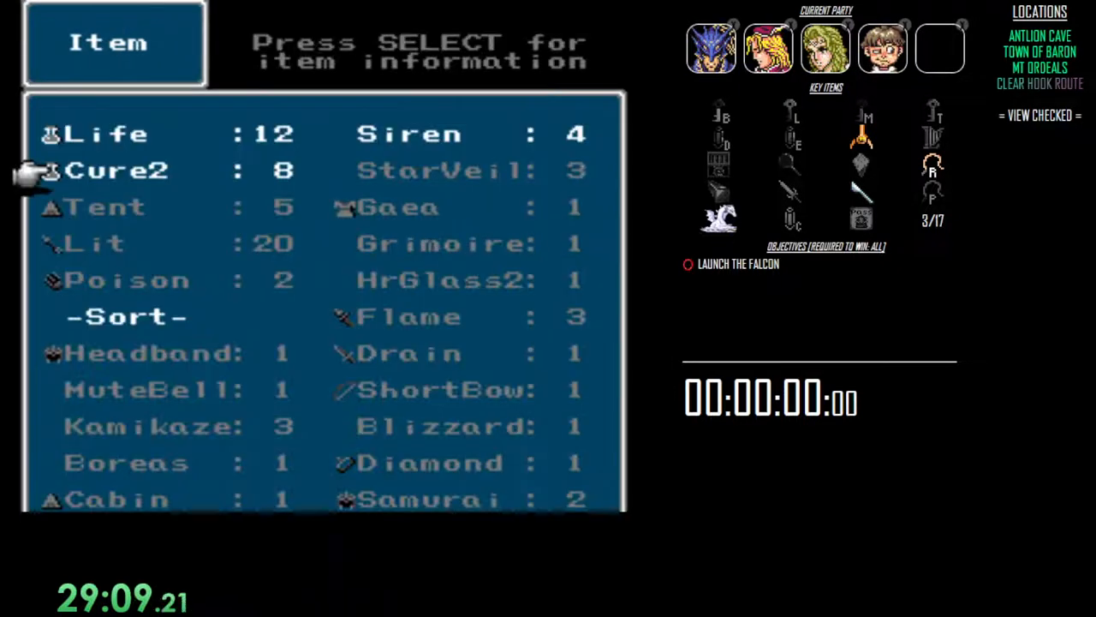
key("Right")
key("Return")
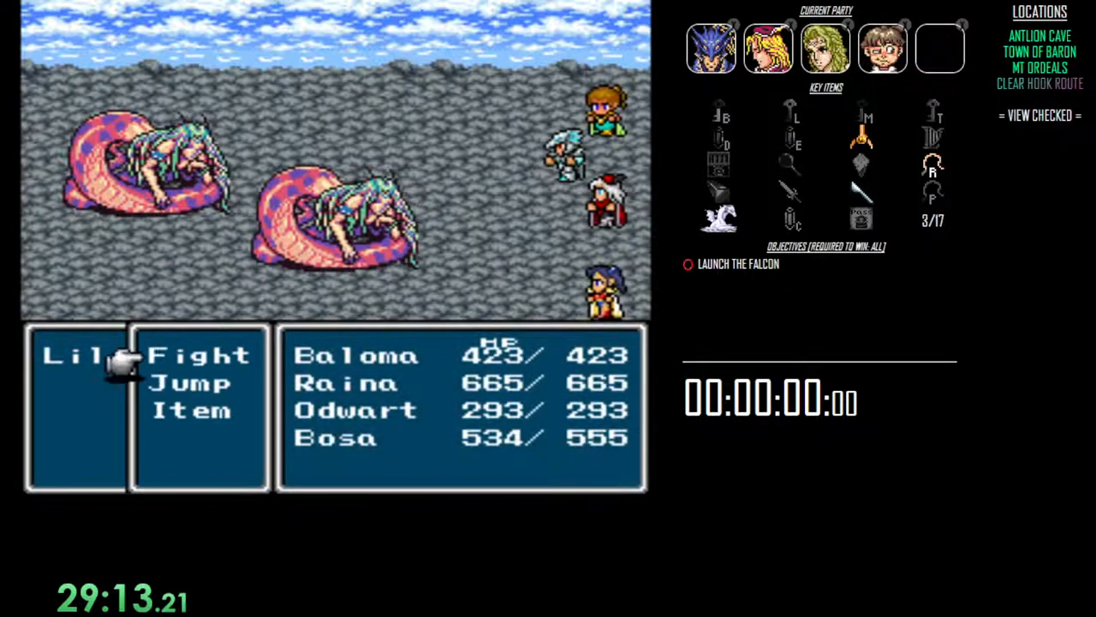
Win the second Lilith battle with Raina's Jump, Bosa attacking and Baloma's black magic.
key("Return")
key("Return")
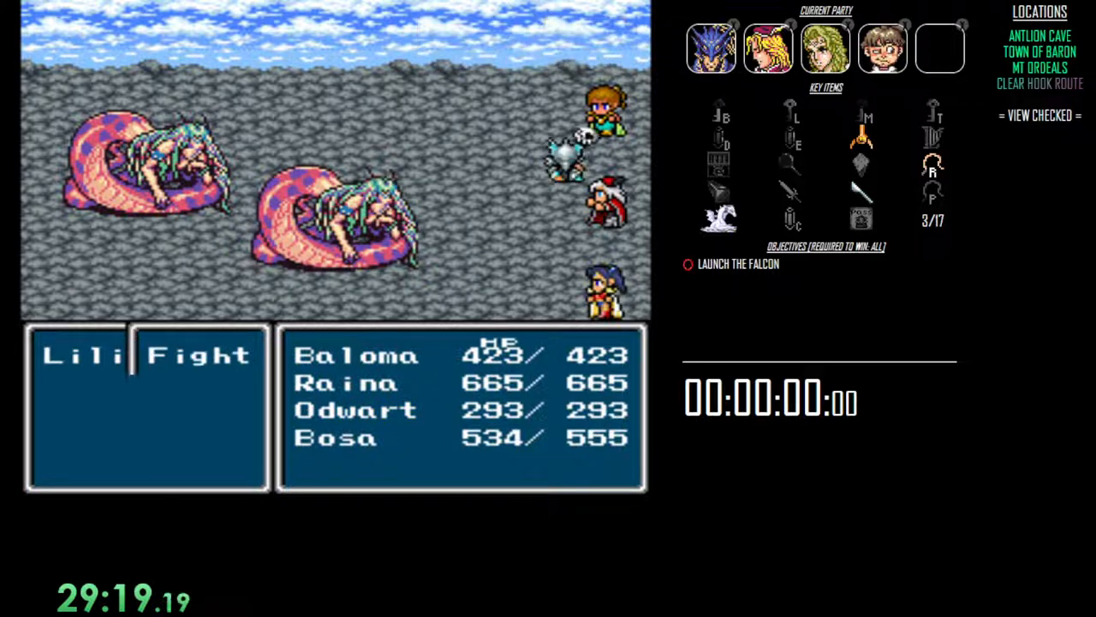
key("Down")
key("Return")
key("Escape")
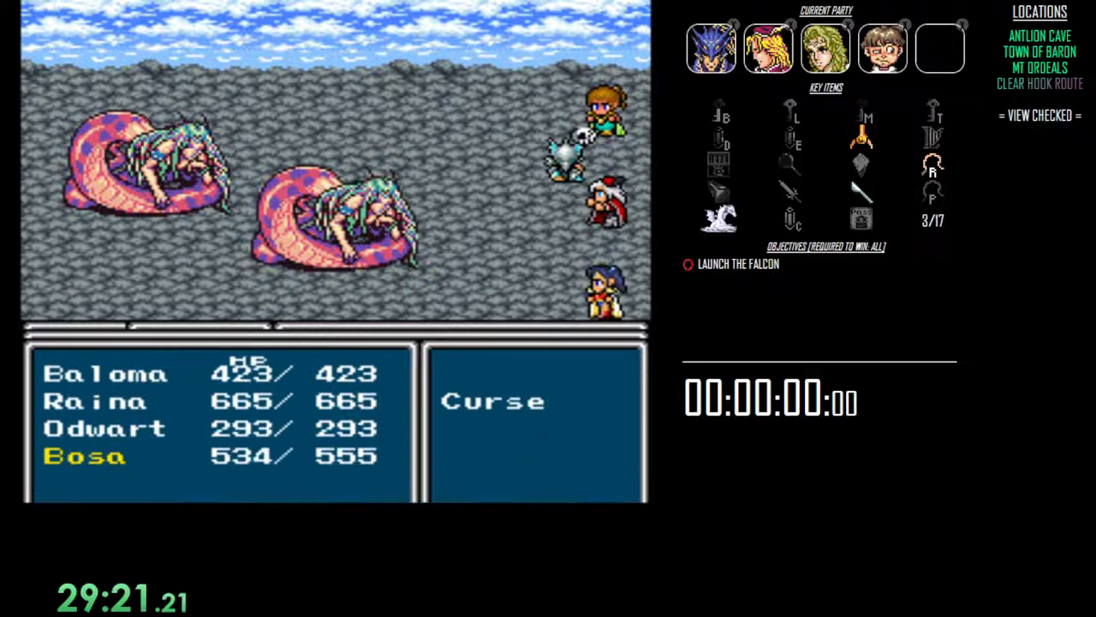
key("Return")
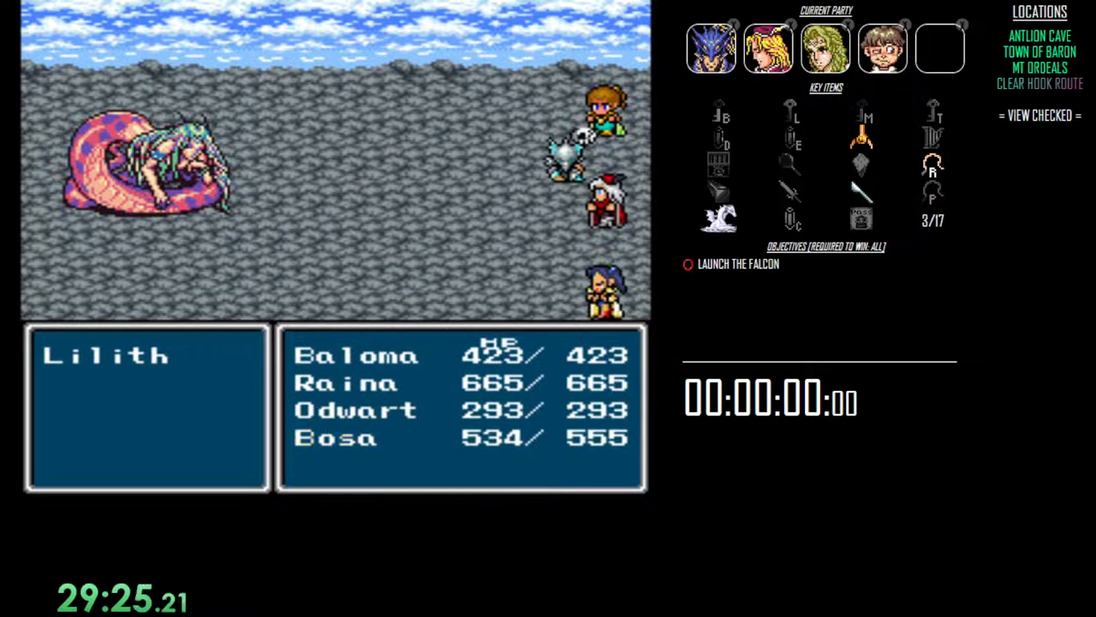
key("Down")
key("Return")
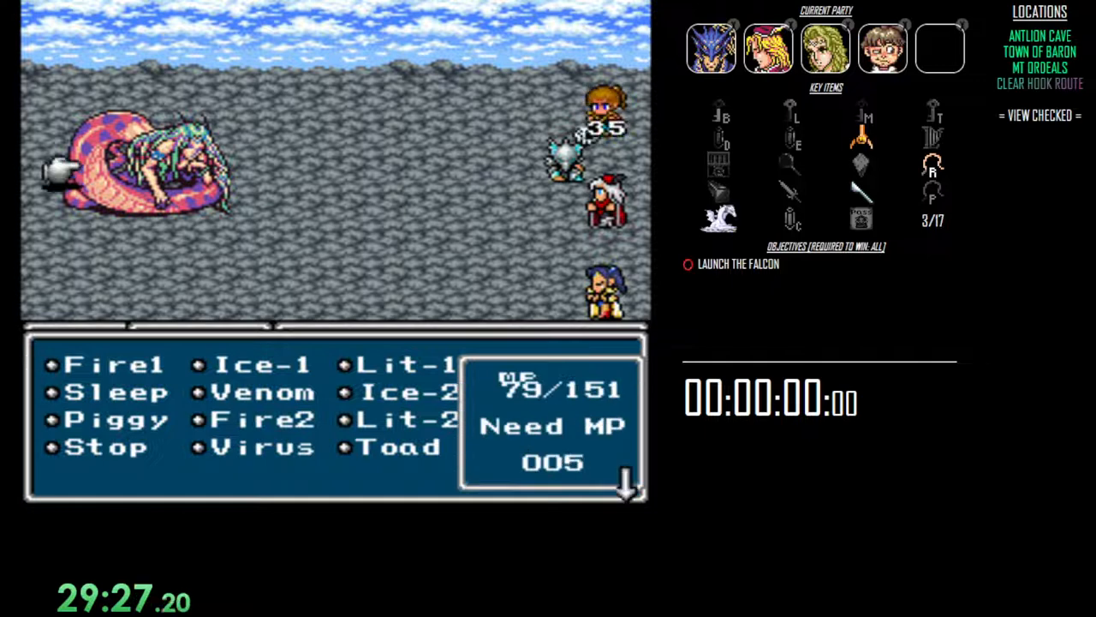
key("Return")
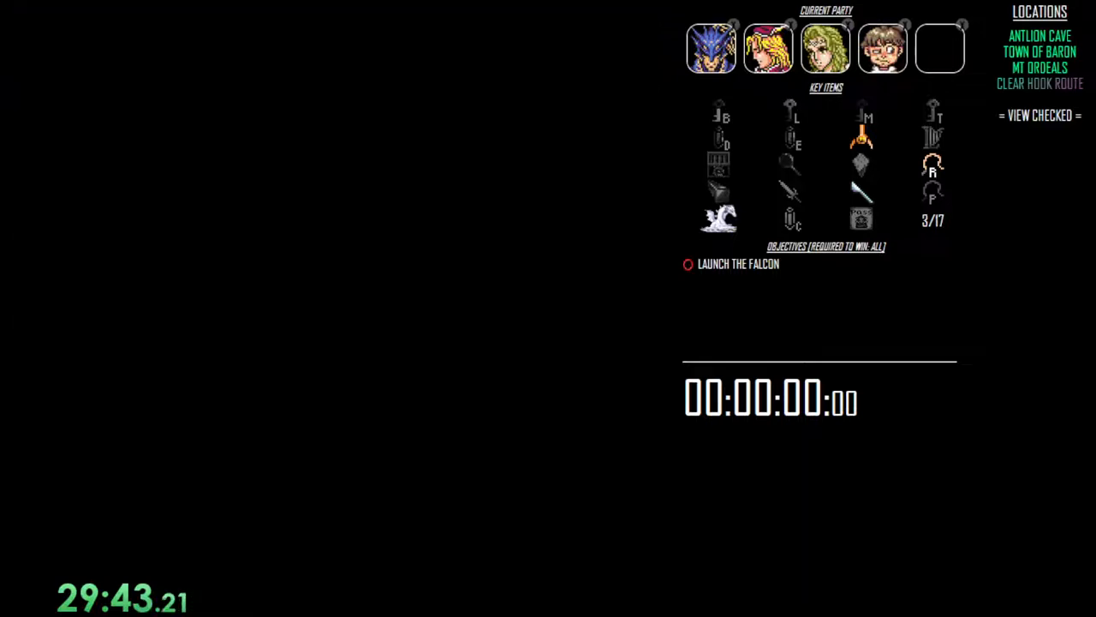
Walk across the mountain into the cliff doorway and start the Asura encounter.
key("Left")
key("Left")
key("Down")
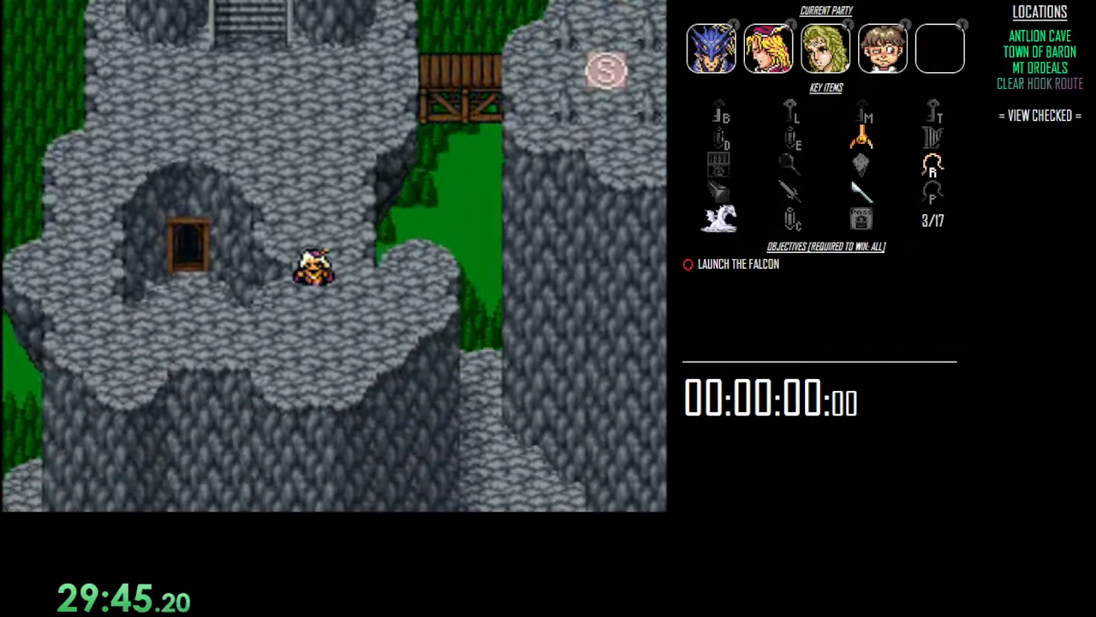
key("Up")
key("Up")
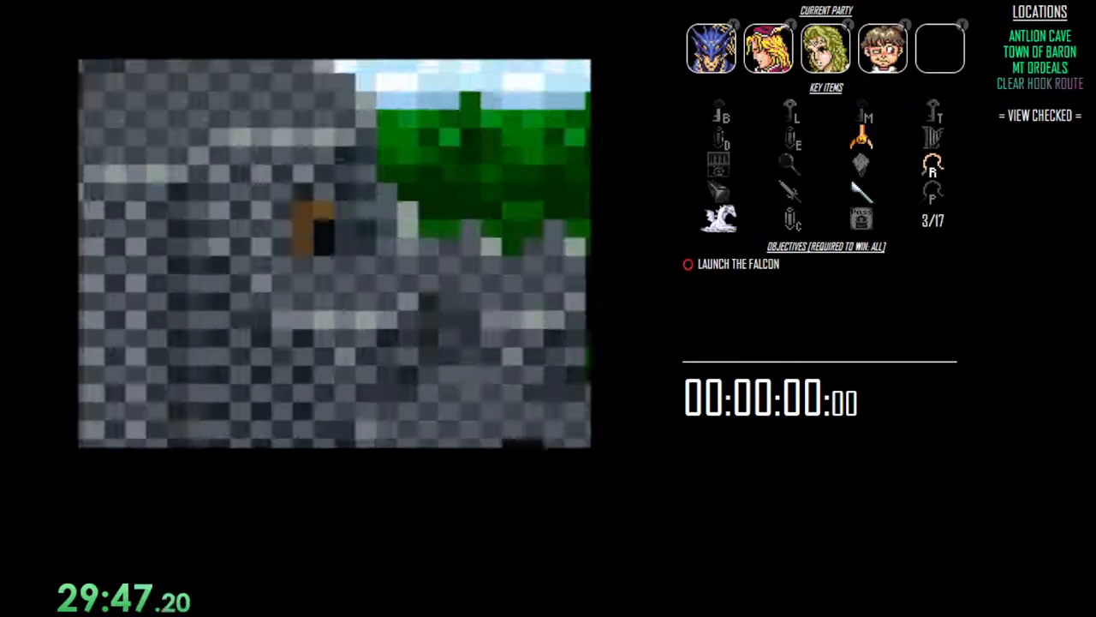
key("x")
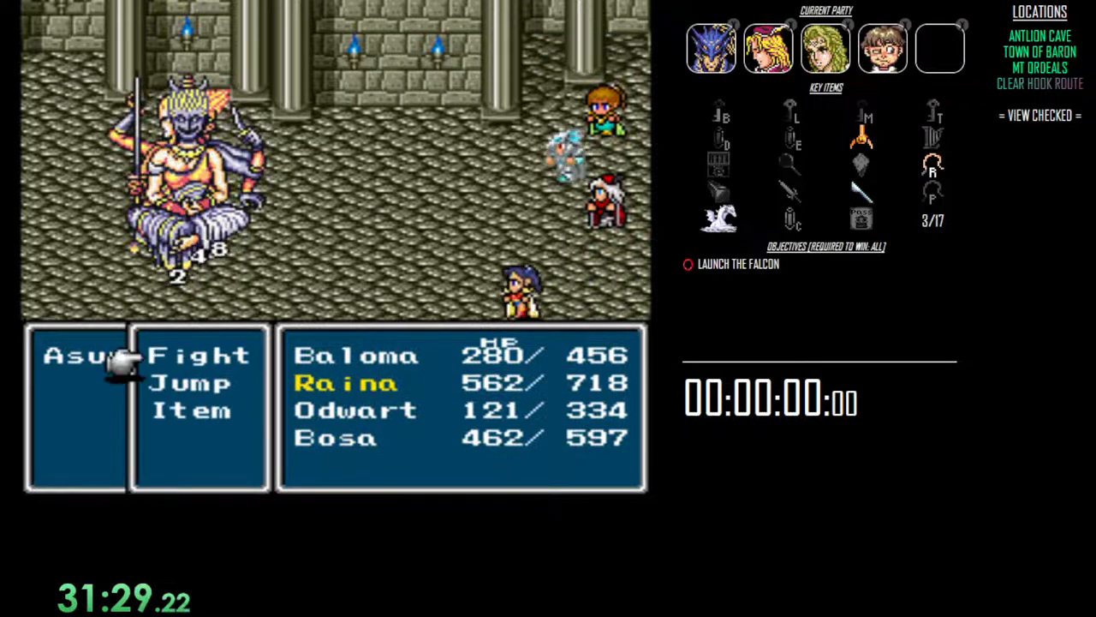
Give Raina her battle command against Asura and bring up the item list on Baloma's turn.
key("Return")
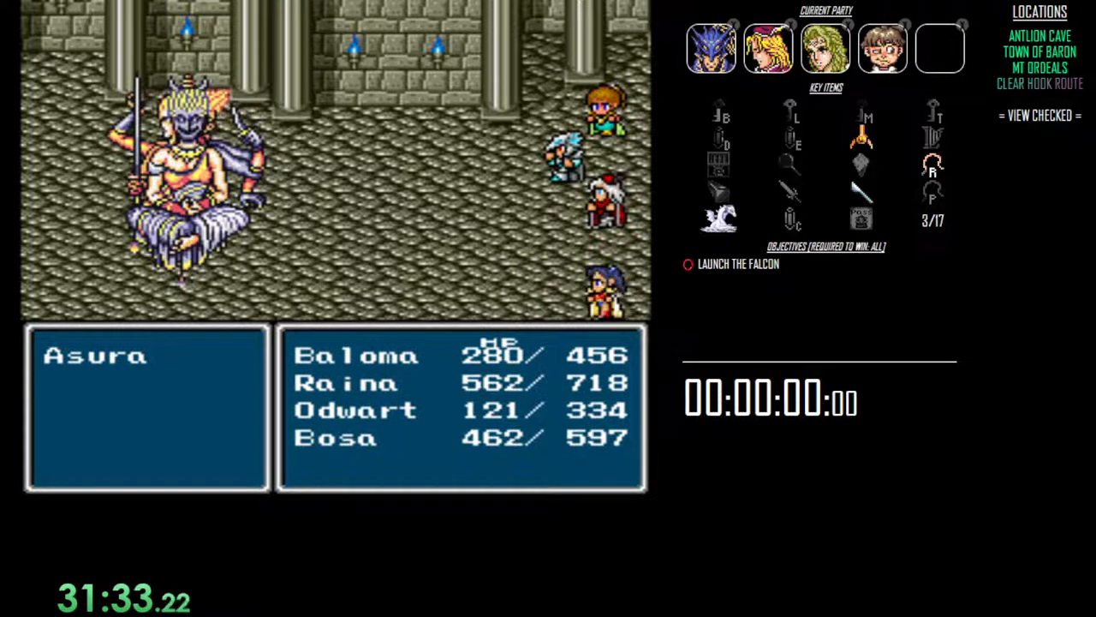
key("Down")
key("Down")
key("Down")
key("Return")
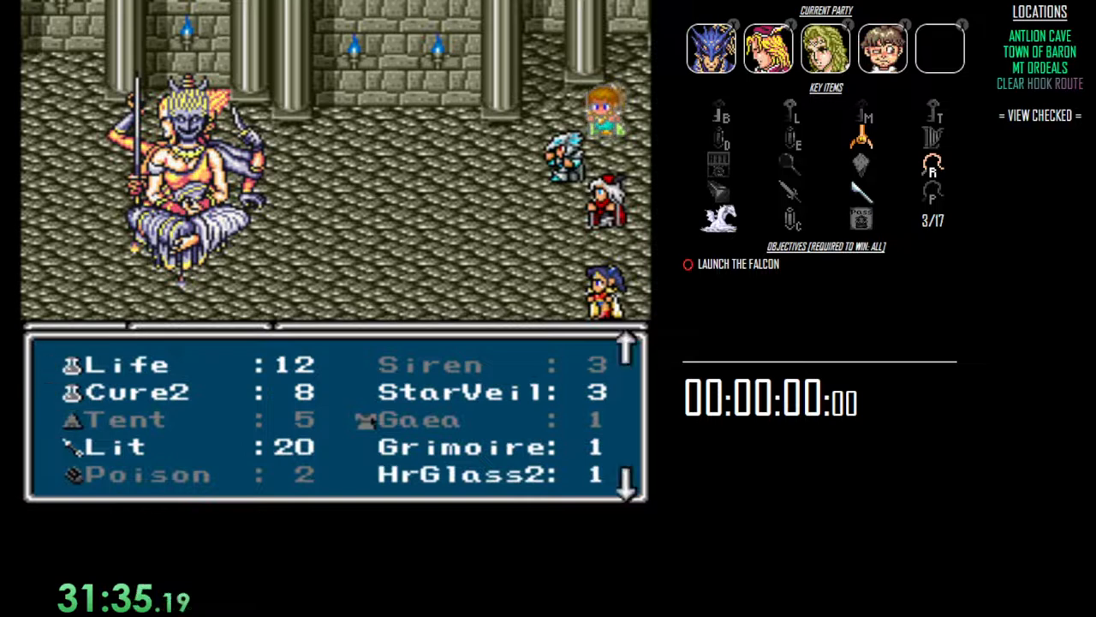
Close the item list and finish the Asura battle, collecting the Crystal and warping to the Baron inn.
key("Return")
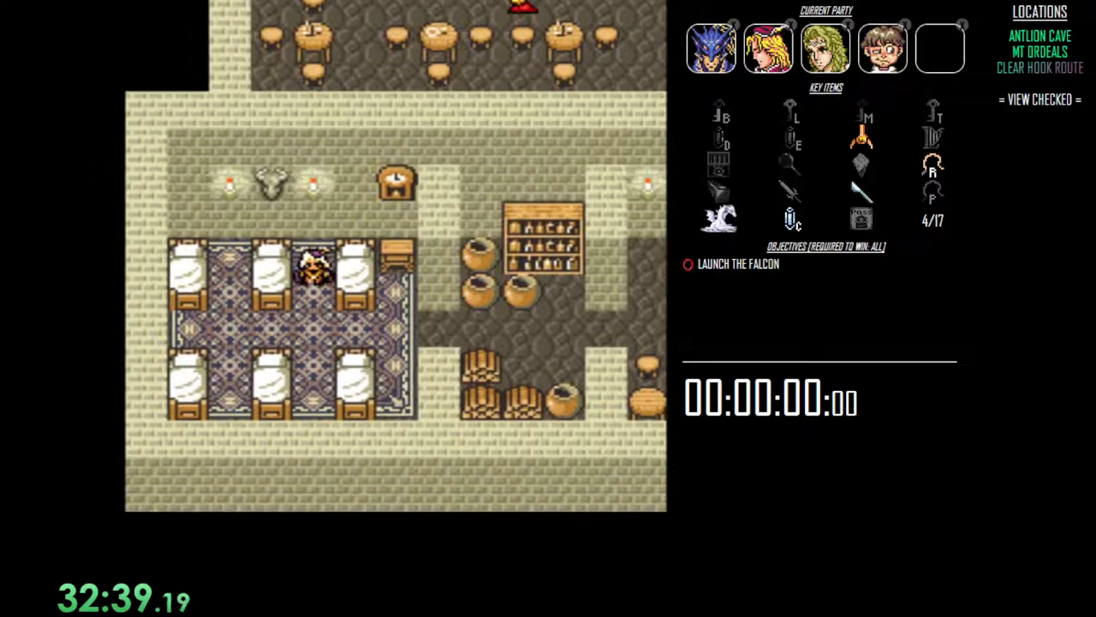
Leave the inn, walk left along the street and enter the town item shop.
key("Down")
key("Down")
key("Right")
key("Right")
key("Right")
key("Right")
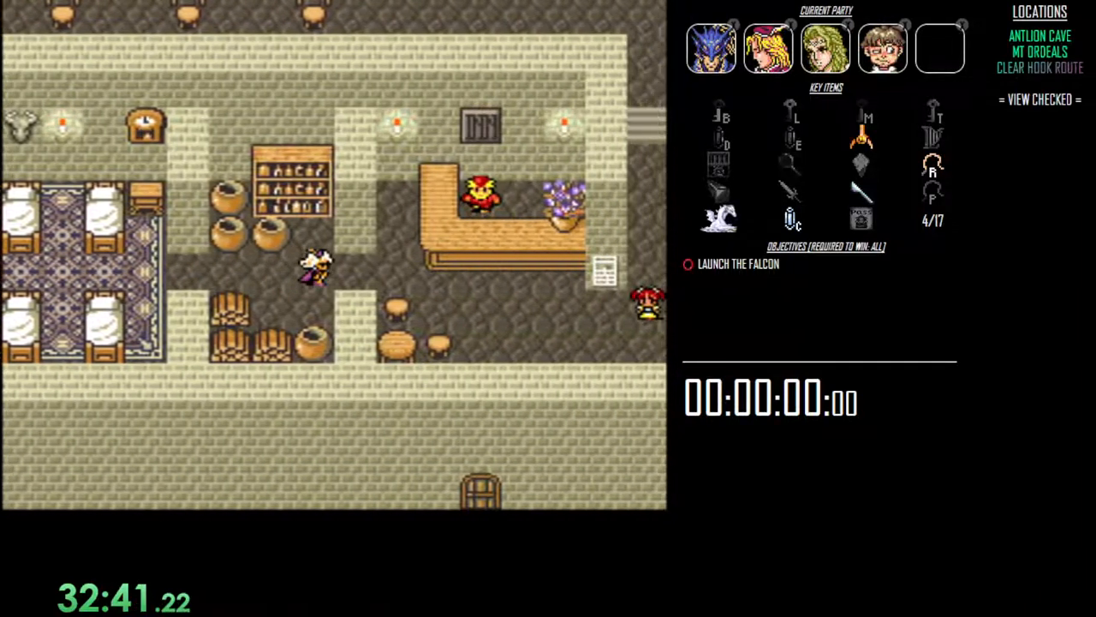
key("Right")
key("Right")
key("Right")
key("Right")
key("Right")
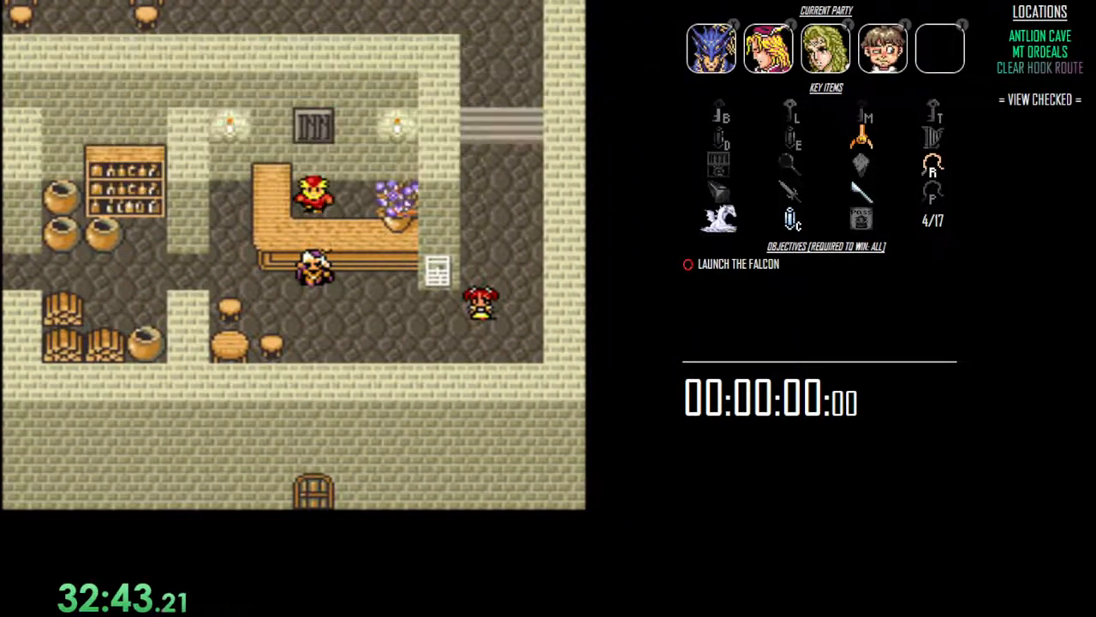
key("Down")
key("Down")
key("Down")
key("Down")
key("Down")
key("Down")
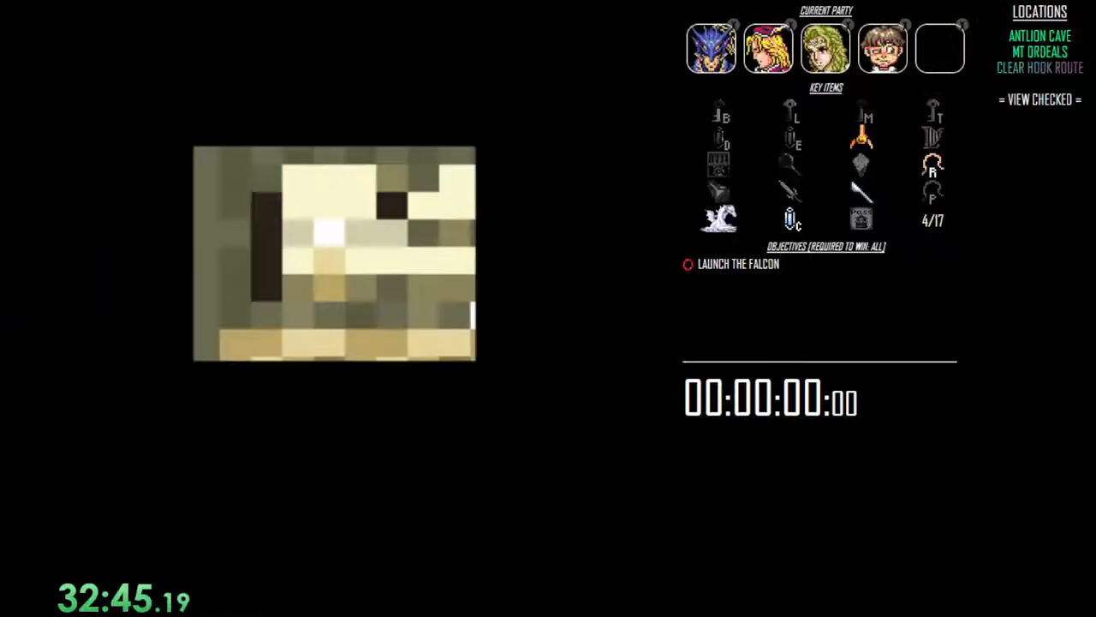
key("Left")
key("Left")
key("Left")
key("Left")
key("Left")
key("Left")
key("Up")
key("Up")
key("Up")
key("Up")
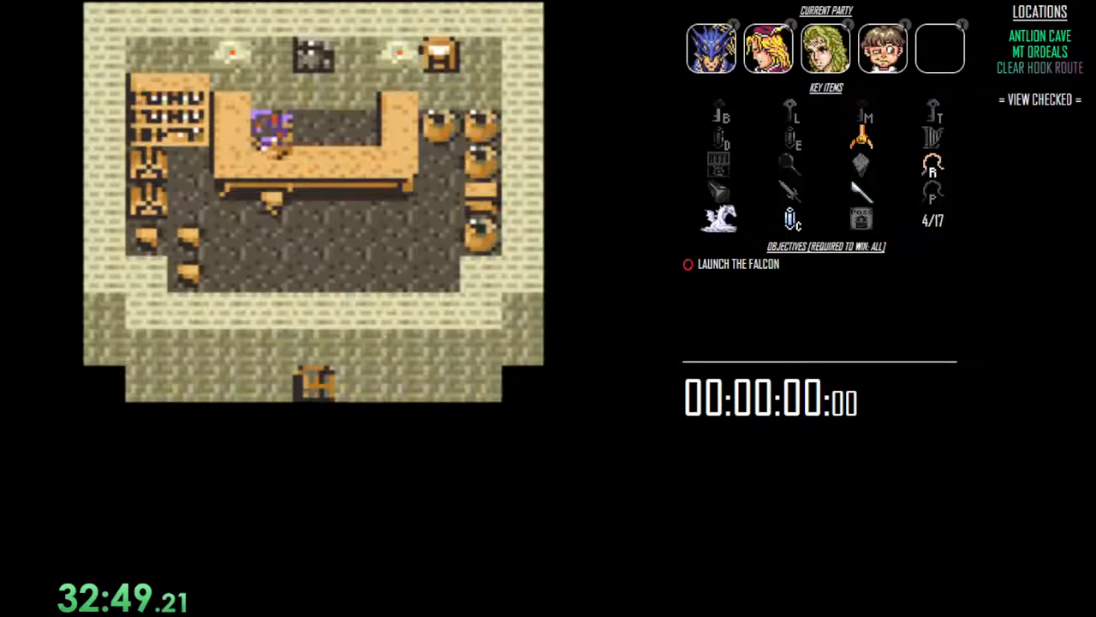
key("Up")
key("Up")
Buy an Ether2 for 5000 GP, leave the shop and walk out of town to the airship.
key("Return")
key("Return")
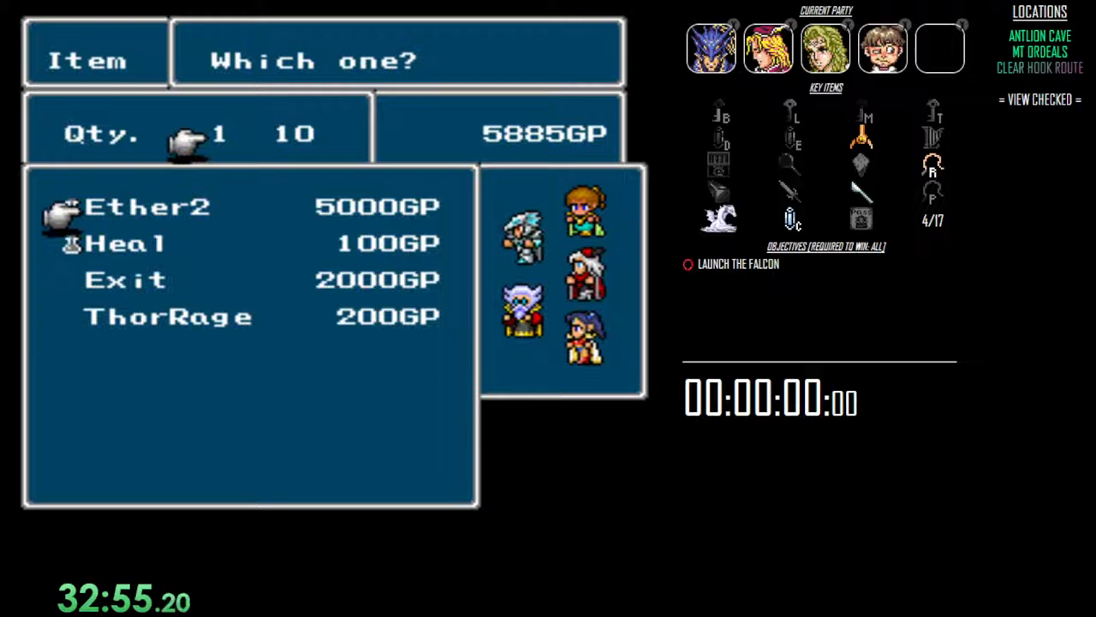
key("Return")
key("Escape")
key("Down")
key("Down")
key("Down")
key("Down")
key("Down")
key("Down")
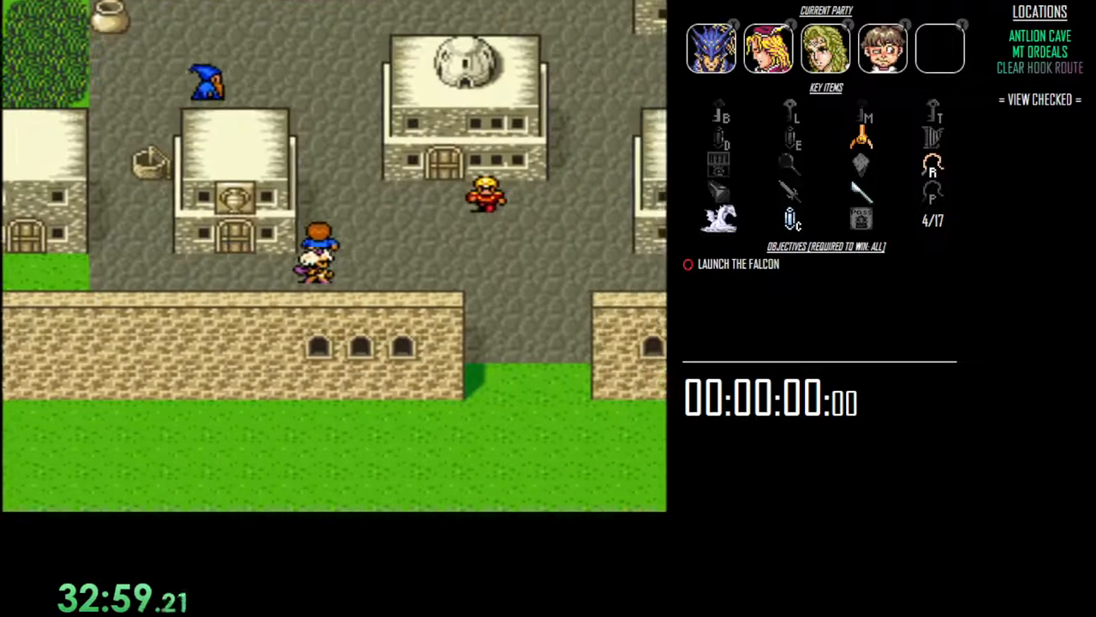
key("Down")
key("Down")
key("Down")
key("Down")
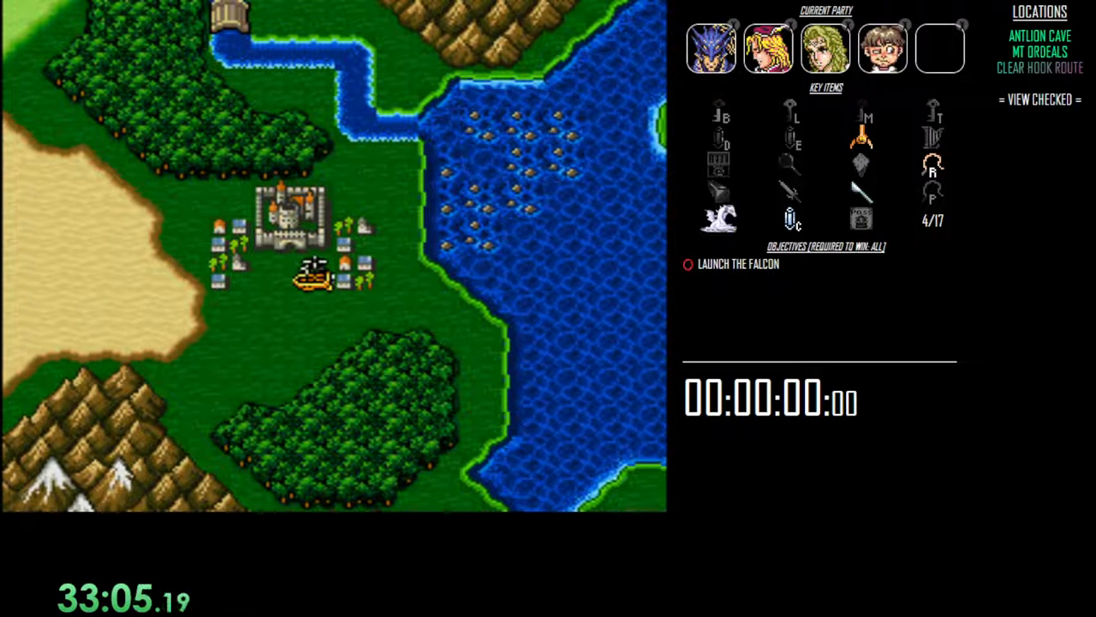
Fly the airship south over the ocean, land, and drive the hovercraft into the cave entrance.
key("a")
key("Left")
key("Left")
key("Left")
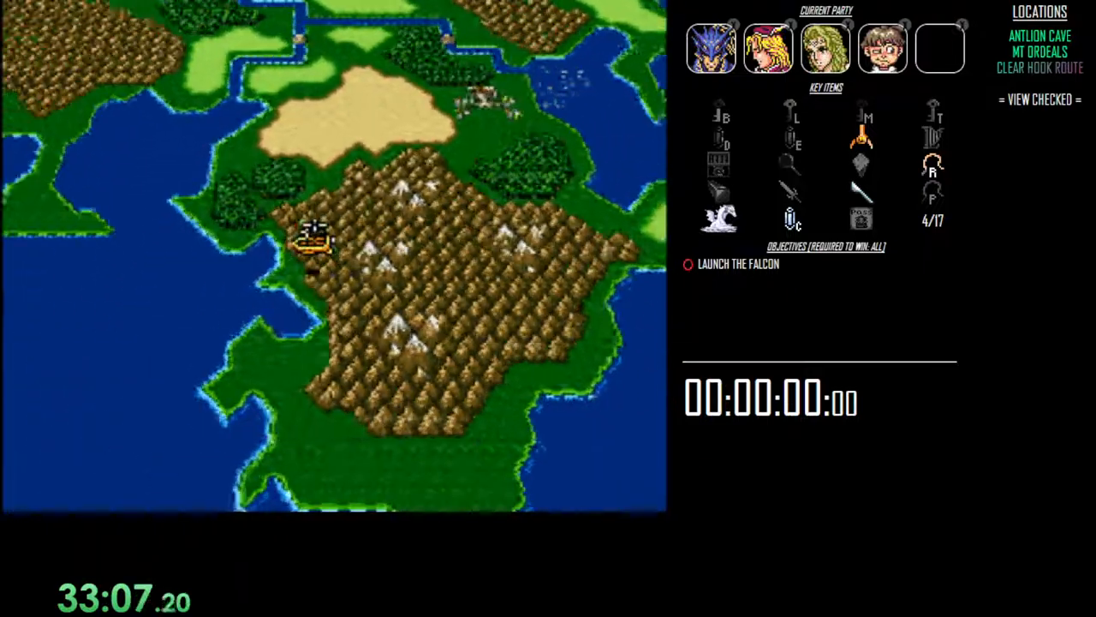
key("Down")
key("Down")
key("Down")
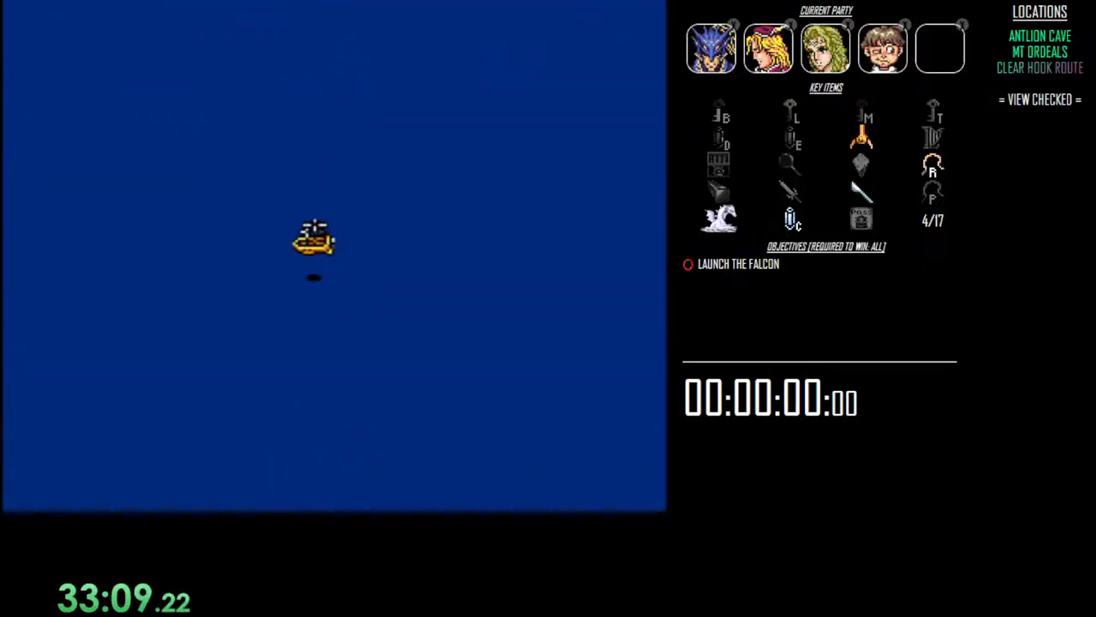
key("Down")
key("Down")
key("a")
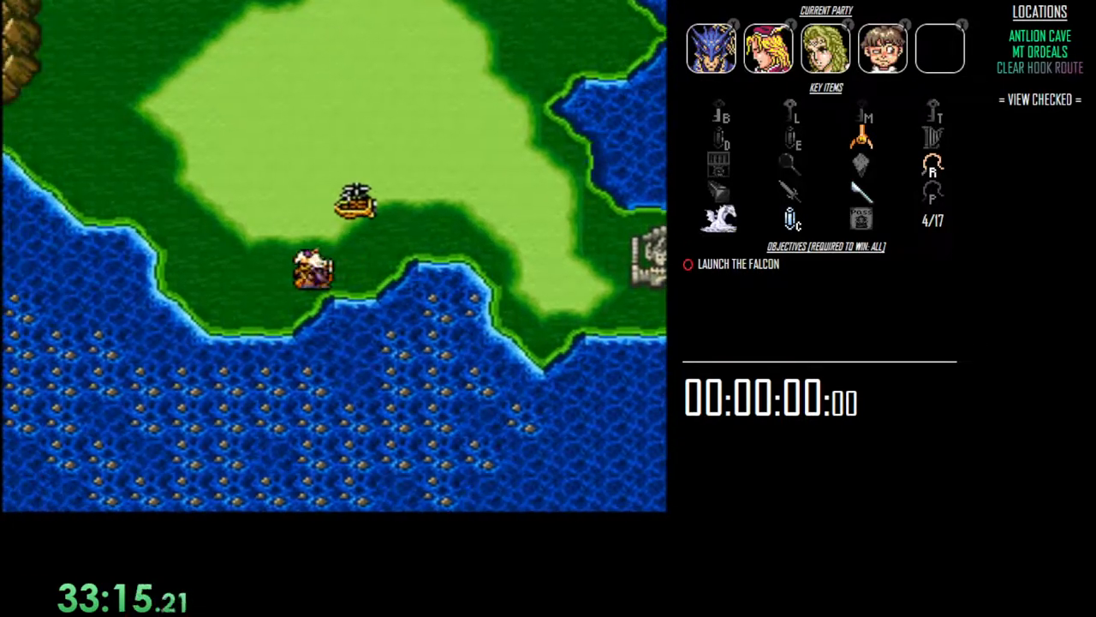
key("Down")
key("Down")
key("Down")
key("Left")
key("Left")
key("Up")
key("Up")
key("Up")
key("Up")
key("Up")
key("Up")
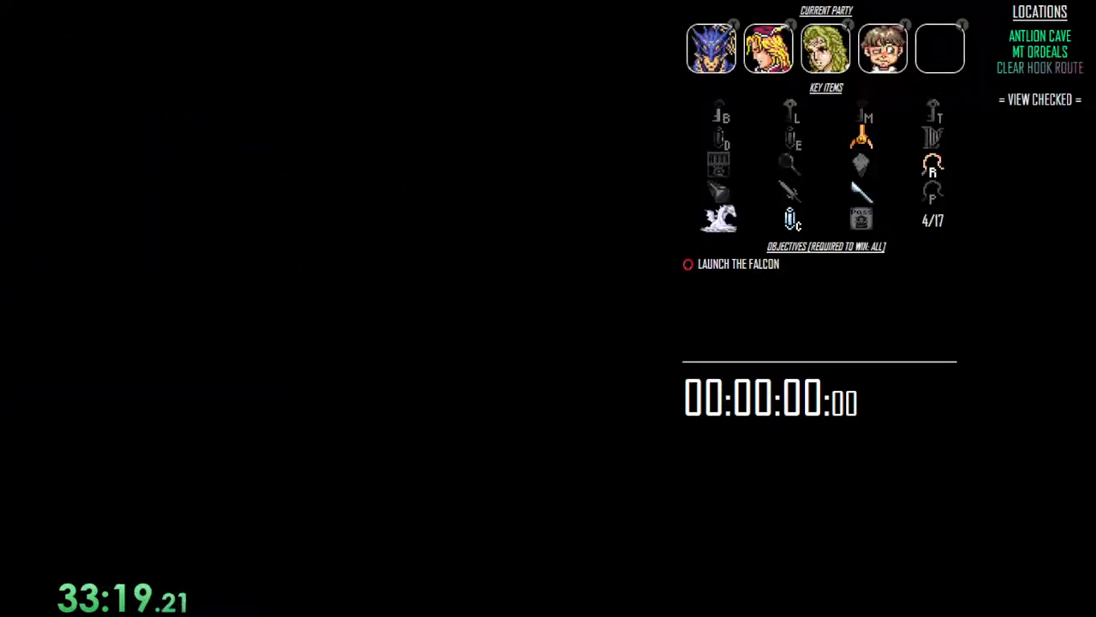
Walk through the cave past the bridge and river, down the stairs to the armor shop, and talk to the shopkeeper to sell.
key("Down")
key("Down")
key("Down")
key("Down")
key("Down")
key("Left")
key("Left")
key("Left")
key("Left")
key("Down")
key("Down")
key("Down")
key("Down")
key("Down")
key("Down")
key("Left")
key("Left")
key("Left")
key("Left")
key("Down")
key("Left")
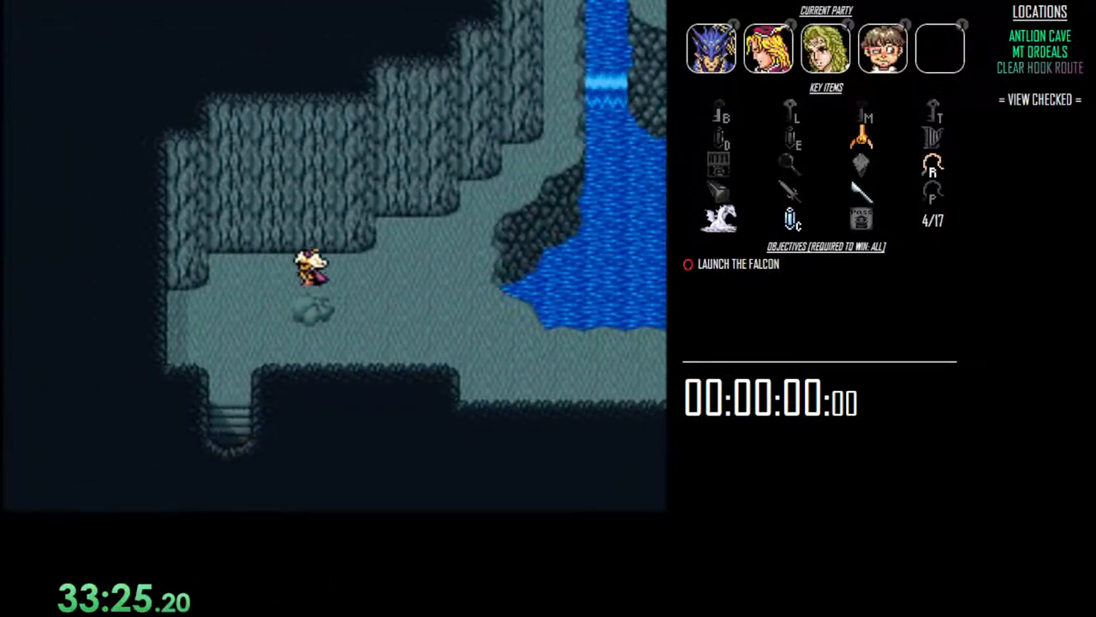
key("Left")
key("Left")
key("Down")
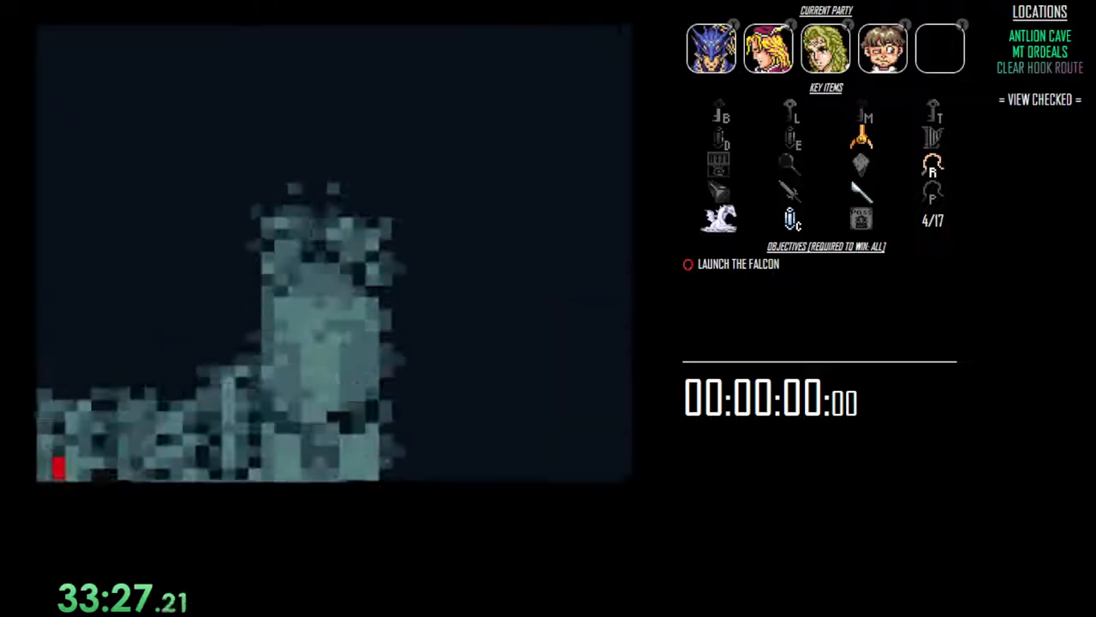
key("Down")
key("Down")
key("Down")
key("Right")
key("Right")
key("Right")
key("Right")
key("Right")
key("Up")
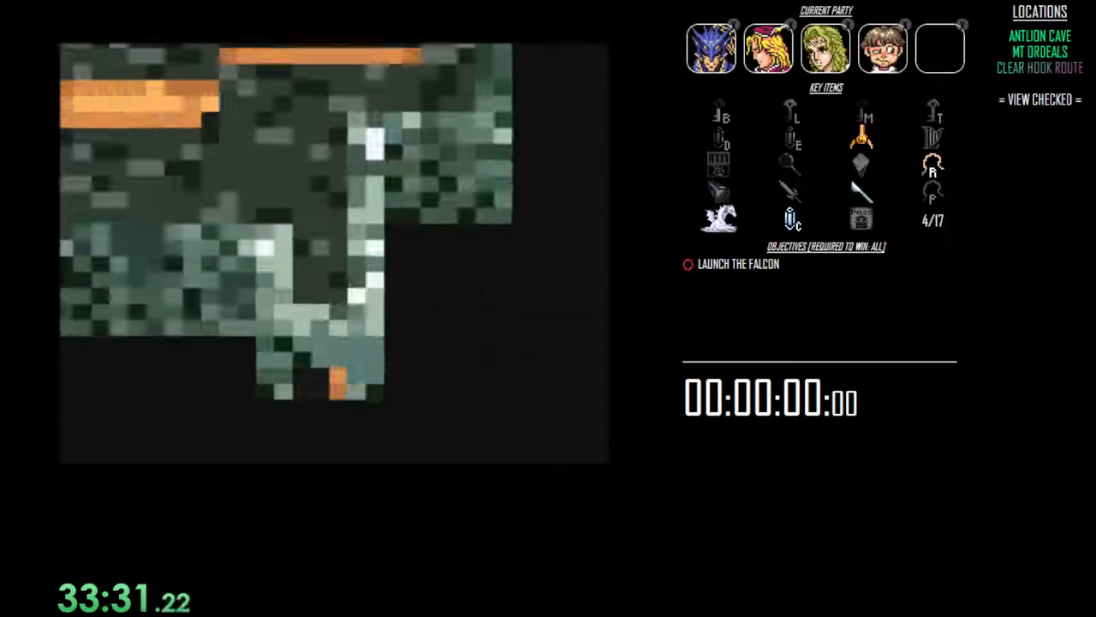
key("Up")
key("Up")
Sell the spare Flame, Drain, Kamikaze and Samurai items to the armor shopkeeper.
key("Return")
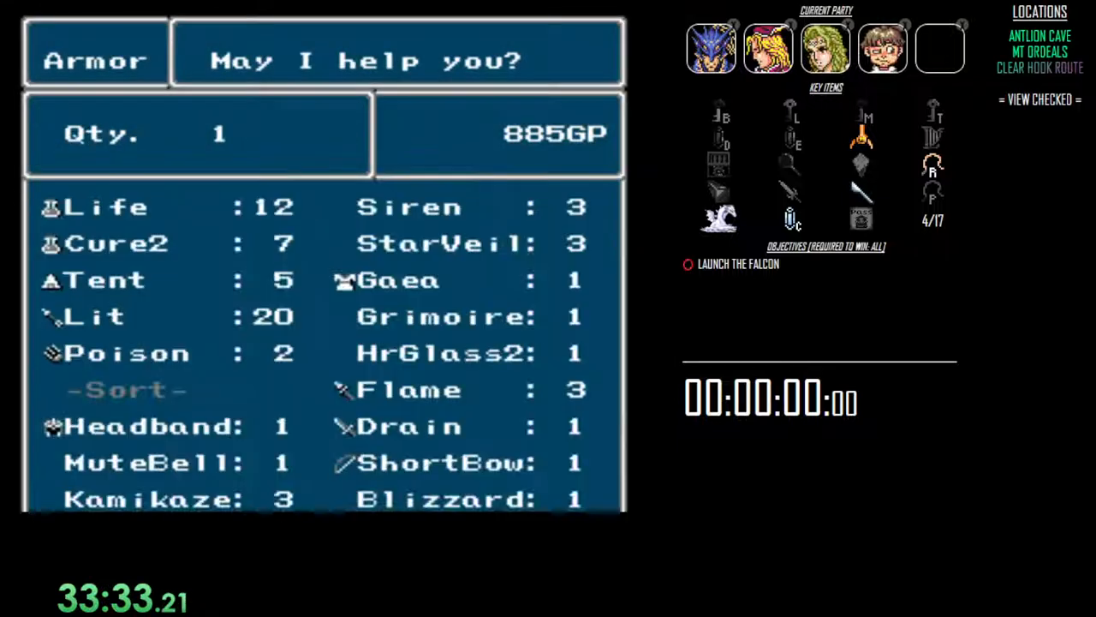
key("Down")
key("Down")
key("Down")
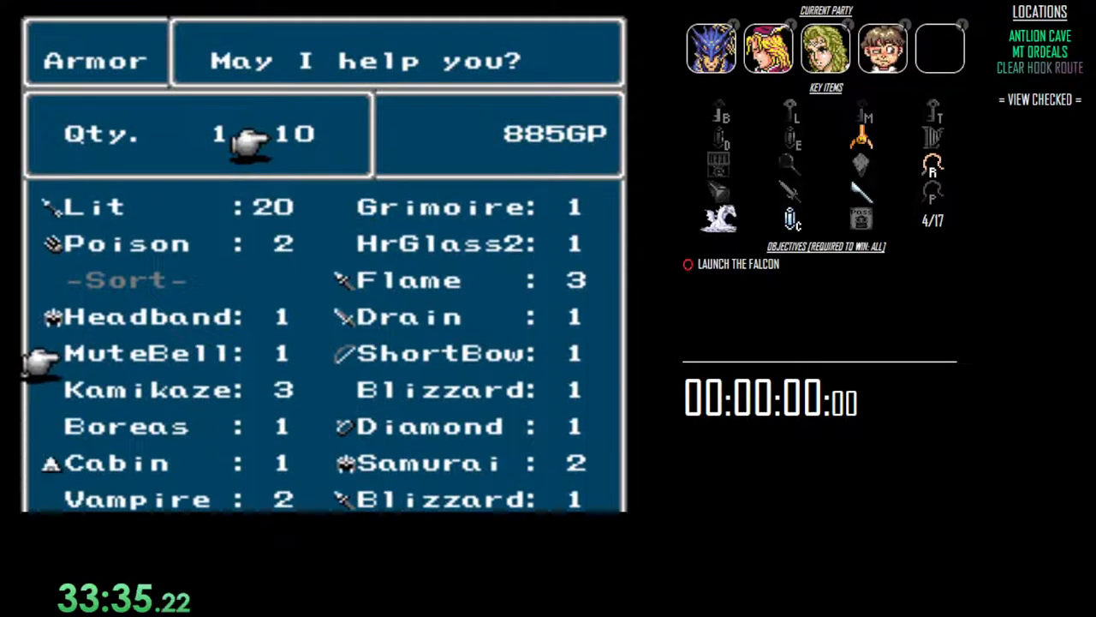
key("Return")
key("Return")
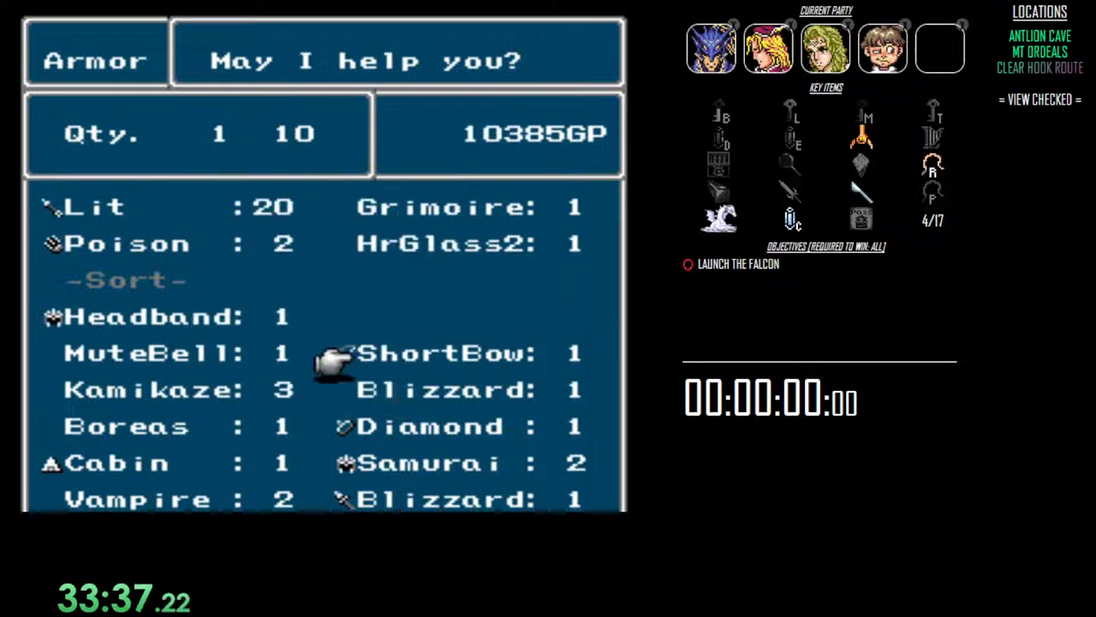
key("Down")
key("Down")
key("Down")
key("Return")
key("Return")
key("Down")
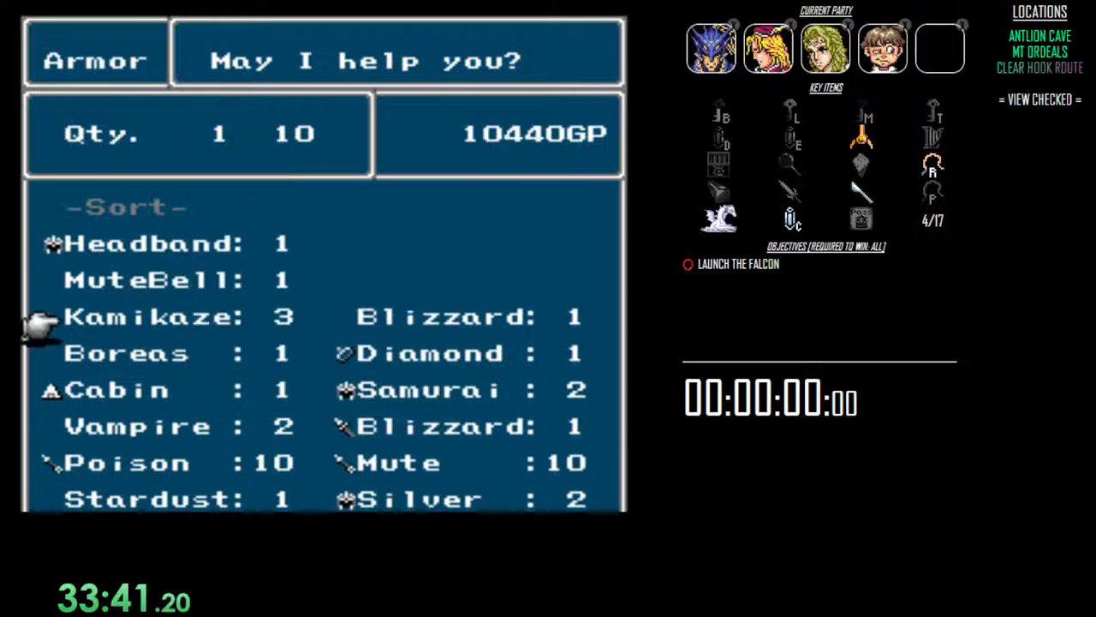
key("Down")
key("Down")
key("Down")
key("Down")
key("Up")
key("Up")
key("Return")
key("Return")
key("Down")
key("Down")
key("Down")
key("Up")
key("Right")
key("Return")
key("Return")
key("Down")
key("Down")
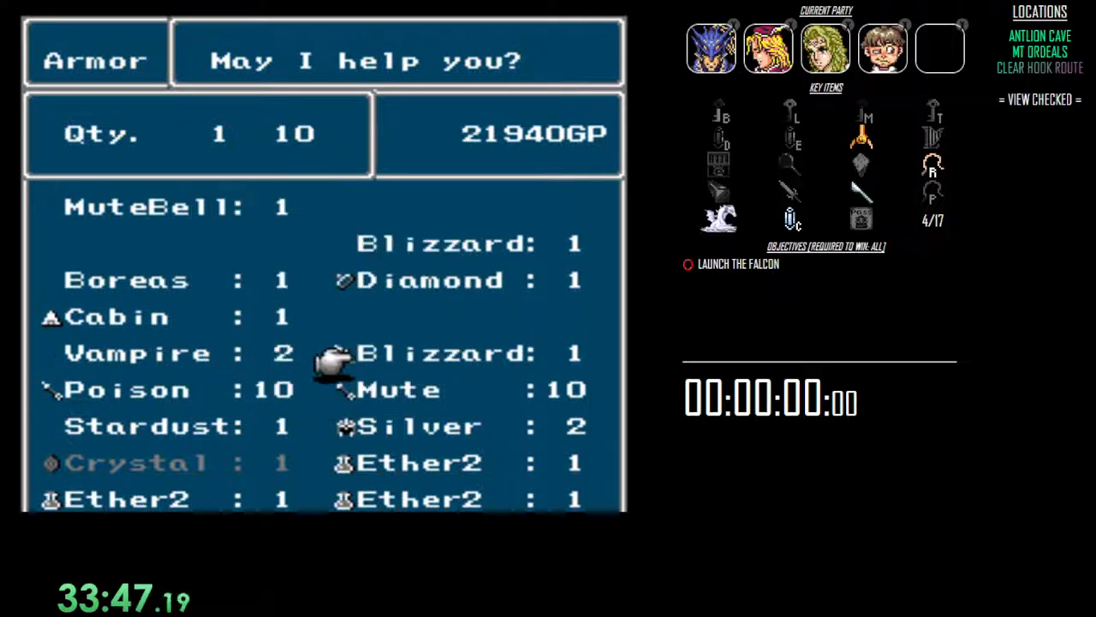
key("Down")
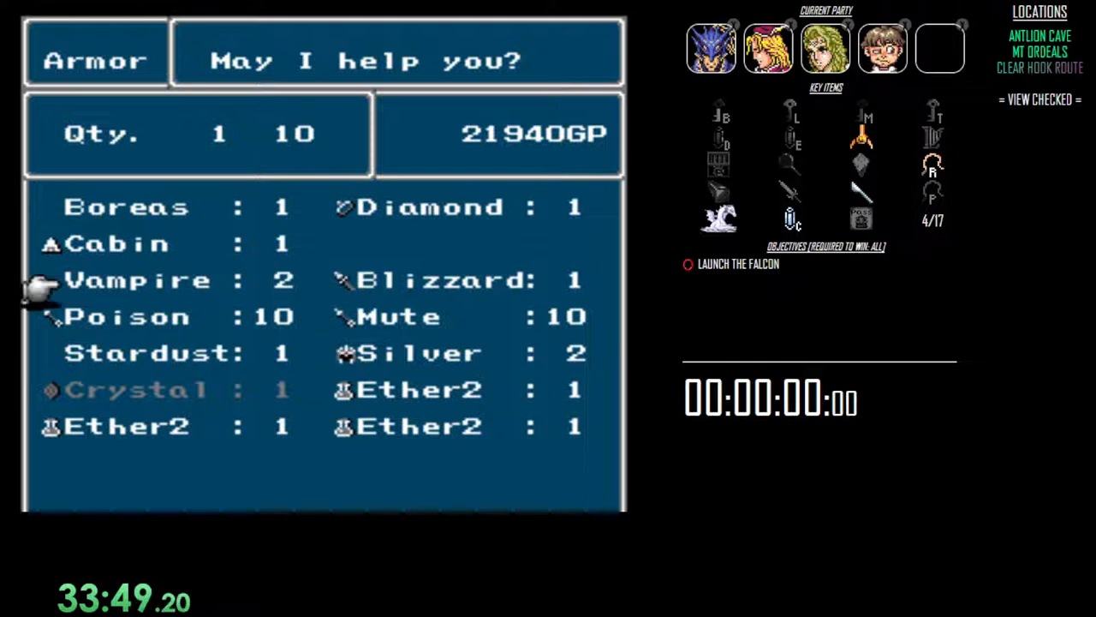
Sell the Poison and Silver items, bringing gold to 23610 GP, and finish selling.
key("Up")
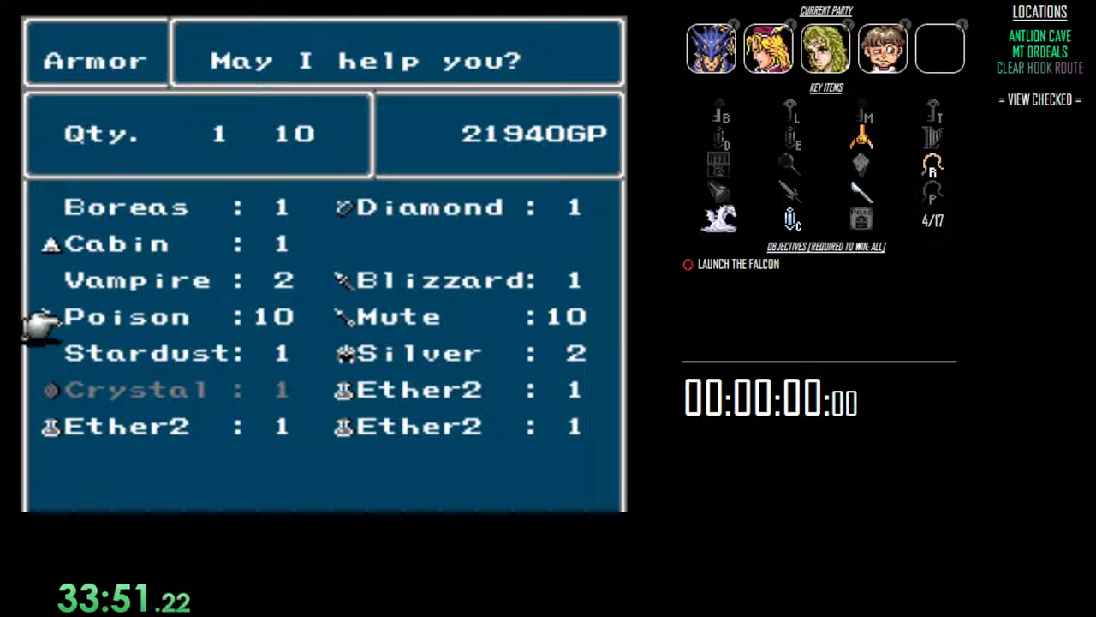
key("Return")
key("Return")
key("Down")
key("Right")
key("Return")
key("Return")
key("Left")
key("Up")
key("Up")
key("Escape")
Buy the Black armor for 20000 GP and walk out of the shop.
key("Return")
key("Return")
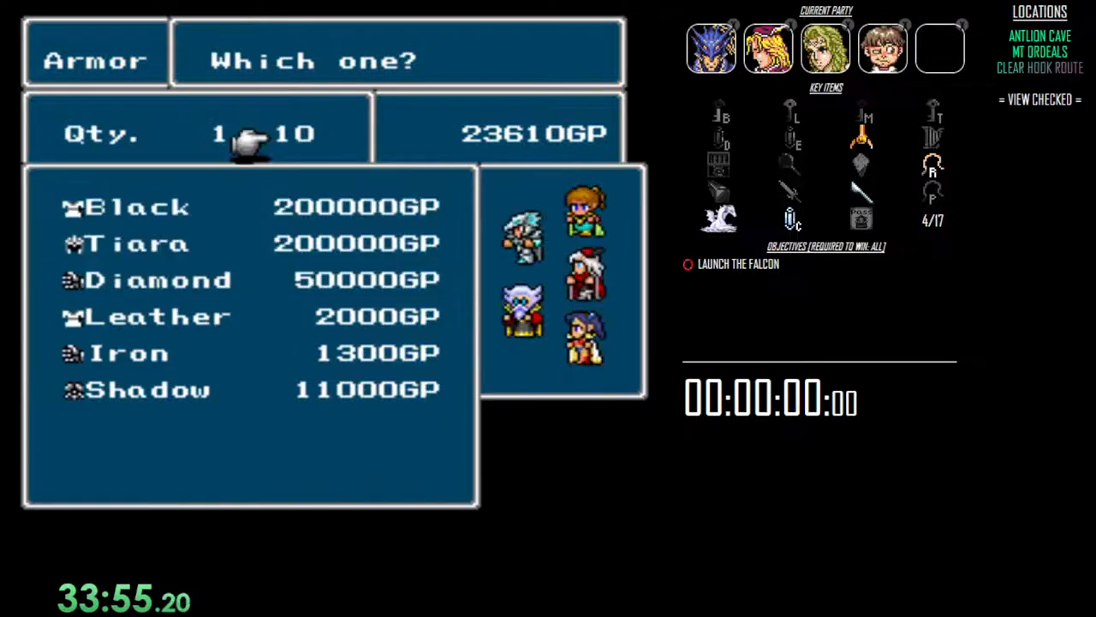
key("Return")
key("Return")
key("Return")
key("Escape")
key("Escape")
key("Down")
key("Down")
key("Down")
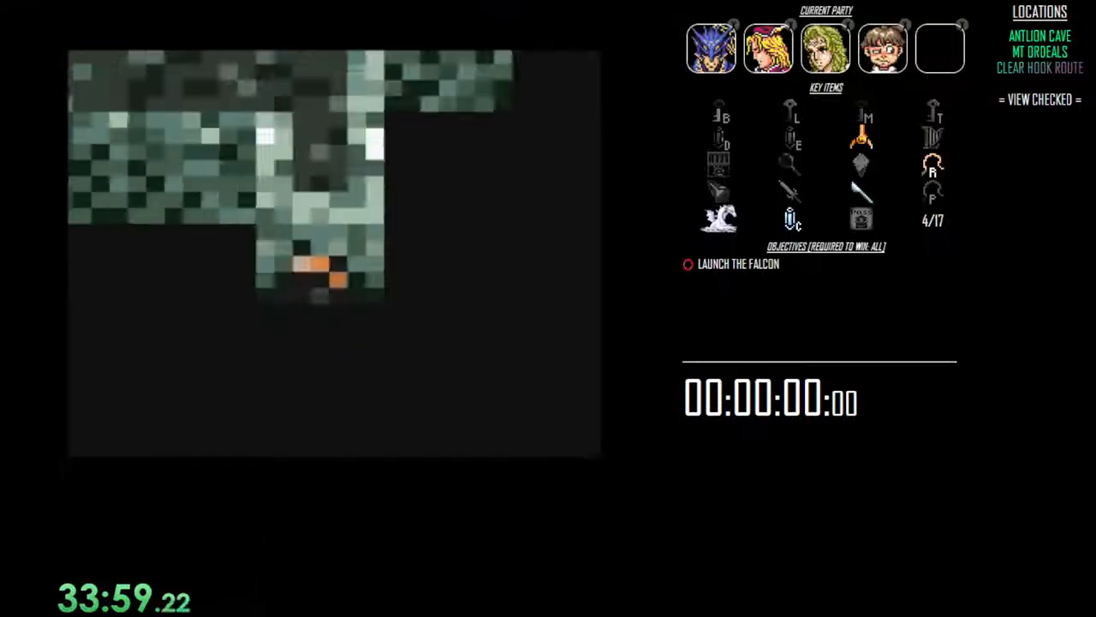
Walk out of the cave town and follow the cave passages upward.
key("Down")
key("Down")
key("Down")
key("Down")
key("Down")
key("Down")
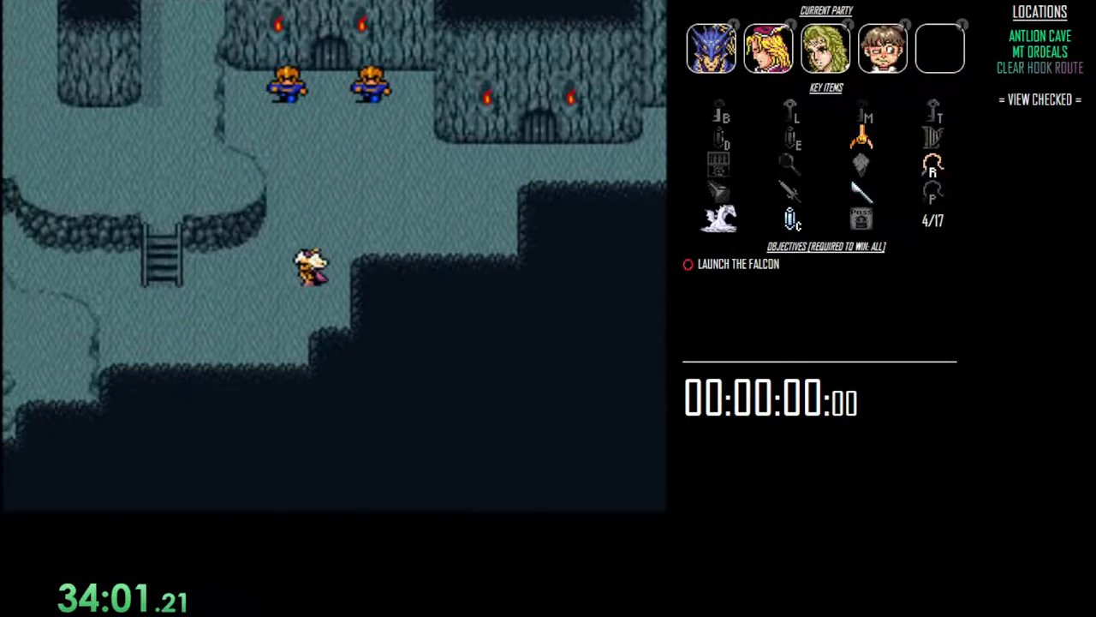
key("Down")
key("Down")
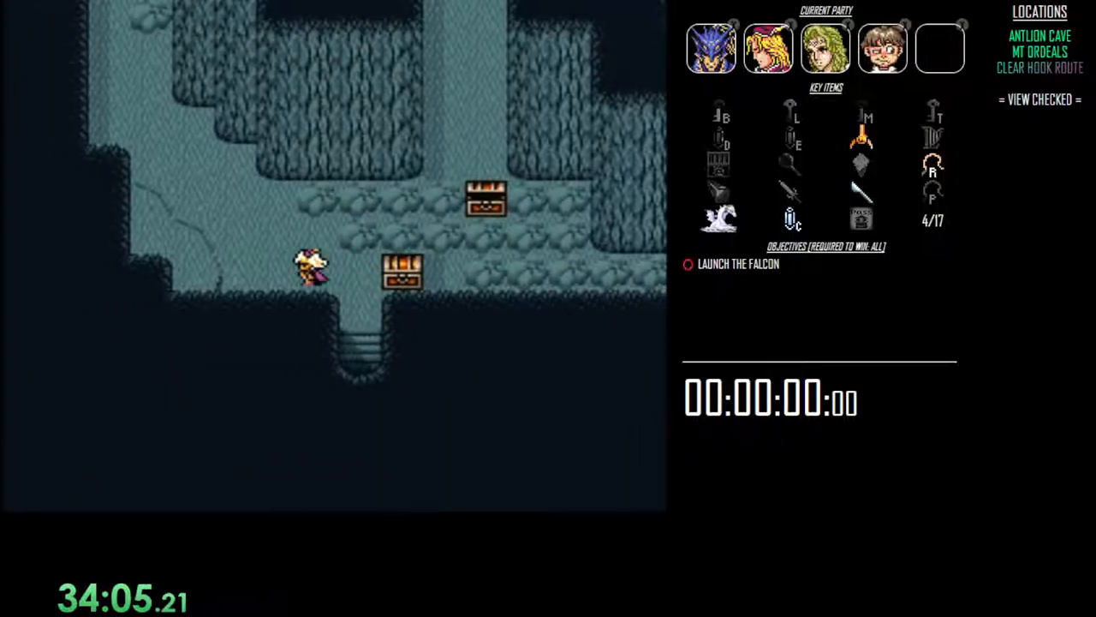
key("Left")
key("Left")
key("Left")
key("Left")
key("Left")
key("Left")
key("Up")
key("Up")
key("Up")
key("Up")
key("Up")
key("Up")
key("Up")
key("Up")
key("Up")
key("Up")
key("Up")
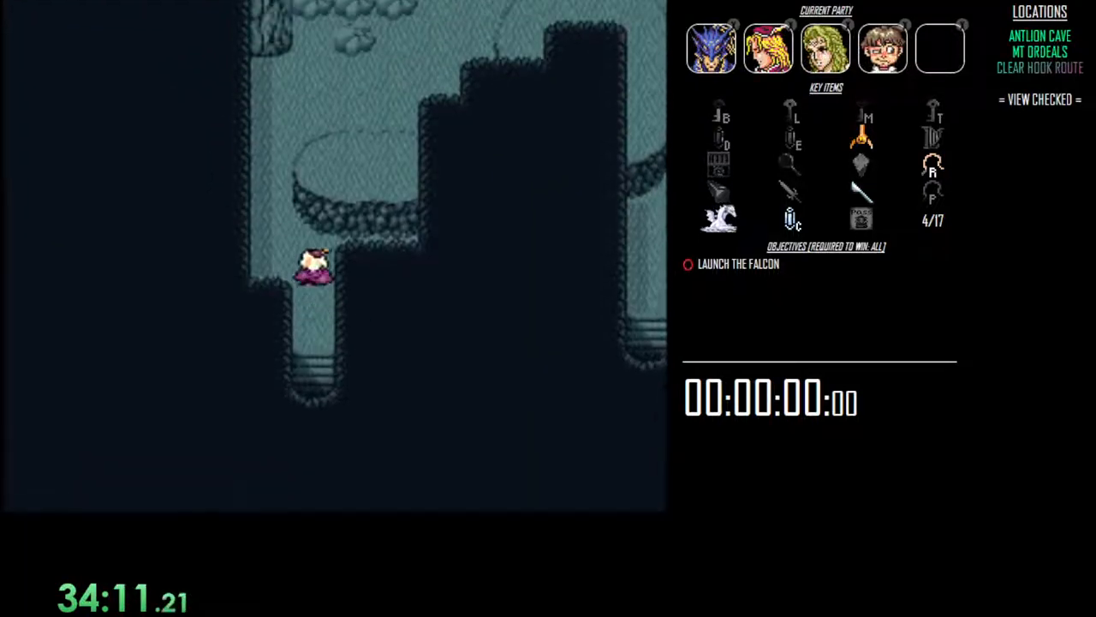
key("Right")
key("Right")
key("Right")
key("Up")
key("Up")
key("Up")
key("Up")
key("Up")
key("Up")
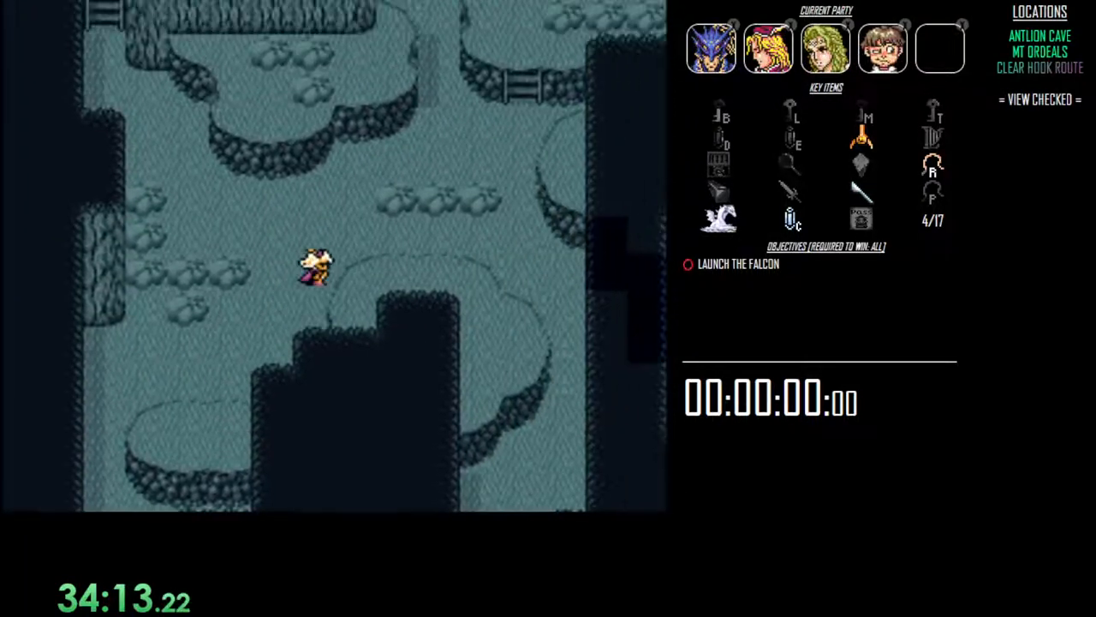
key("Up")
key("Up")
Descend the stairs and walk past the chests toward the next passage.
key("Down")
key("Down")
key("Down")
key("Down")
key("Down")
key("Down")
key("Down")
key("Down")
key("Down")
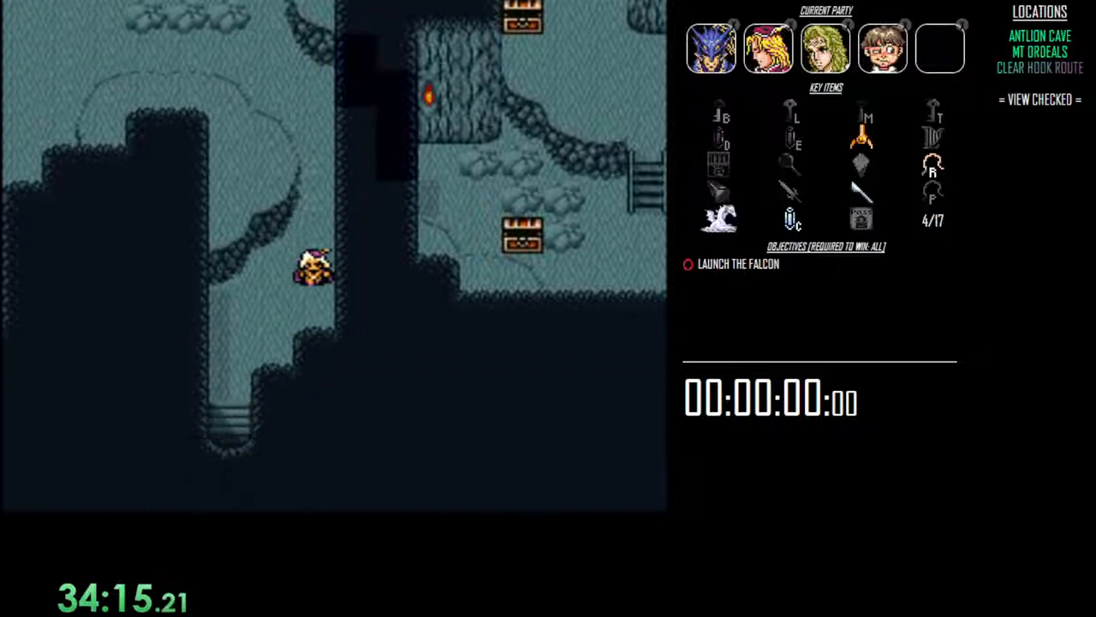
key("Down")
key("Down")
key("Down")
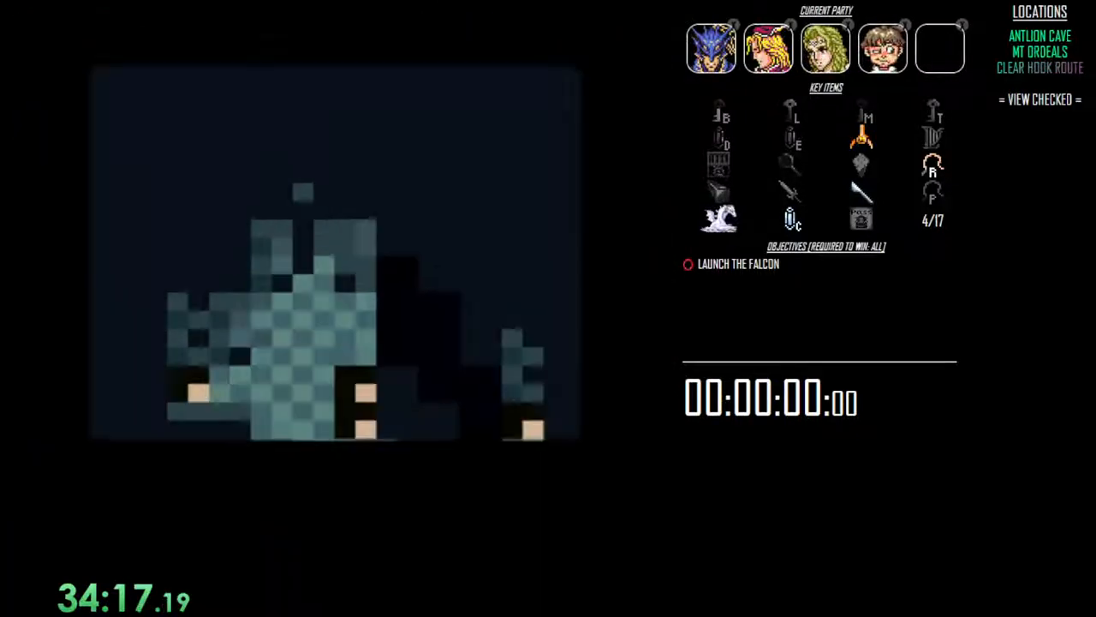
key("Down")
key("Down")
key("Down")
key("Down")
key("Down")
key("Down")
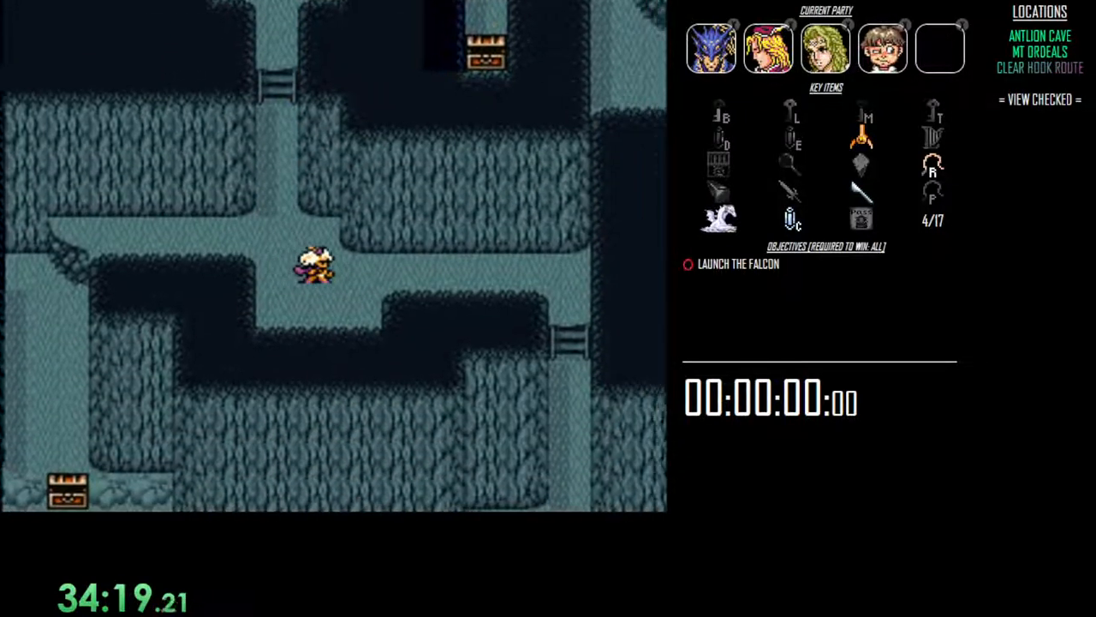
key("Down")
key("Down")
key("Down")
key("Down")
key("Down")
key("Right")
key("Right")
key("Right")
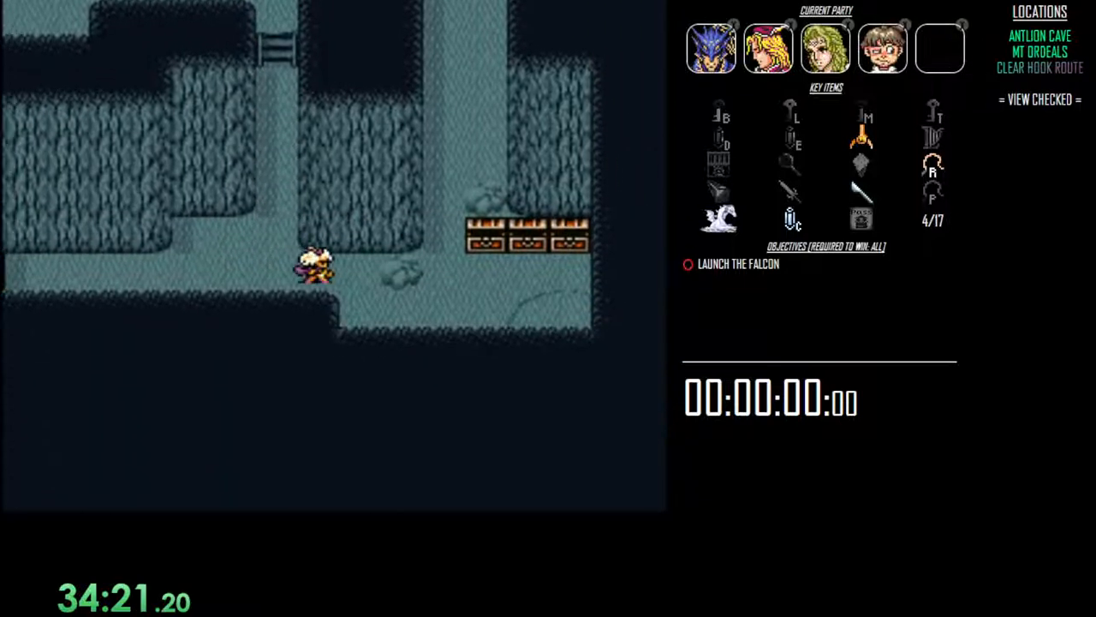
key("Right")
key("Up")
key("Up")
key("Up")
key("Up")
key("Up")
key("Up")
key("Up")
key("Up")
key("Up")
key("Up")
key("Up")
key("Up")
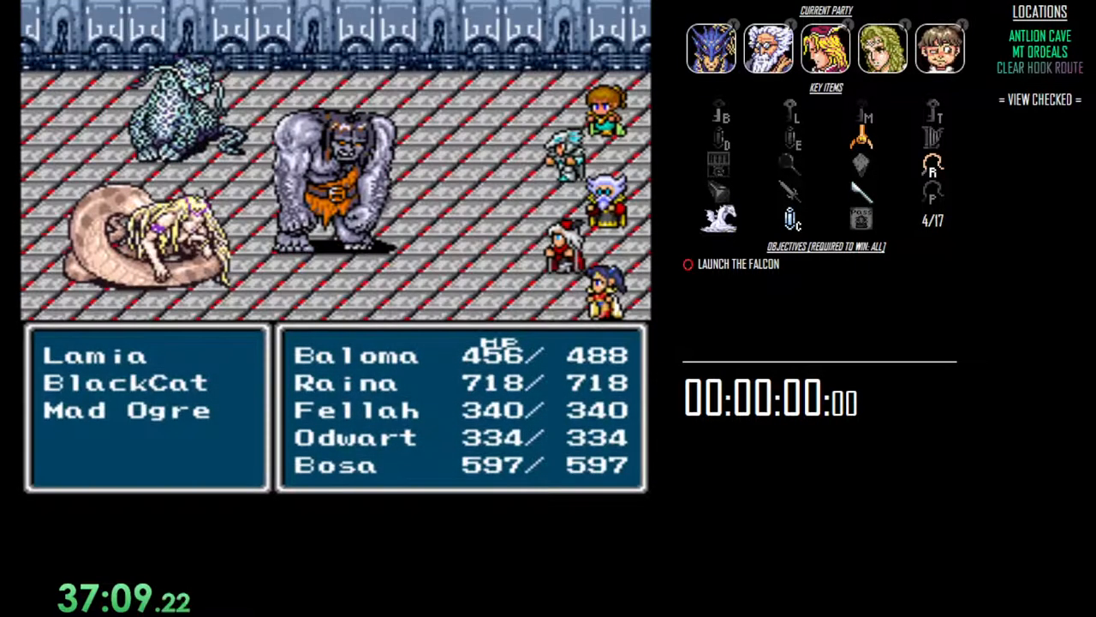
Cast Stop on the enemy and have Baloma cast a white magic spell.
key("Return")
key("Down")
key("Down")
key("Down")
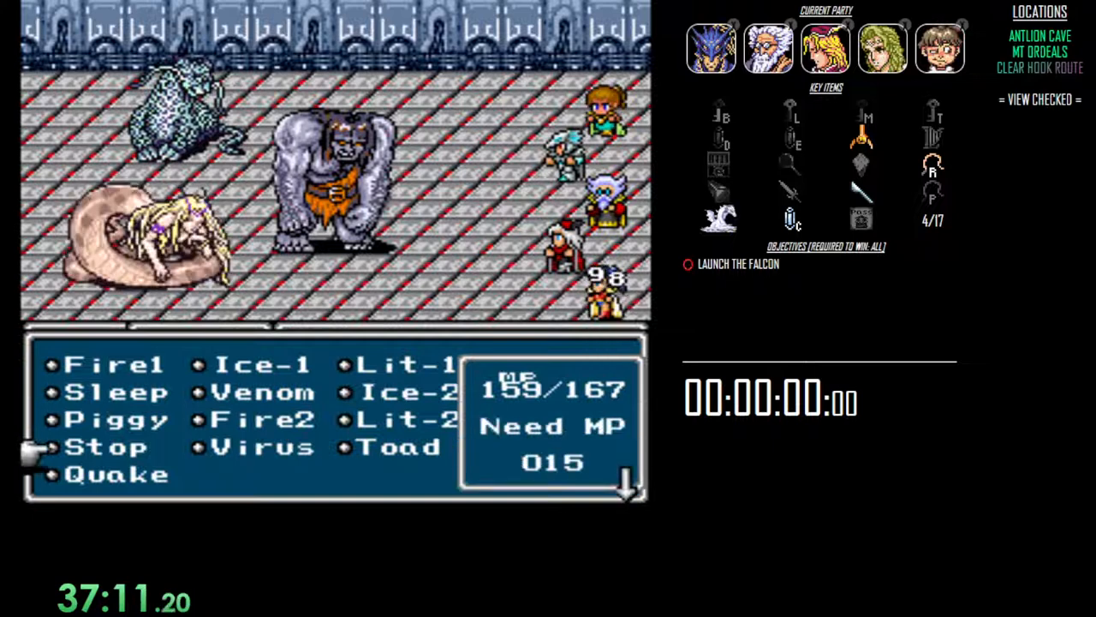
key("Return")
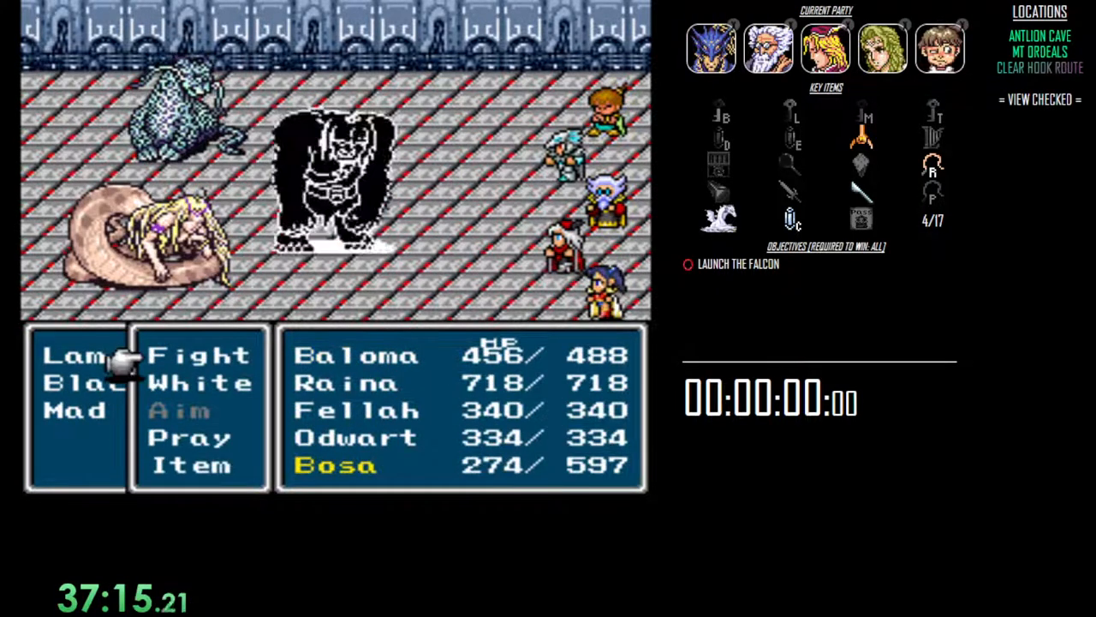
key("Down")
key("Return")
key("Escape")
key("Return")
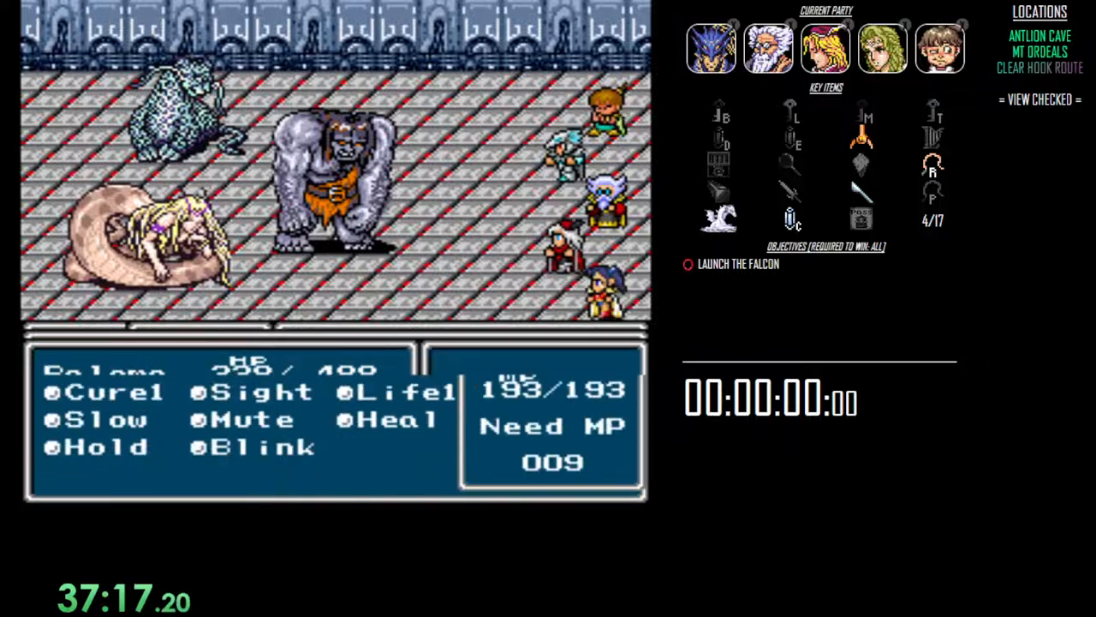
key("Return")
Look through the party's item list and return to the battle actions.
key("Down")
key("Down")
key("Return")
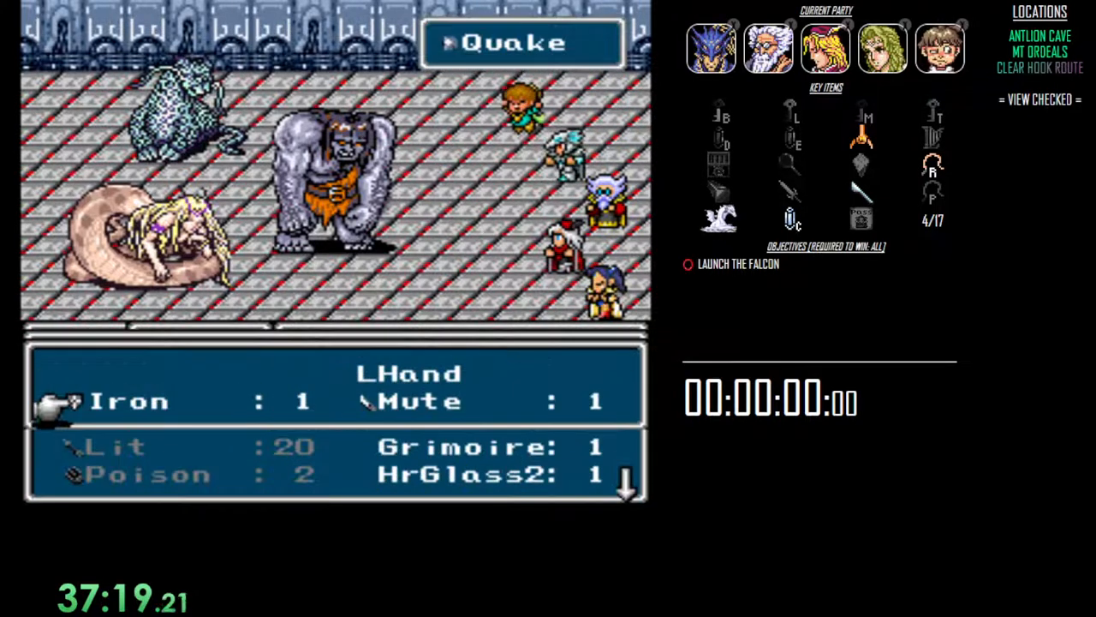
key("Up")
key("Escape")
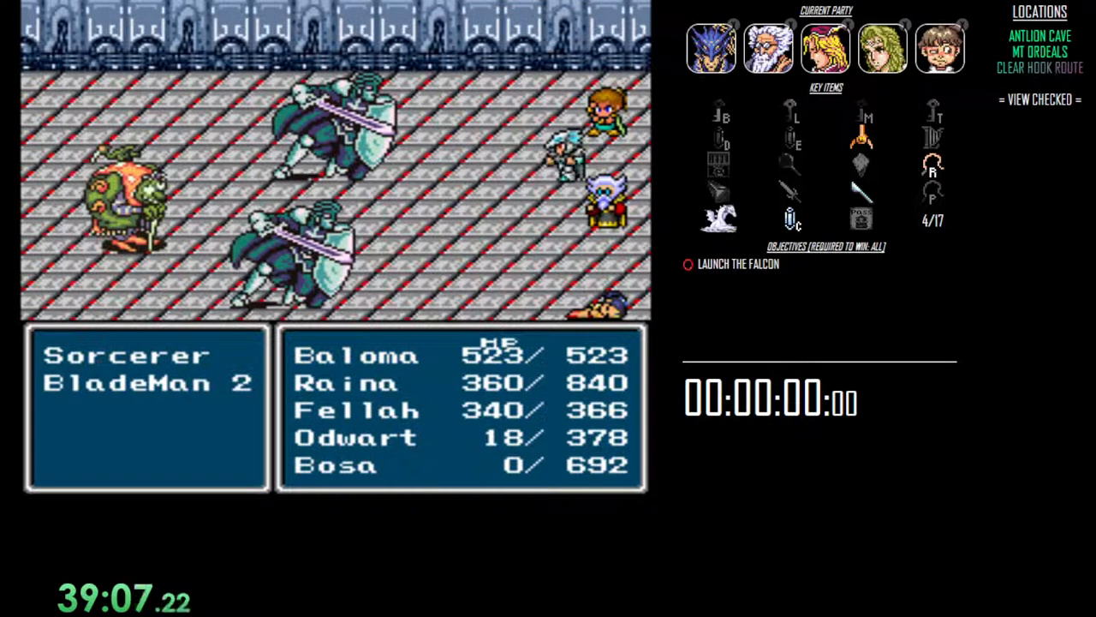
Choose Odwart's action, have Fellah cast a healing spell, and start Baloma's black magic.
key("Return")
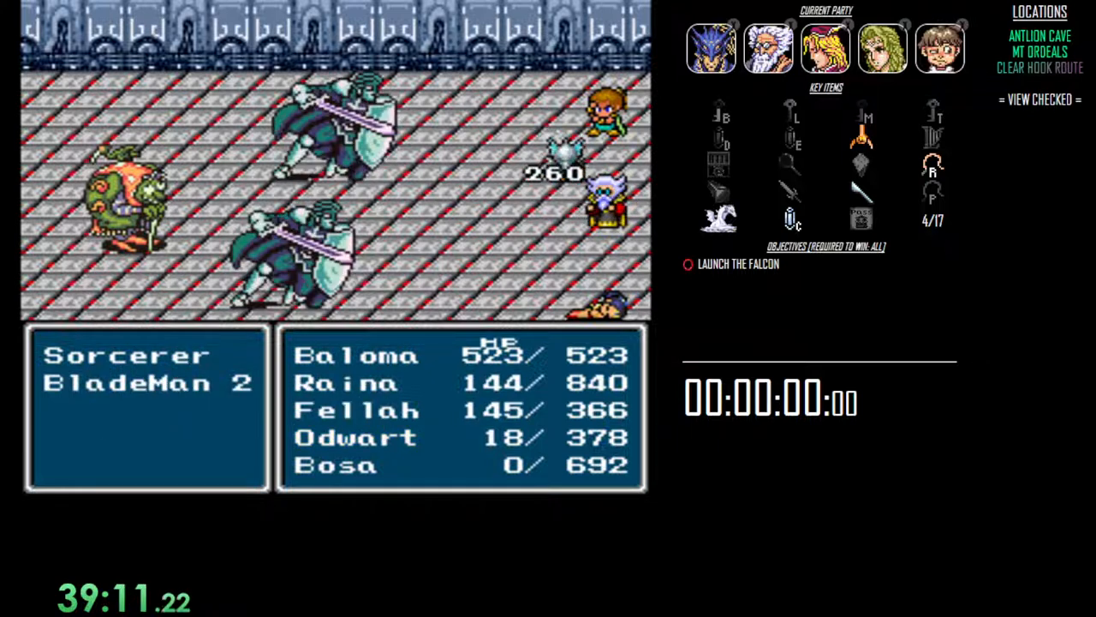
key("Down")
key("Down")
key("Return")
key("Up")
key("Return")
key("Return")
key("Return")
key("Return")
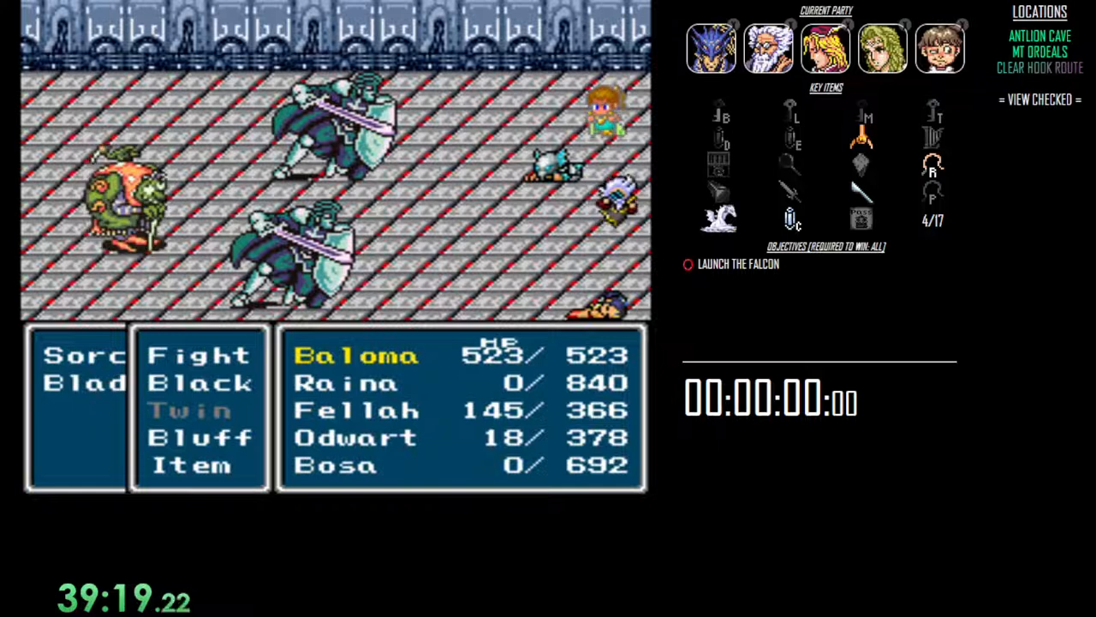
key("Down")
key("Return")
key("Return")
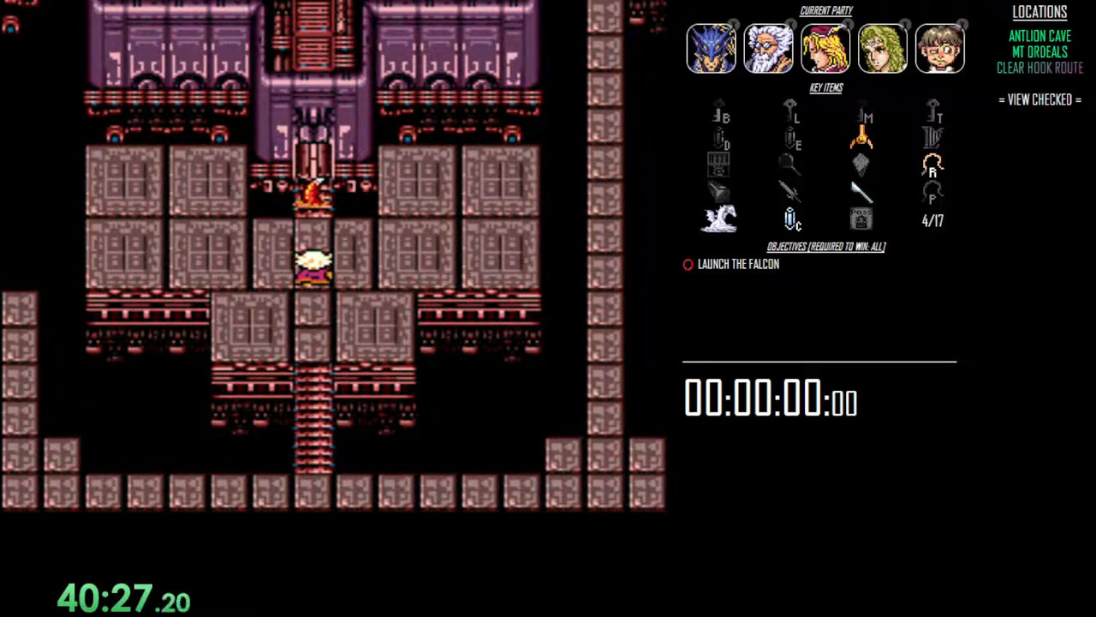
Dismiss the Flood and Blitz message and walk through the chamber into the next room.
key("Up")
key("Return")
key("Return")
key("Down")
key("Down")
key("Down")
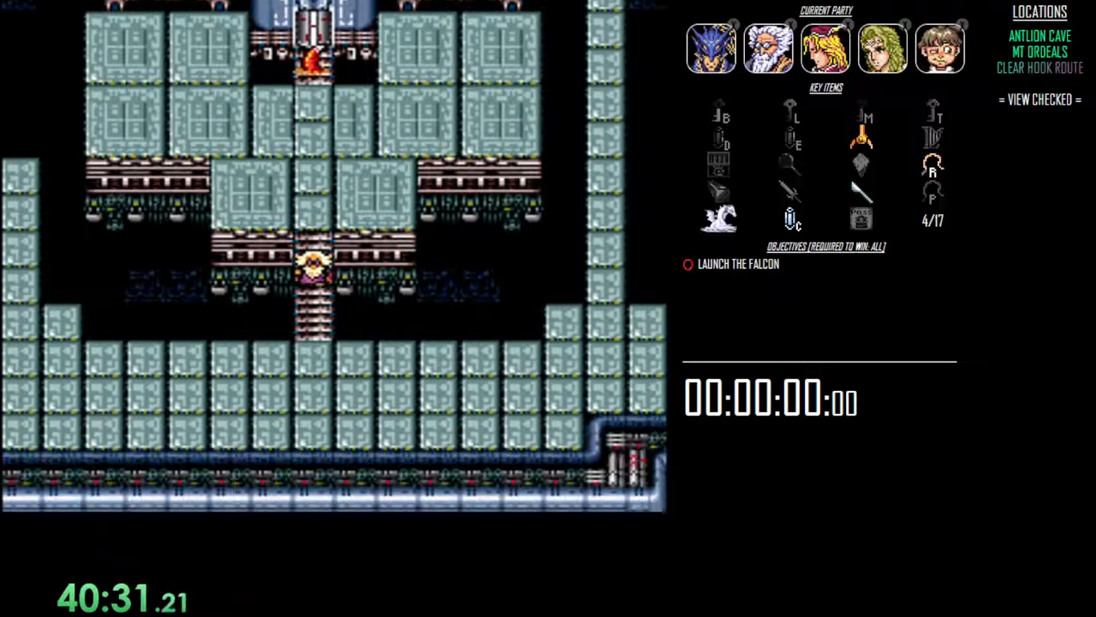
key("Down")
key("Down")
key("Down")
key("Left")
key("Left")
key("Left")
key("Left")
key("Left")
key("Up")
key("Up")
key("Up")
key("Up")
key("Up")
key("Up")
key("Up")
key("Up")
key("Up")
key("Up")
key("Up")
key("Up")
key("Up")
key("Up")
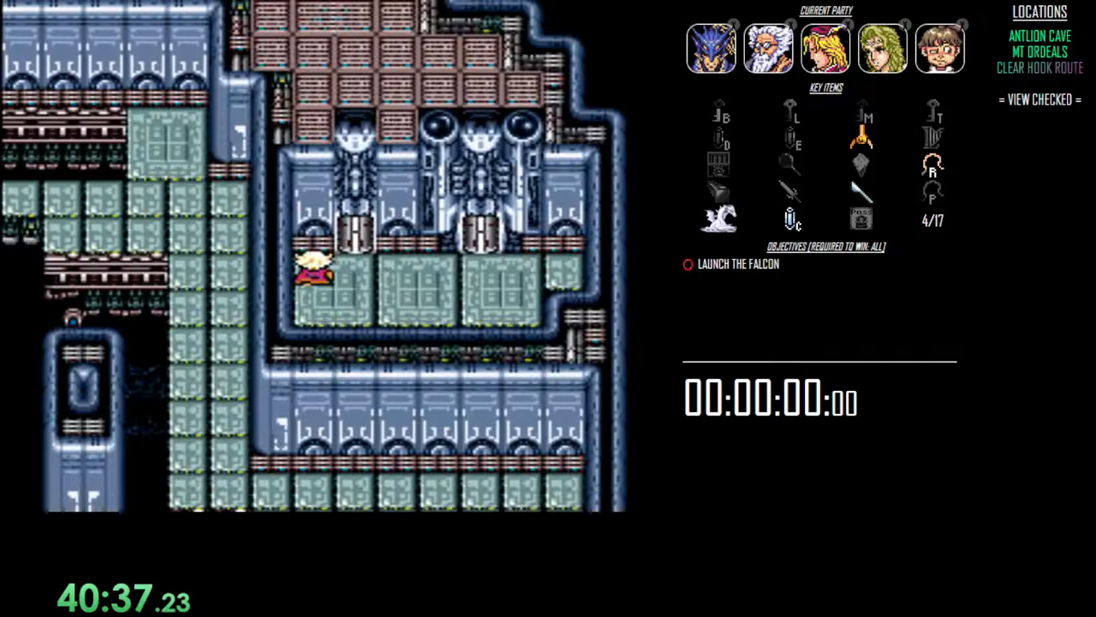
key("Up")
key("Up")
key("Up")
key("Up")
key("Up")
key("Up")
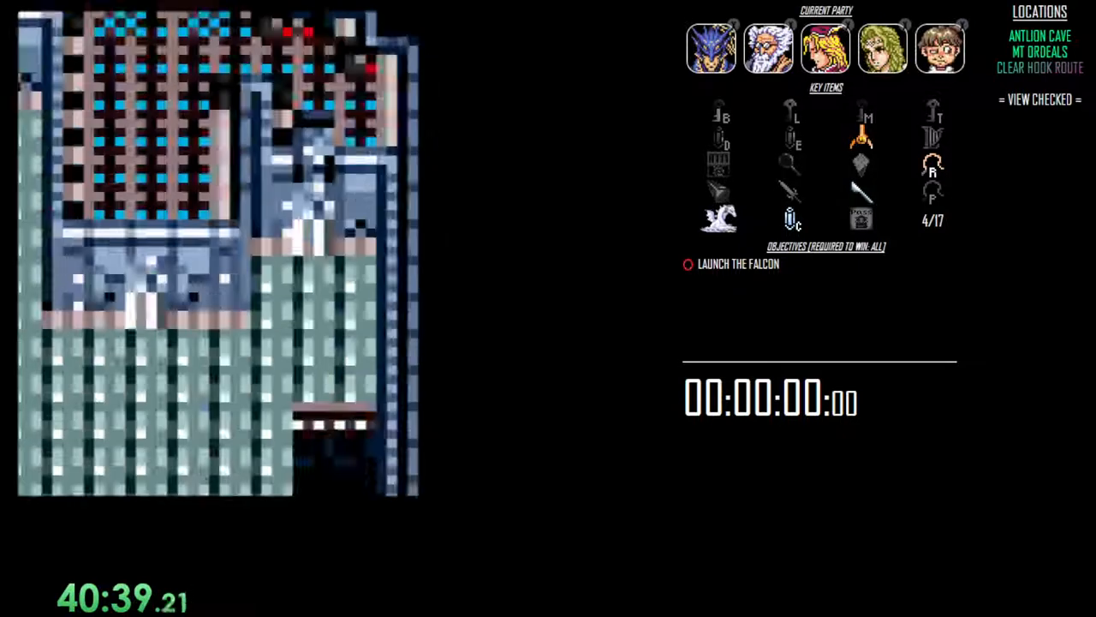
key("Up")
key("Up")
key("Up")
key("Left")
key("Left")
key("Left")
key("Up")
key("Up")
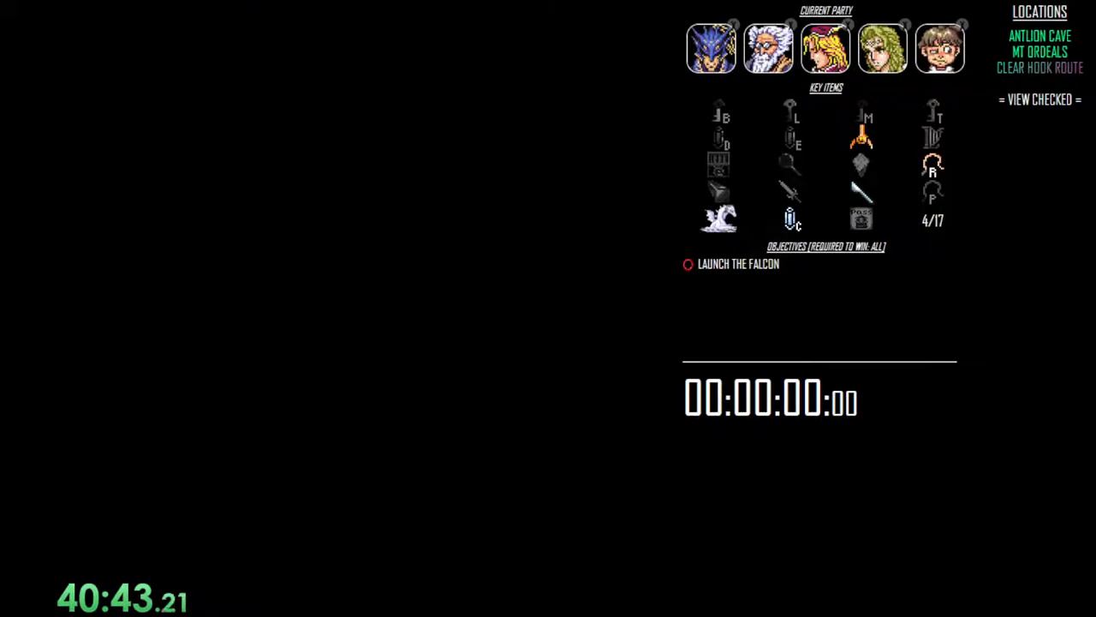
Check the configuration settings, save the game, and walk left out of the room.
key("x")
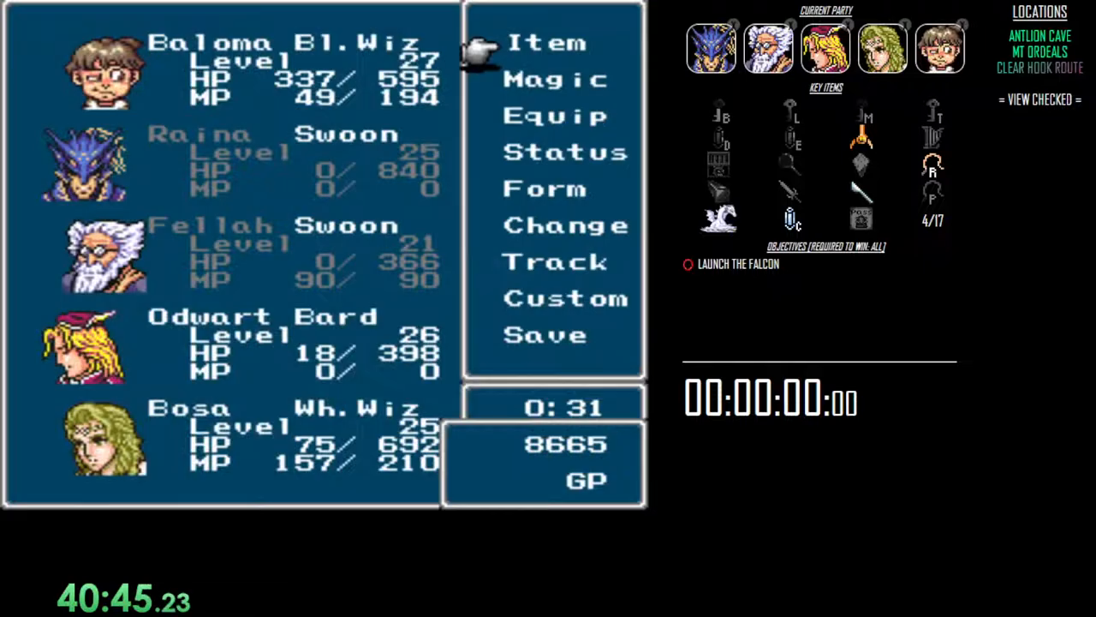
key("Up")
key("x")
key("z")
key("z")
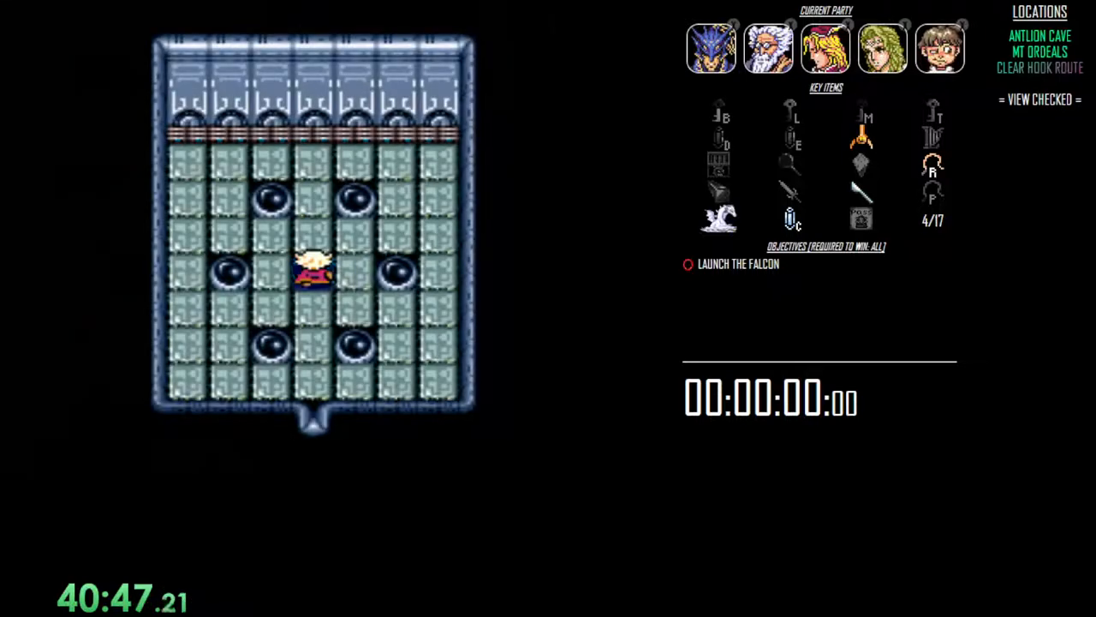
key("x")
key("Up")
key("x")
key("x")
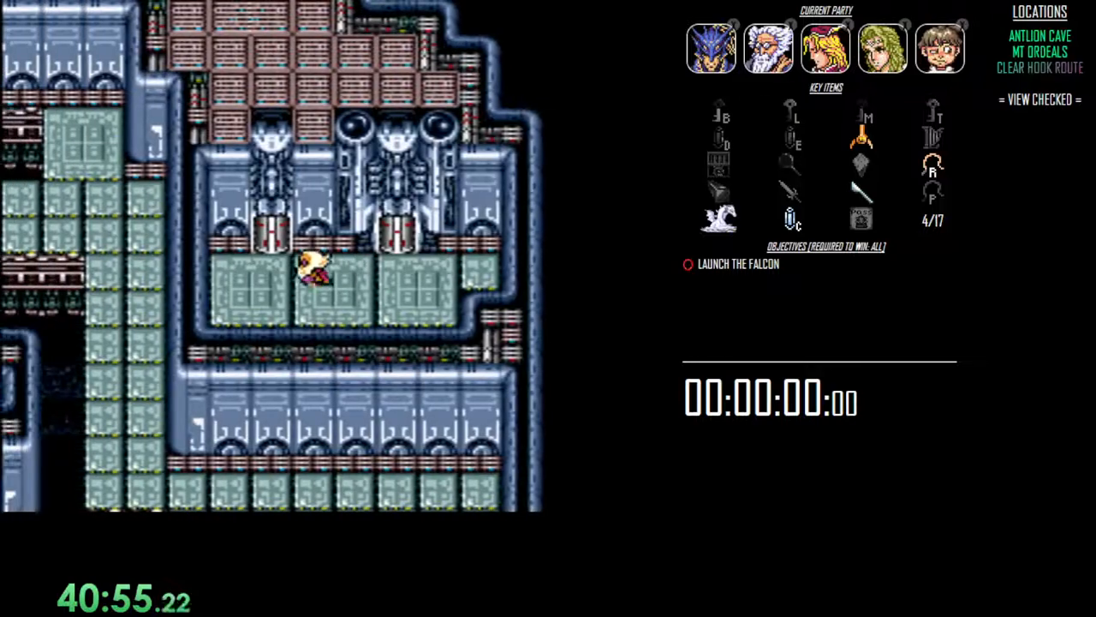
key("Left")
key("Down")
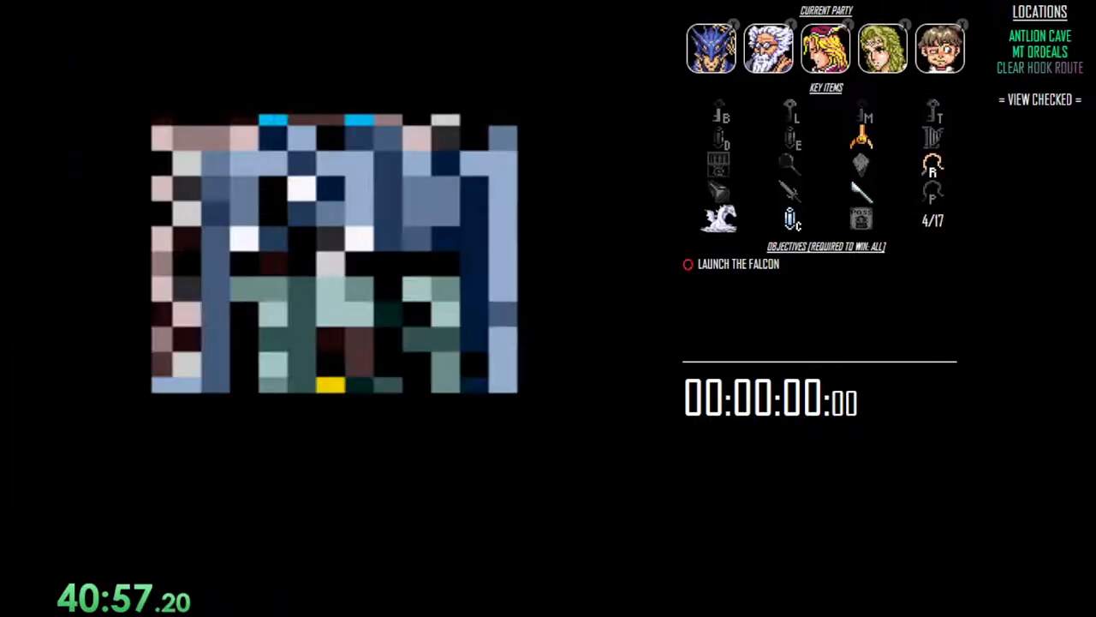
Walk up the stairs to the Antlion and have Raina, Odwart and Baloma attack it.
key("Down")
key("Down")
key("Right")
key("Up")
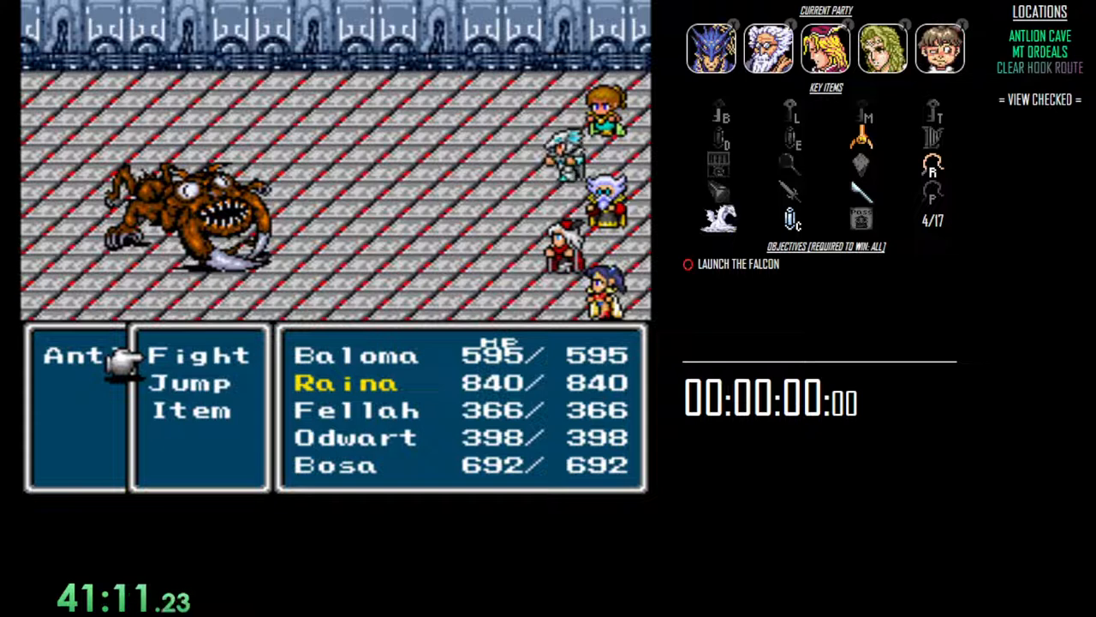
key("Return")
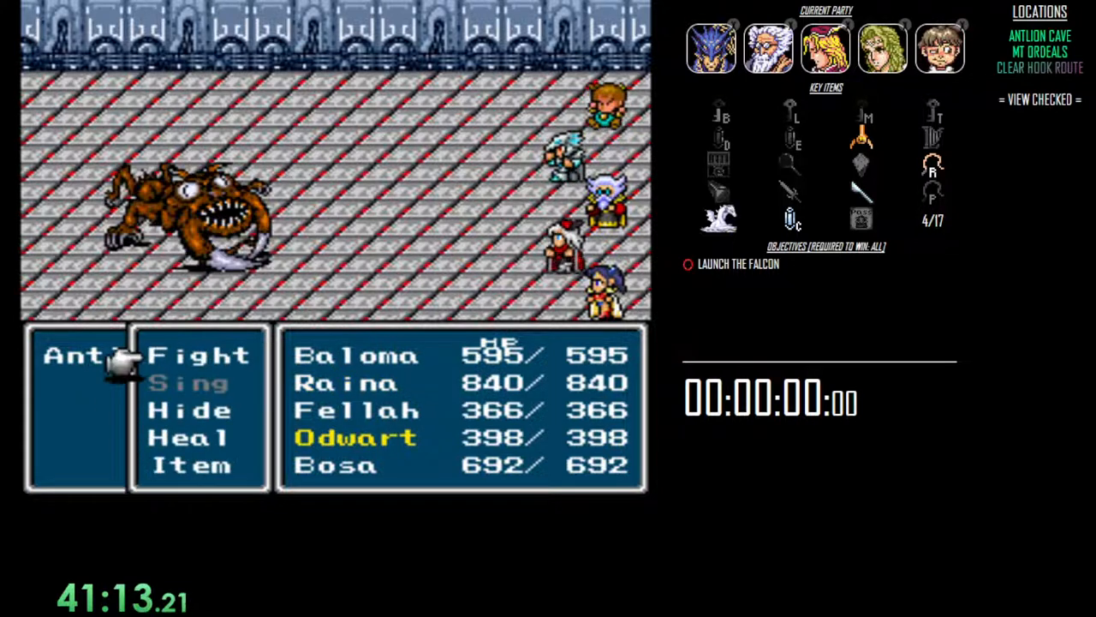
key("Return")
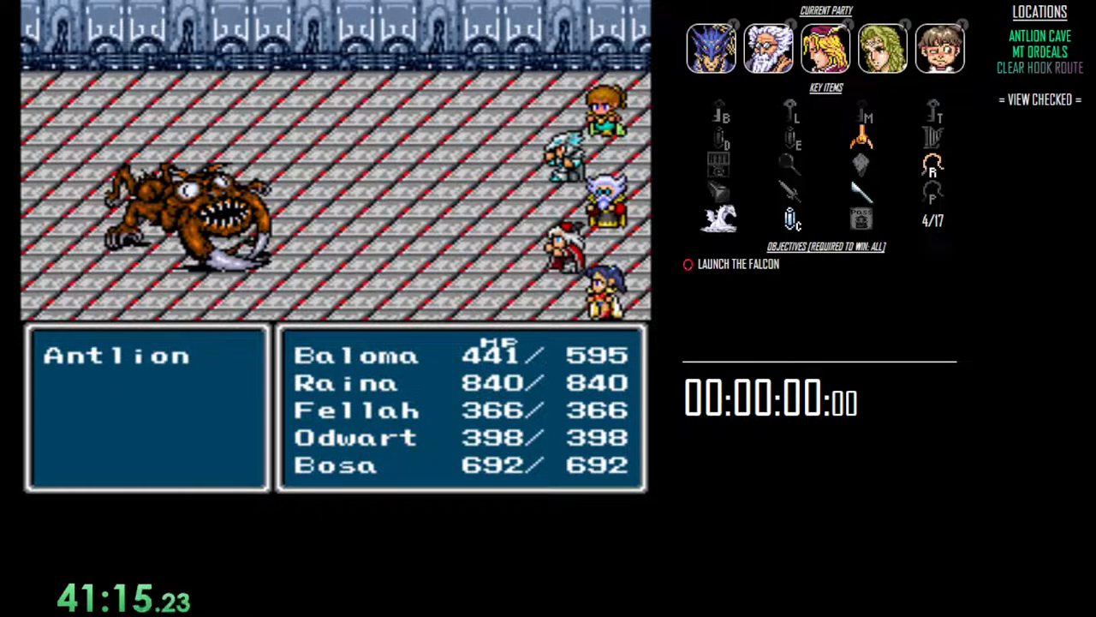
key("Down")
key("Return")
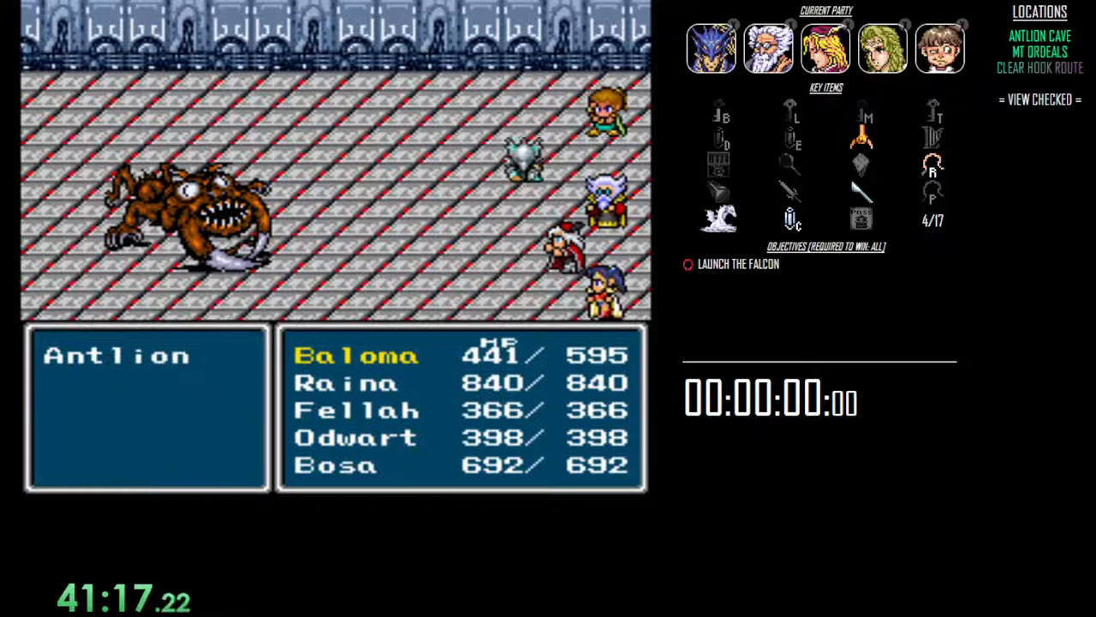
Cast Blink from Raina and Fellah, then start Baloma's black magic.
key("Down")
key("Return")
key("Down")
key("Down")
key("Down")
key("Right")
key("Return")
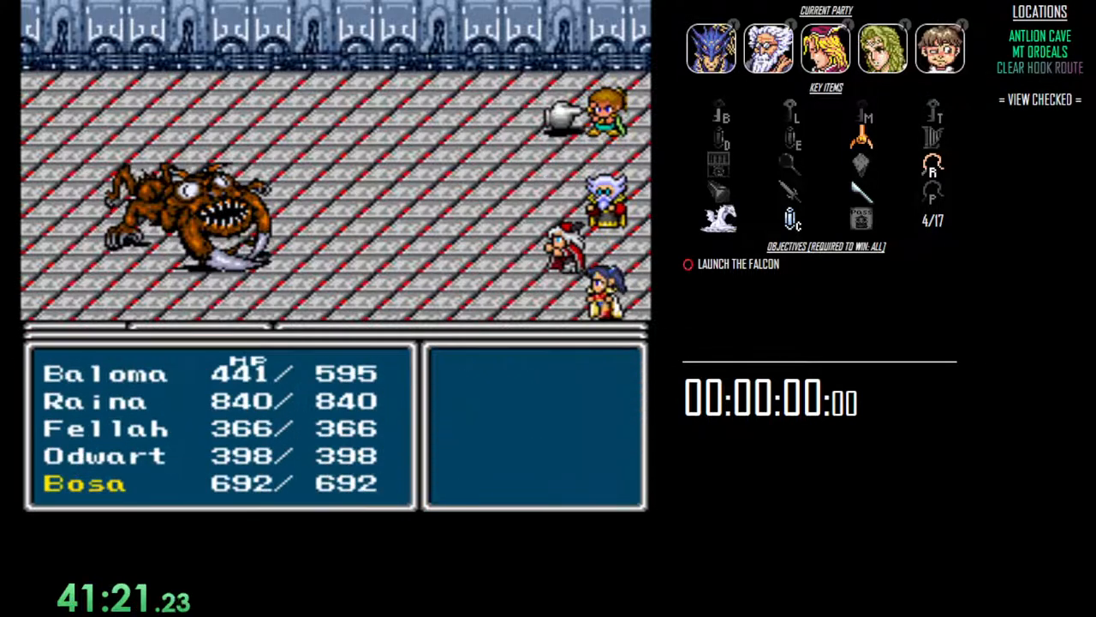
key("Return")
key("Return")
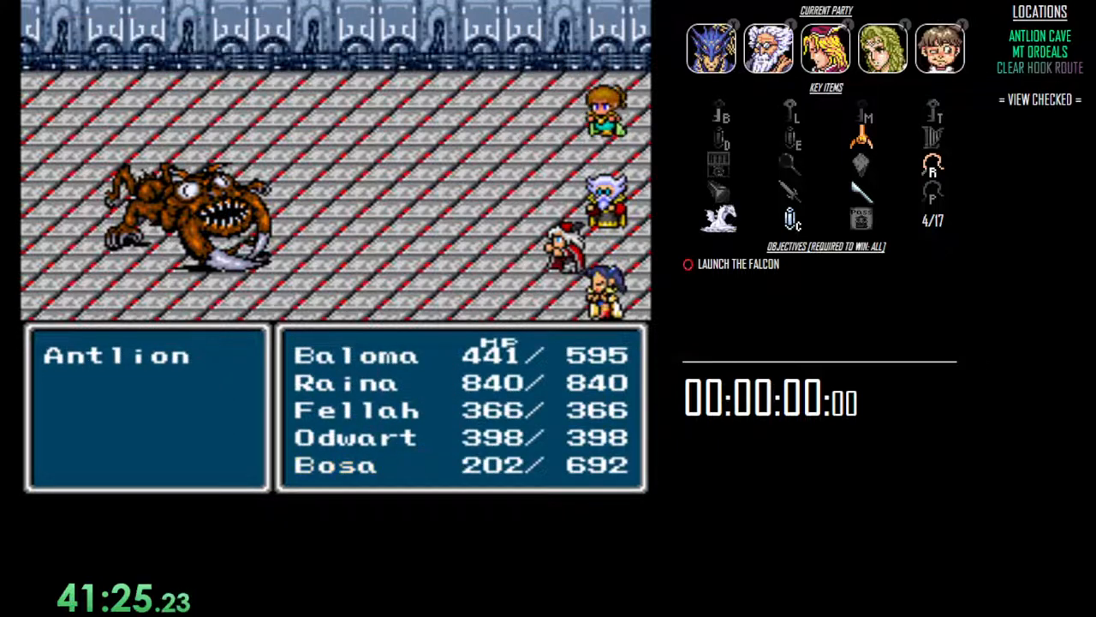
key("Down")
key("Return")
key("Return")
key("Return")
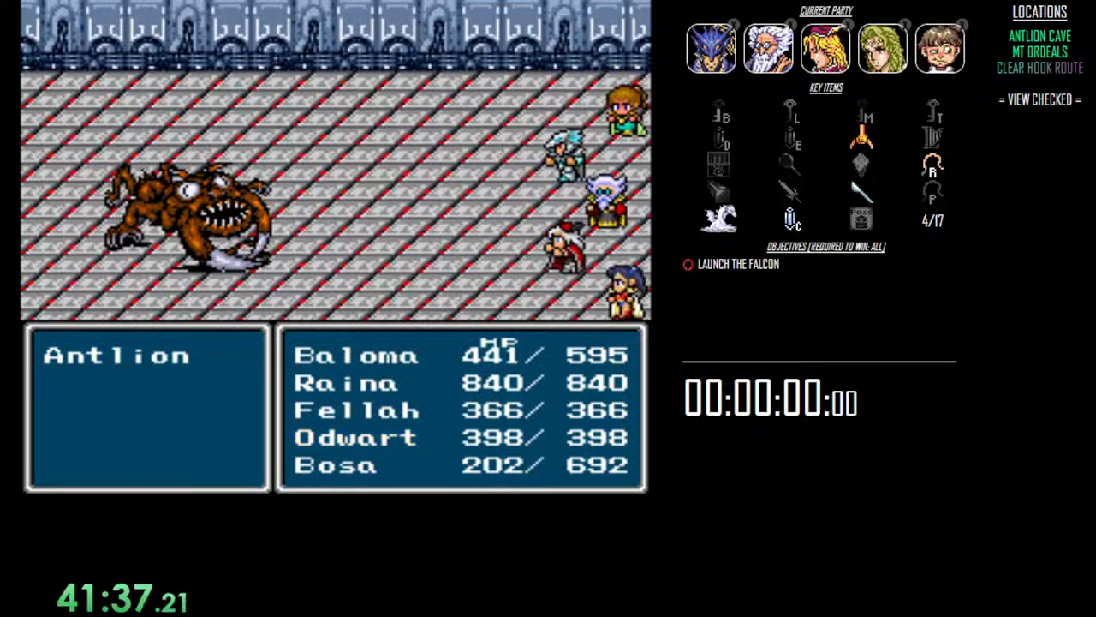
key("Down")
Have Baloma cast a black magic spell, then queue two white magic casts on the party.
key("Return")
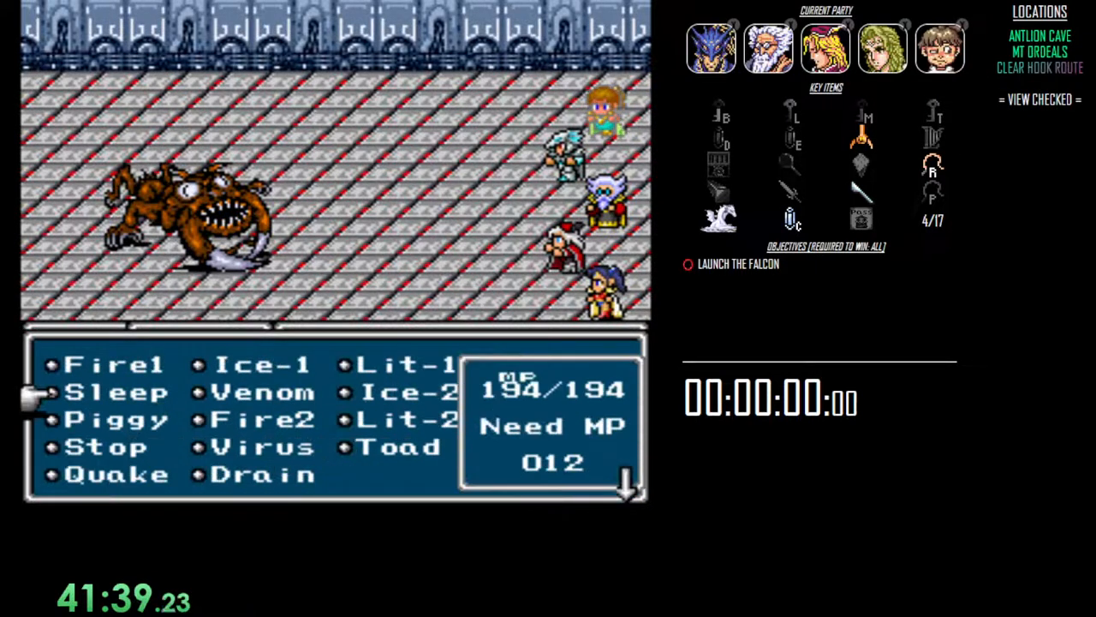
key("Return")
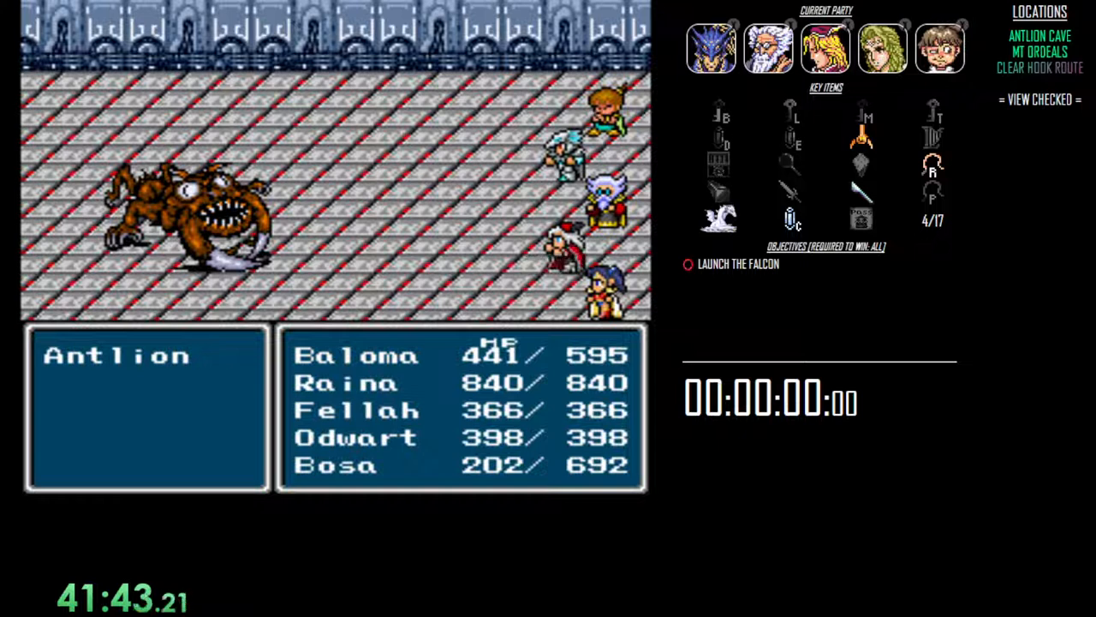
key("Down")
key("Return")
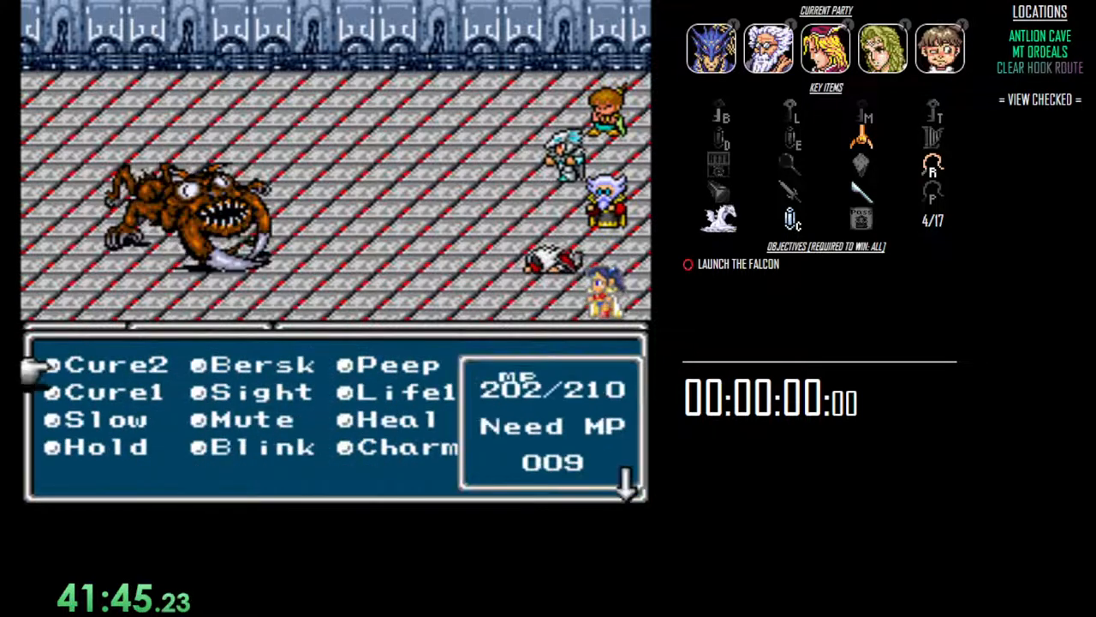
key("Down")
key("Down")
key("Down")
key("Return")
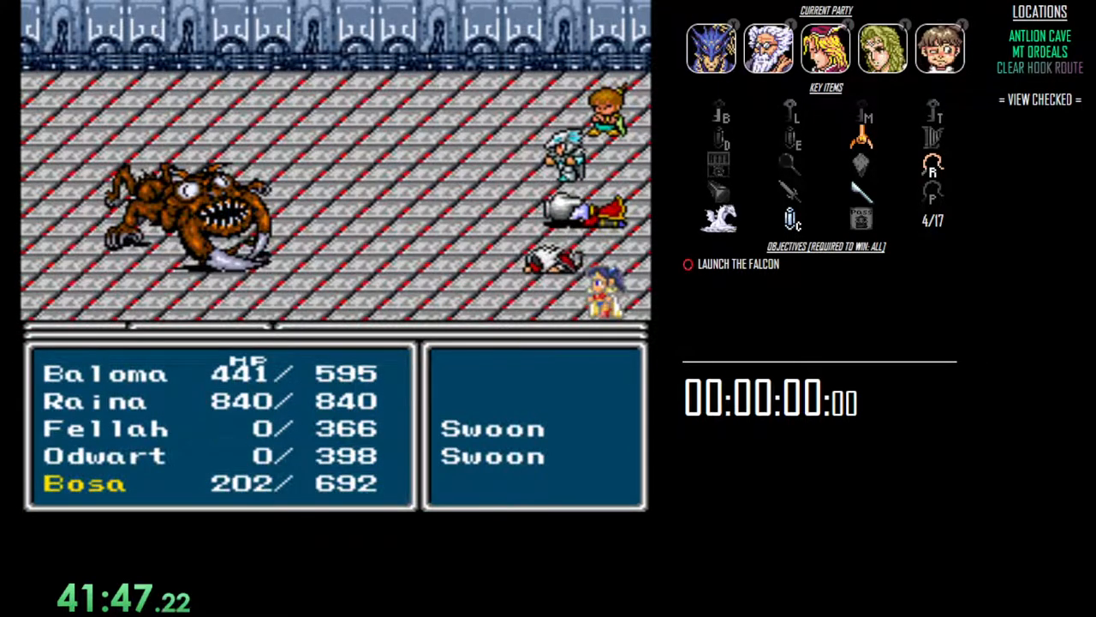
key("Return")
key("Down")
key("Return")
key("Return")
key("Return")
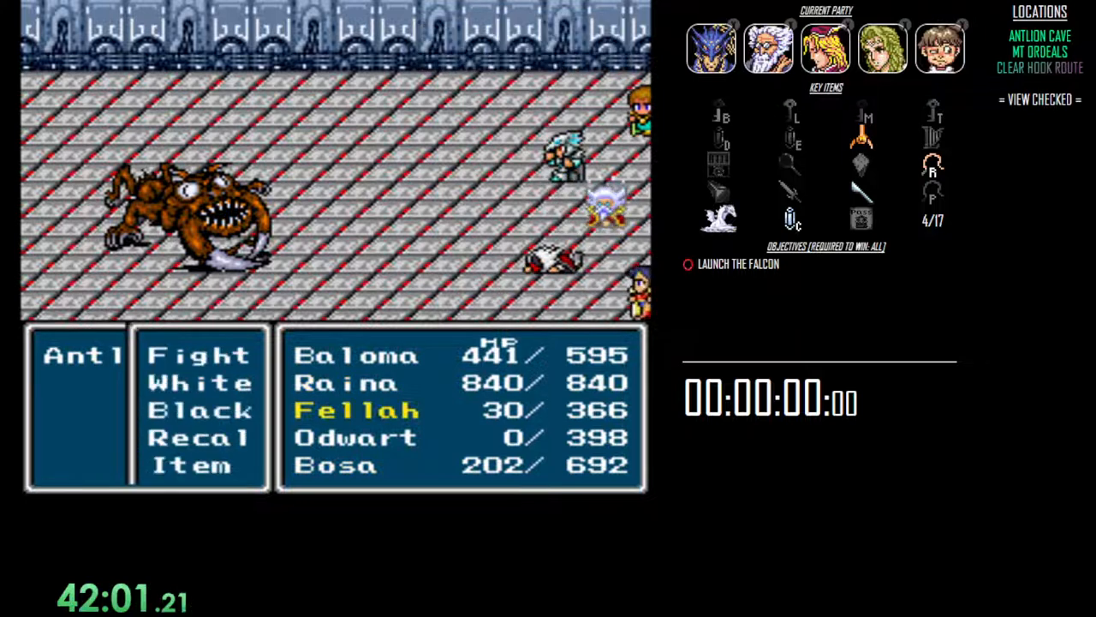
Revive the swooned member with Life1 and have Baloma cast Stop on the Antlion.
key("Return")
key("Return")
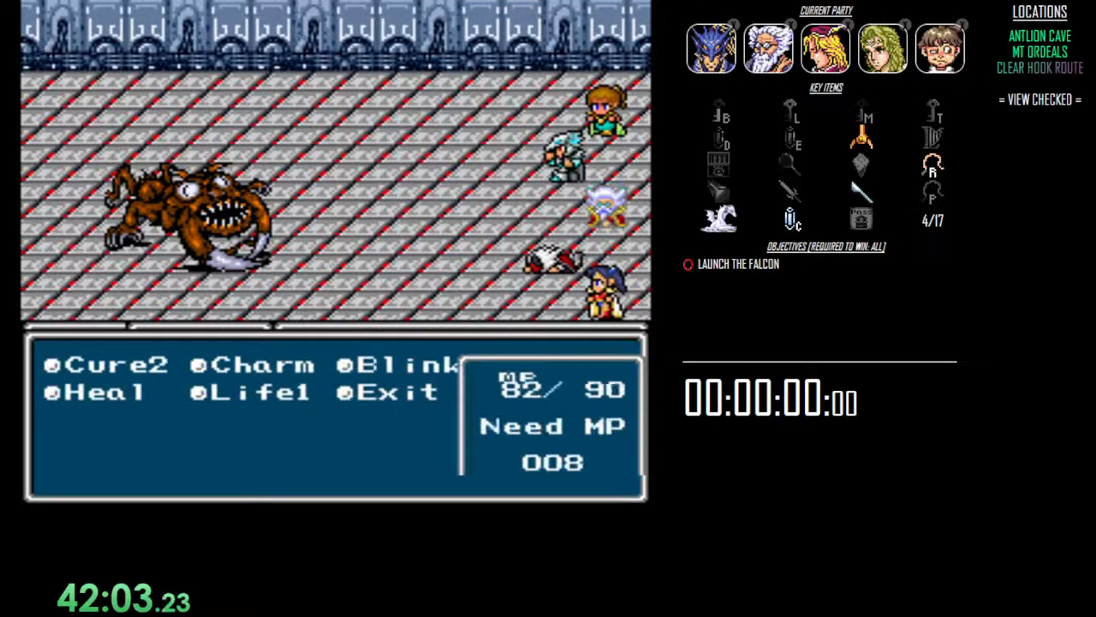
key("Return")
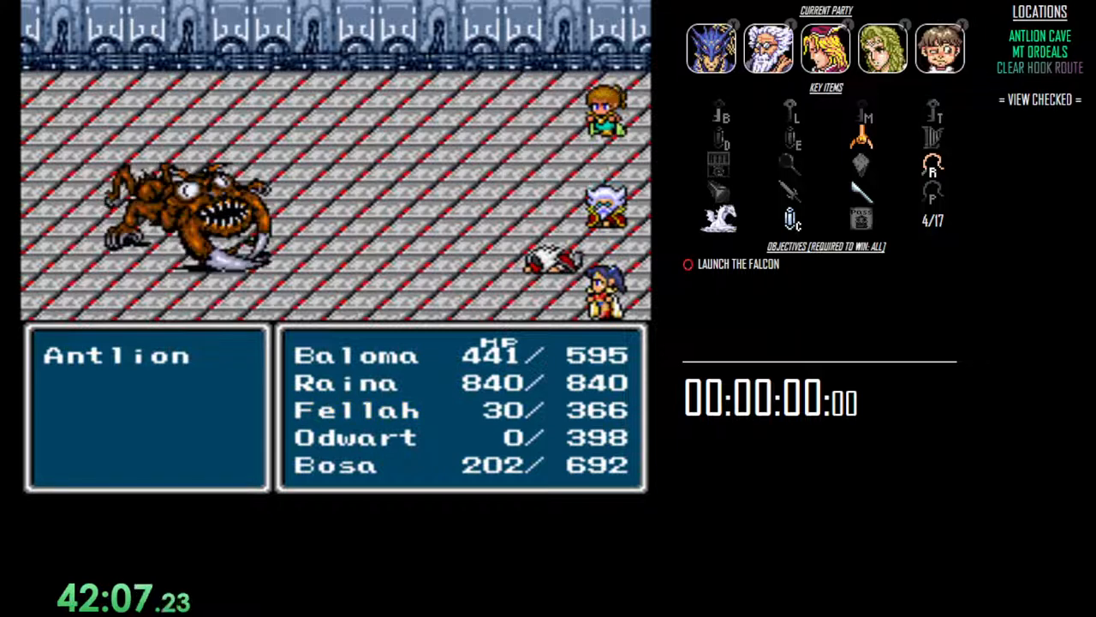
key("Down")
key("Return")
key("Down")
key("Down")
key("Down")
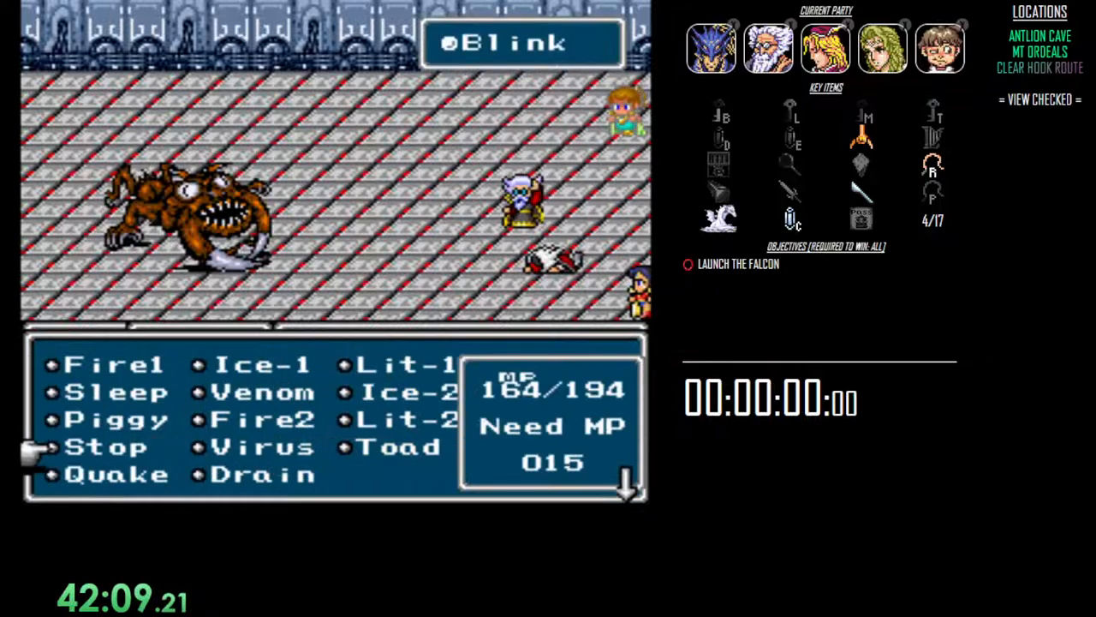
key("Return")
key("Return")
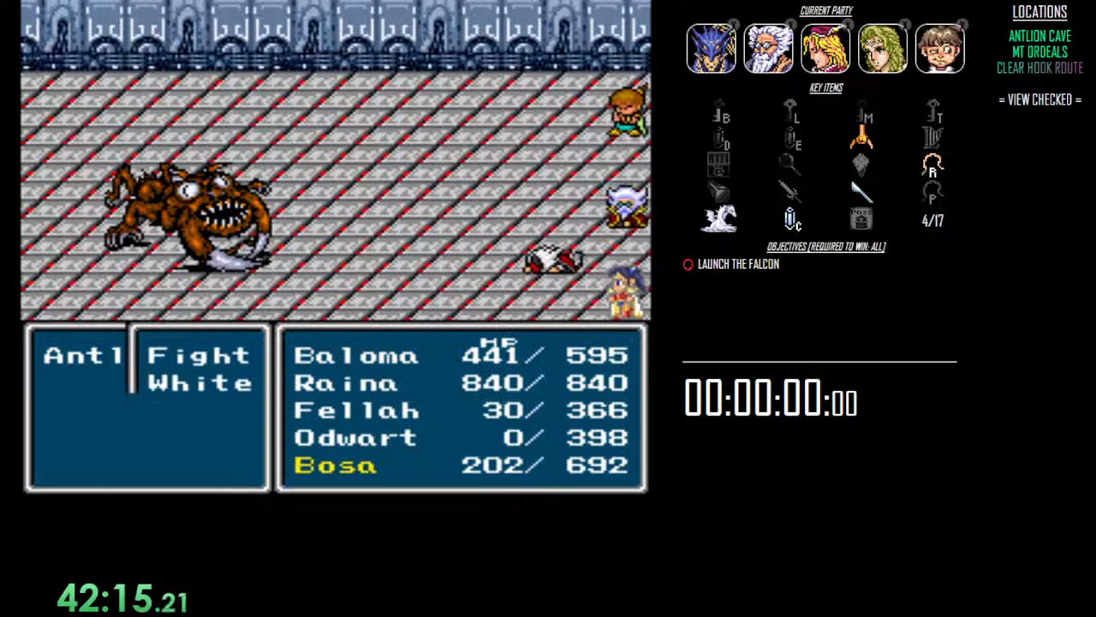
Back Bosa out of spells to attack the Antlion, then cancel Fellah's white magic target.
key("Down")
key("Return")
key("Return")
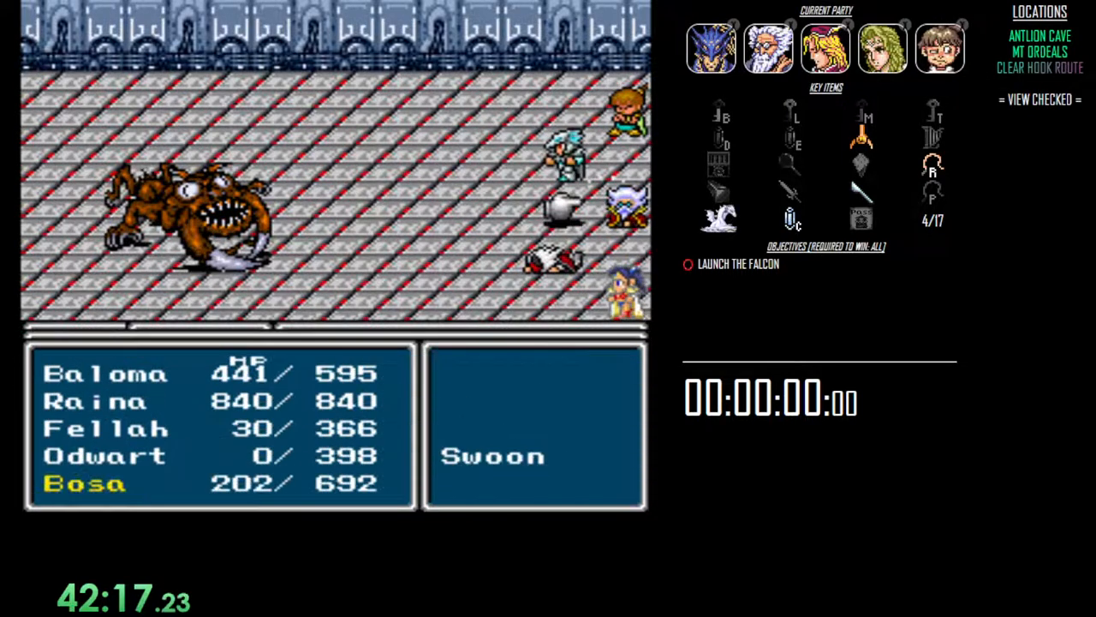
key("Escape")
key("Escape")
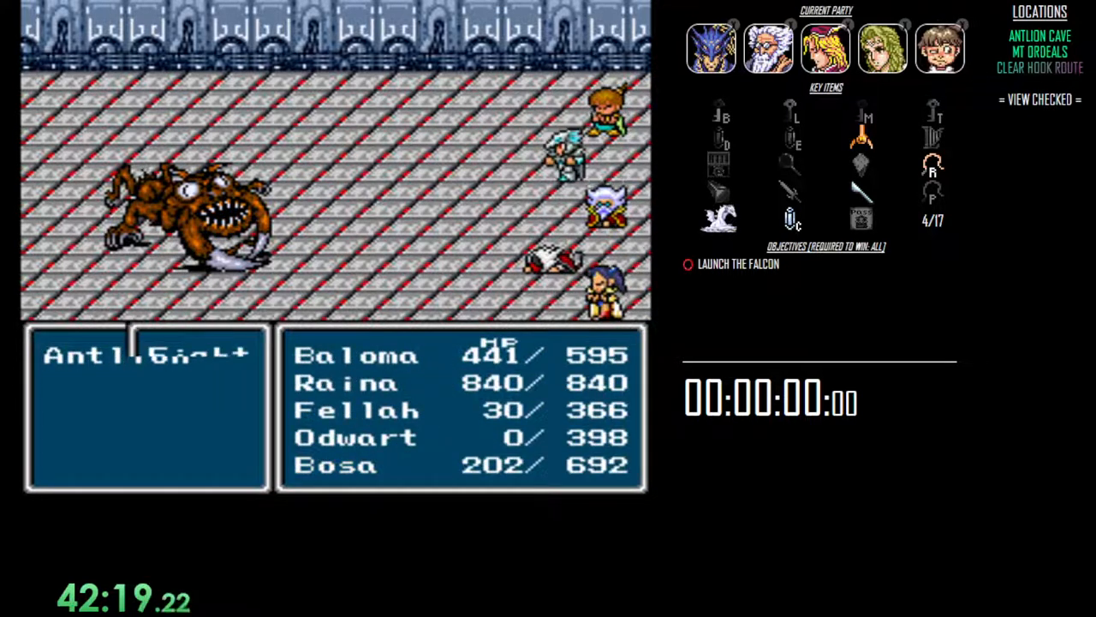
key("Return")
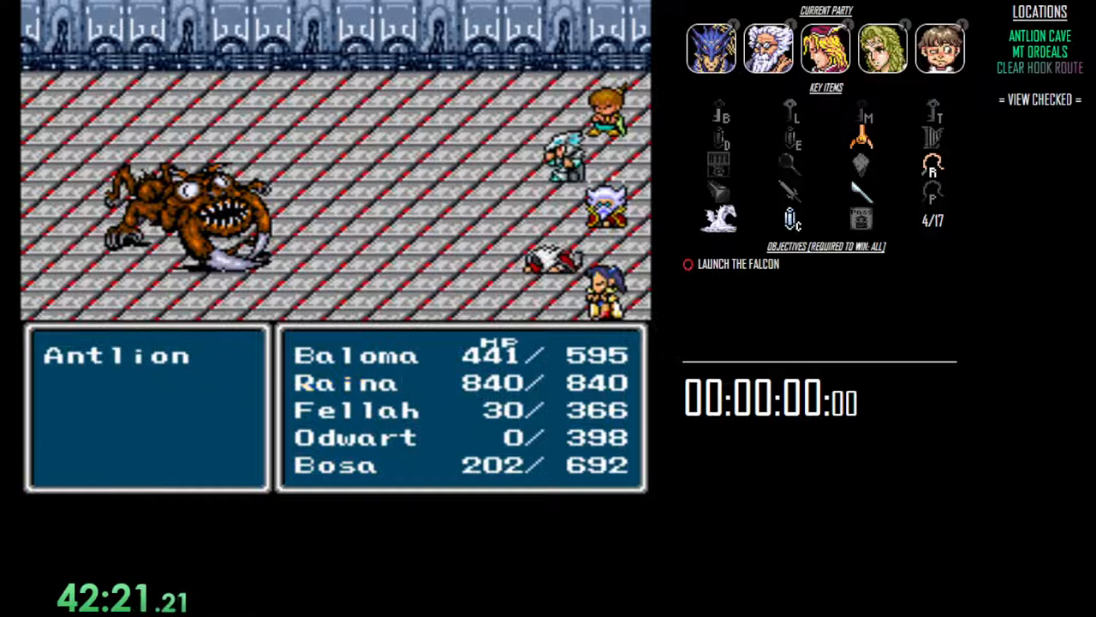
key("Down")
key("Return")
key("Return")
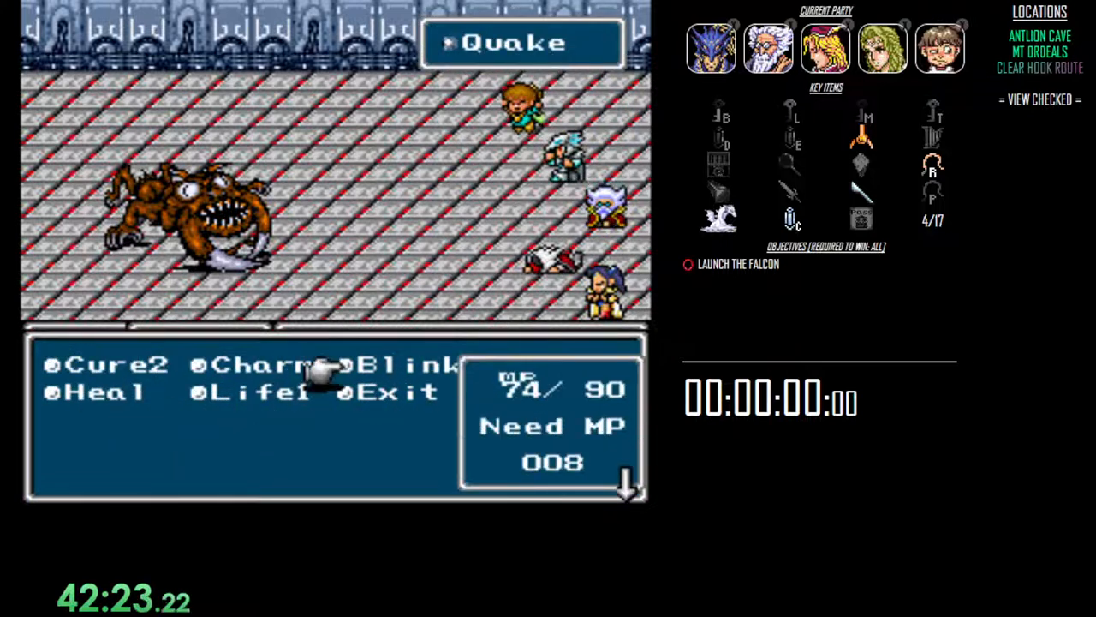
key("Return")
key("Escape")
key("Escape")
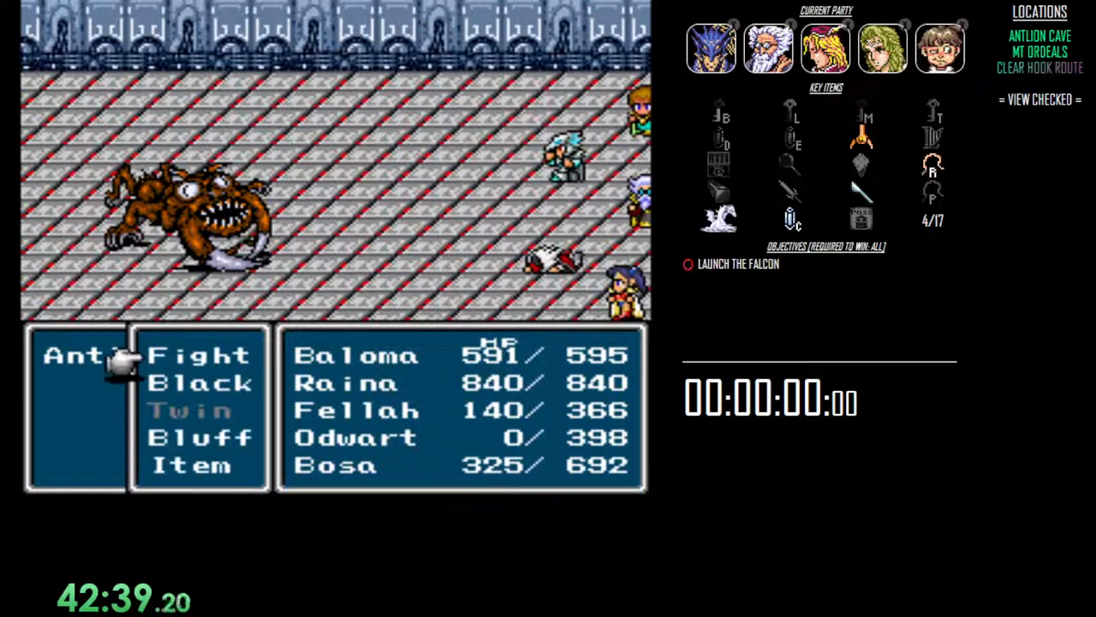
Skip Cure1 and use the Vampire item on the Antlion instead.
key("Return")
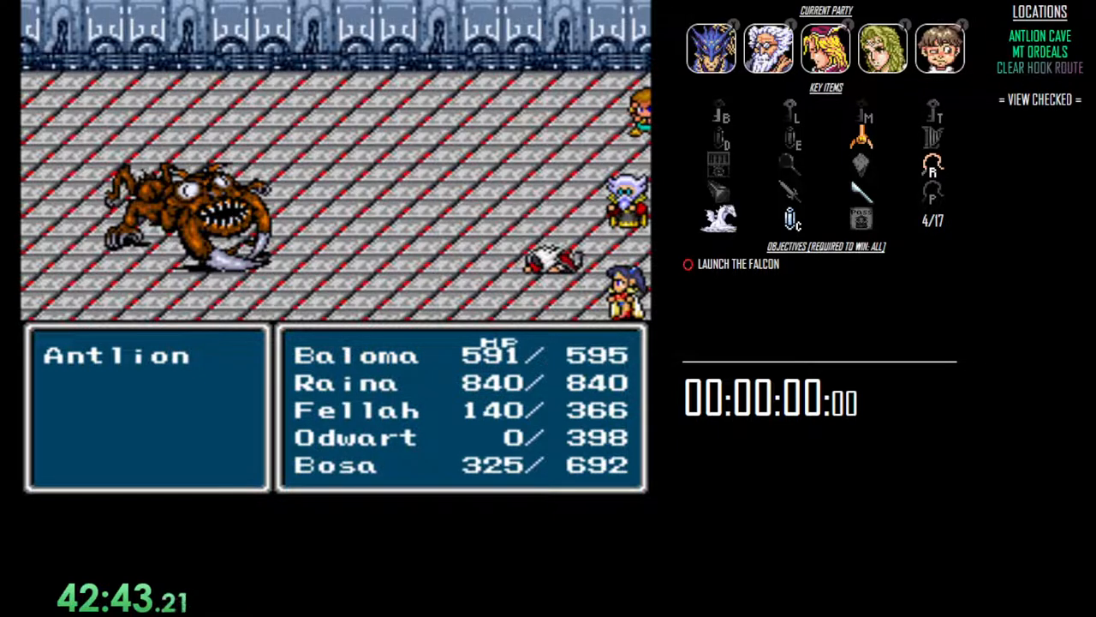
key("Down")
key("Return")
key("Down")
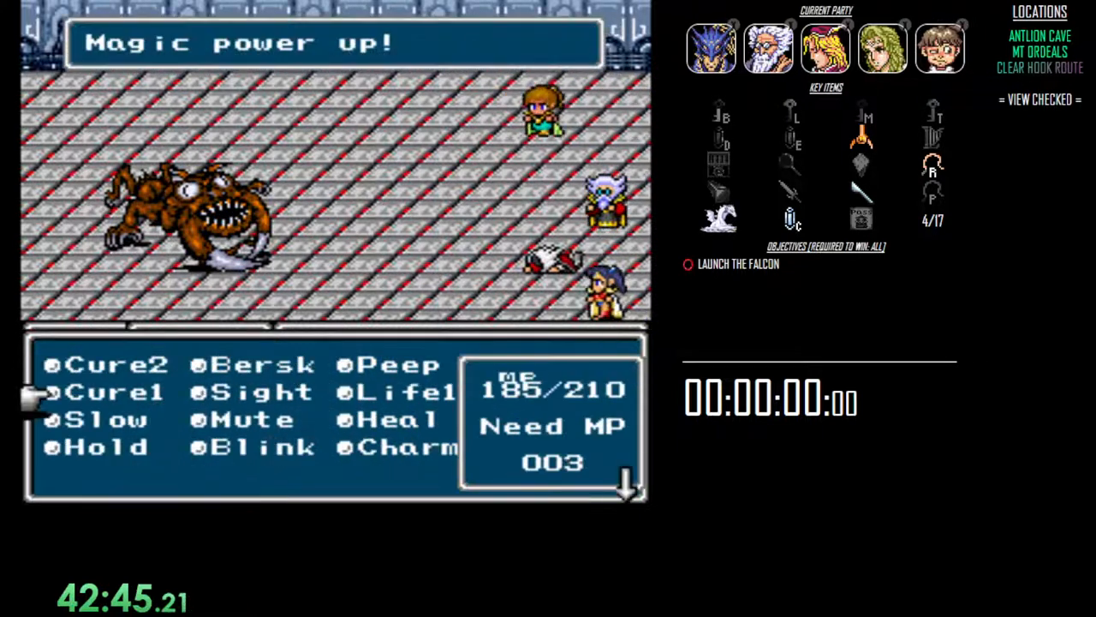
key("Escape")
key("Up")
key("Return")
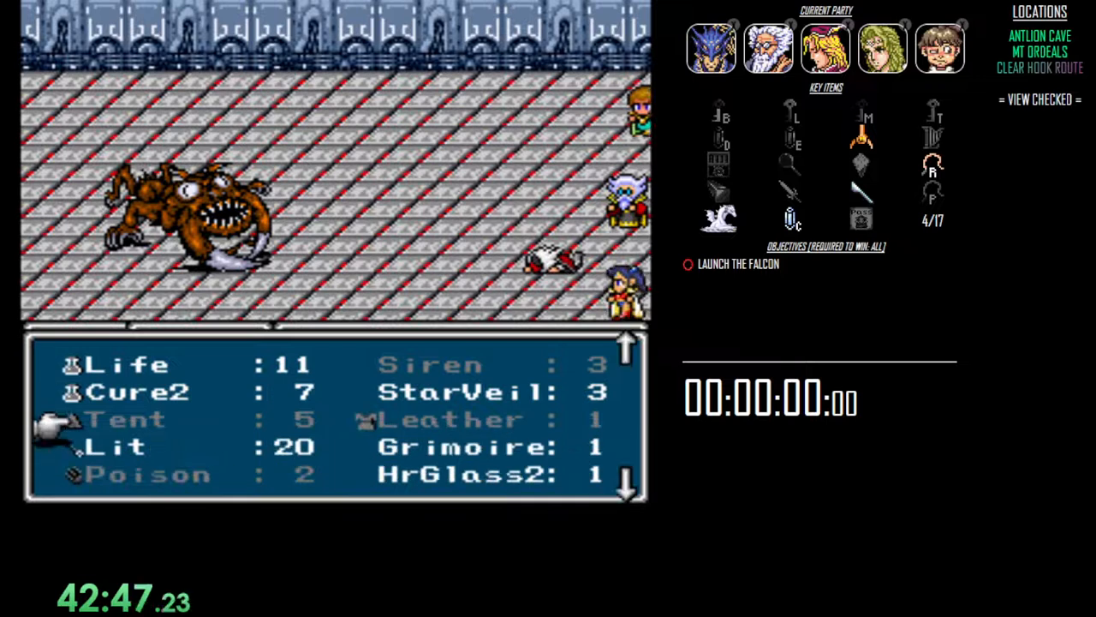
key("Down")
key("Down")
key("Down")
key("Down")
key("Down")
key("Down")
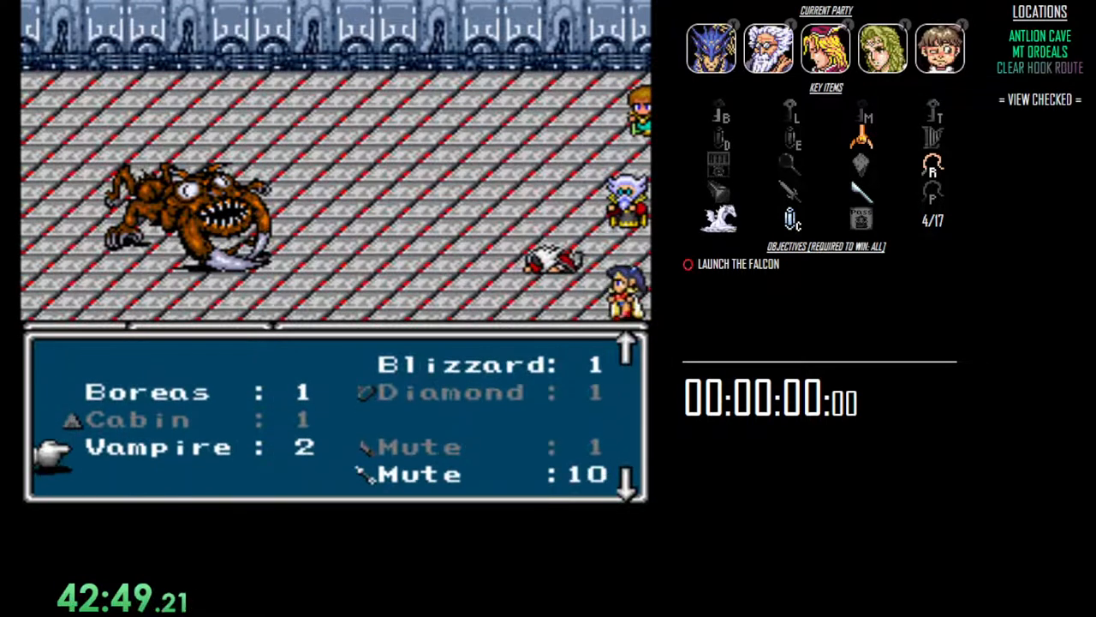
key("Return")
key("Return")
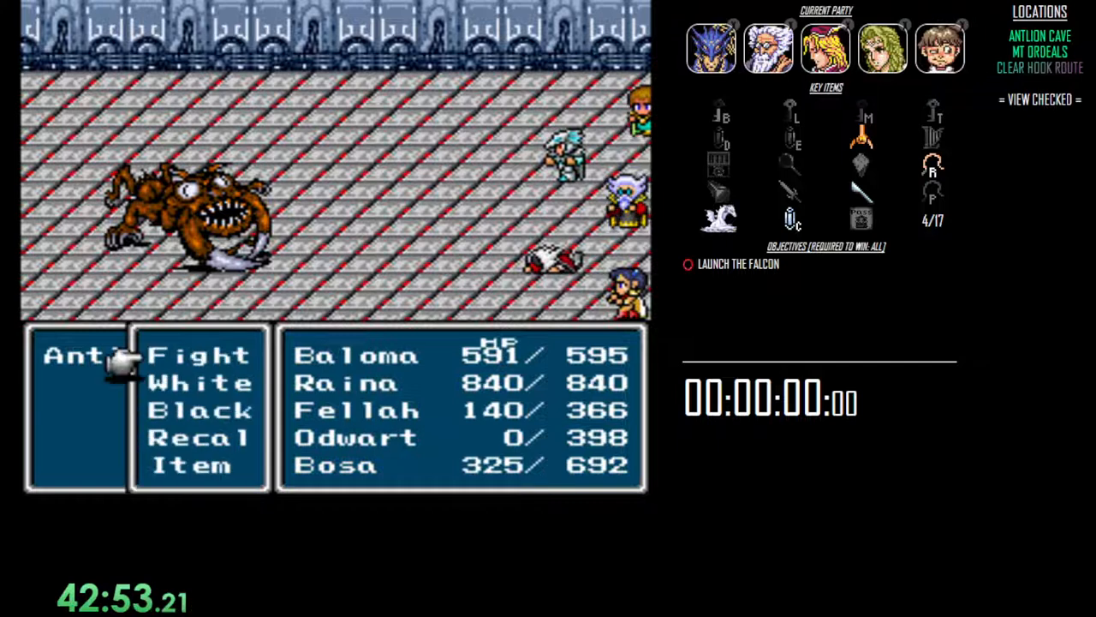
Have Fellah cast the draining spell on the Antlion and move Baloma's black magic to Quake.
key("Down")
key("Return")
key("Return")
key("Return")
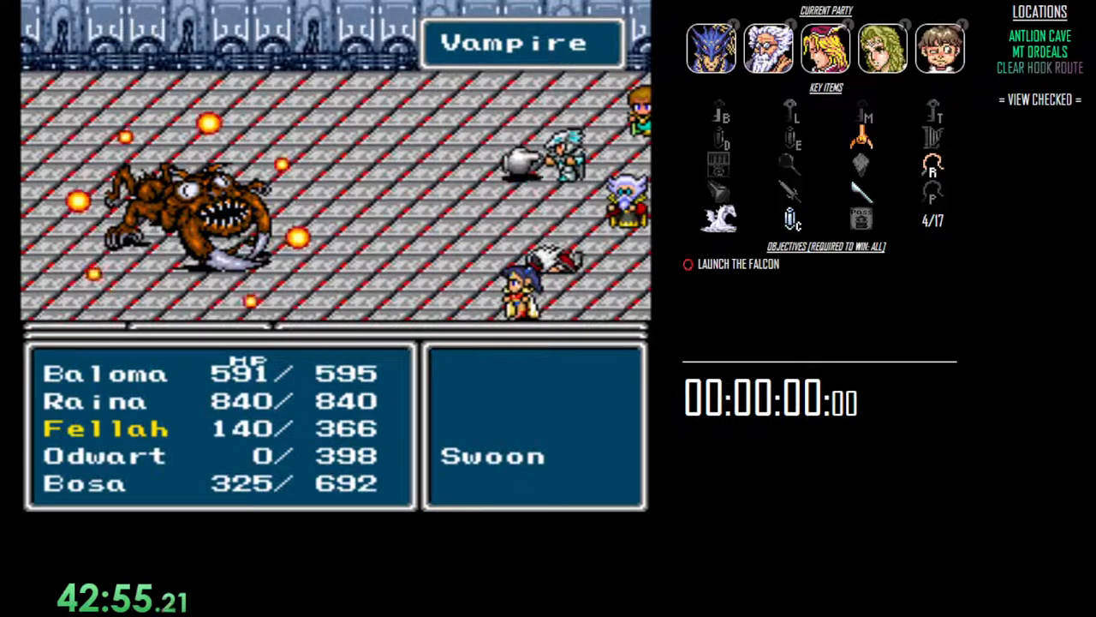
key("Return")
key("Down")
key("Return")
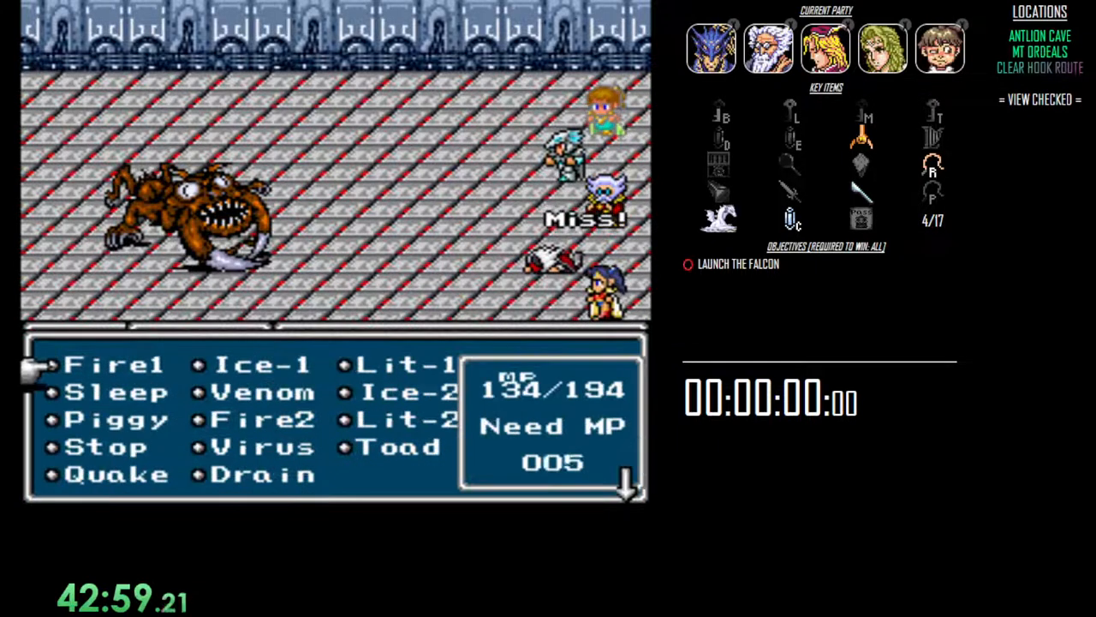
key("Down")
key("Down")
key("Down")
key("Return")
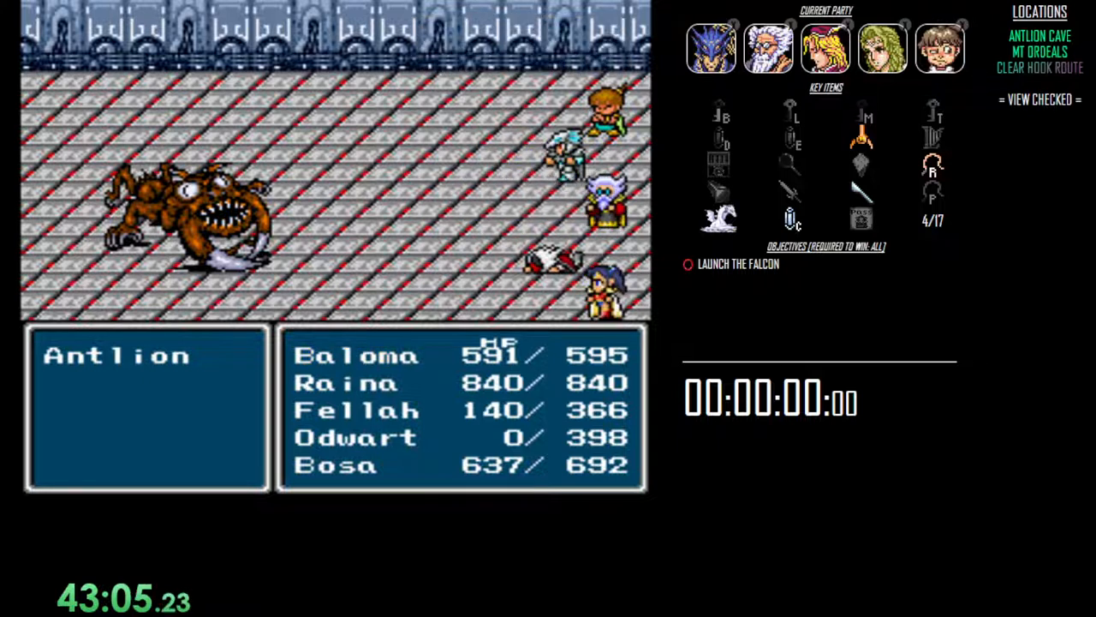
Send Raina jumping at the Antlion, cast Blink with Bosa, and use another battle item.
key("Return")
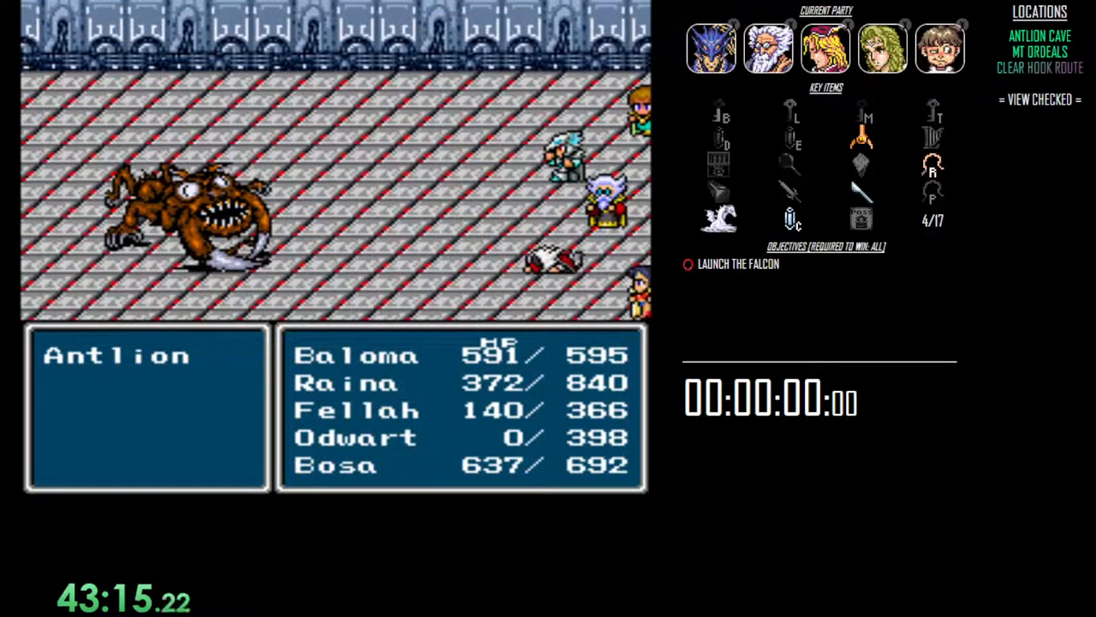
key("Return")
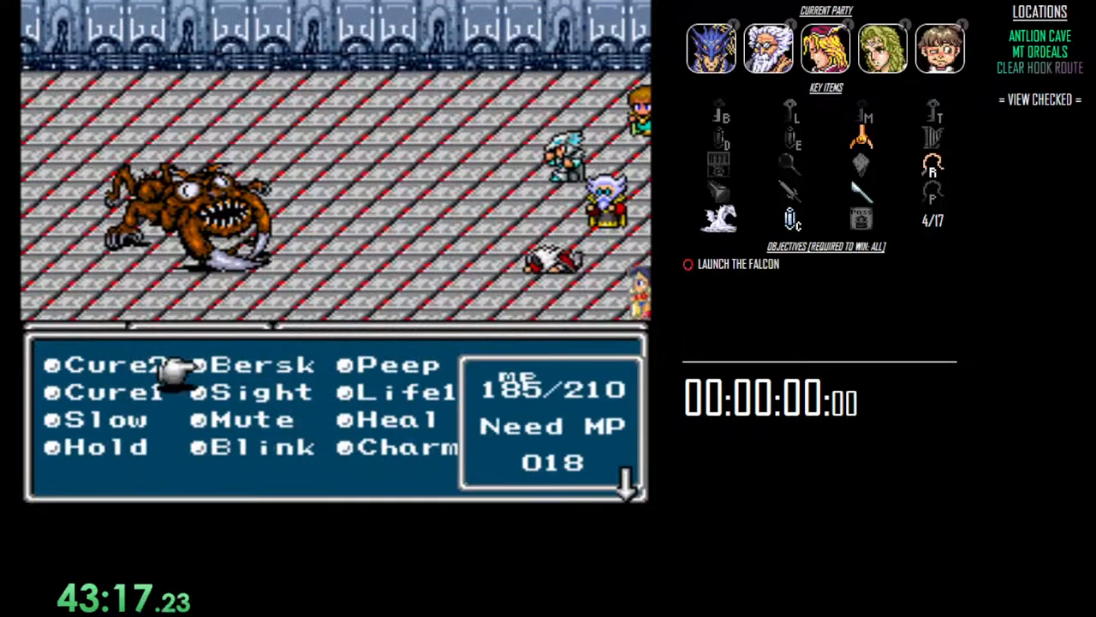
key("Down")
key("Down")
key("Down")
key("Escape")
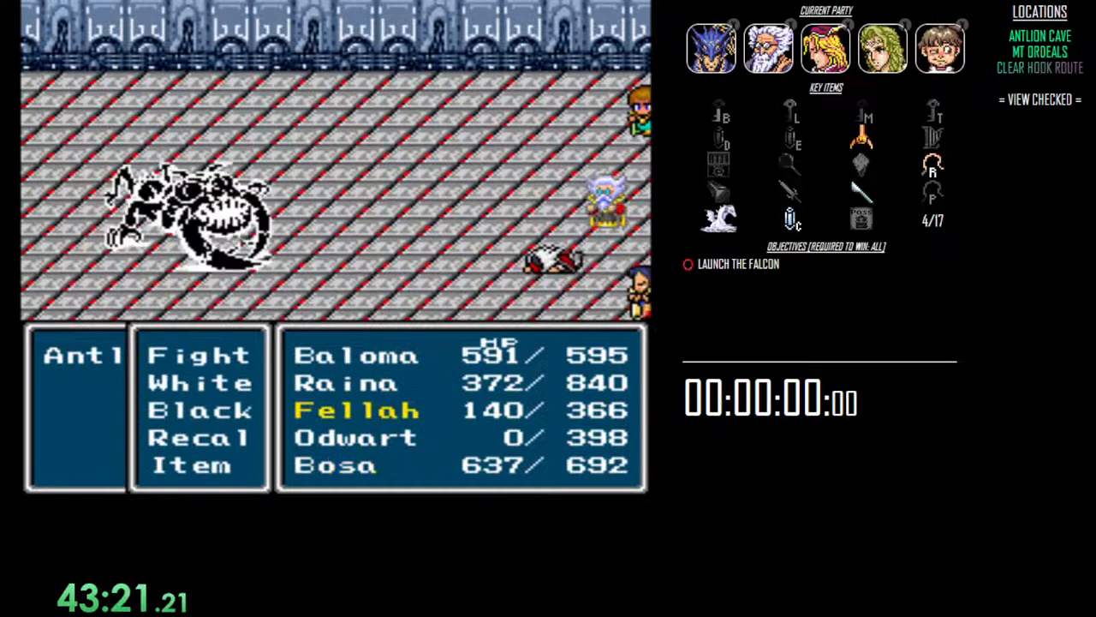
key("Down")
key("Down")
key("Down")
key("Return")
key("Down")
key("Down")
key("Down")
key("Down")
key("Down")
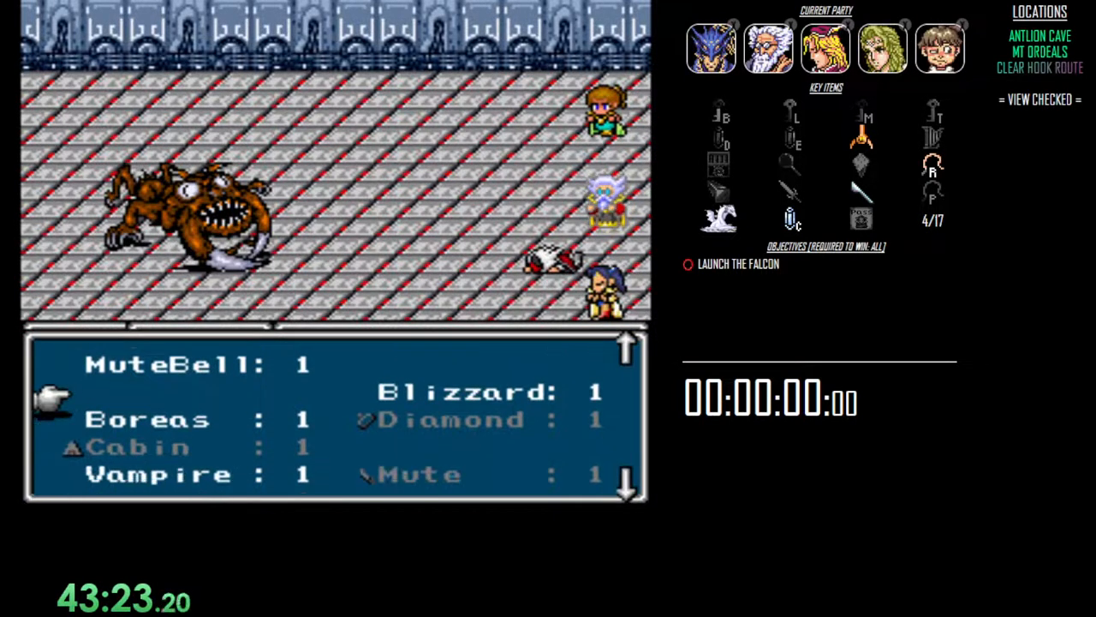
key("Escape")
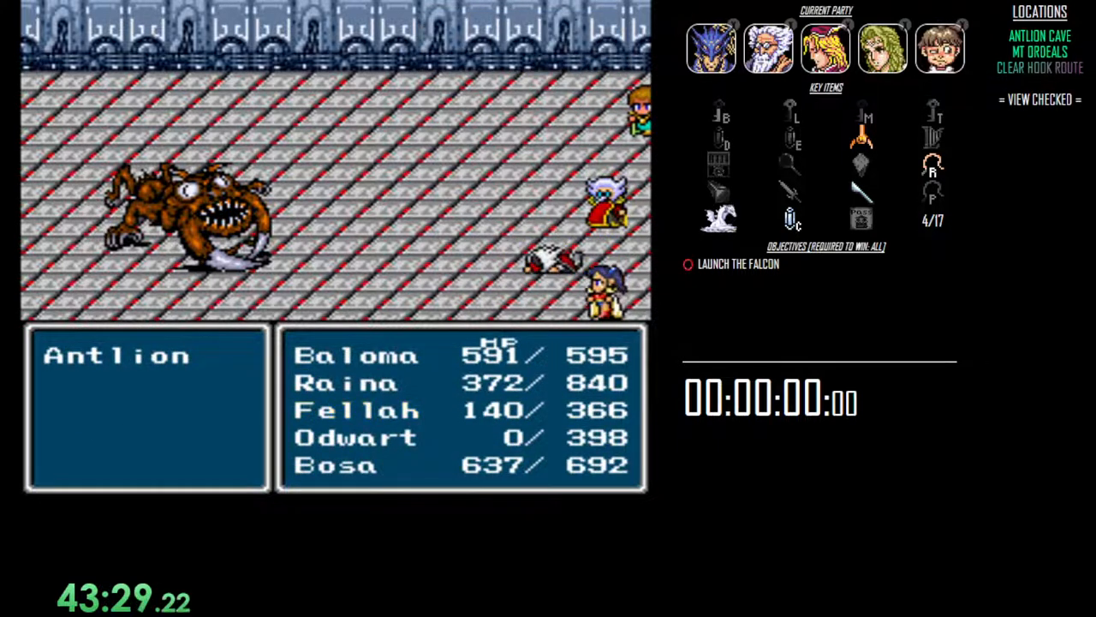
Cast a black magic spell on the Antlion and use a battle item on its target.
key("Down")
key("Return")
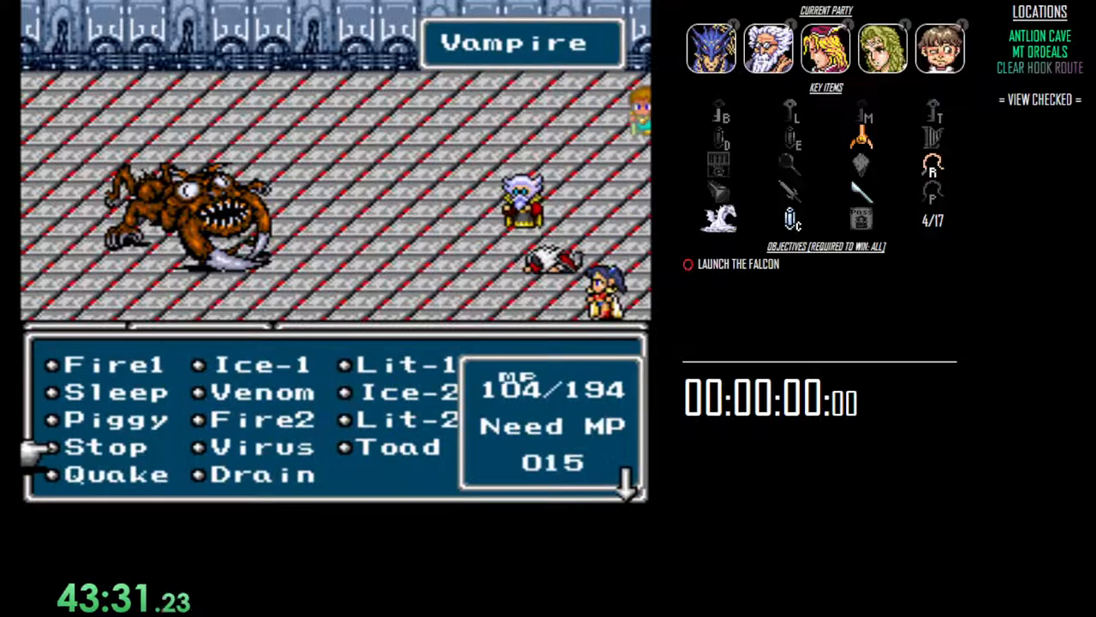
key("Return")
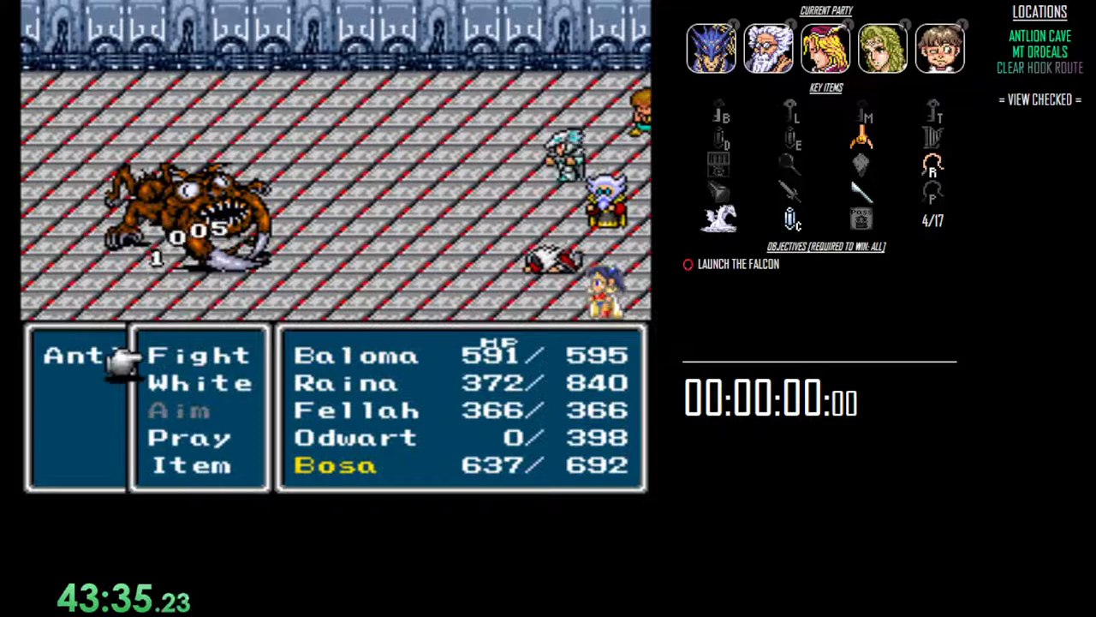
key("Return")
key("Down")
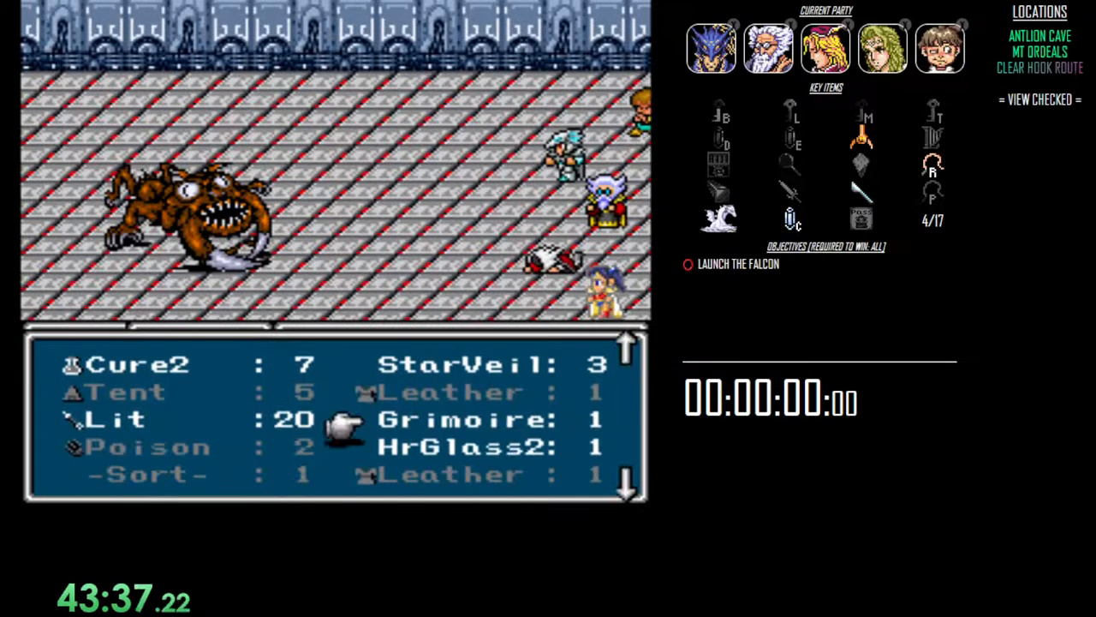
key("Return")
key("Return")
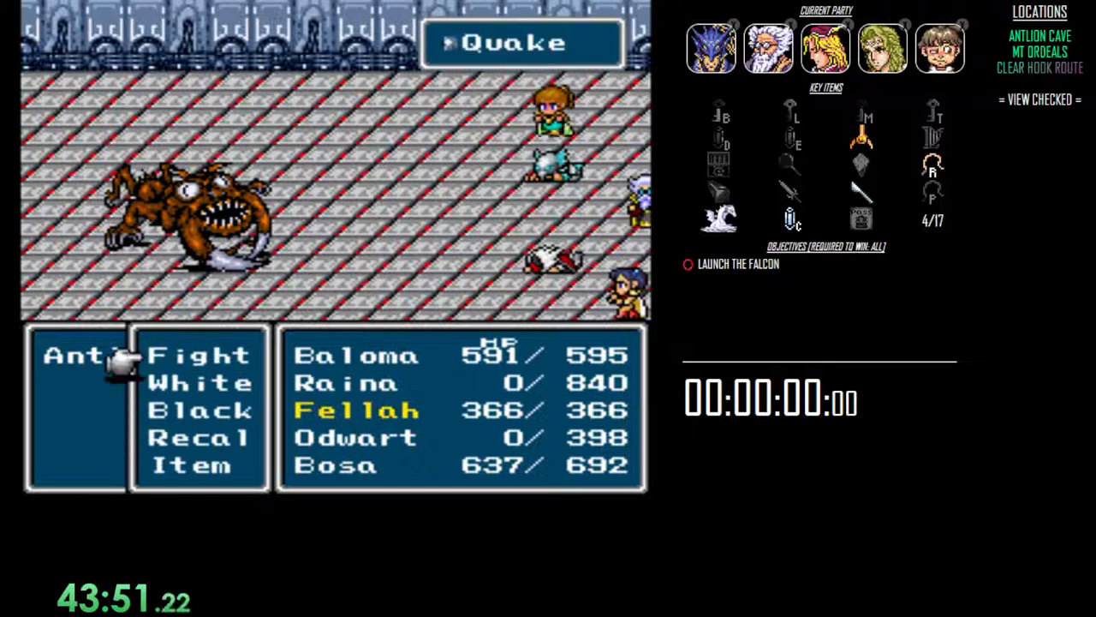
Use an item on the swooned ally and cast white magic to restore Fellah's HP.
key("Up")
key("Return")
key("Return")
key("Escape")
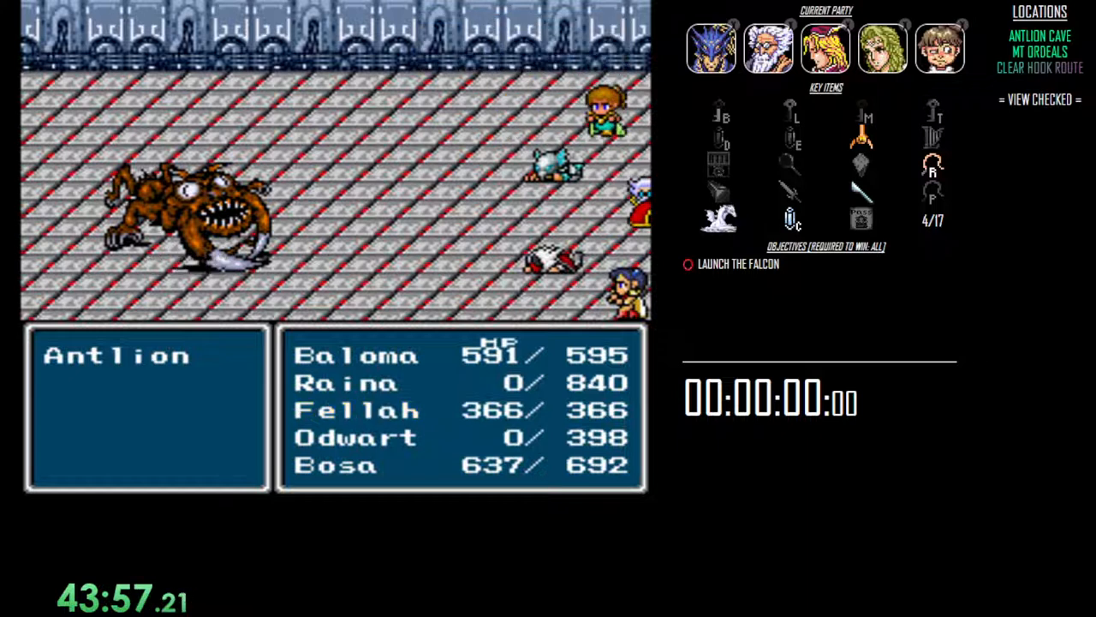
key("Return")
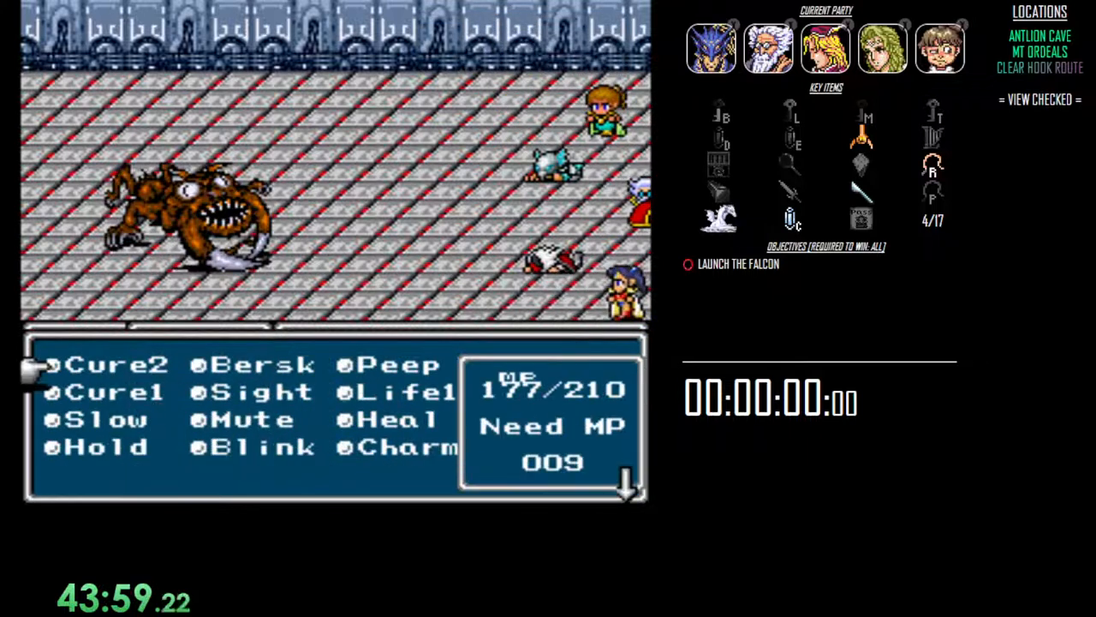
key("Return")
key("Return")
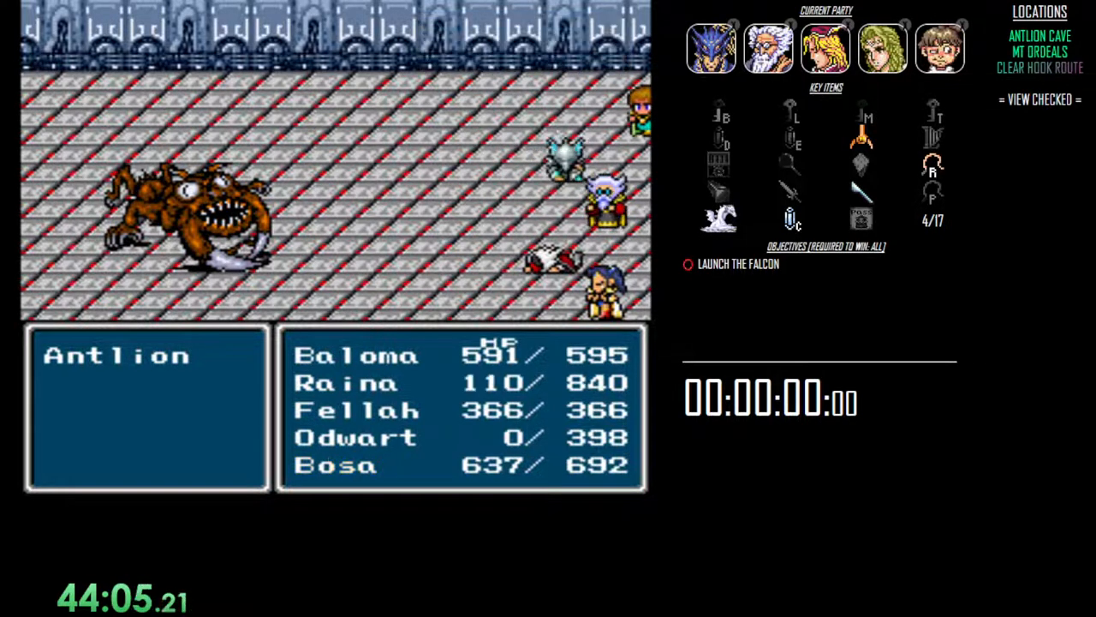
Hit the Antlion with Quake and Raina's jump, then ready Fellah's white magic.
key("Return")
key("Down")
key("Down")
key("Down")
key("Return")
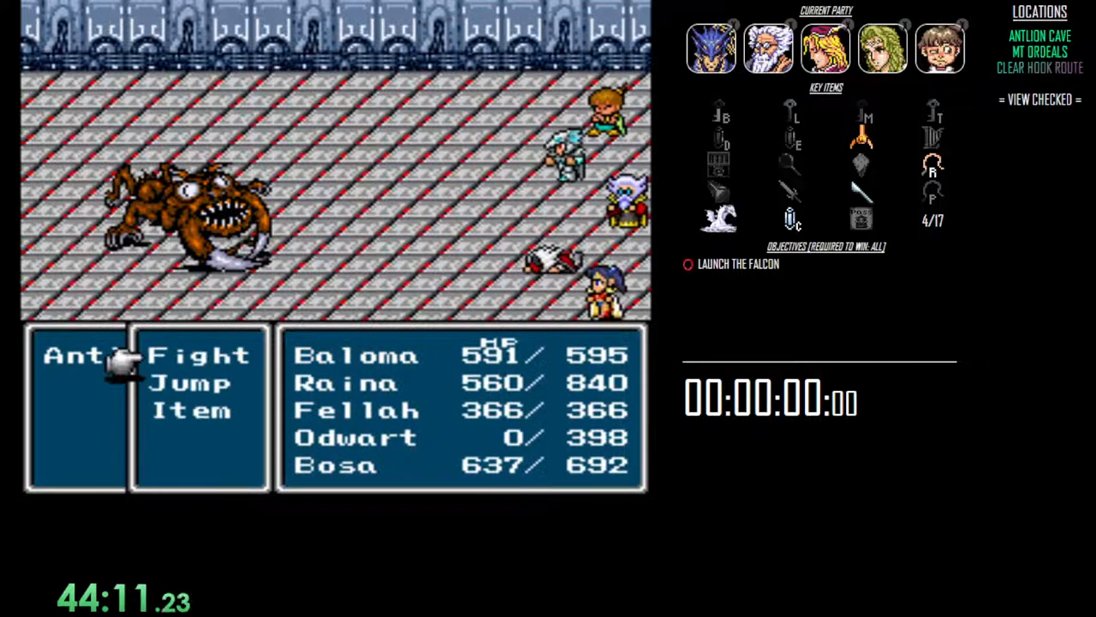
key("Return")
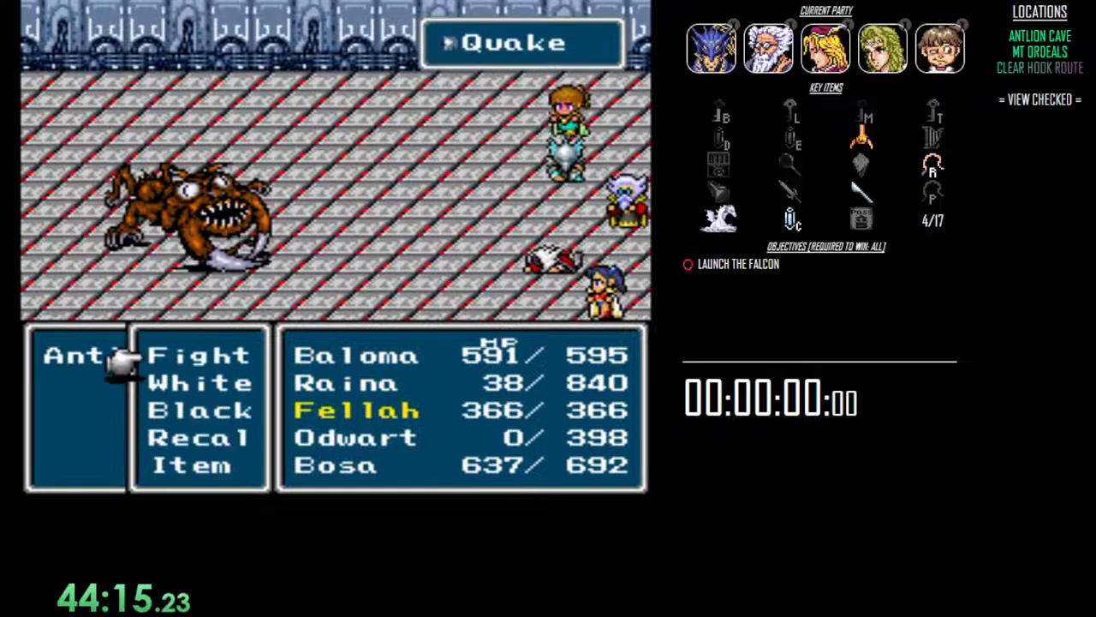
key("Down")
key("Return")
key("Return")
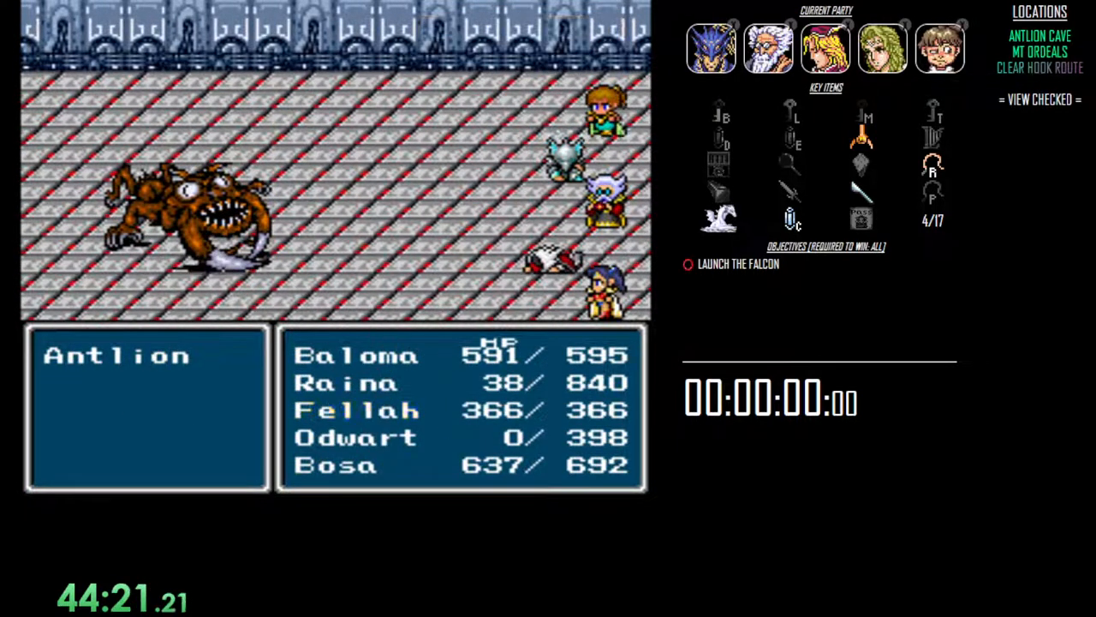
Switch Bosa from spells to items and use Boreas on the Antlion.
key("Down")
key("Return")
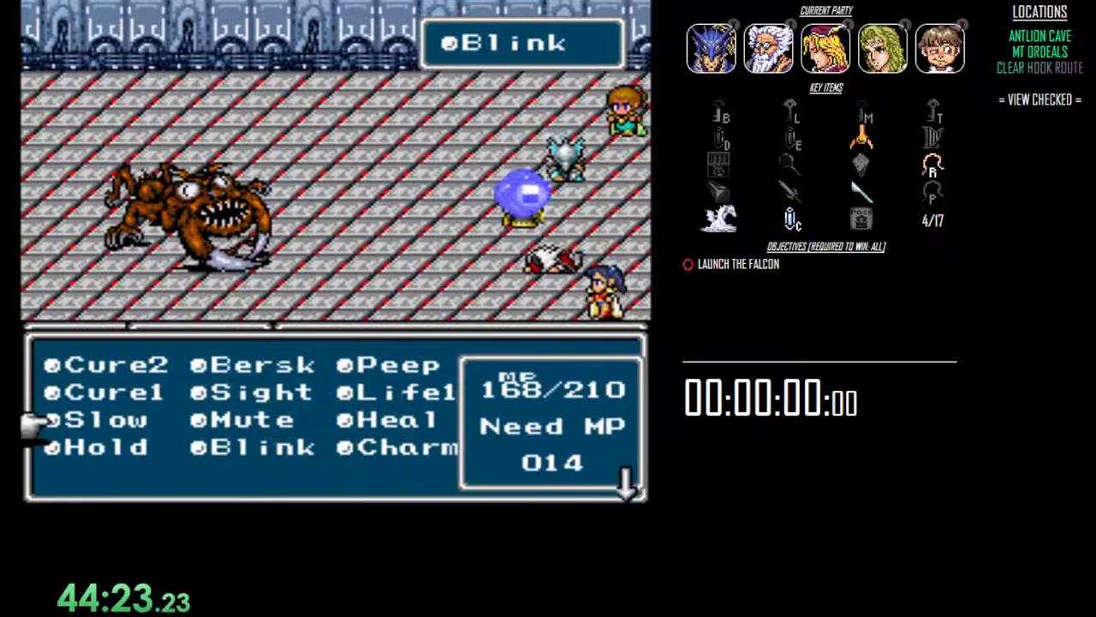
key("Escape")
key("Down")
key("Down")
key("Down")
key("Return")
key("Down")
key("Down")
key("Down")
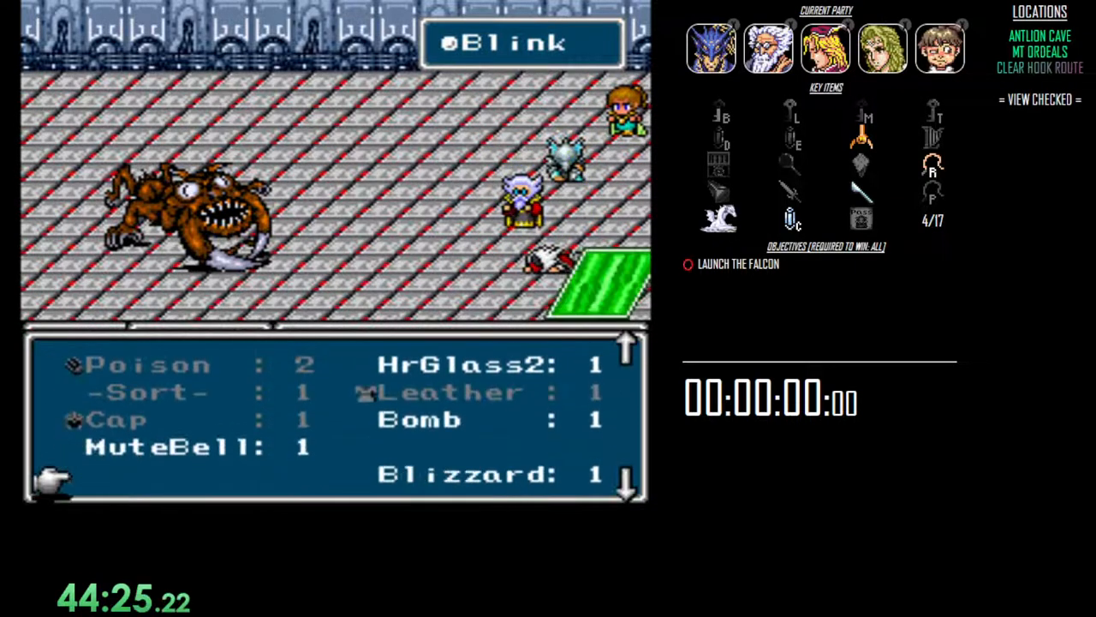
key("Down")
key("Down")
key("Up")
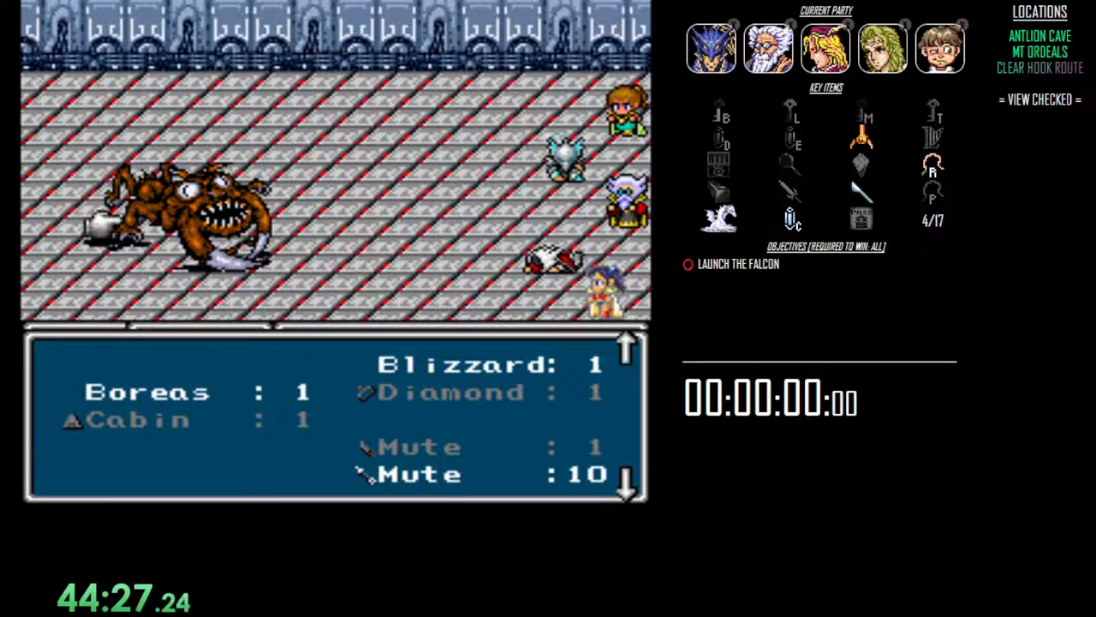
key("x")
Move the next character into their black magic spell list.
key("x")
key("Down")
key("x")
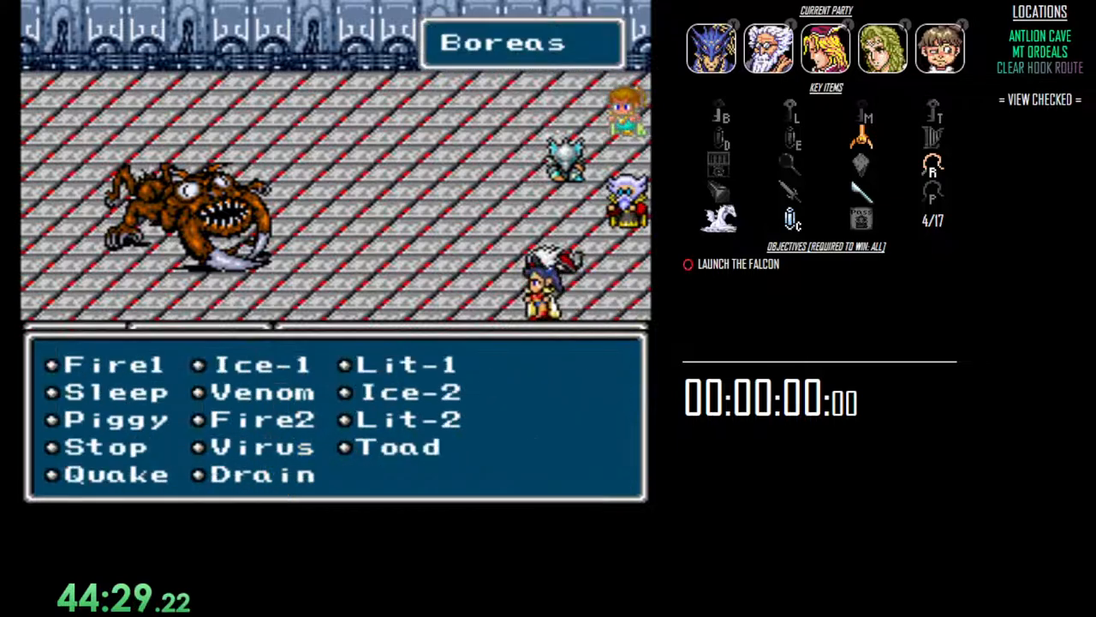
Finish the Antlion battle and launch the Falcon to show 'All objectives complete'.
key("Down")
key("Down")
key("x")
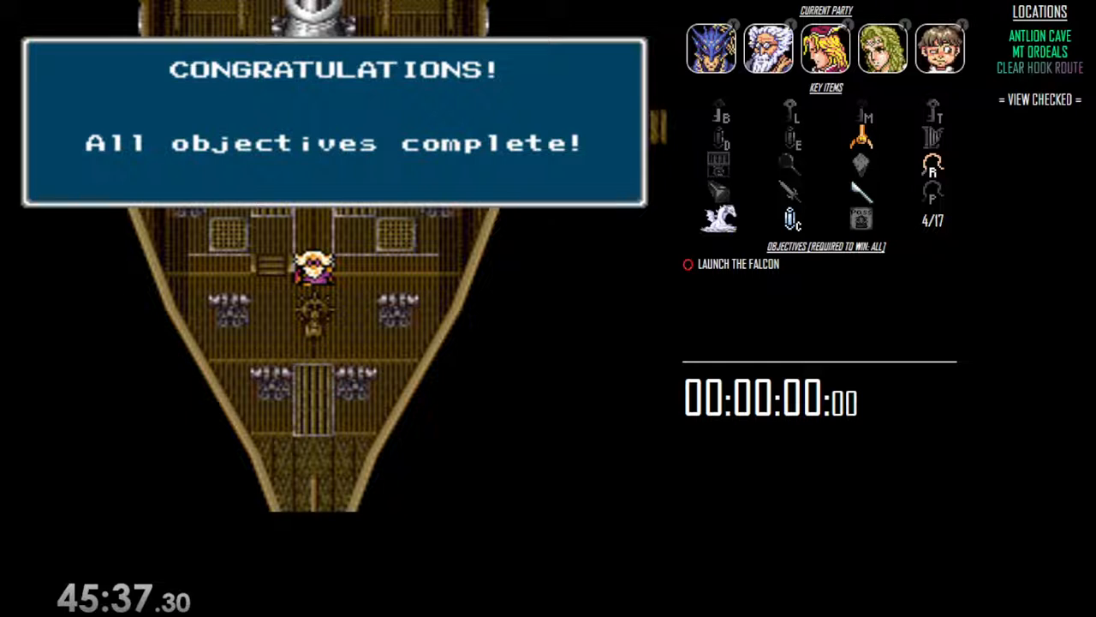
Dismiss the congratulations message to reach the 0:35:59 completion screen.
key("Return")
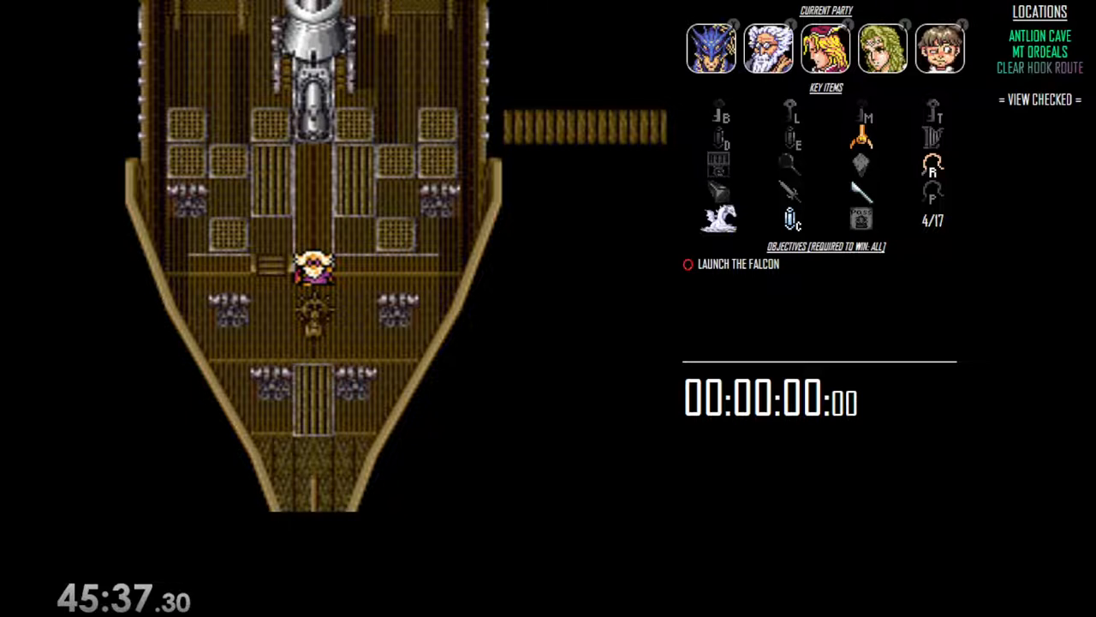